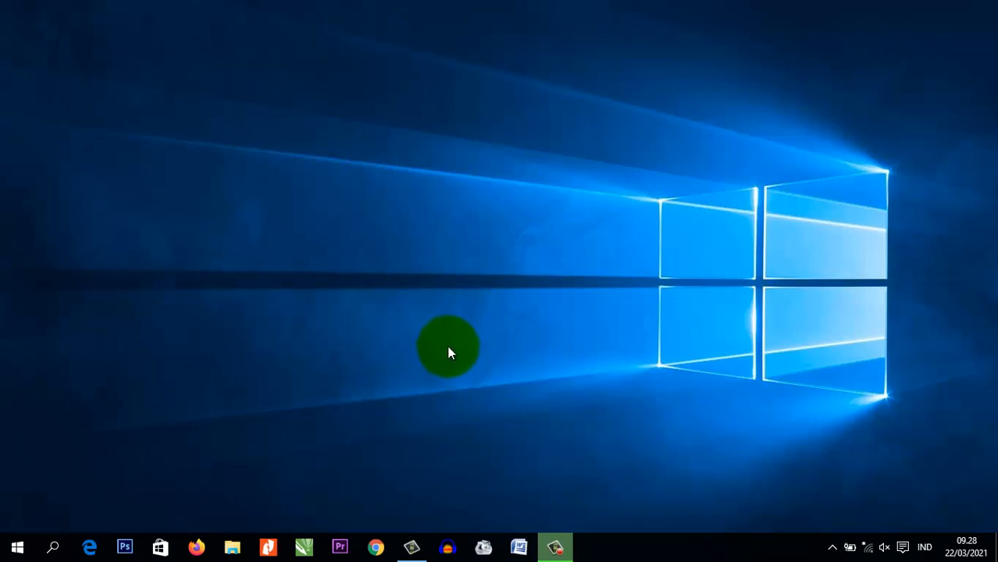
# Launch CorelDRAW X7 and start setting up a new document, keeping the name Untitled-1
pyautogui.click(304, 547)
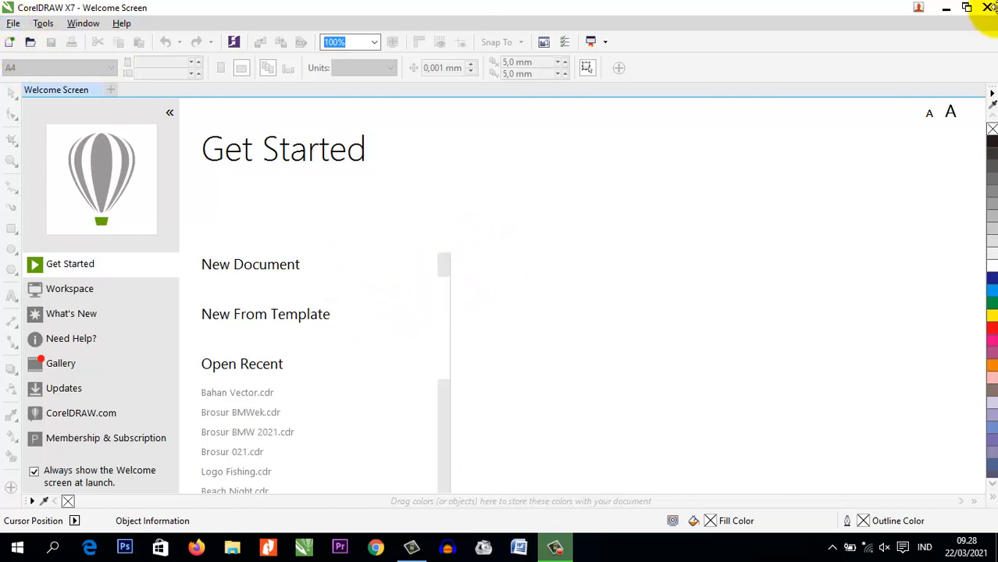
pyautogui.click(264, 266)
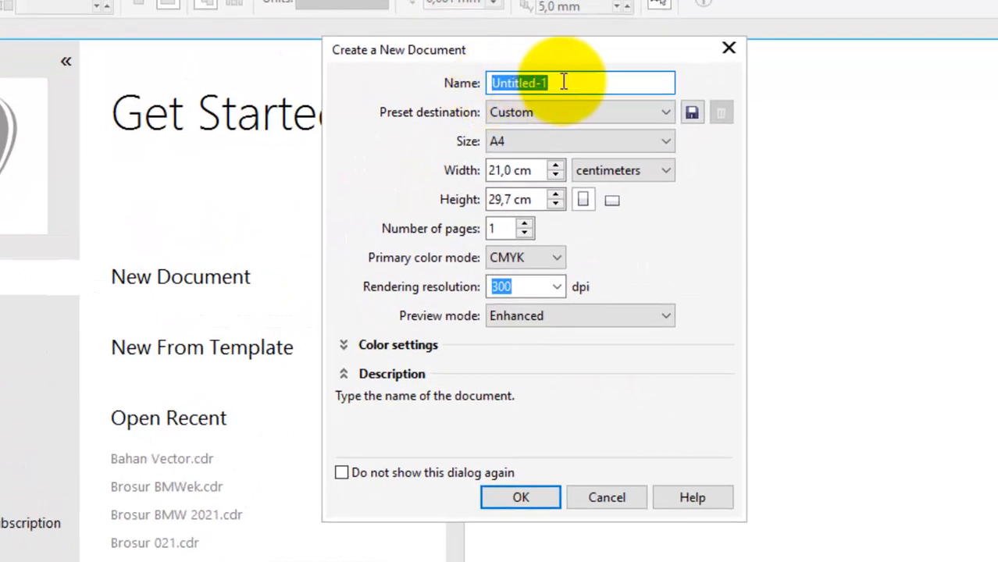
pyautogui.click(583, 82)
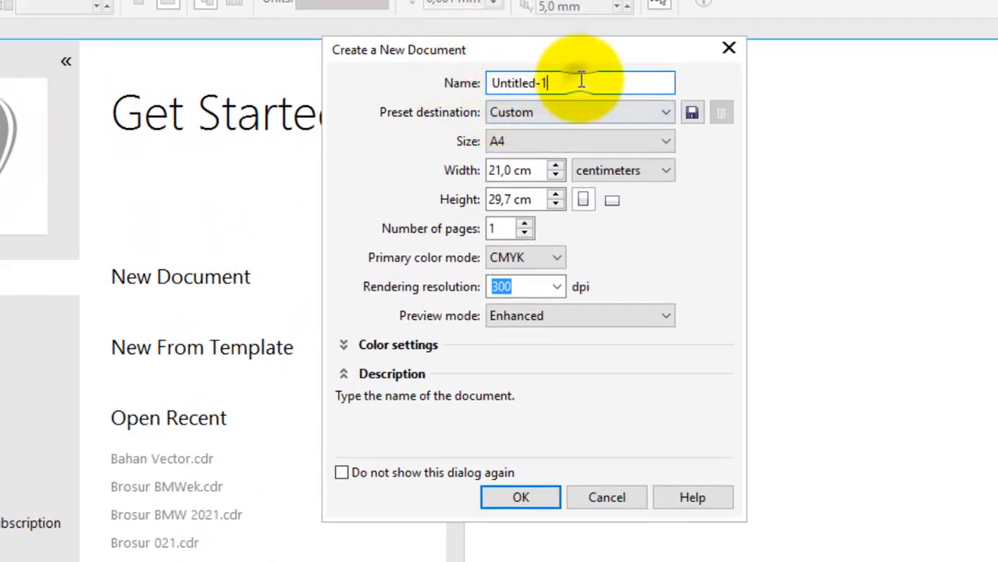
pyautogui.moveTo(590, 83); pyautogui.dragTo(449, 83)
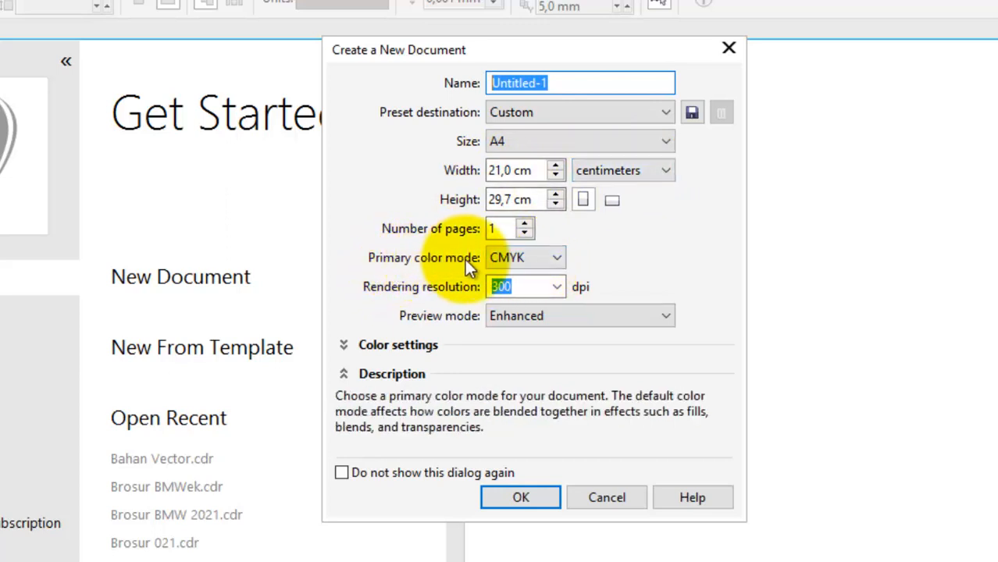
# Choose CMYK as the primary color mode and create the A4 document at 300 dpi
pyautogui.click(558, 259)
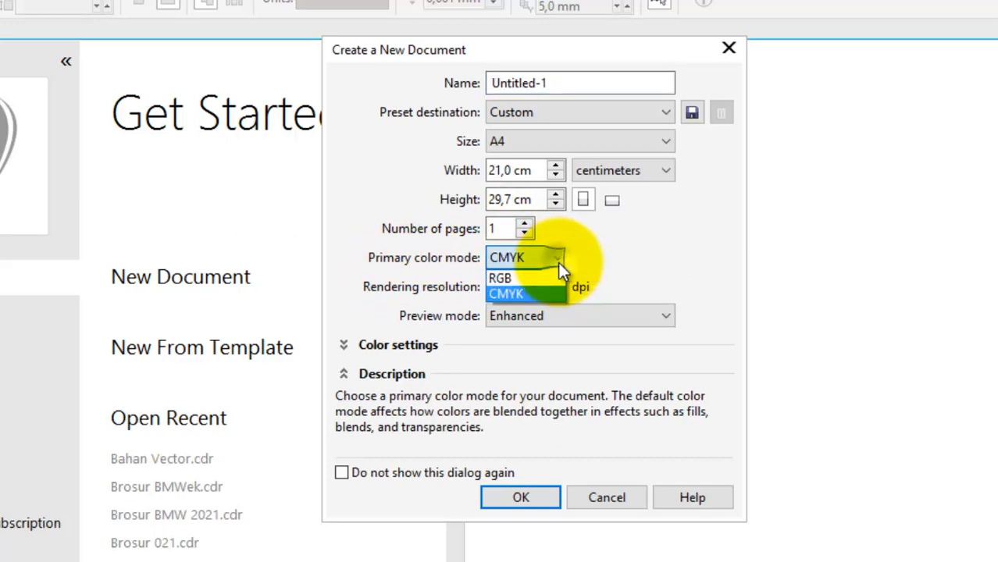
pyautogui.click(592, 262)
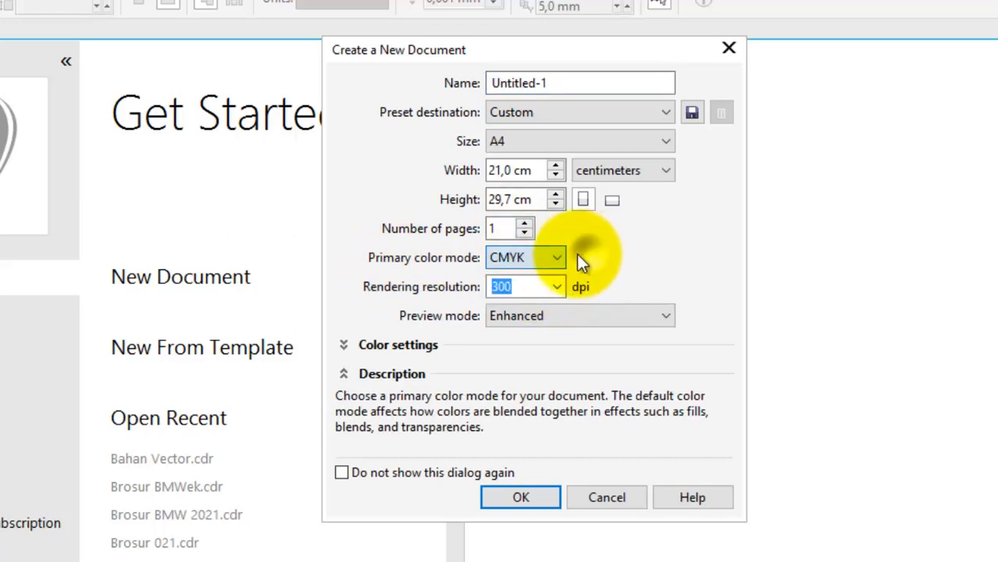
pyautogui.click(563, 256)
pyautogui.click(598, 257)
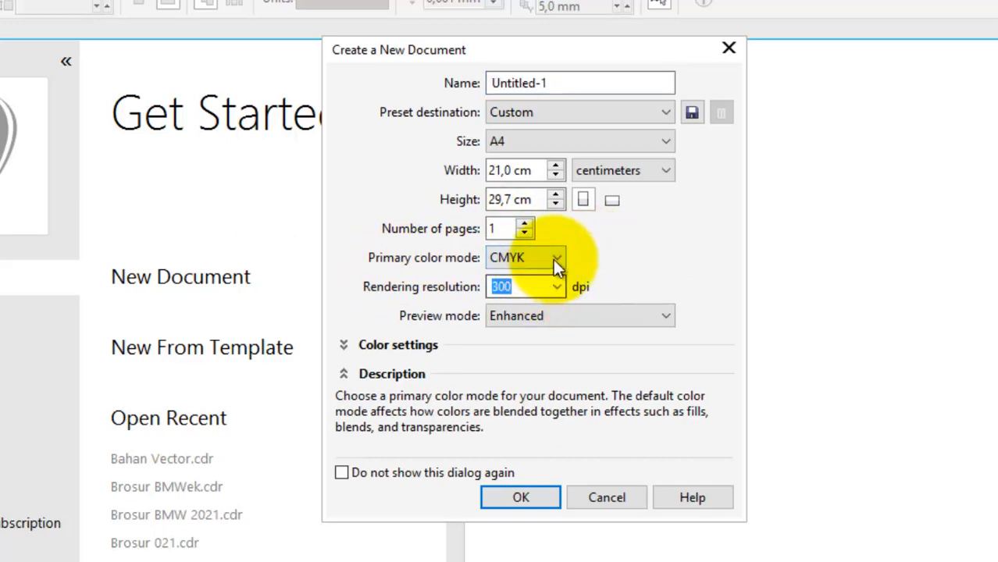
pyautogui.click(555, 259)
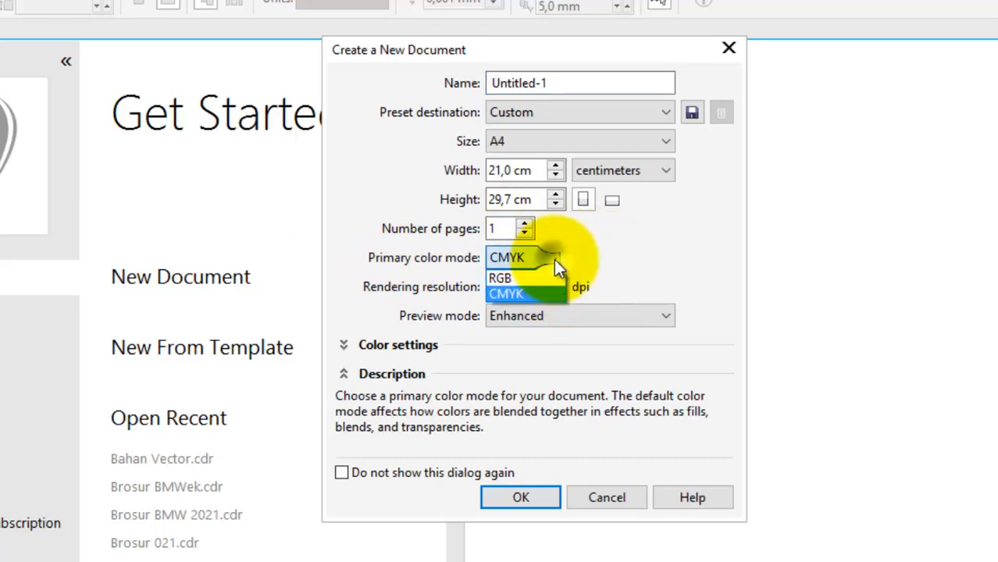
pyautogui.click(533, 294)
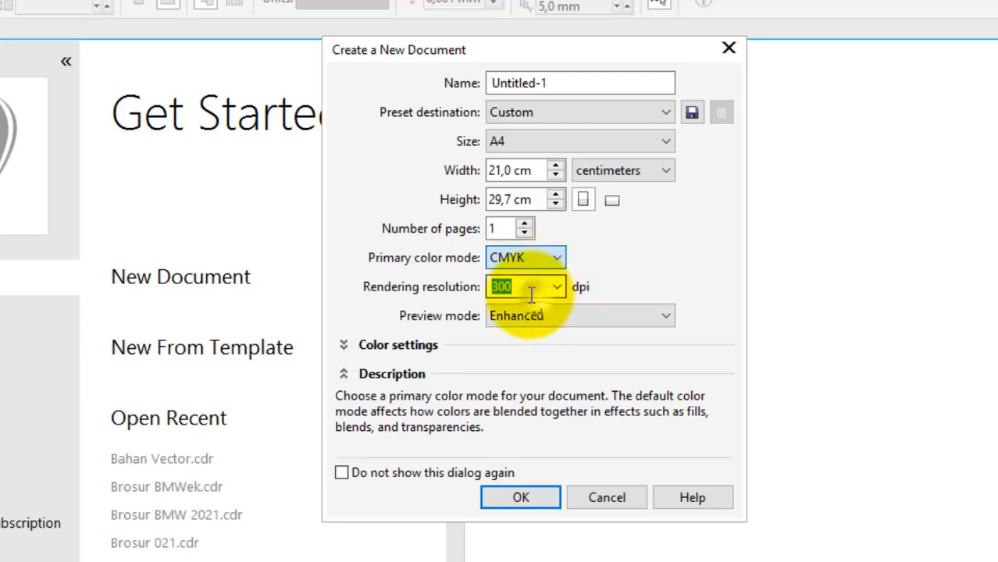
pyautogui.click(557, 258)
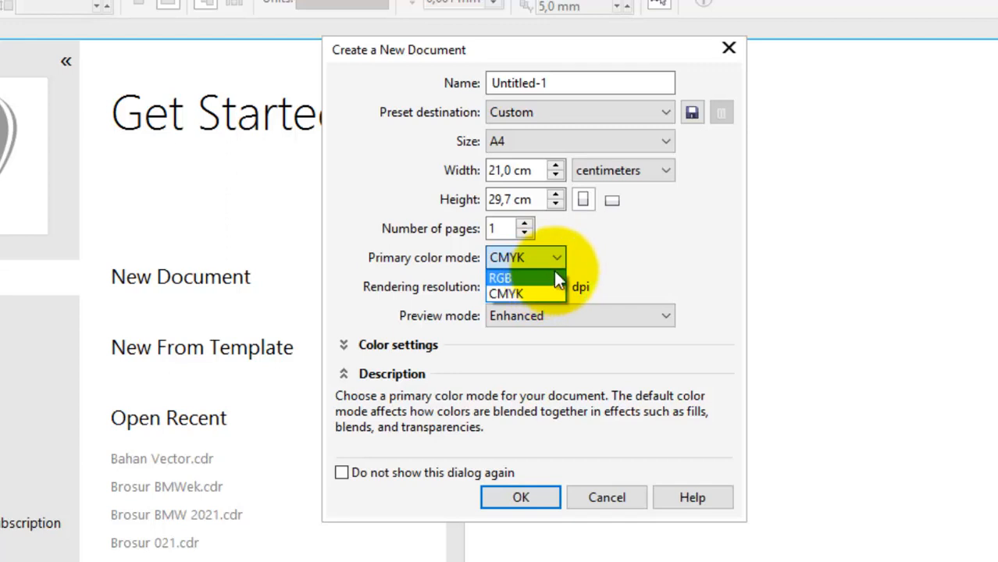
pyautogui.click(554, 265)
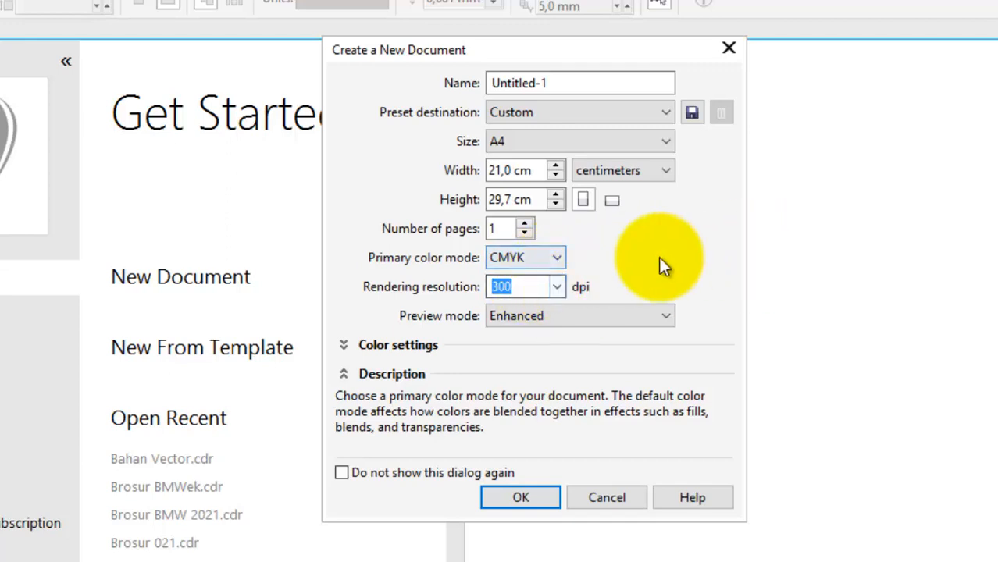
pyautogui.click(520, 500)
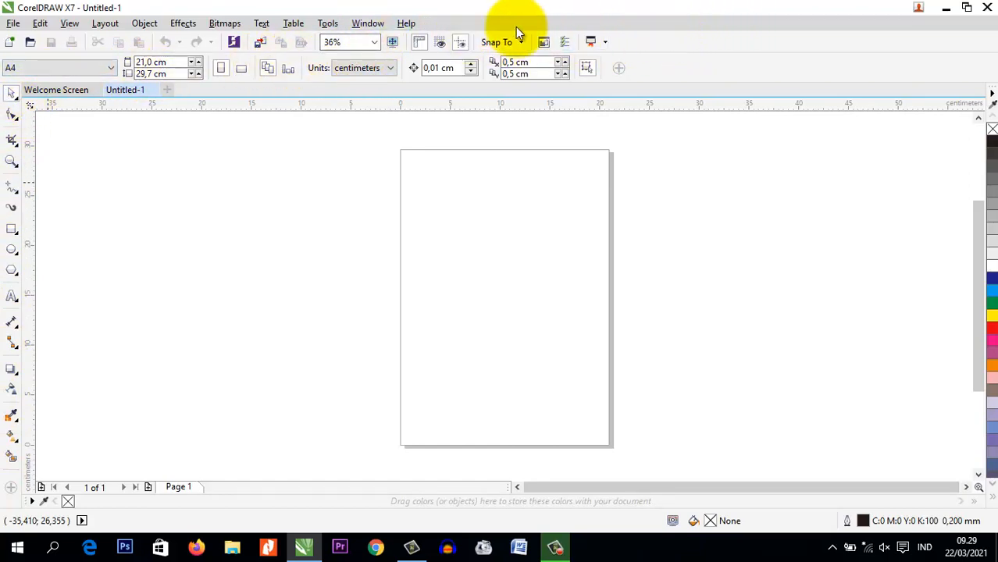
# Hide the Toolbox from the workspace and turn it back on
pyautogui.click(372, 25)
pyautogui.moveTo(401, 238)
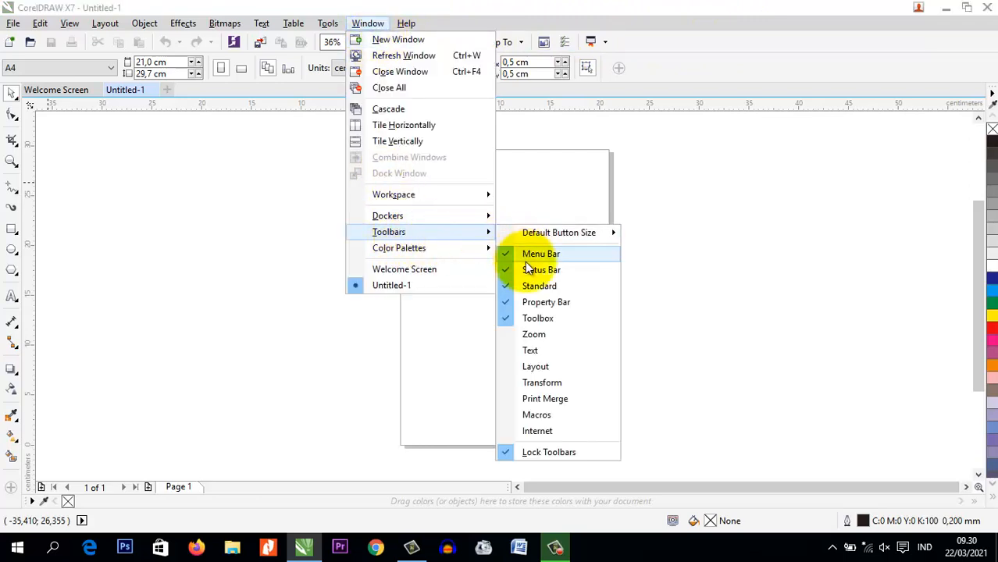
pyautogui.click(529, 319)
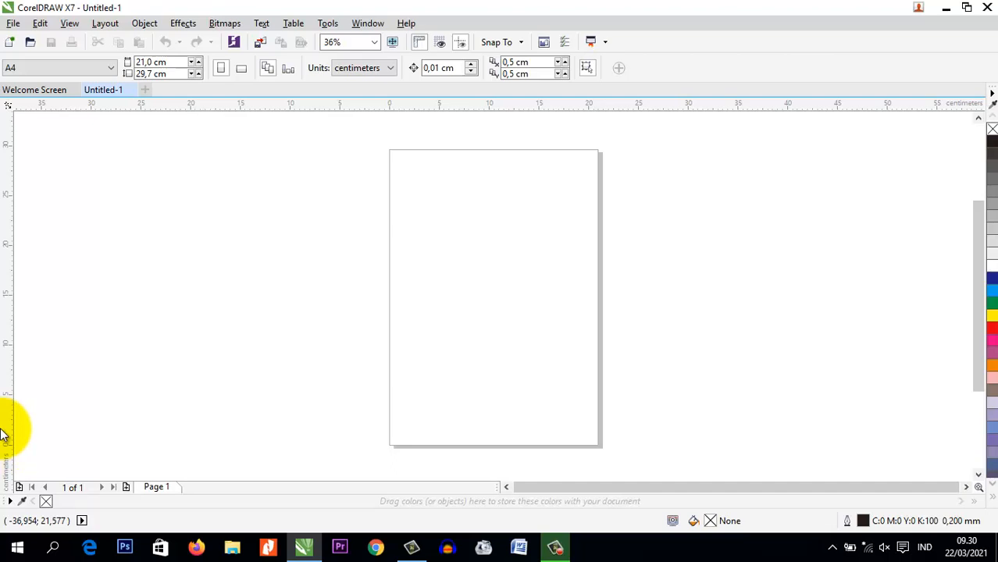
pyautogui.click(367, 23)
pyautogui.moveTo(402, 230)
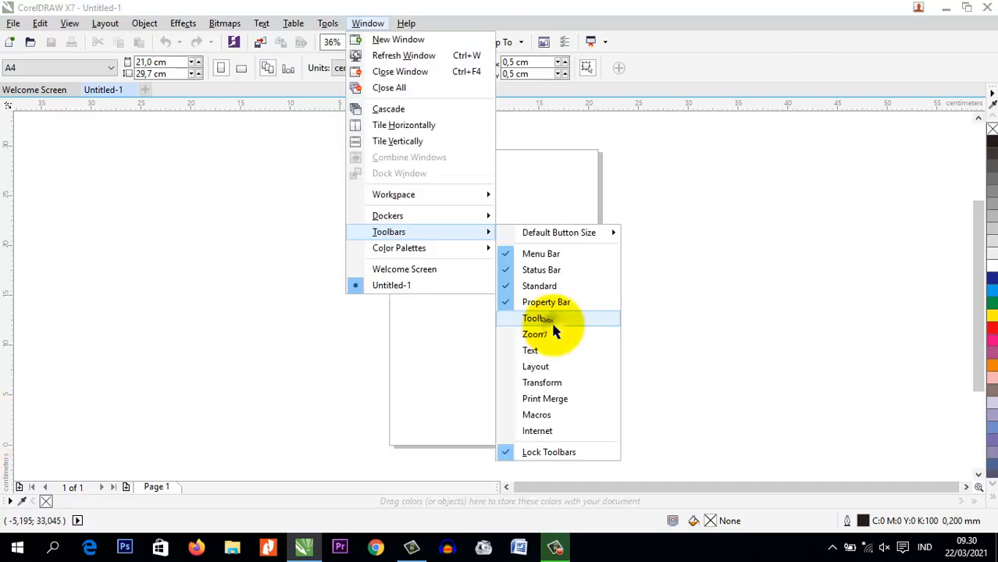
pyautogui.click(547, 318)
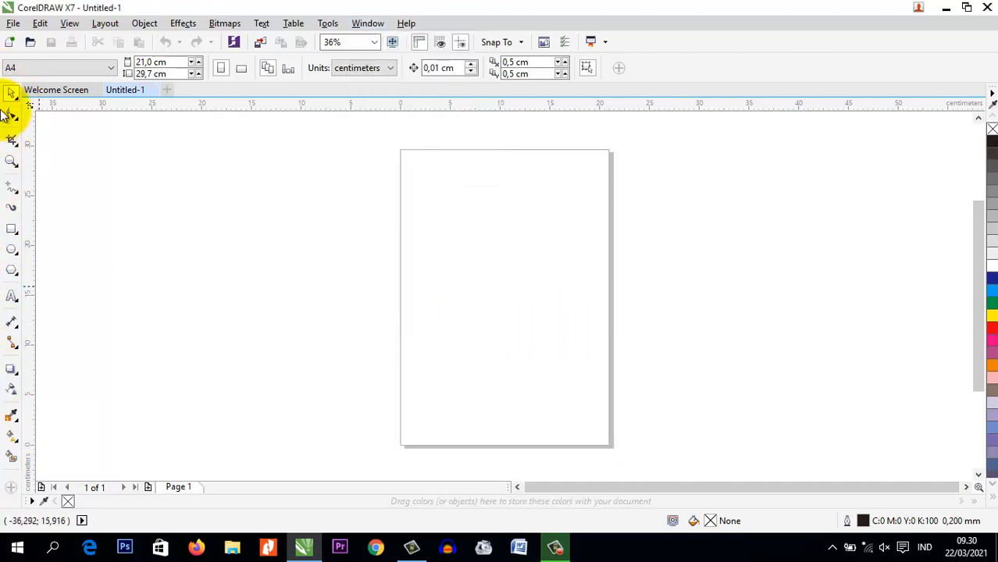
# Hide the Menu Bar and restore it to the workspace
pyautogui.click(368, 23)
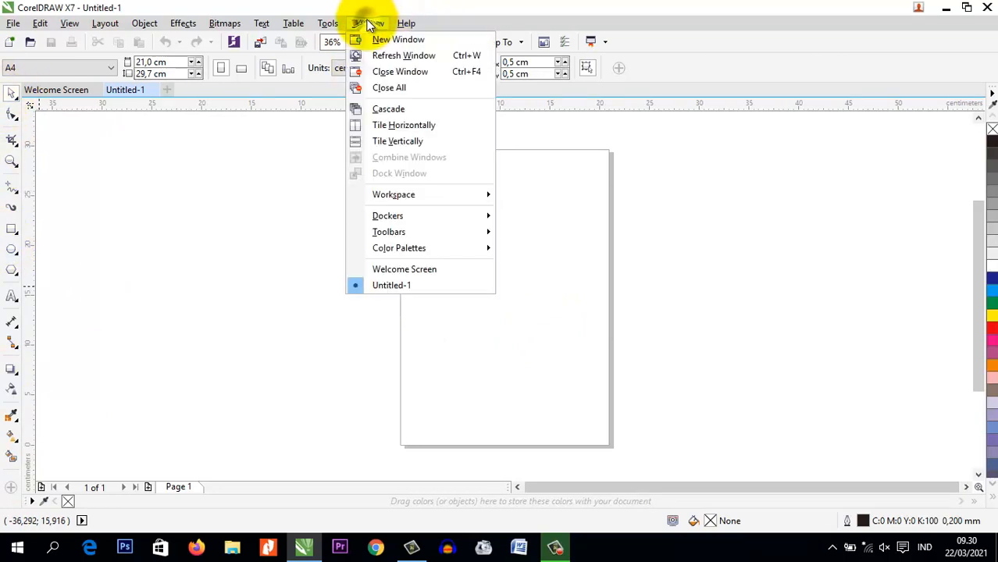
pyautogui.moveTo(422, 230)
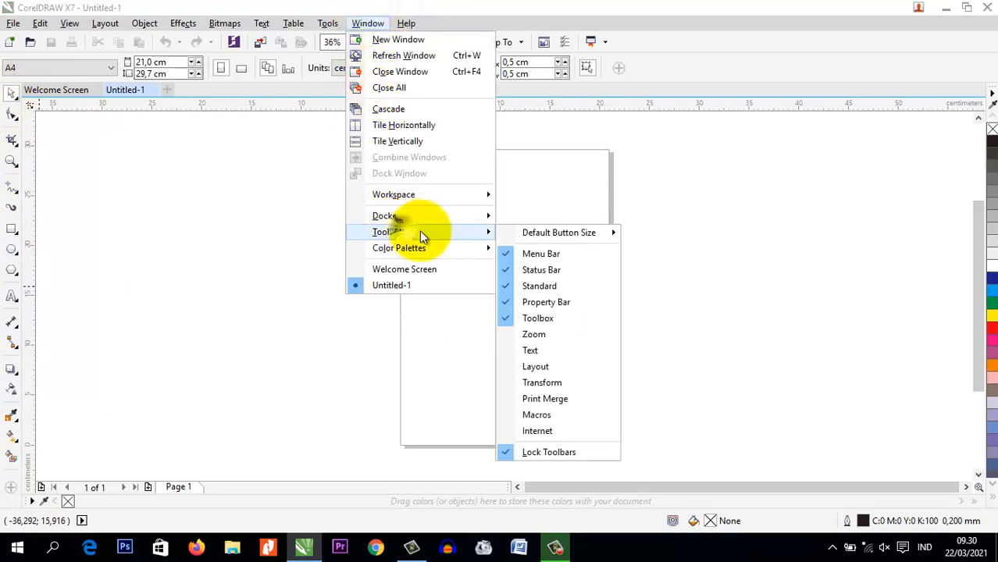
pyautogui.click(569, 251)
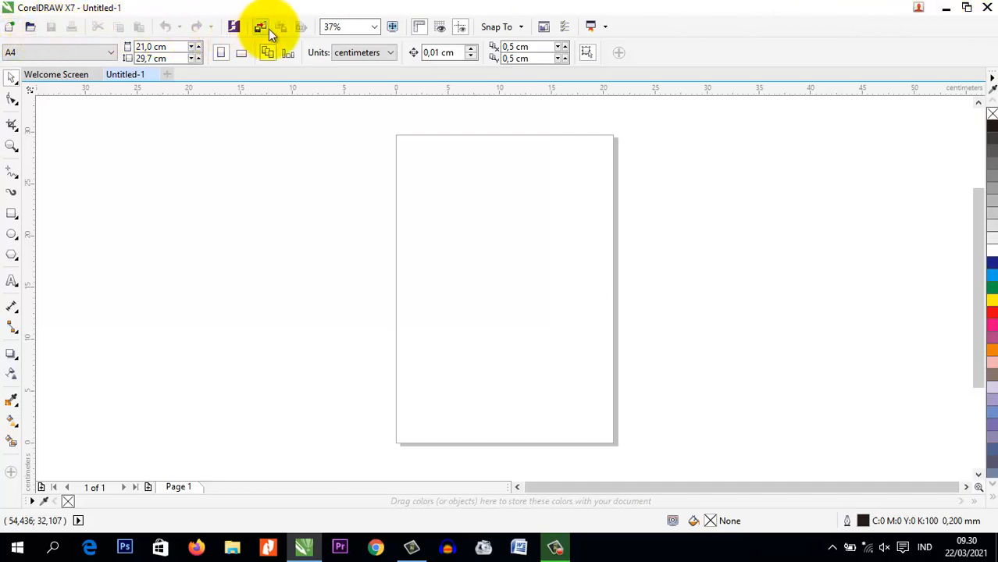
pyautogui.rightClick(798, 32)
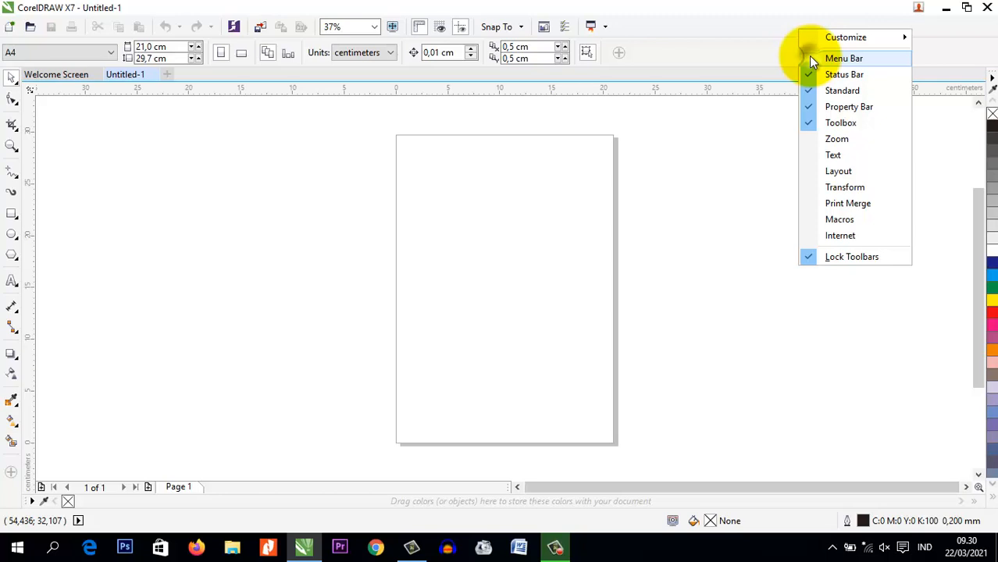
pyautogui.click(843, 59)
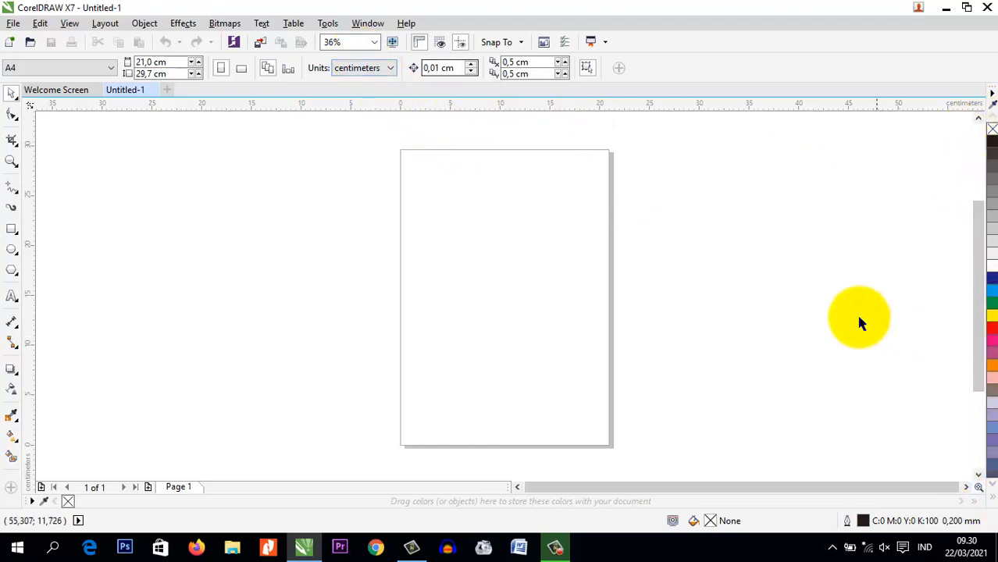
pyautogui.click(370, 25)
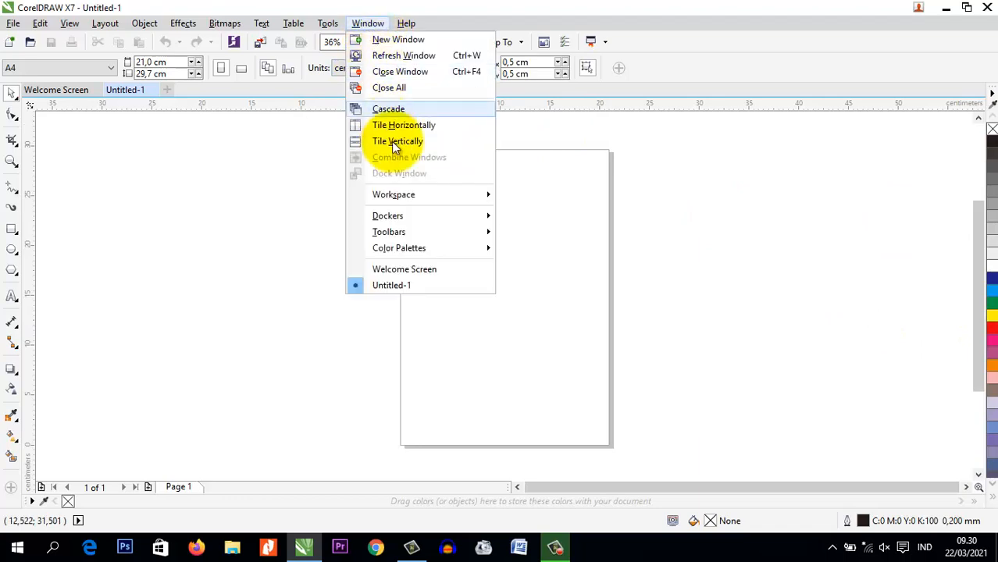
pyautogui.moveTo(418, 250)
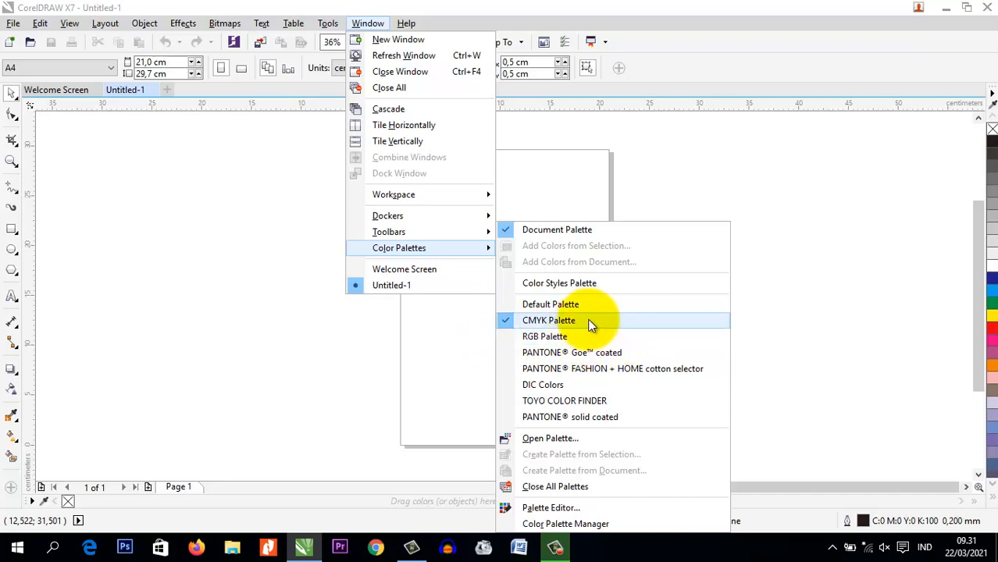
pyautogui.click(886, 230)
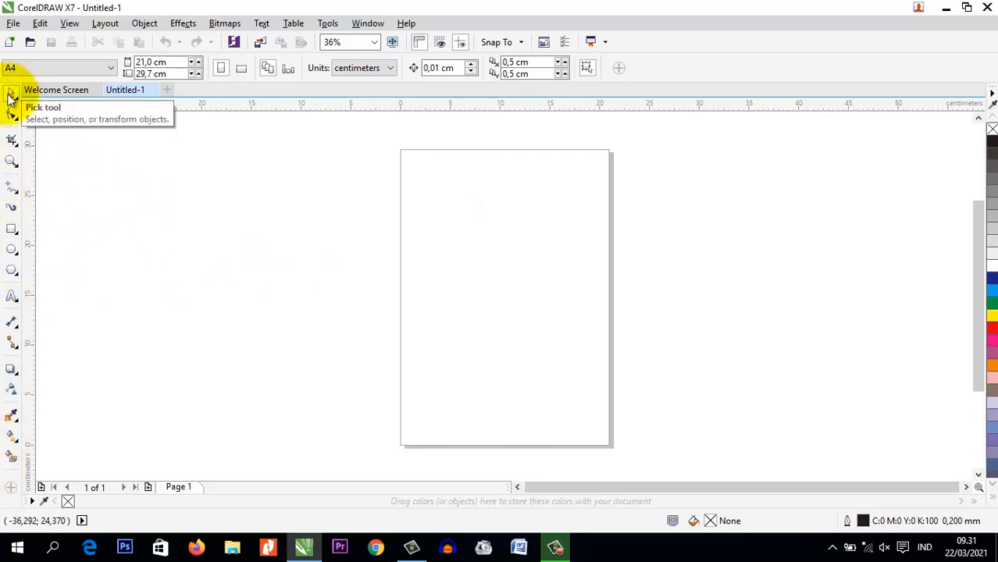
# Change the A4 page orientation to landscape
pyautogui.click(243, 70)
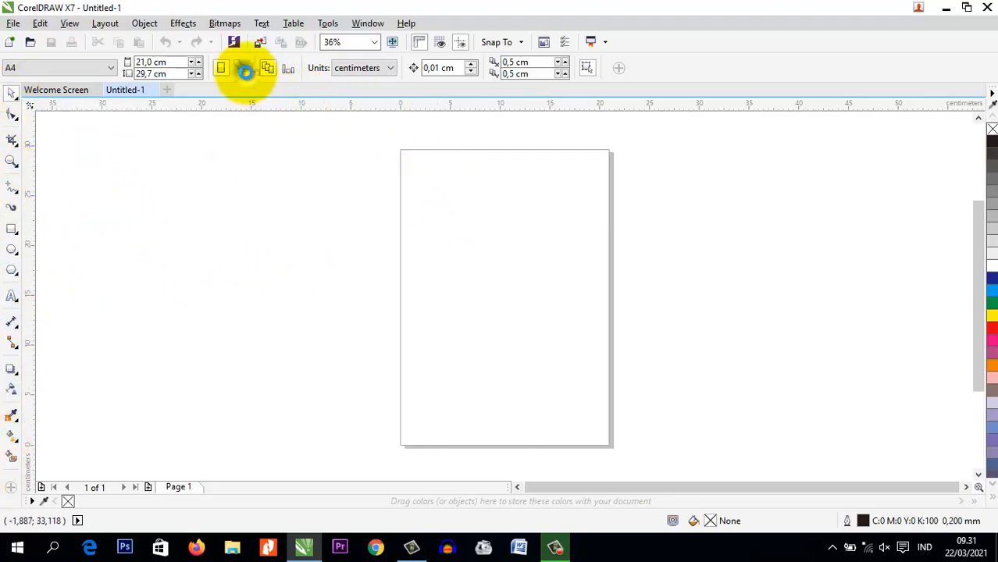
pyautogui.click(967, 488)
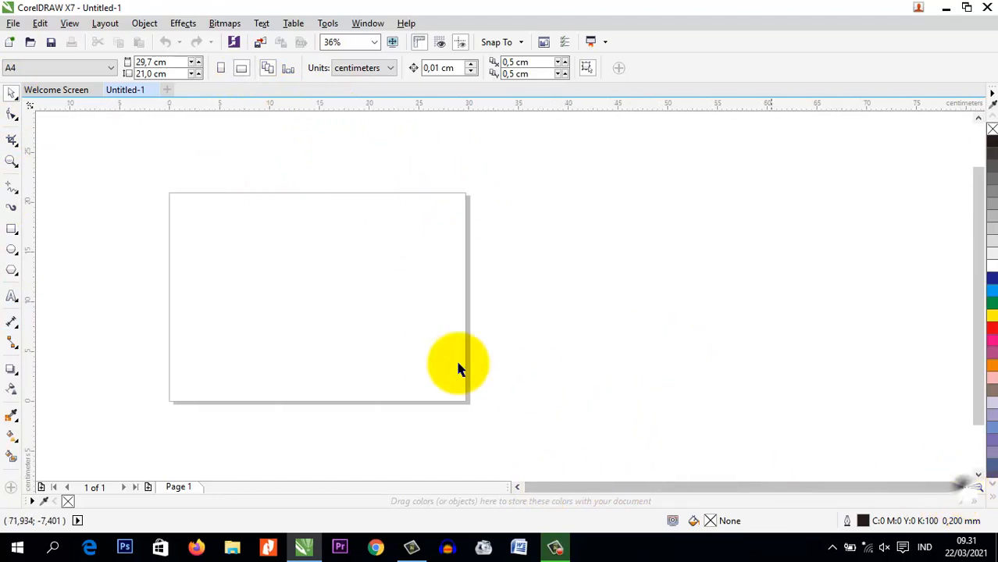
pyautogui.click(517, 488)
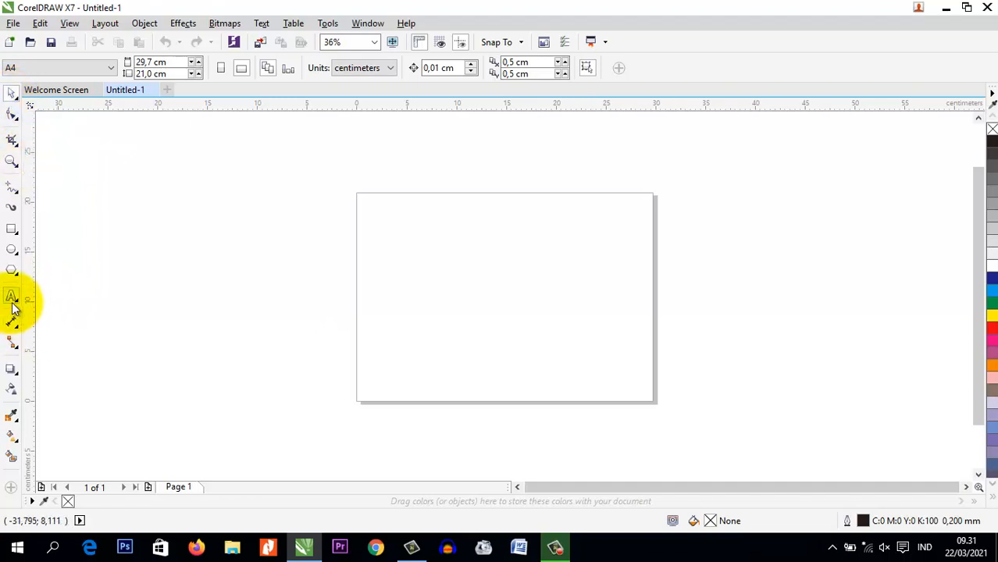
# Draw an ellipse about 22.5 by 19.9 cm overlapping the page's left part and fill it with blue (C100 M100 Y0 K0)
pyautogui.click(12, 250)
pyautogui.moveTo(285, 186); pyautogui.dragTo(520, 395)
pyautogui.click(992, 279)
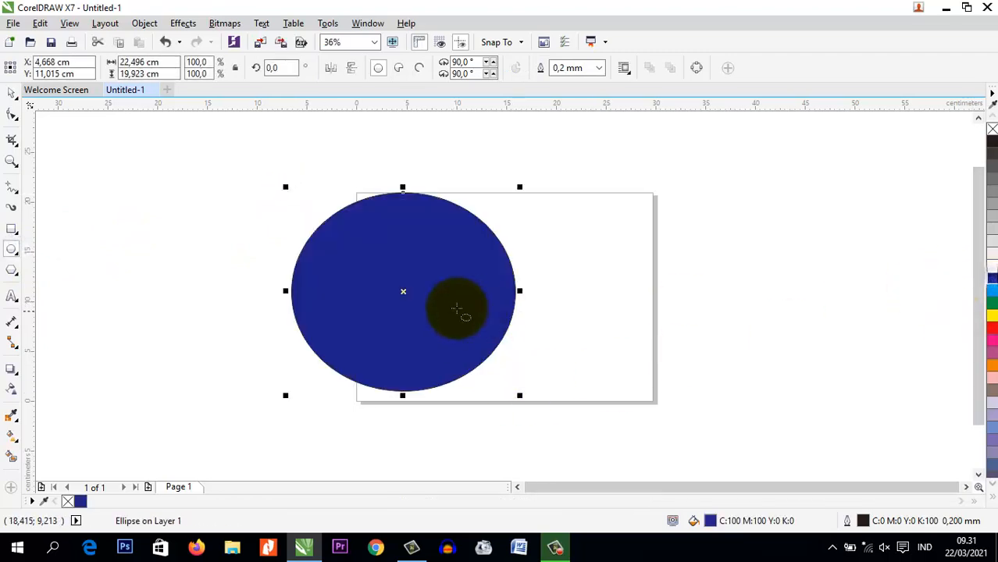
pyautogui.scroll(5, 437, 301)
pyautogui.scroll(10, 417, 290)
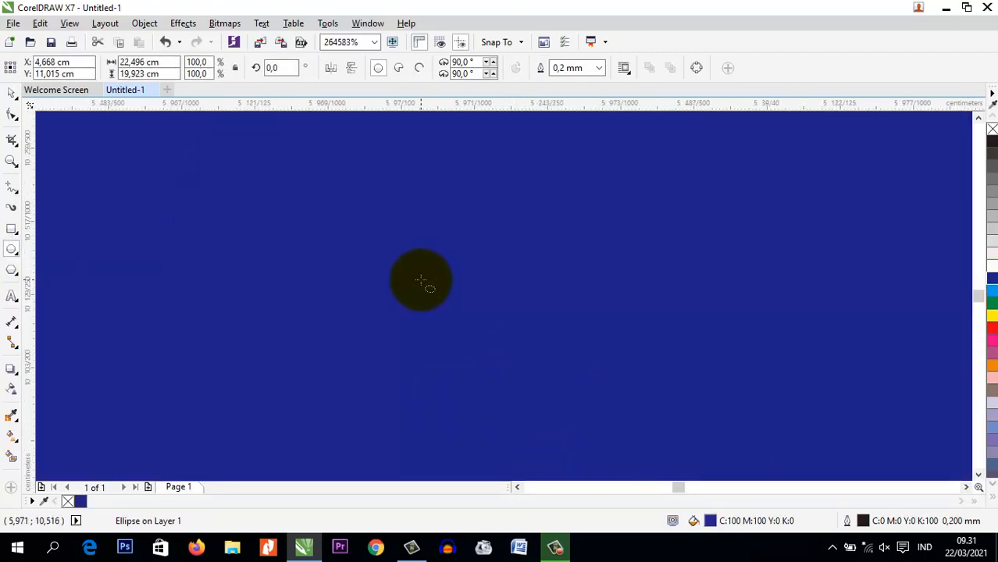
pyautogui.scroll(-5, 421, 280)
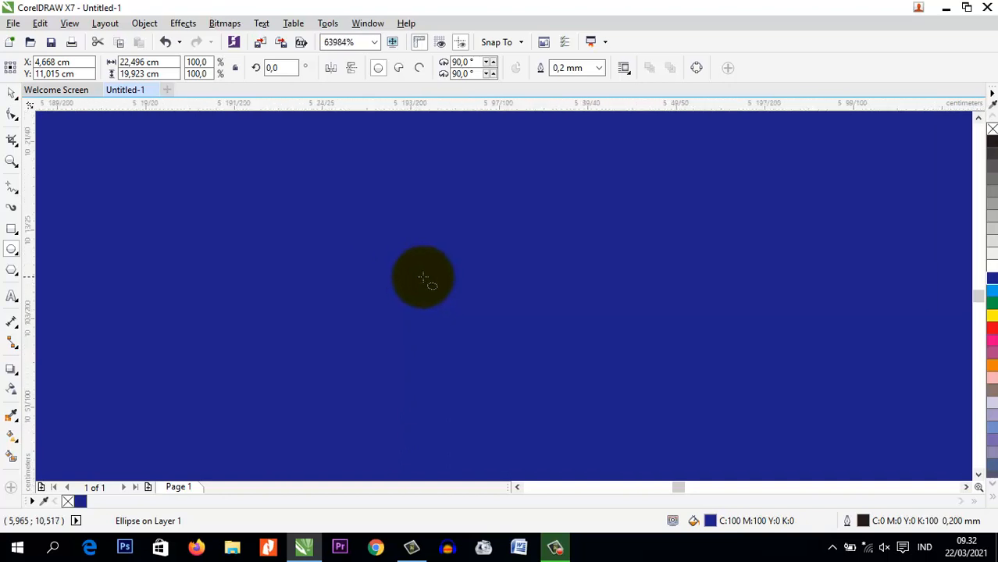
pyautogui.scroll(-7, 428, 278)
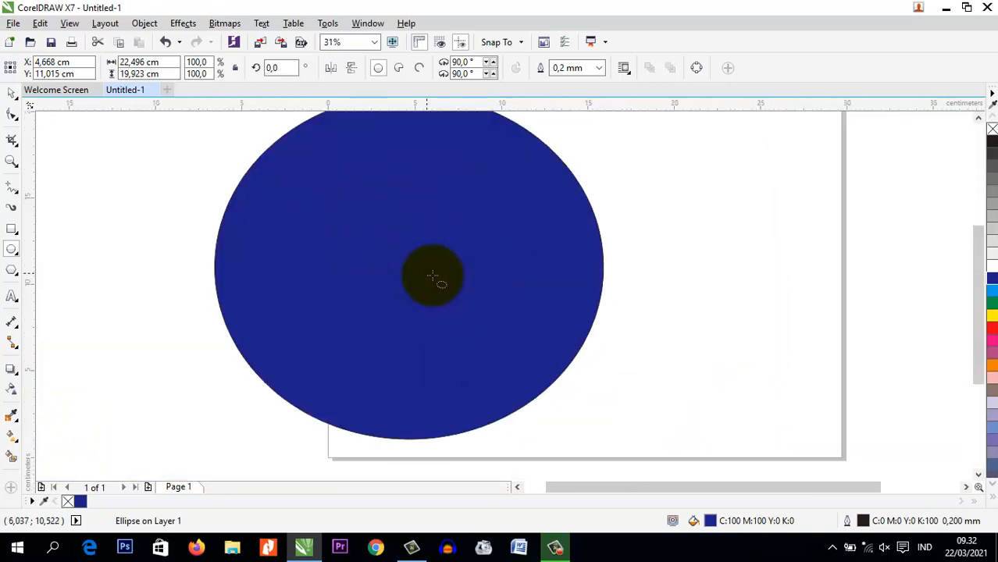
pyautogui.scroll(-1, 433, 277)
# Select the blue ellipse with the Pick tool and delete it from the page
pyautogui.click(12, 93)
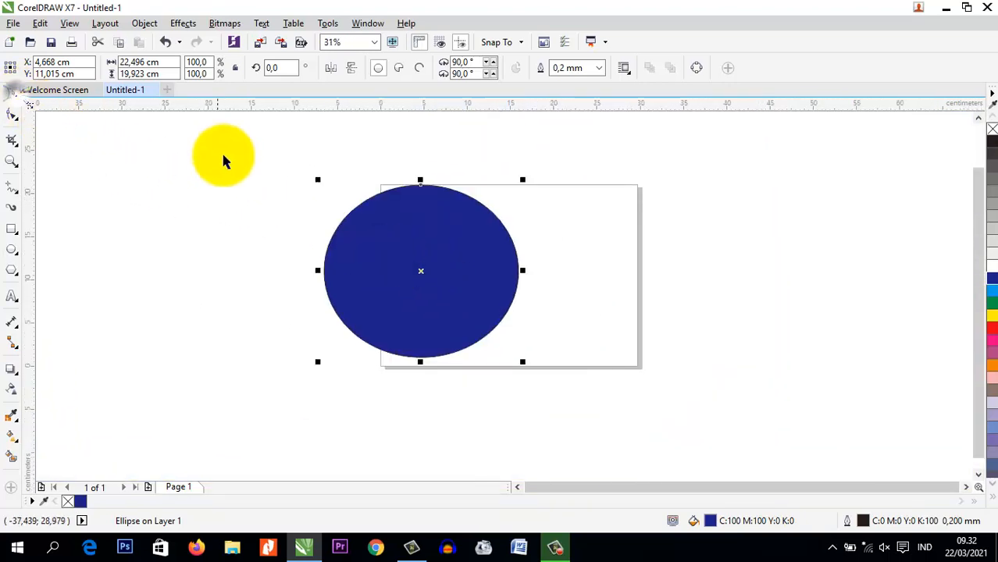
pyautogui.click(240, 140)
pyautogui.moveTo(240, 139); pyautogui.dragTo(579, 423)
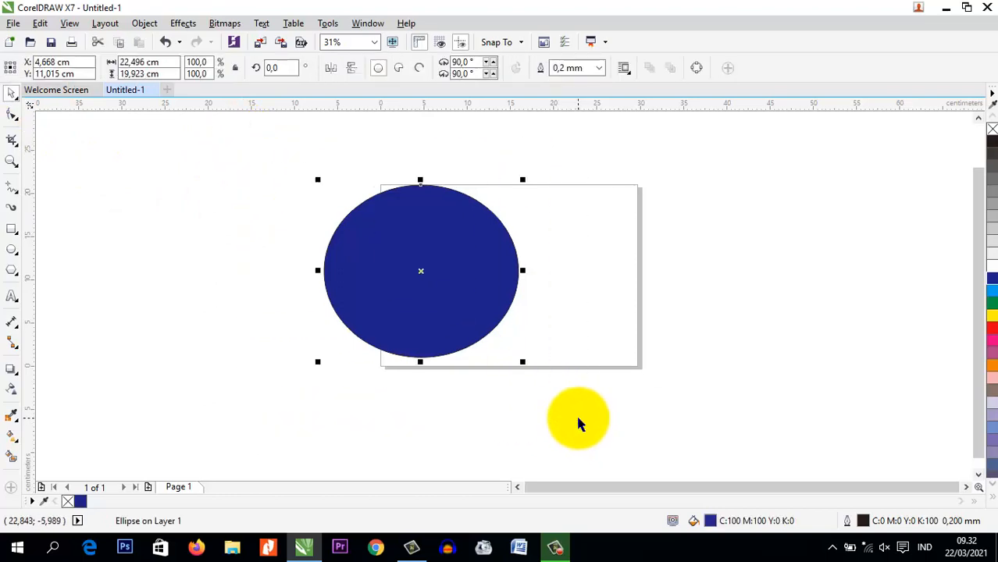
pyautogui.press('Delete')
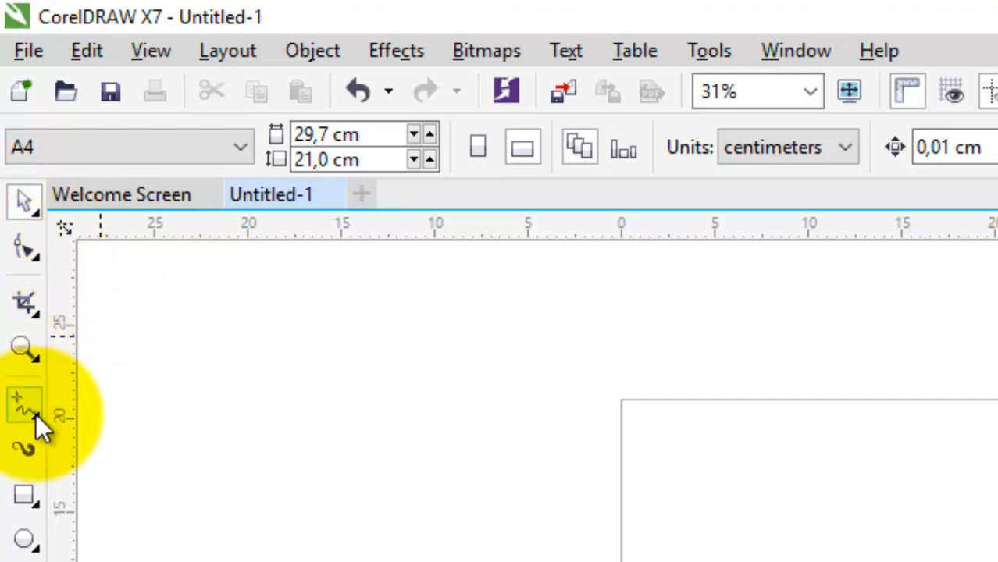
pyautogui.click(39, 215)
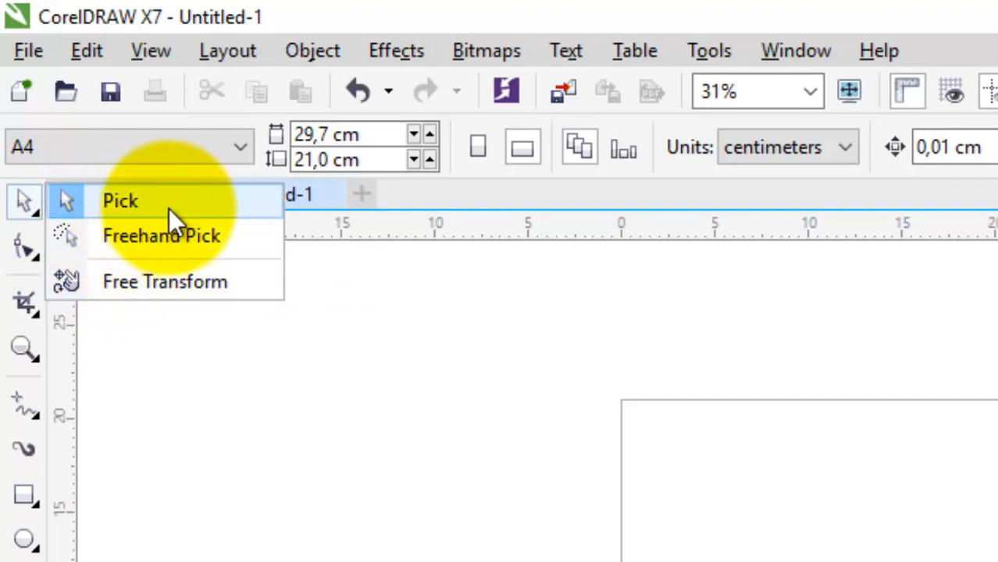
pyautogui.click(33, 258)
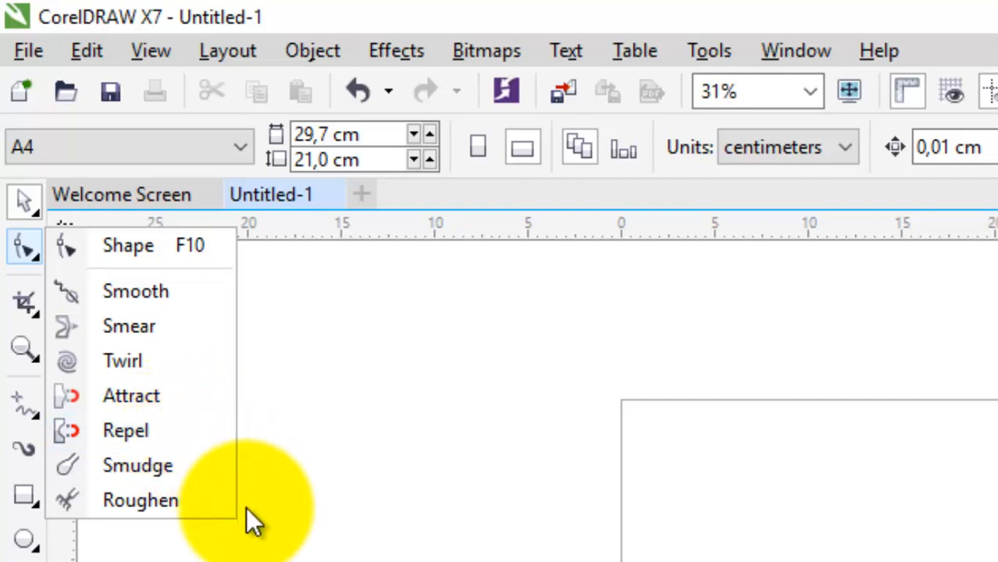
pyautogui.click(262, 550)
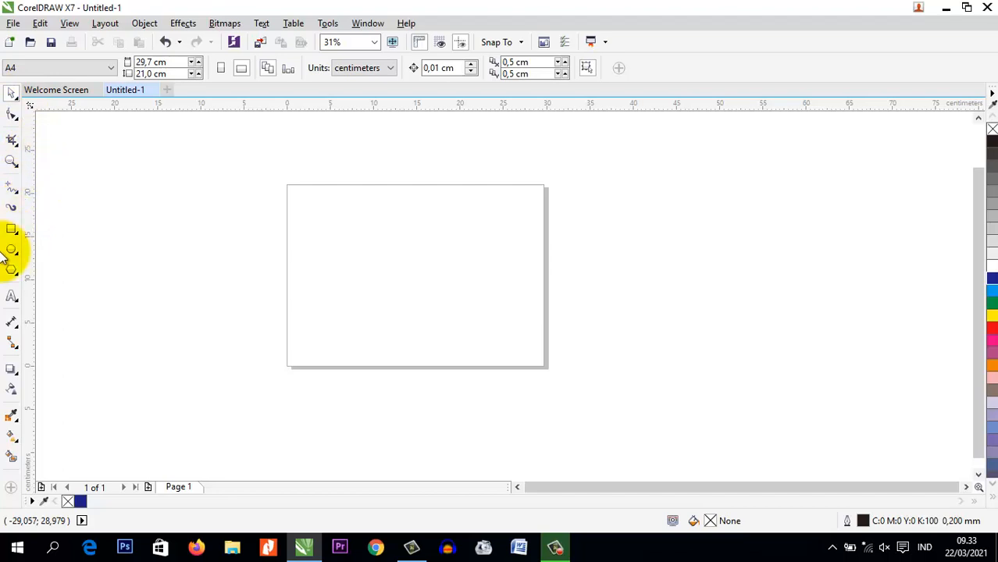
# Draw a rectangle about 13.3 by 6.6 cm on the upper part of the page
pyautogui.click(12, 229)
pyautogui.scroll(2, 350, 223)
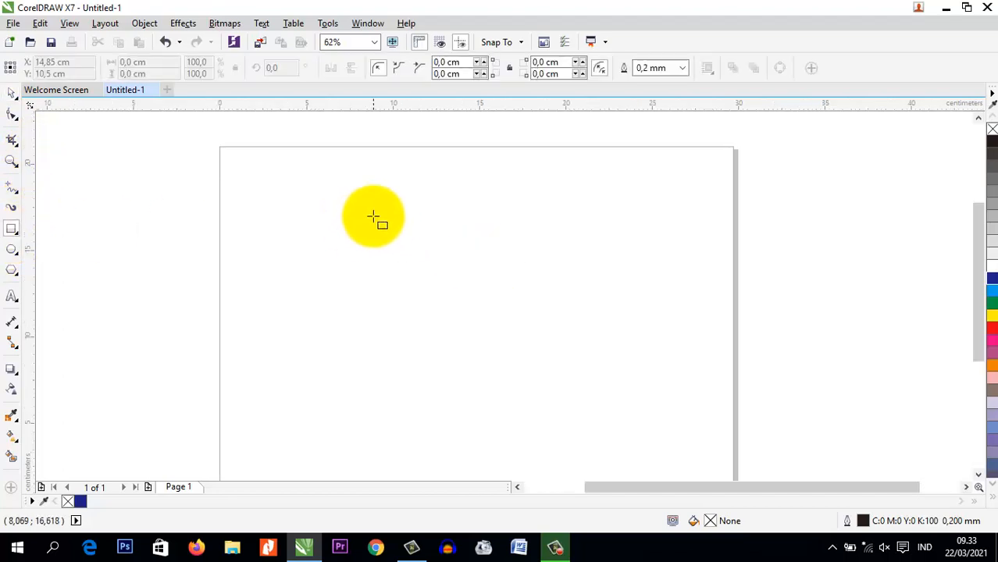
pyautogui.moveTo(359, 212); pyautogui.dragTo(587, 327)
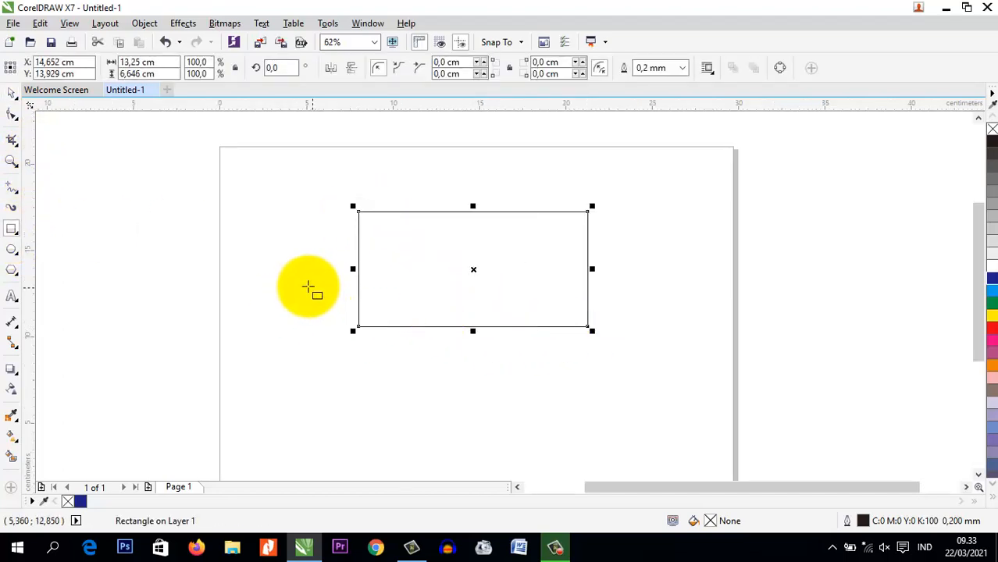
# Stretch the rectangle outward on all four sides with the Pick tool to about 22 by 10.4 cm
pyautogui.click(14, 94)
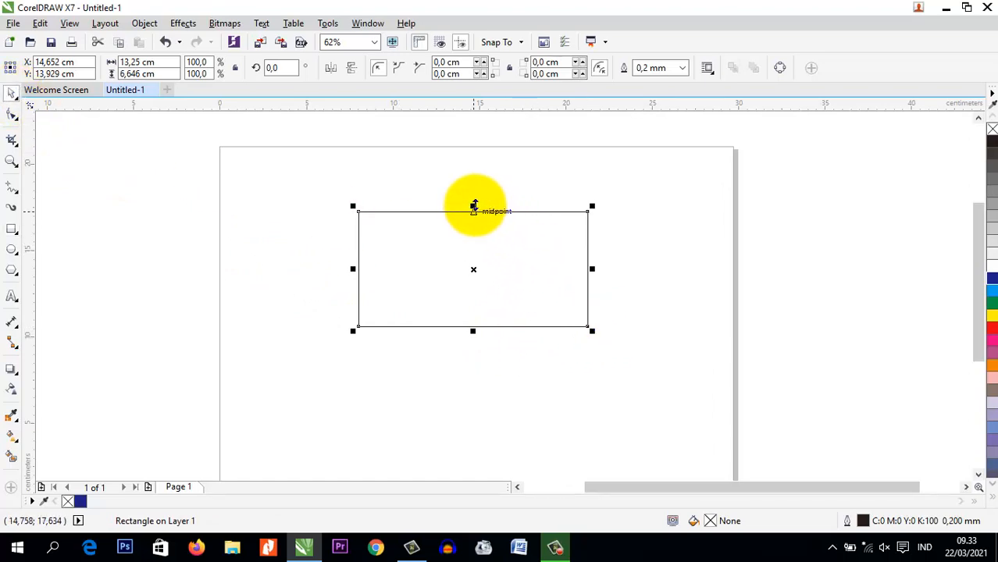
pyautogui.moveTo(474, 206); pyautogui.dragTo(473, 185)
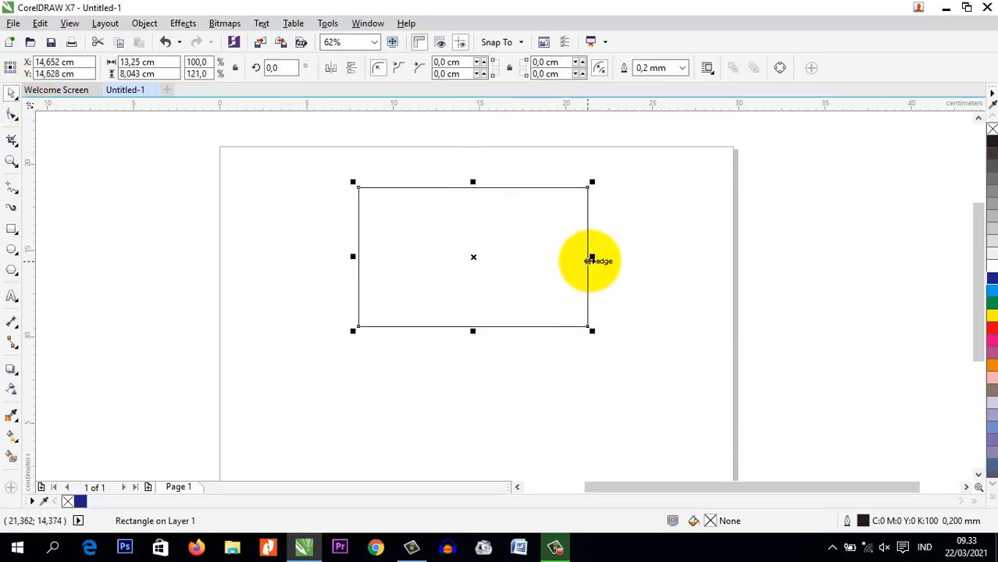
pyautogui.moveTo(593, 258); pyautogui.dragTo(690, 256)
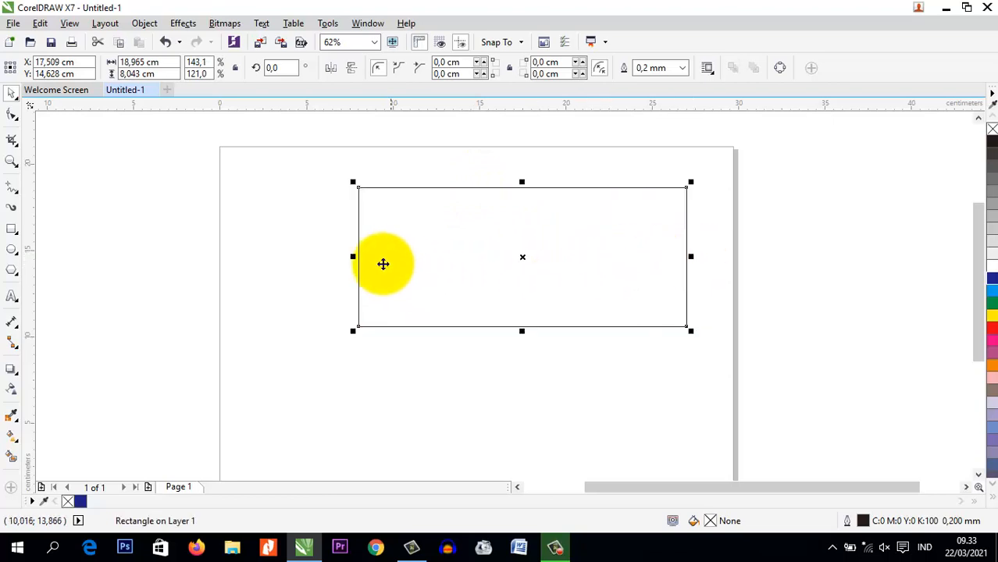
pyautogui.moveTo(340, 256); pyautogui.dragTo(288, 256)
pyautogui.moveTo(494, 329); pyautogui.dragTo(499, 369)
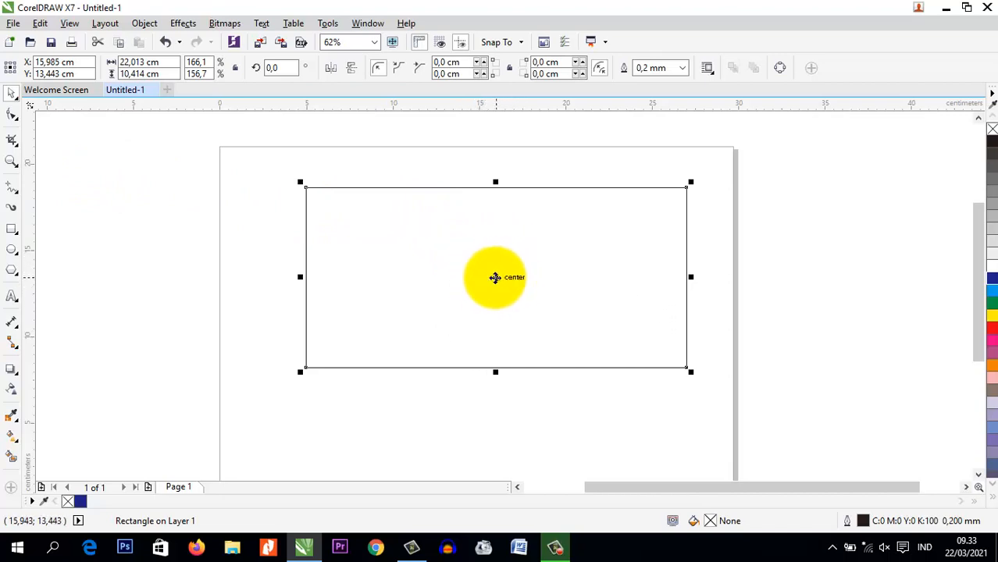
# Skew the rectangle horizontally by its upper edge, first to the right and then to the left, into a parallelogram
pyautogui.click(494, 277)
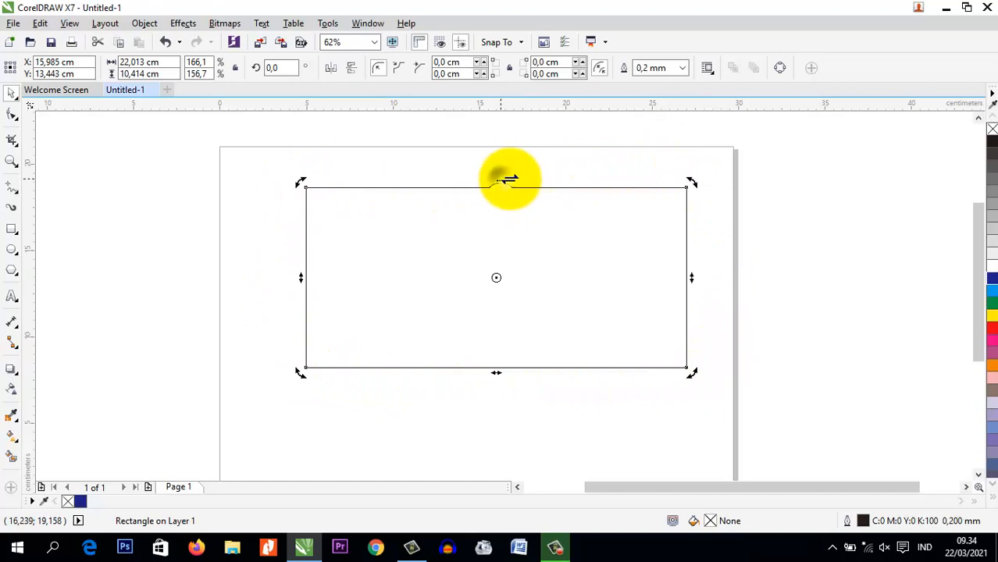
pyautogui.moveTo(503, 182); pyautogui.dragTo(602, 182)
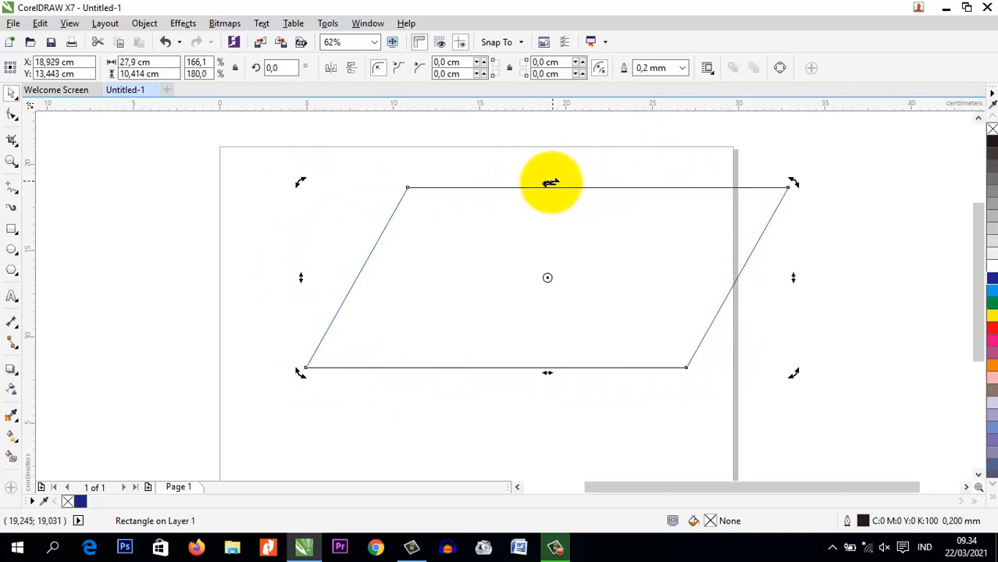
pyautogui.moveTo(500, 185); pyautogui.dragTo(391, 187)
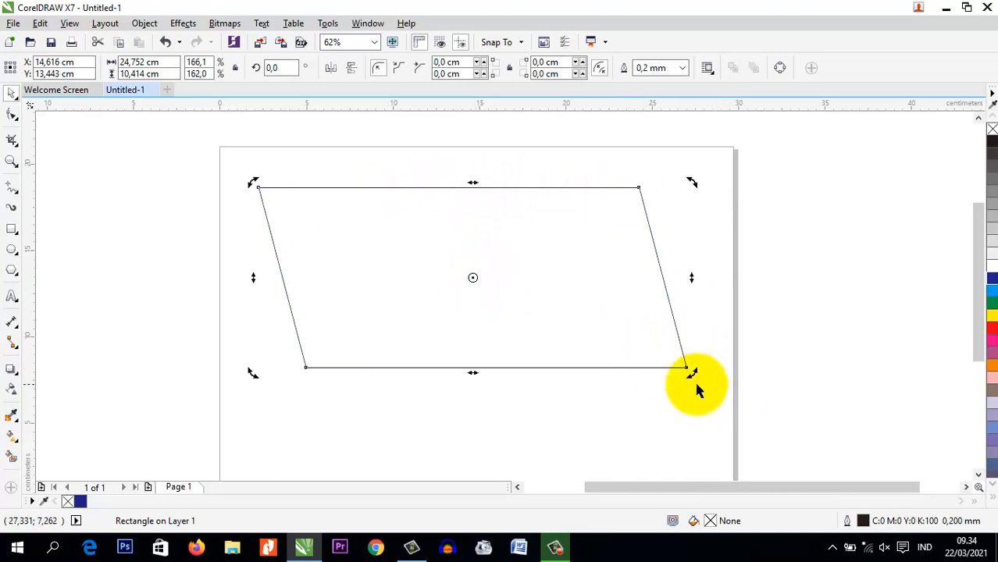
# Rotate the parallelogram to nearly upright and then back to a tilt of about 1.12 degrees
pyautogui.moveTo(695, 374); pyautogui.dragTo(418, 402)
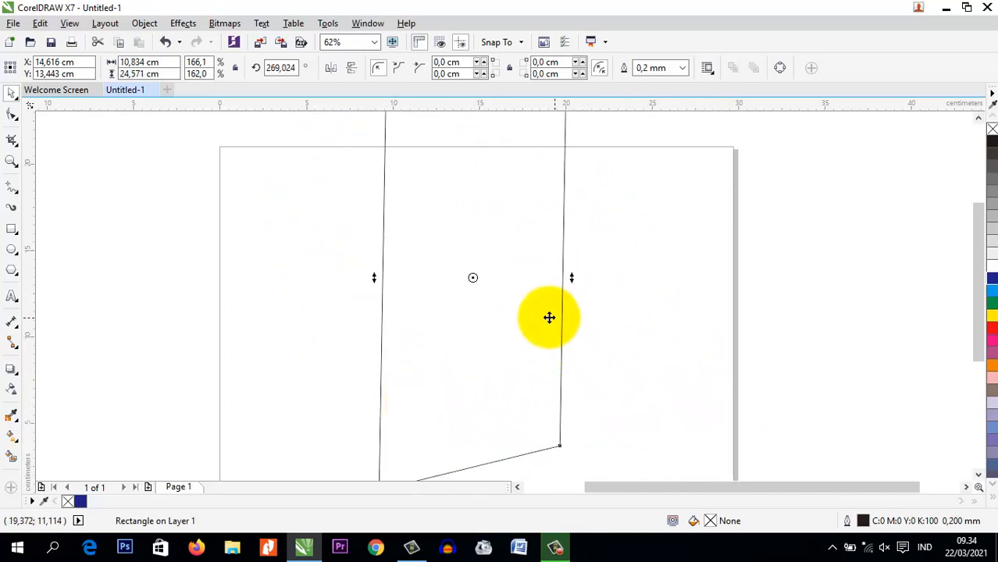
pyautogui.scroll(-2, 540, 315)
pyautogui.moveTo(560, 407); pyautogui.dragTo(526, 292)
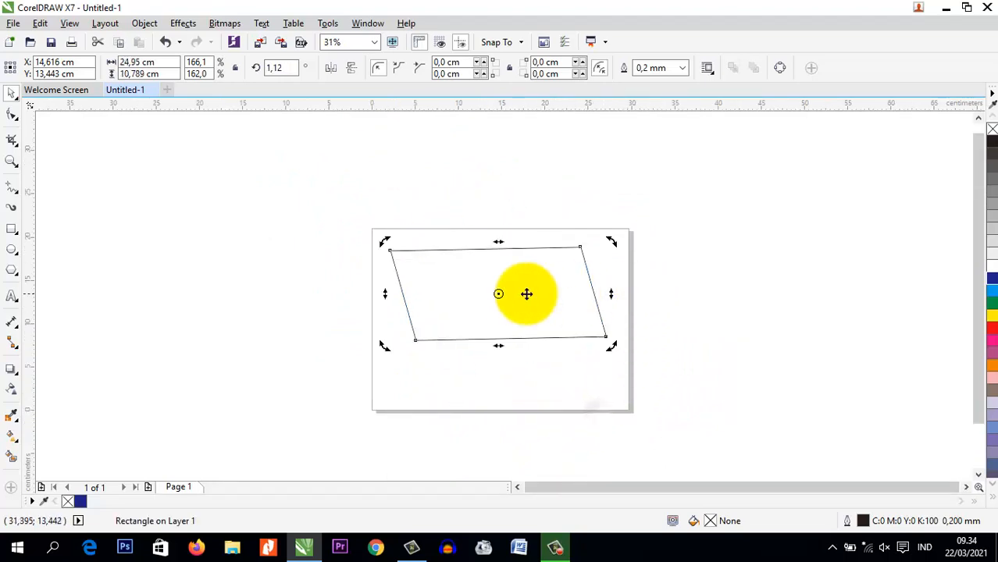
# Skew the parallelogram's right side downward, then undo all skews and rotations of the rectangle
pyautogui.scroll(2, 522, 305)
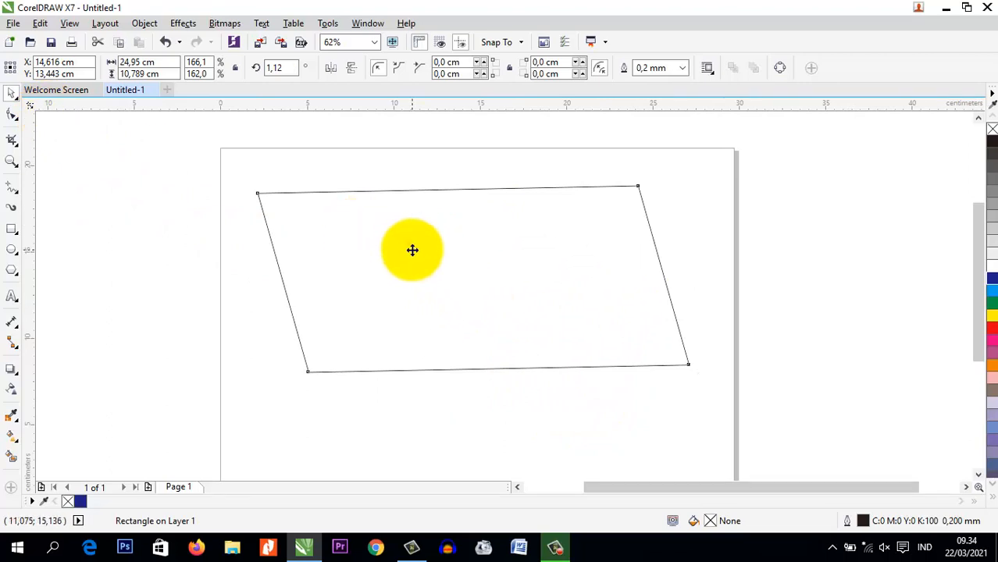
pyautogui.click(479, 285)
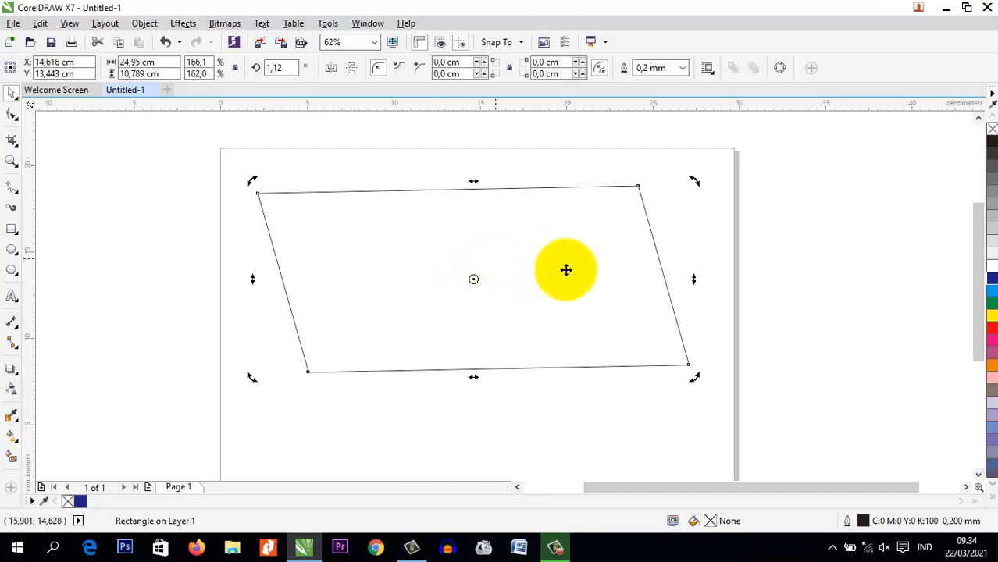
pyautogui.moveTo(685, 281); pyautogui.dragTo(693, 308)
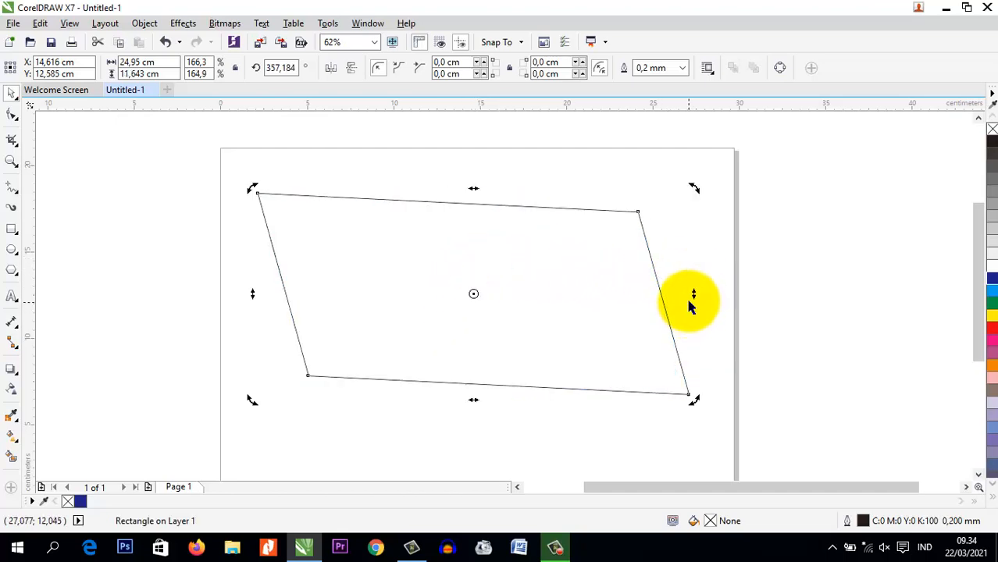
pyautogui.hotkey('ctrl', 'z')
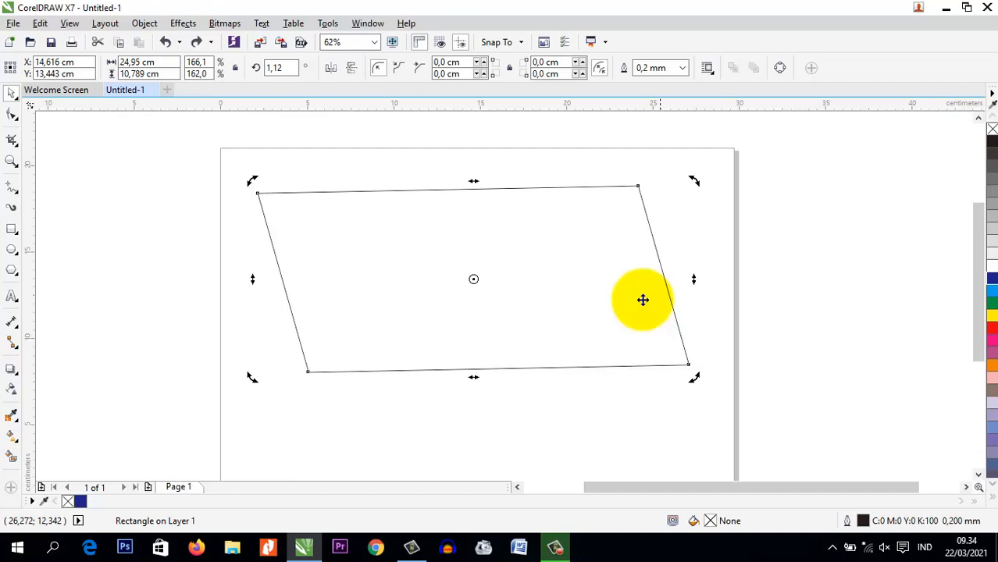
pyautogui.hotkey('ctrl', 'z')
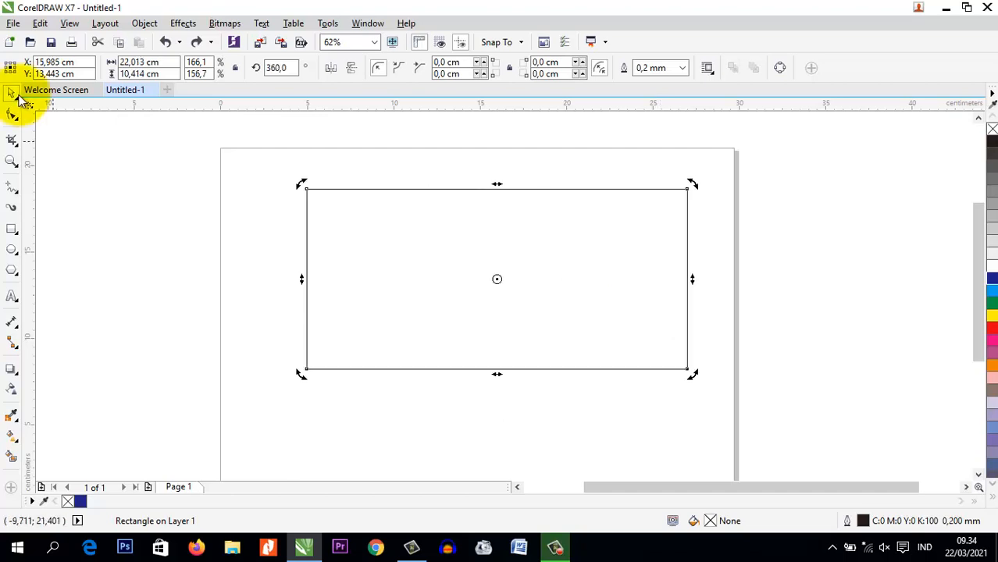
# Reselect the rectangle and round all its corners with the Shape tool to a radius of about 2.54 cm
pyautogui.click(109, 177)
pyautogui.click(350, 222)
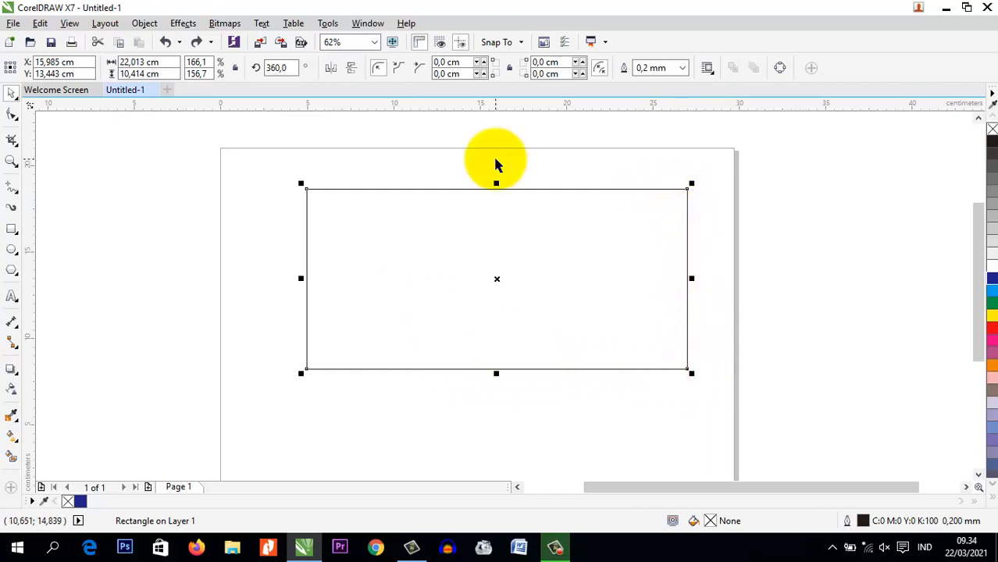
pyautogui.rightClick(13, 116)
pyautogui.click(10, 114)
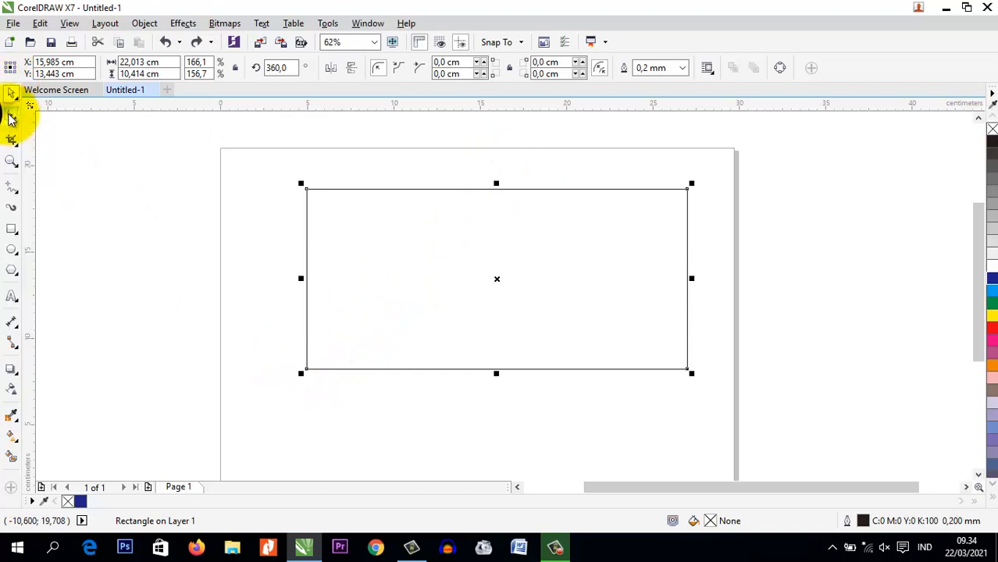
pyautogui.click(17, 124)
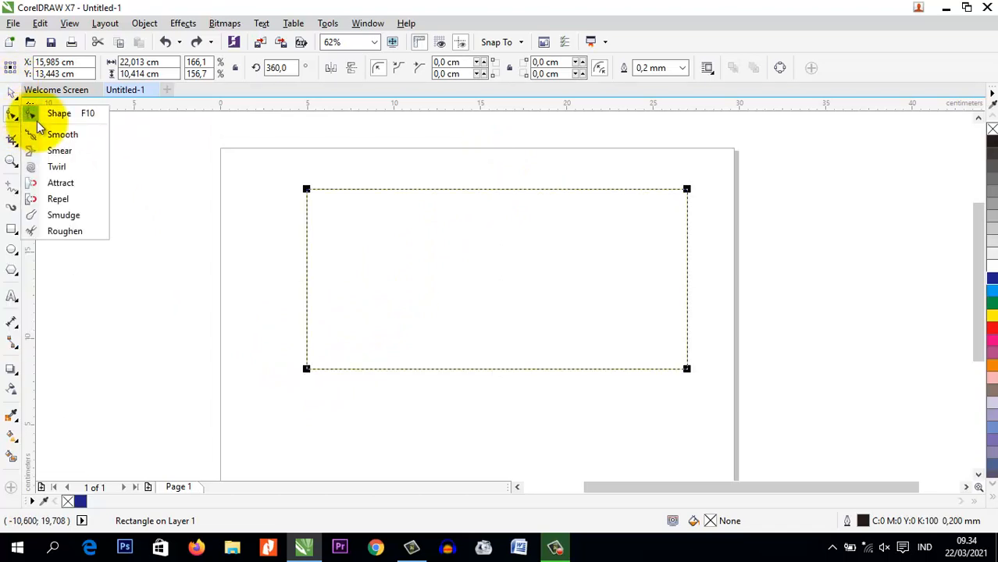
pyautogui.click(62, 114)
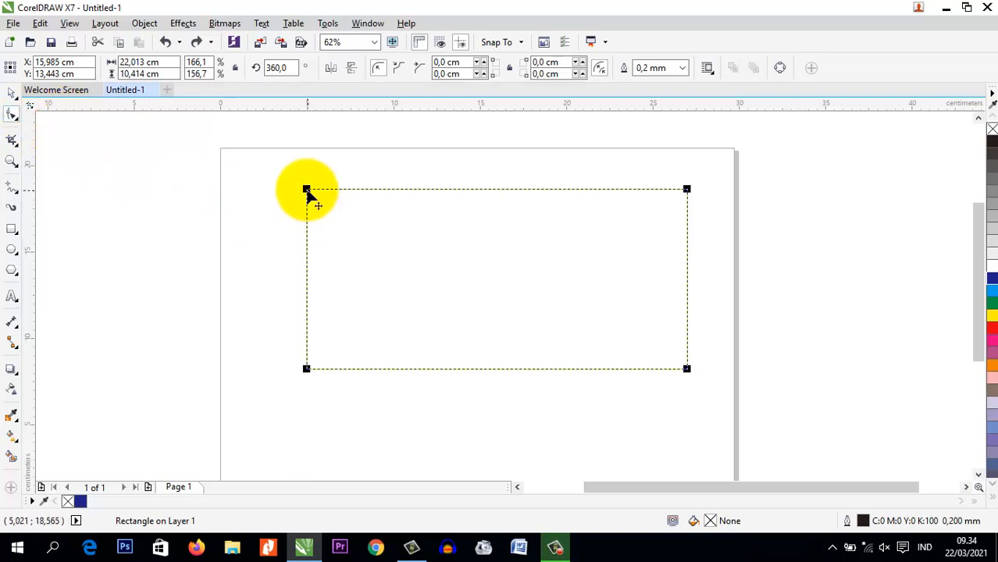
pyautogui.moveTo(305, 191); pyautogui.dragTo(283, 179)
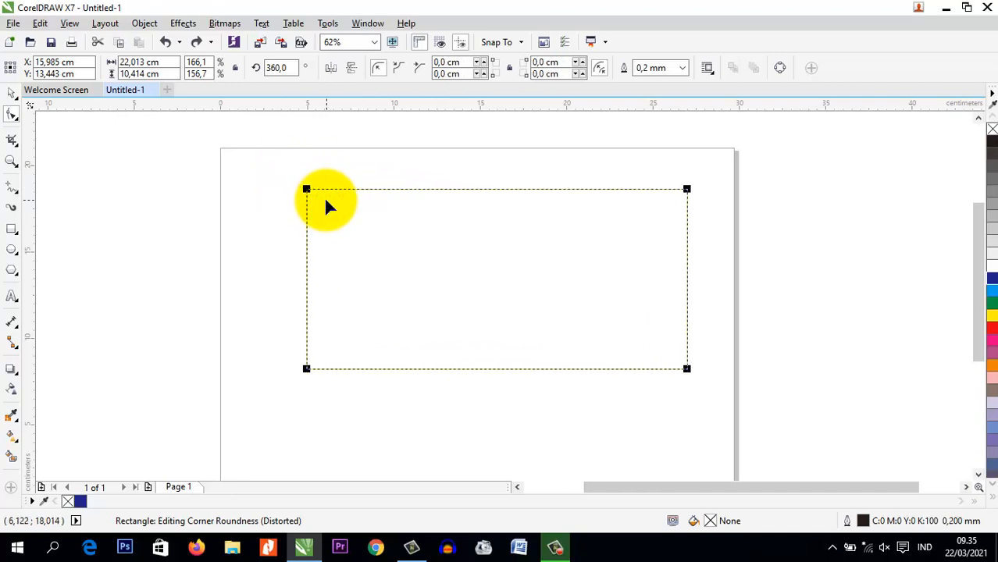
pyautogui.moveTo(307, 191); pyautogui.dragTo(351, 201)
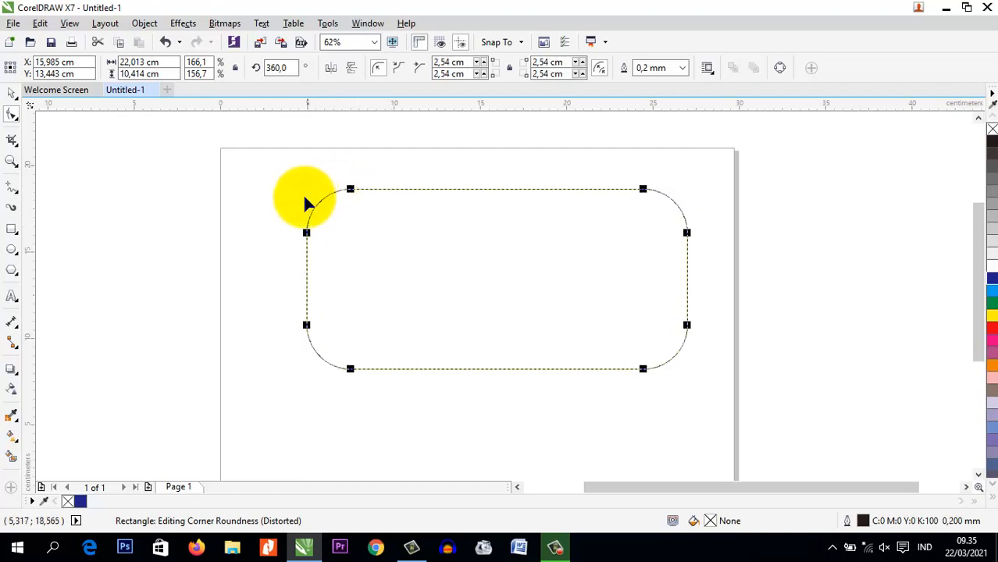
# Try scalloped corners on the rectangle, then chamfered corners reduced to about 1.27 cm
pyautogui.click(399, 70)
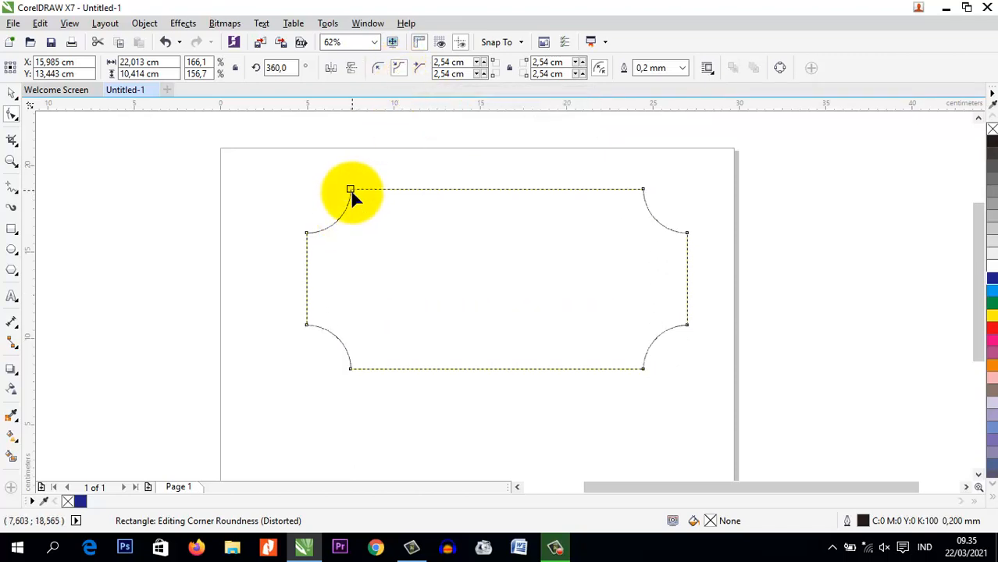
pyautogui.click(424, 72)
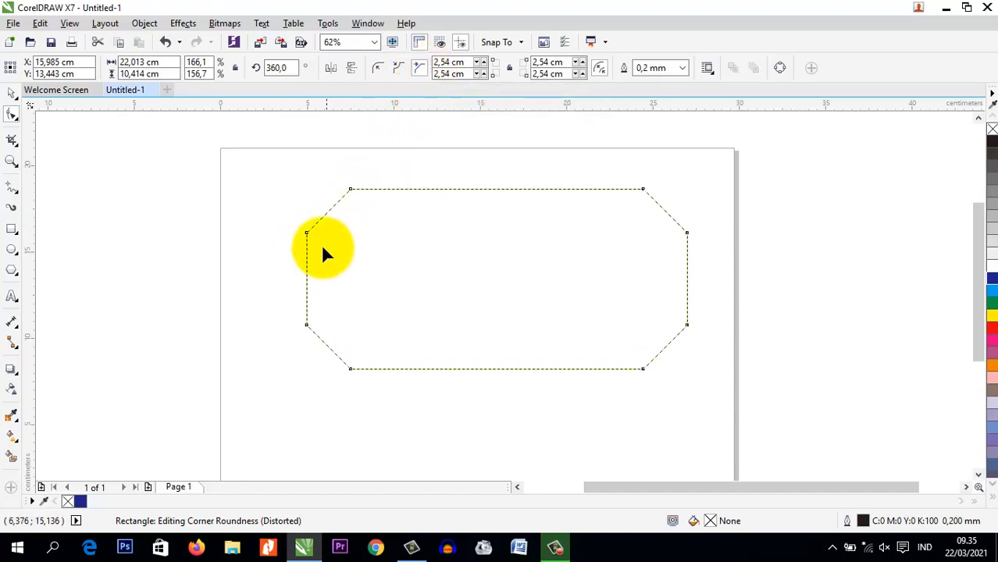
pyautogui.moveTo(306, 233); pyautogui.dragTo(322, 208)
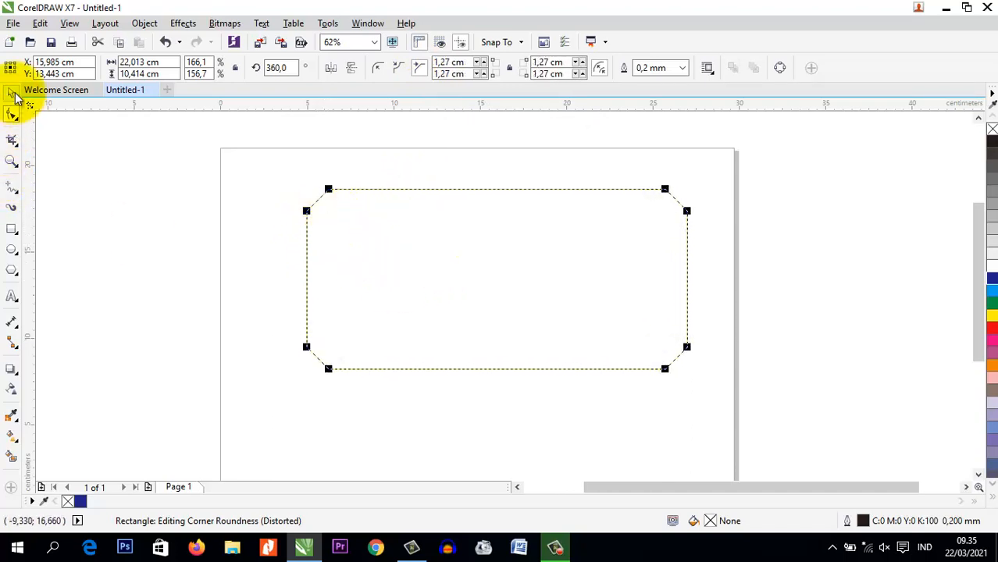
# Switch the rectangle to round corners and enlarge their radius to about 5.2 cm, forming semicircular ends
pyautogui.click(380, 68)
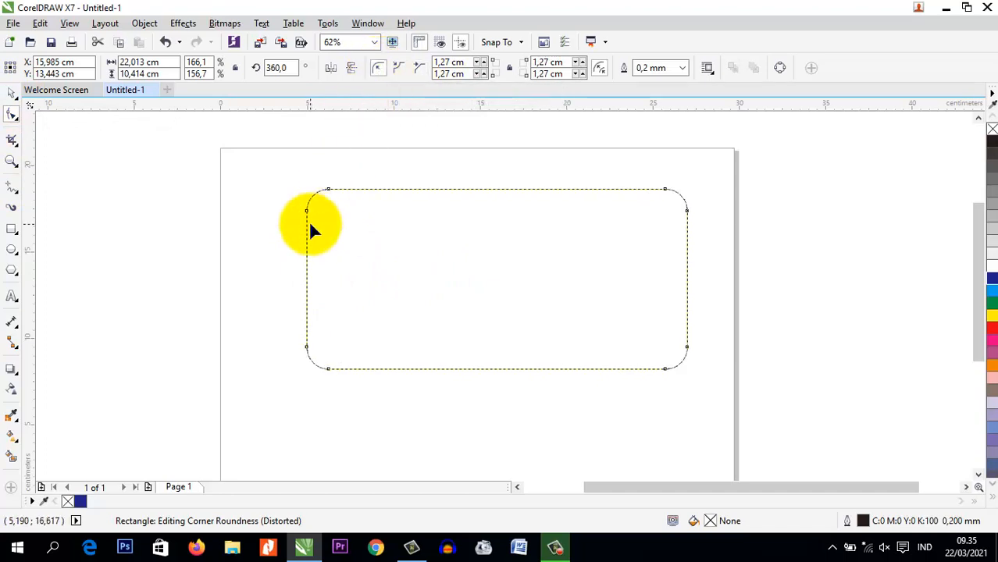
pyautogui.moveTo(332, 189); pyautogui.dragTo(469, 203)
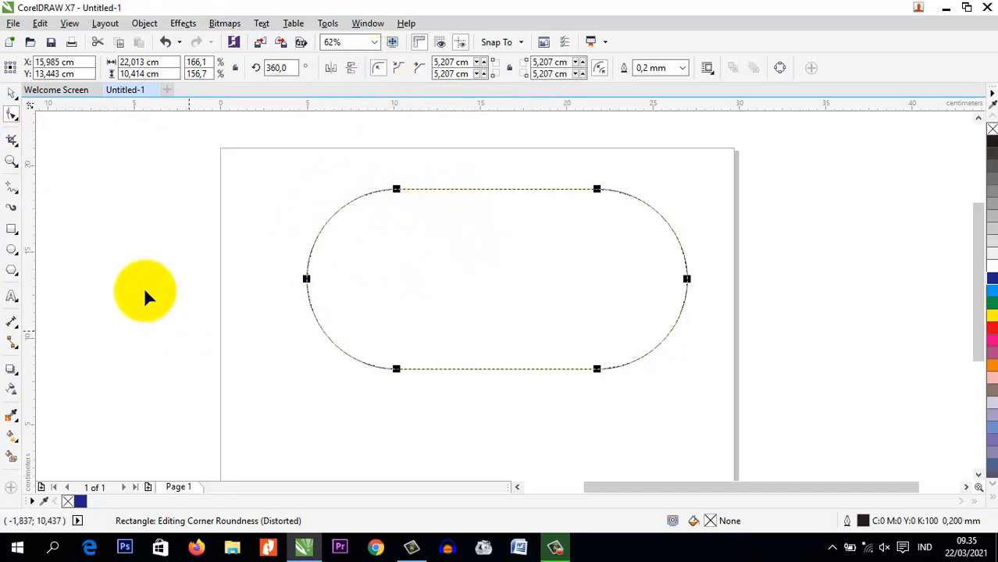
# Flatten the rounded shape to about 3.3 cm high with the Pick tool and move it to the page's upper-left area
pyautogui.click(12, 92)
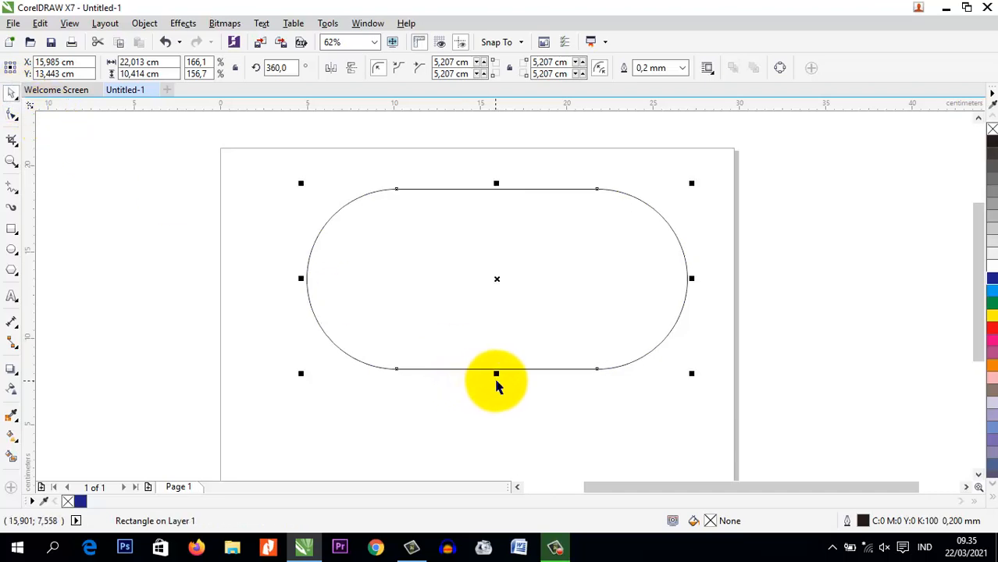
pyautogui.moveTo(495, 369); pyautogui.dragTo(499, 250)
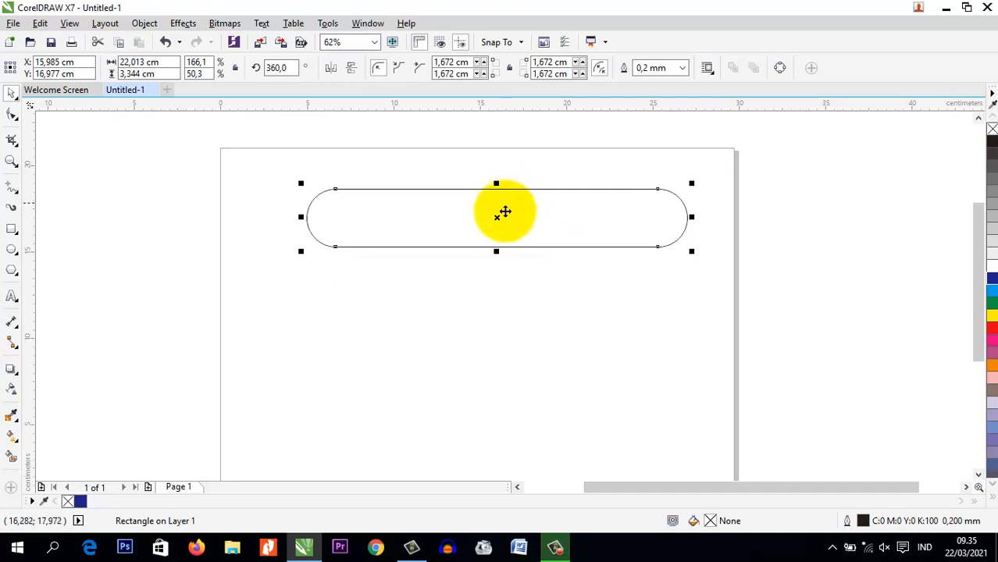
pyautogui.moveTo(496, 218); pyautogui.dragTo(424, 192)
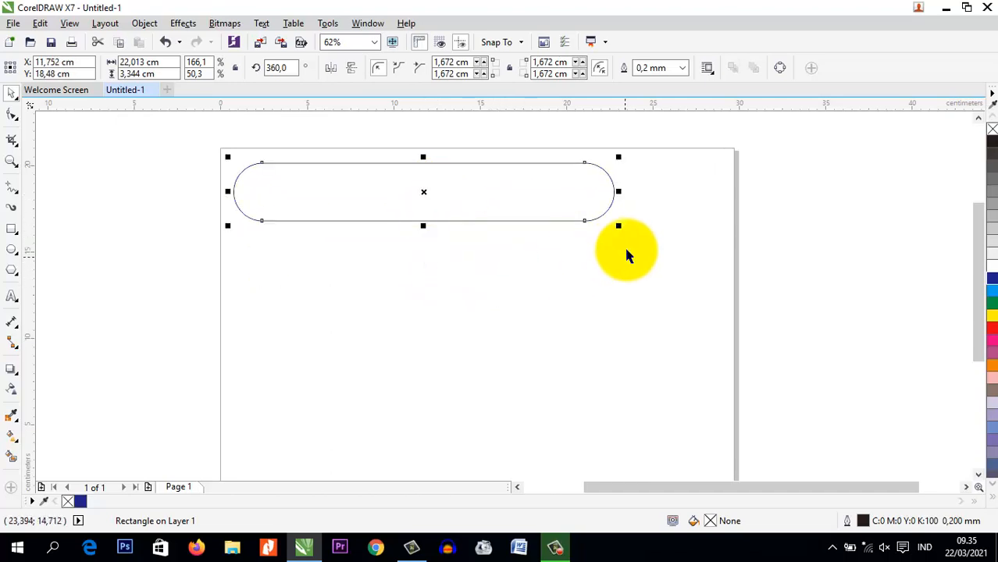
# Scale the rounded shape to about 21.6 by 3.3 cm and move its center to about X 12.7, Y 17.2 cm
pyautogui.moveTo(617, 225); pyautogui.dragTo(615, 289)
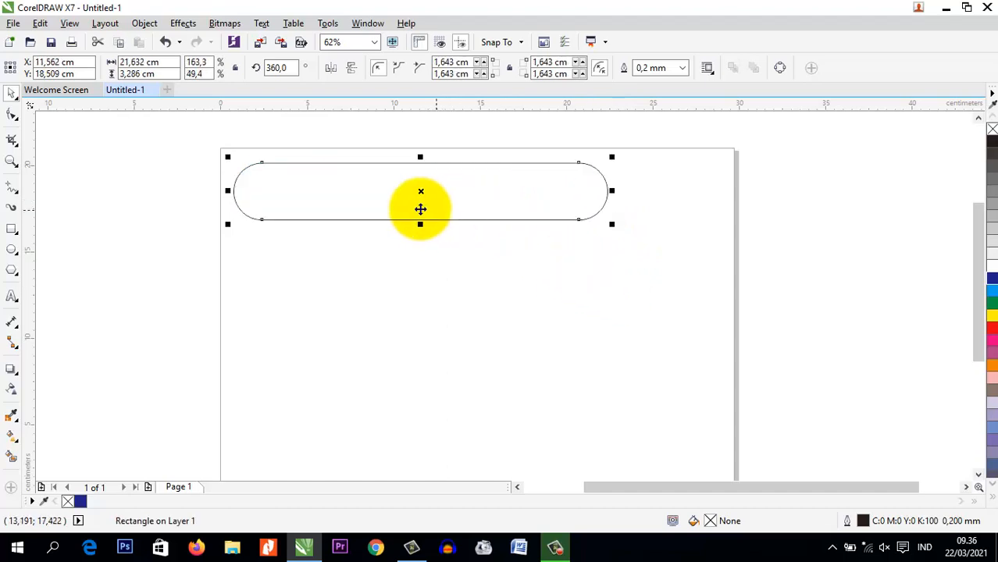
pyautogui.moveTo(422, 193); pyautogui.dragTo(443, 216)
pyautogui.click(367, 258)
pyautogui.click(359, 243)
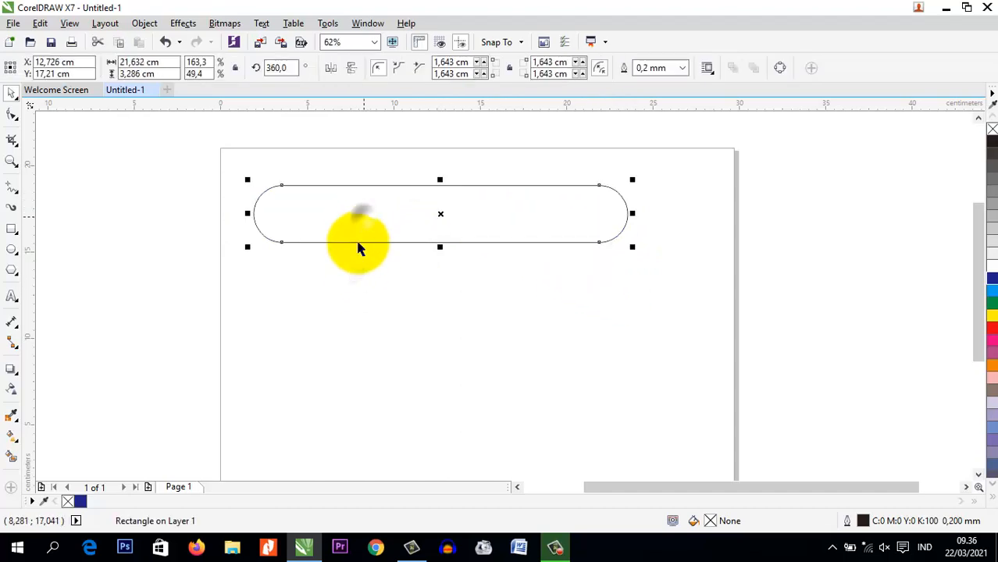
# Draw a second rectangle about 24.8 by 5.5 cm below the rounded shape
pyautogui.click(360, 273)
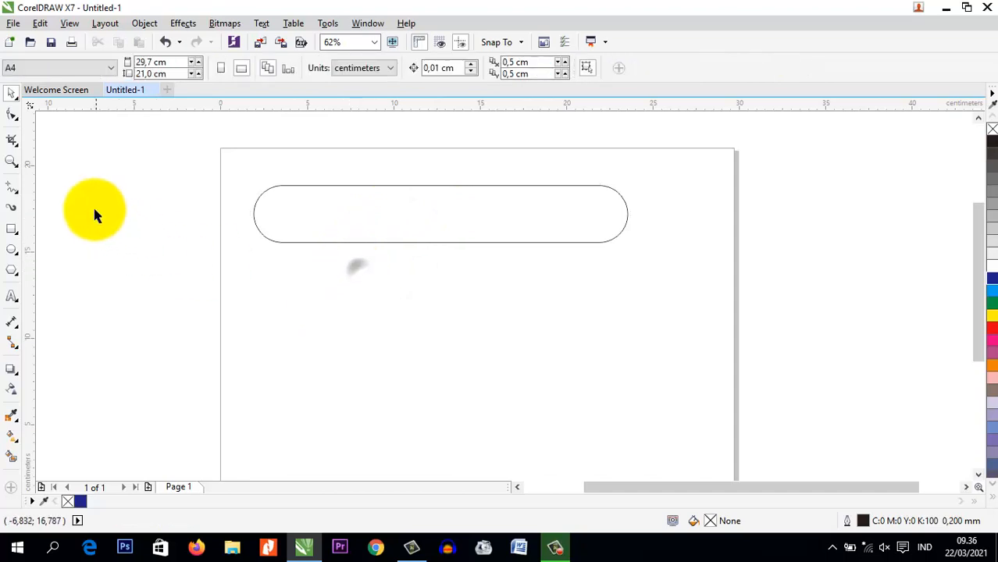
pyautogui.click(12, 229)
pyautogui.moveTo(269, 277)
pyautogui.mouseDown()
pyautogui.moveTo(541, 370)
pyautogui.moveTo(699, 371)
pyautogui.mouseUp()
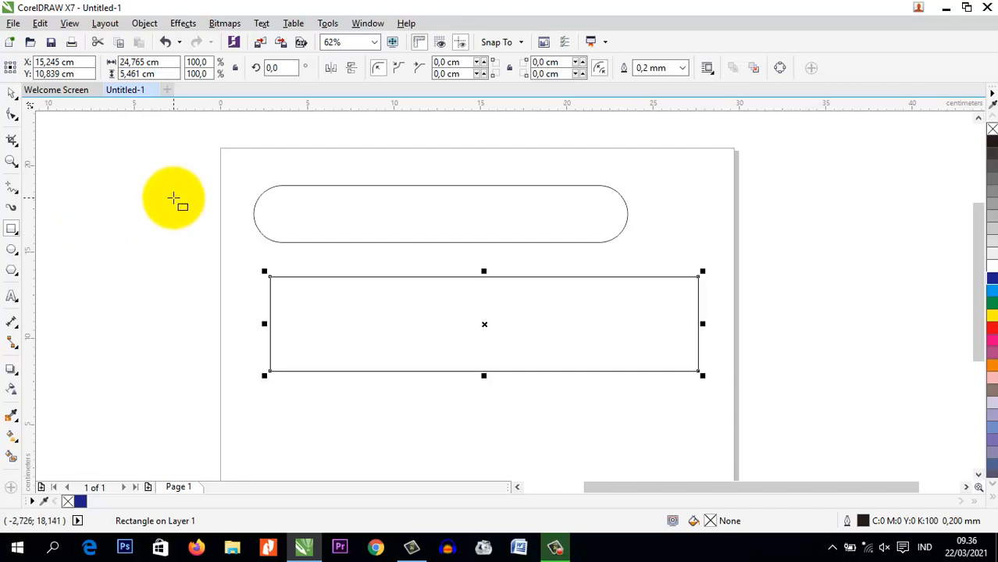
pyautogui.click(11, 92)
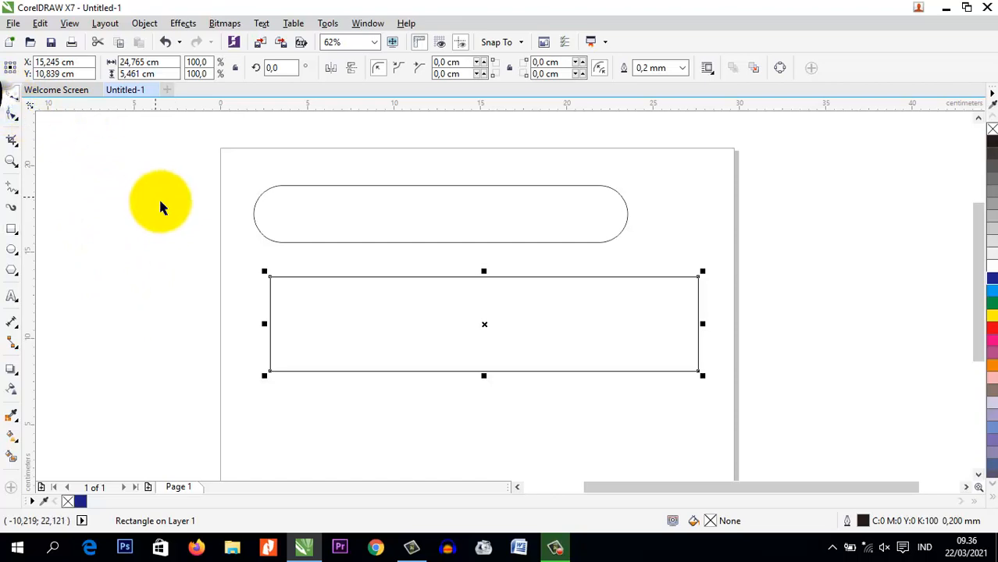
# Try slanting the lower rectangle's left side by moving its upper-left node right to about X 6 cm, and undo the move
pyautogui.click(17, 115)
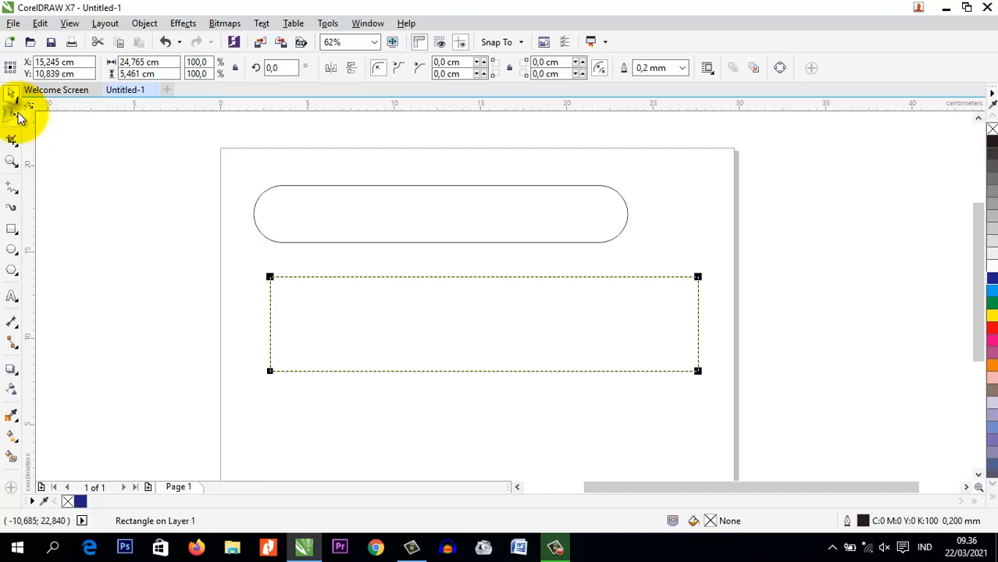
pyautogui.moveTo(270, 278); pyautogui.dragTo(325, 278)
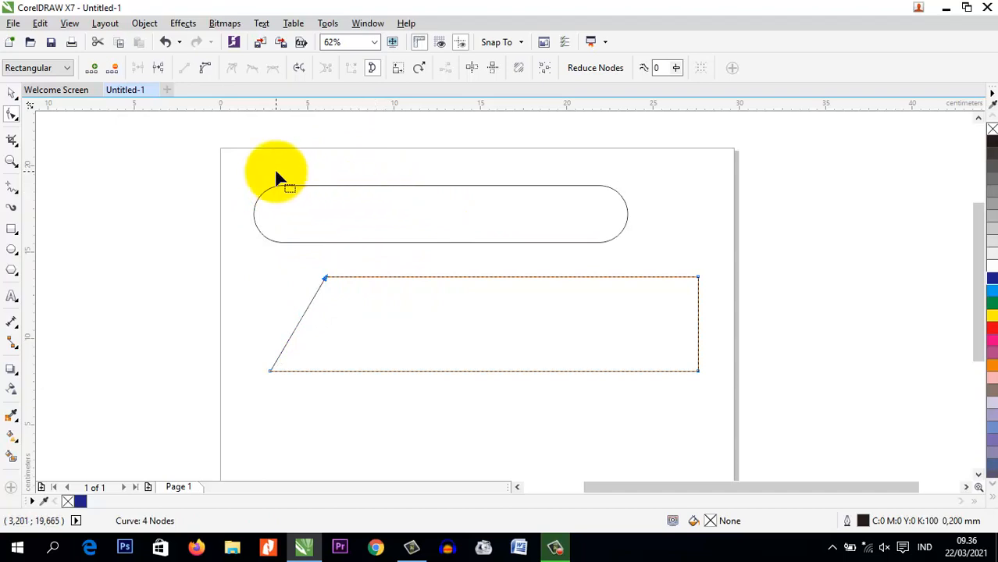
pyautogui.click(12, 93)
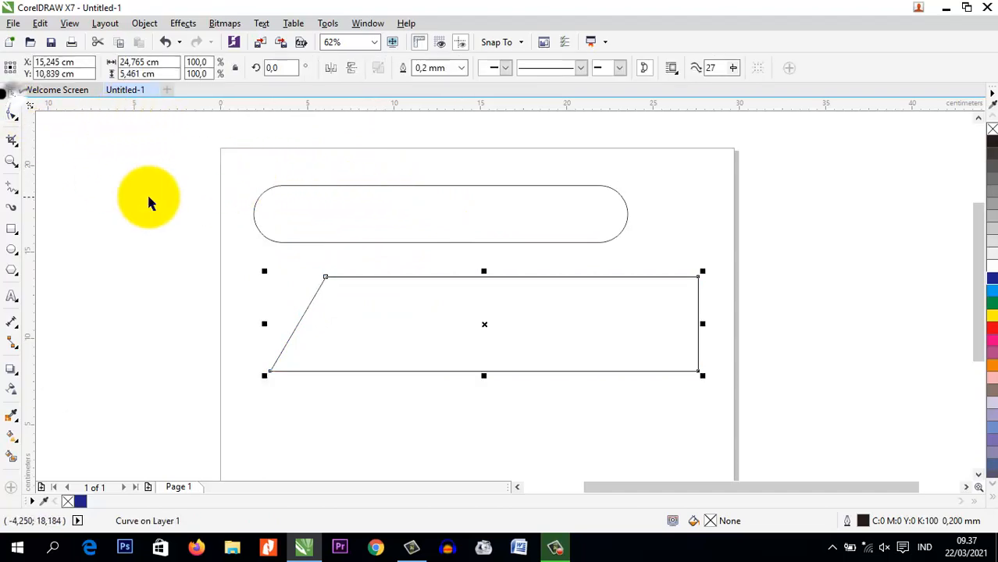
pyautogui.hotkey('ctrl', 'z')
pyautogui.hotkey('ctrl', 'z')
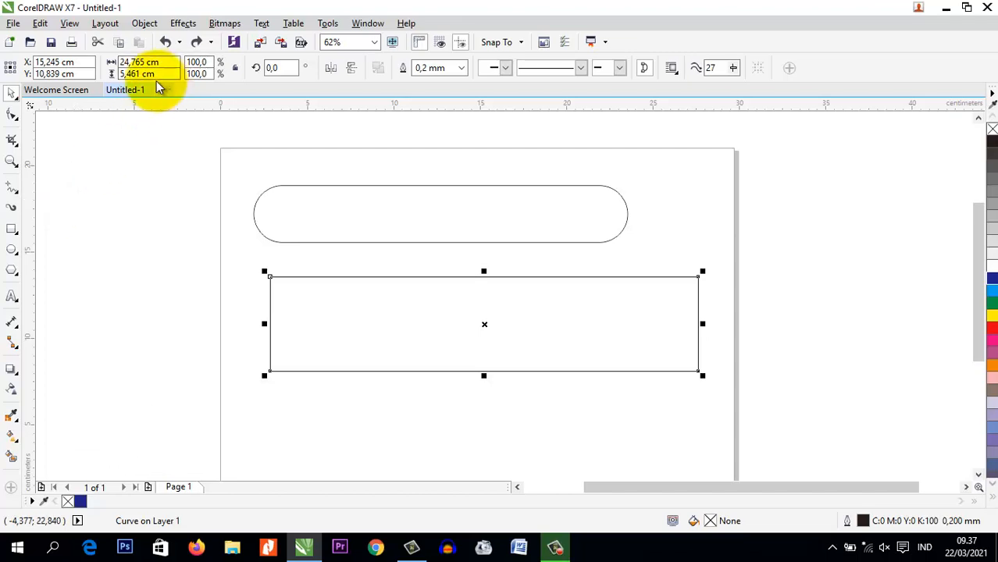
# Look through the object commands for Convert to Curves and the related conversion and shaping options
pyautogui.click(183, 24)
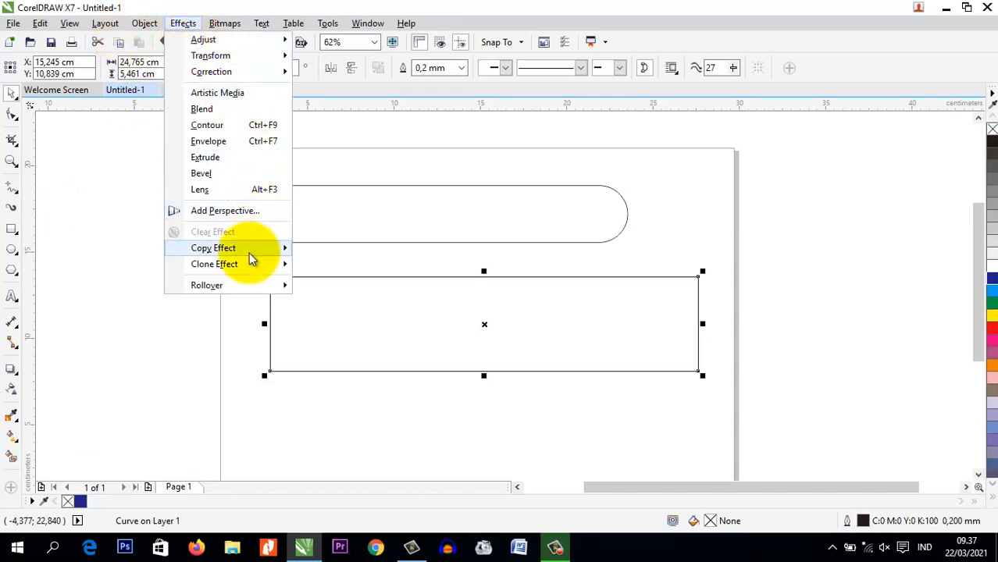
pyautogui.click(145, 23)
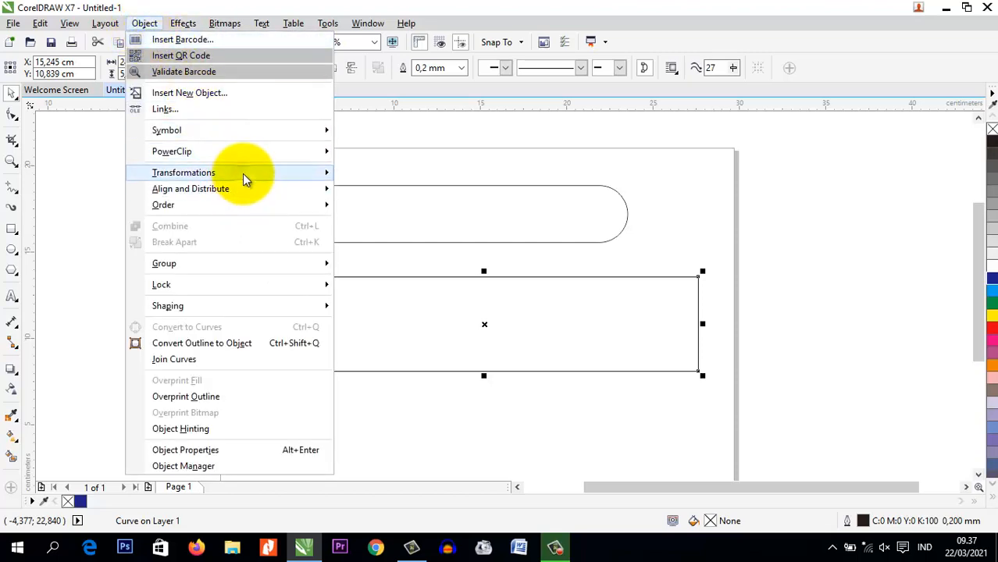
pyautogui.moveTo(244, 178)
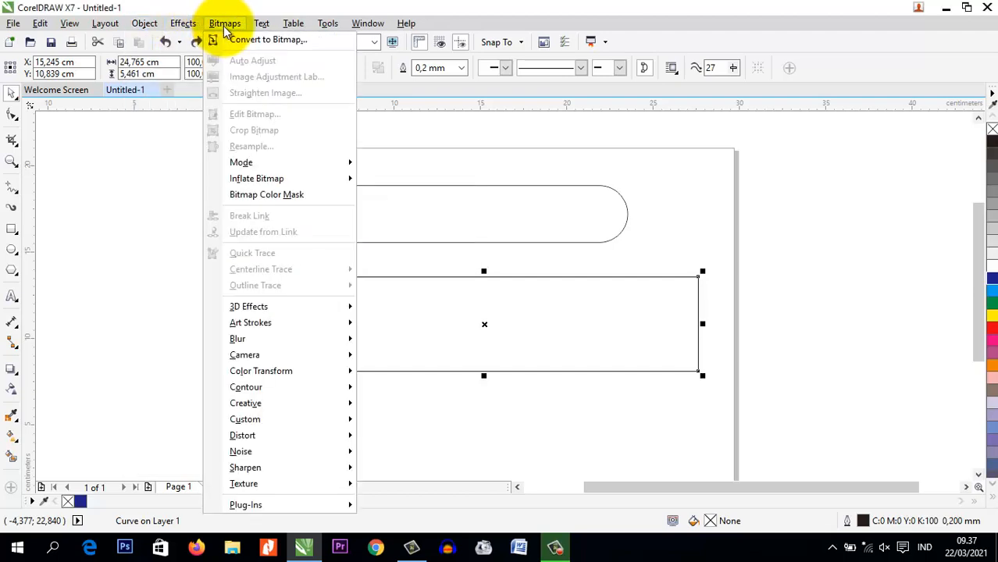
pyautogui.moveTo(136, 29)
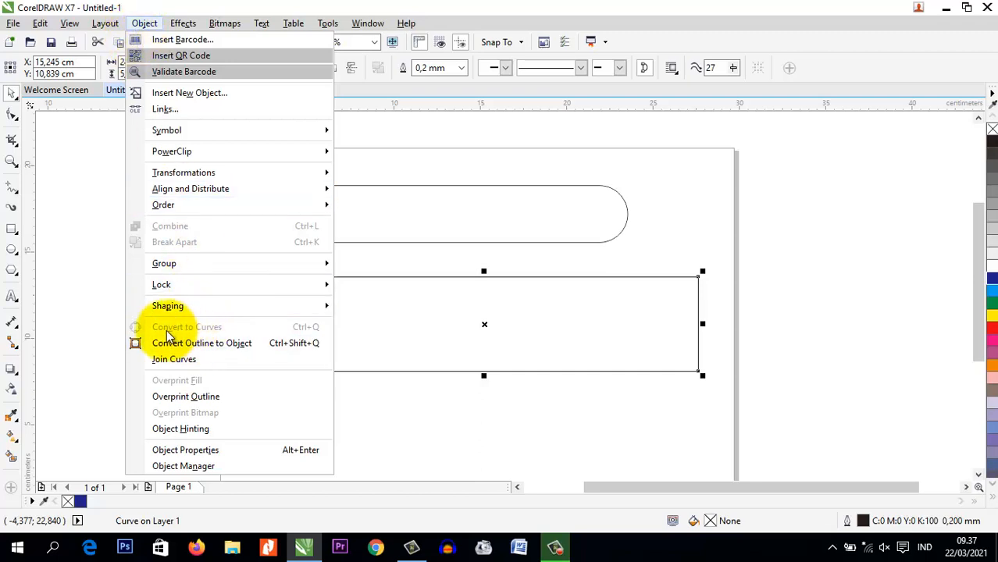
pyautogui.click(220, 343)
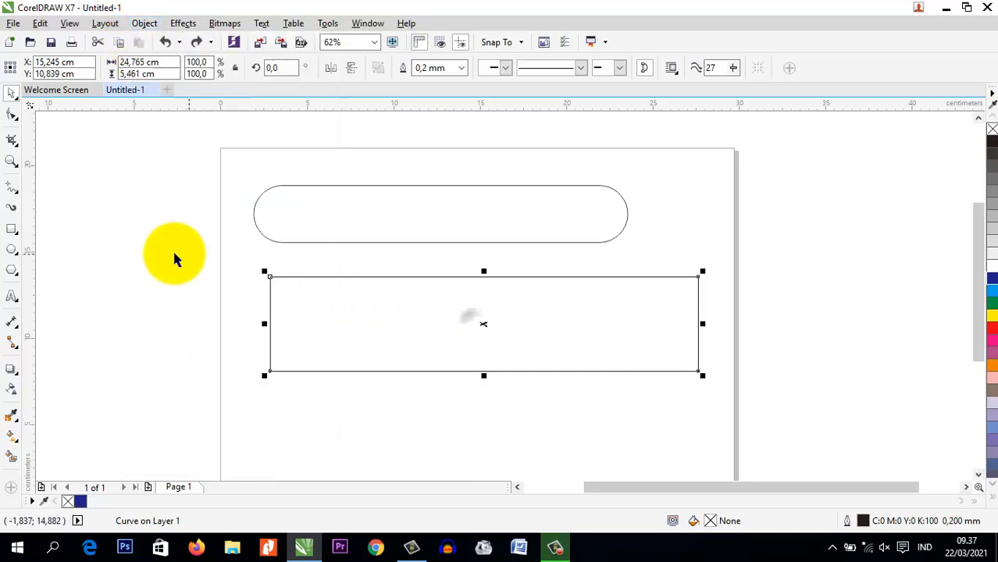
pyautogui.click(145, 24)
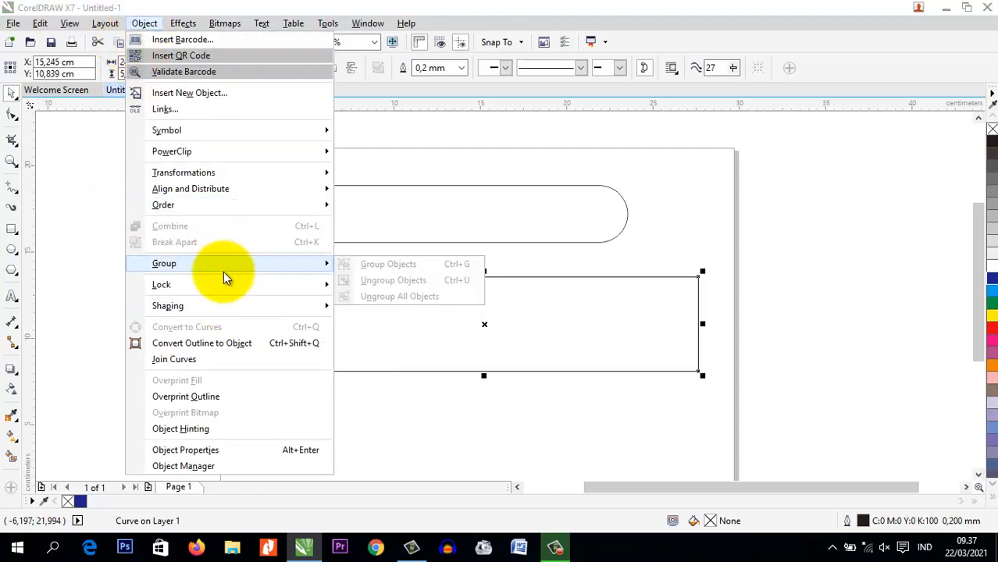
pyautogui.moveTo(176, 306)
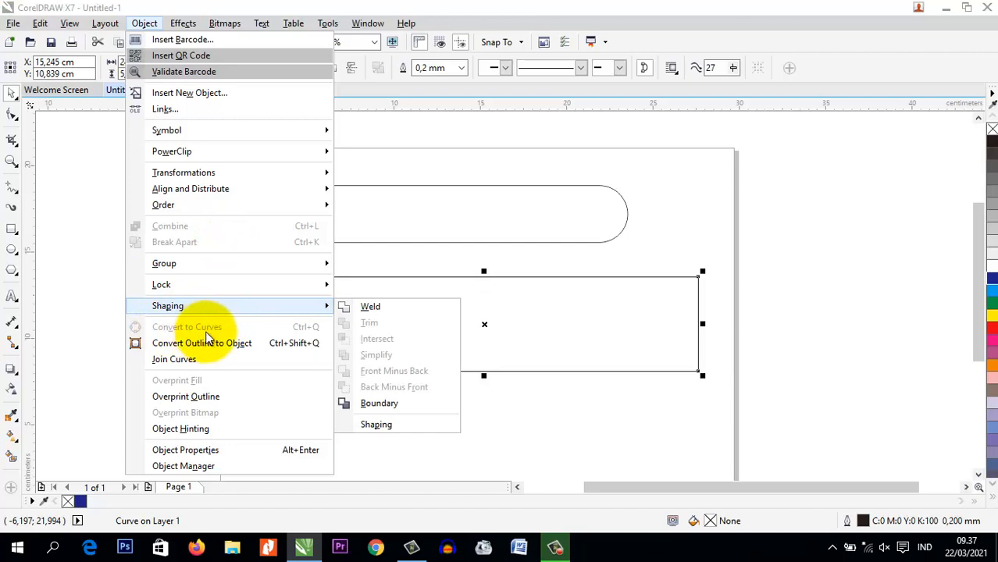
pyautogui.click(623, 337)
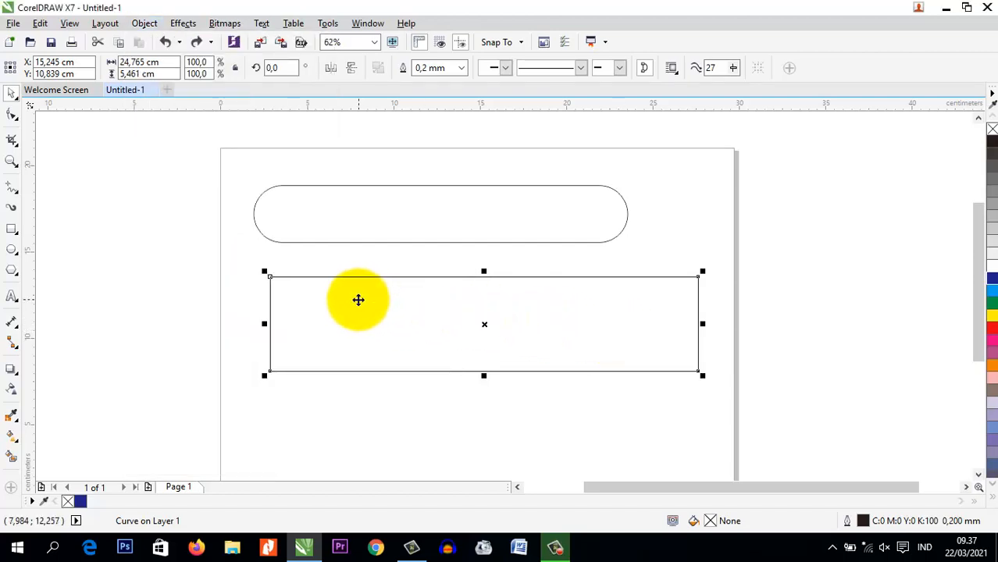
# Undo the curve conversion and move the lower rectangle's center to about X 15.5, Y 9.6 cm
pyautogui.hotkey('ctrl', 'z')
pyautogui.click(384, 334)
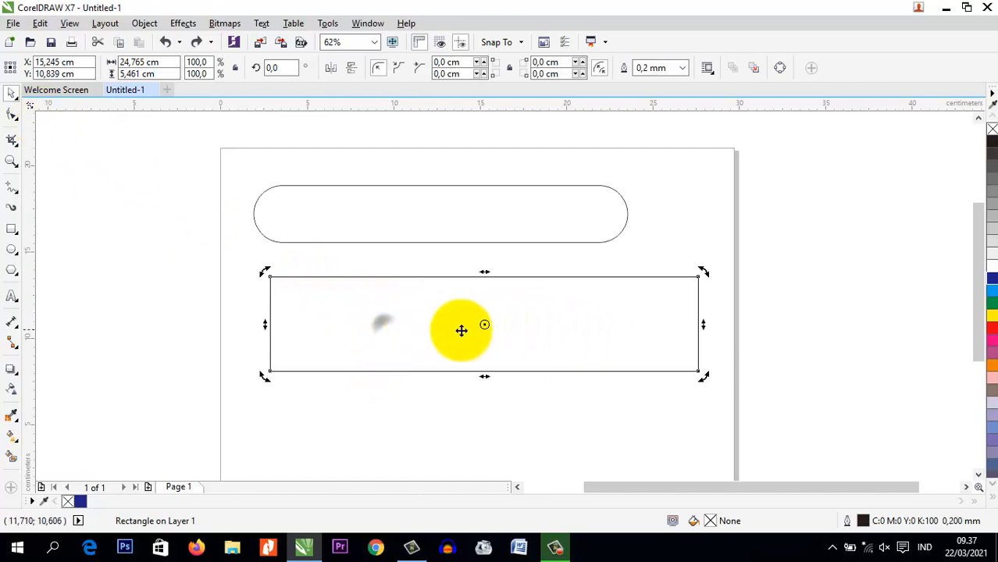
pyautogui.moveTo(461, 329)
pyautogui.mouseDown()
pyautogui.moveTo(416, 312)
pyautogui.moveTo(461, 336)
pyautogui.mouseUp()
pyautogui.moveTo(438, 335); pyautogui.dragTo(451, 337)
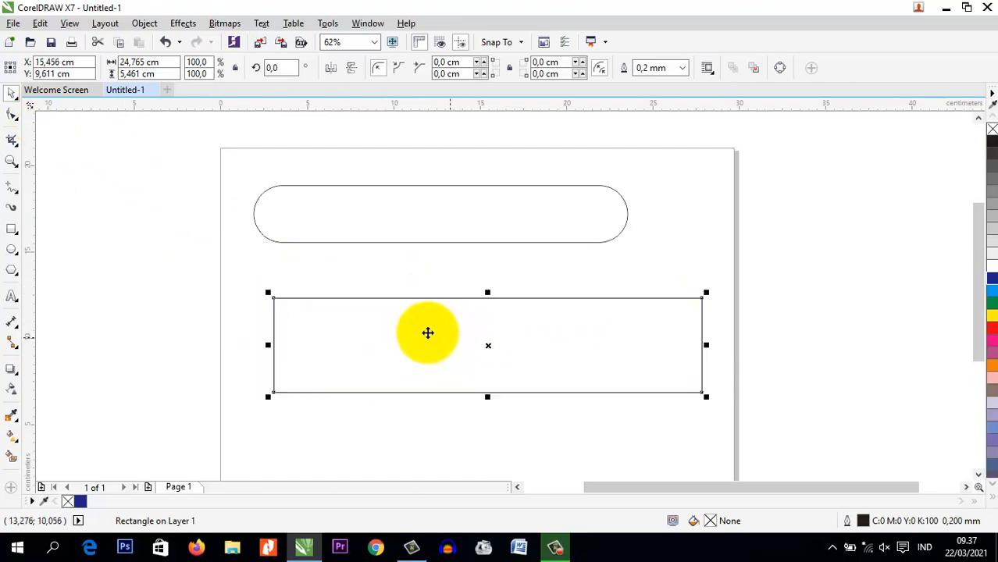
# Try rounding the unconverted rectangle's corners to about 2.73 cm with the Shape tool, and undo the rounding
pyautogui.click(14, 115)
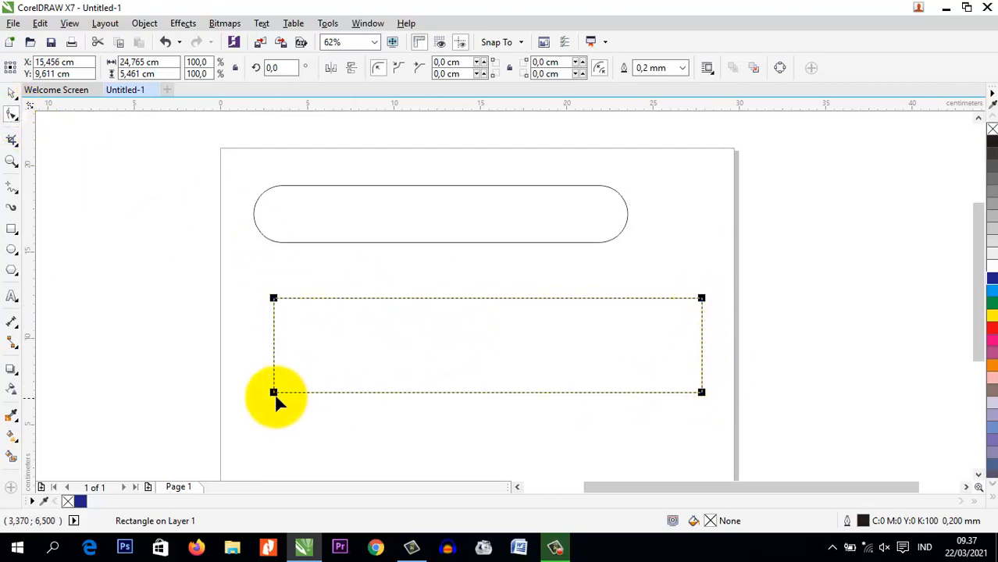
pyautogui.moveTo(273, 299); pyautogui.dragTo(369, 299)
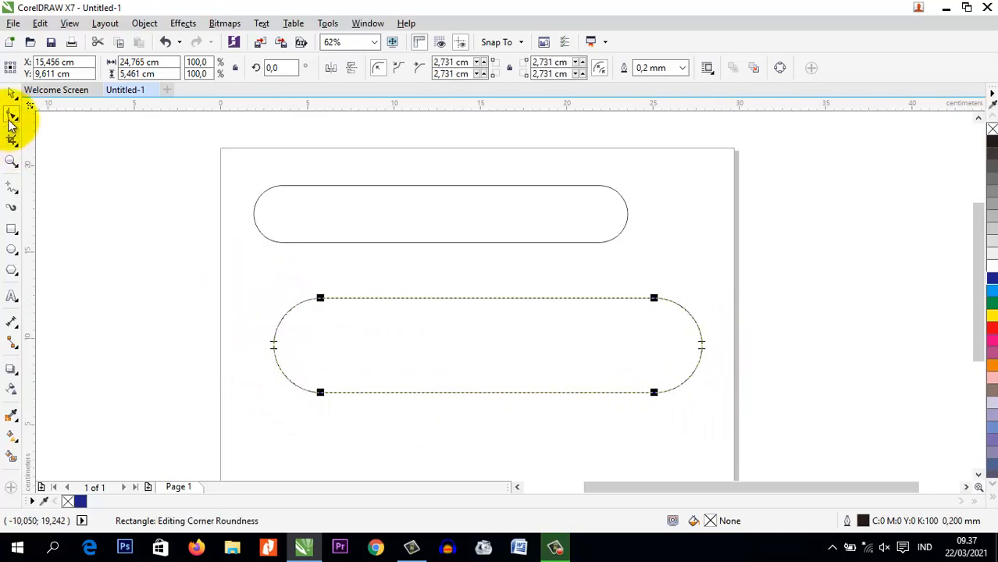
pyautogui.click(166, 45)
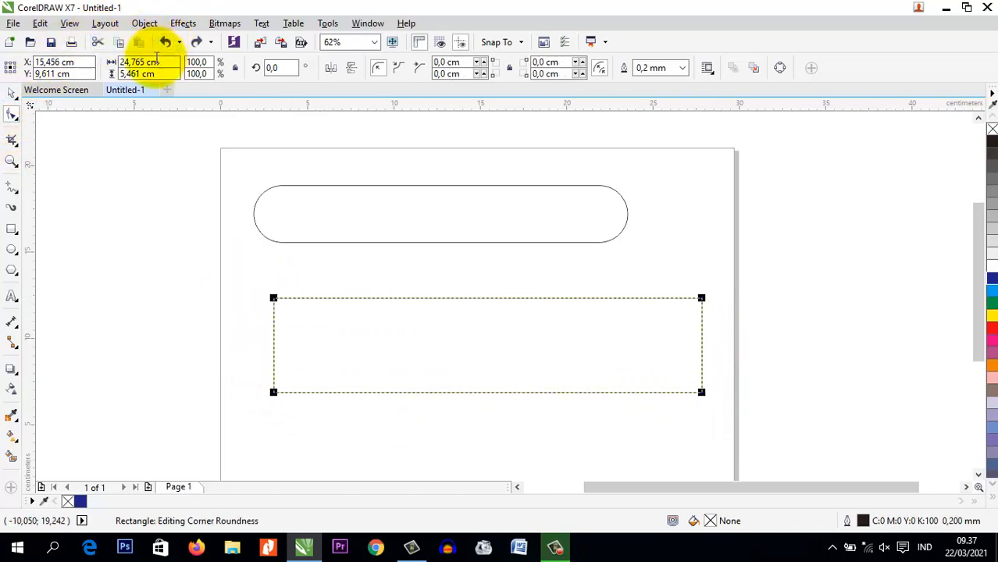
# Convert the lower rectangle to curves, try moving its upper-left node right to about X 9 cm, and undo the move
pyautogui.click(11, 93)
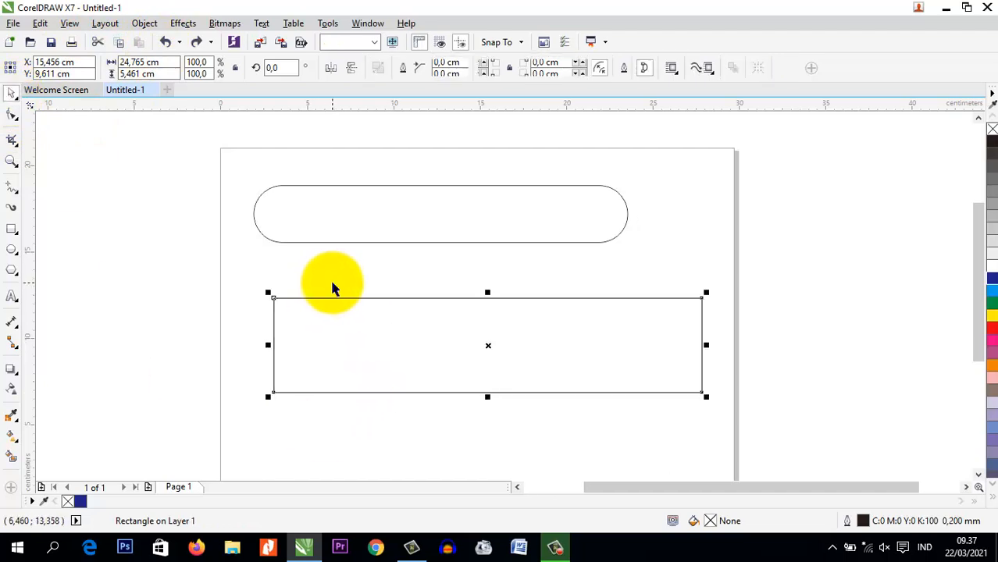
pyautogui.hotkey('ctrl', 'q')
pyautogui.click(11, 115)
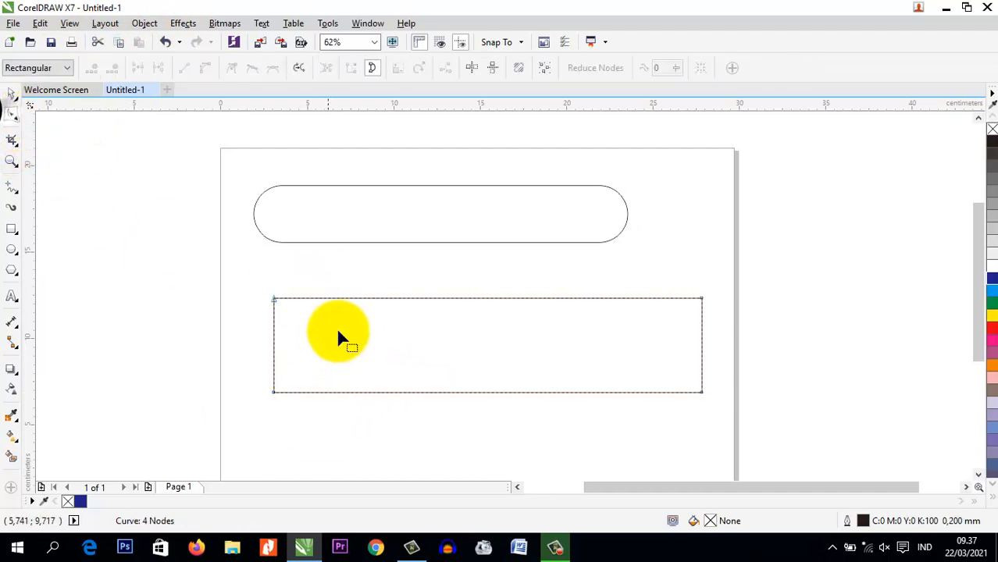
pyautogui.moveTo(274, 299); pyautogui.dragTo(375, 300)
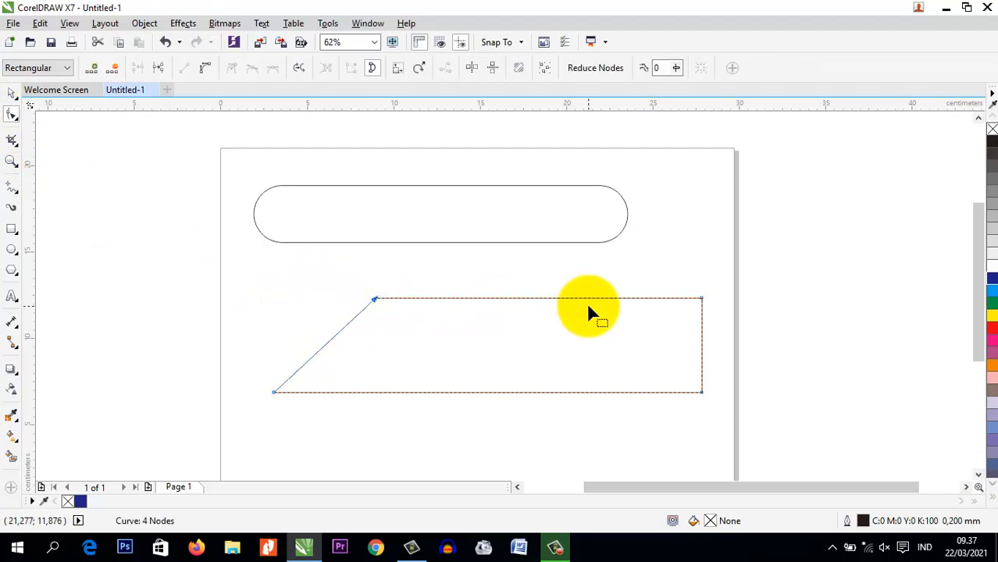
pyautogui.hotkey('ctrl', 'z')
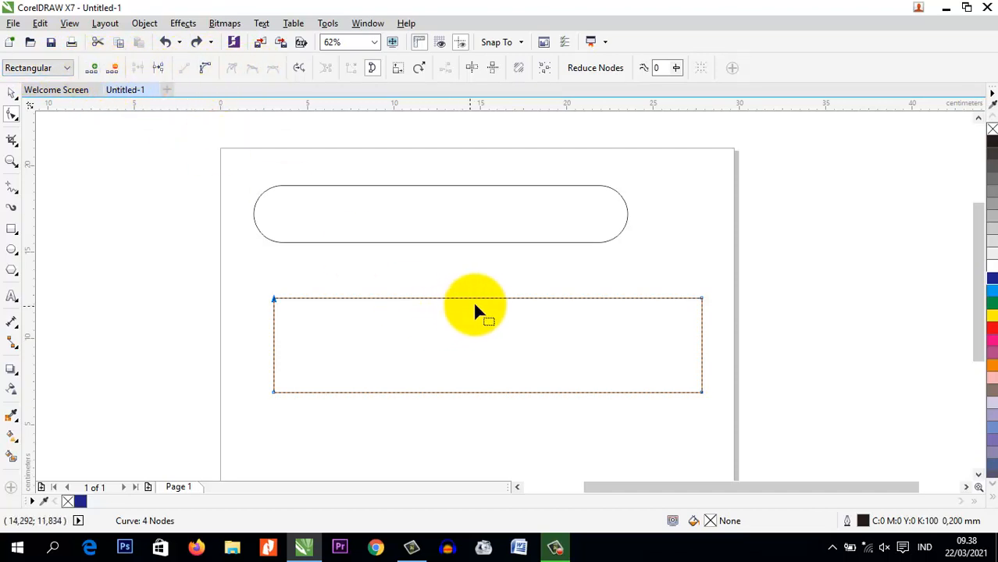
# Convert the lower shape's top edge to a curve segment and bow its left half upward with the control handle
pyautogui.moveTo(493, 305); pyautogui.dragTo(492, 304)
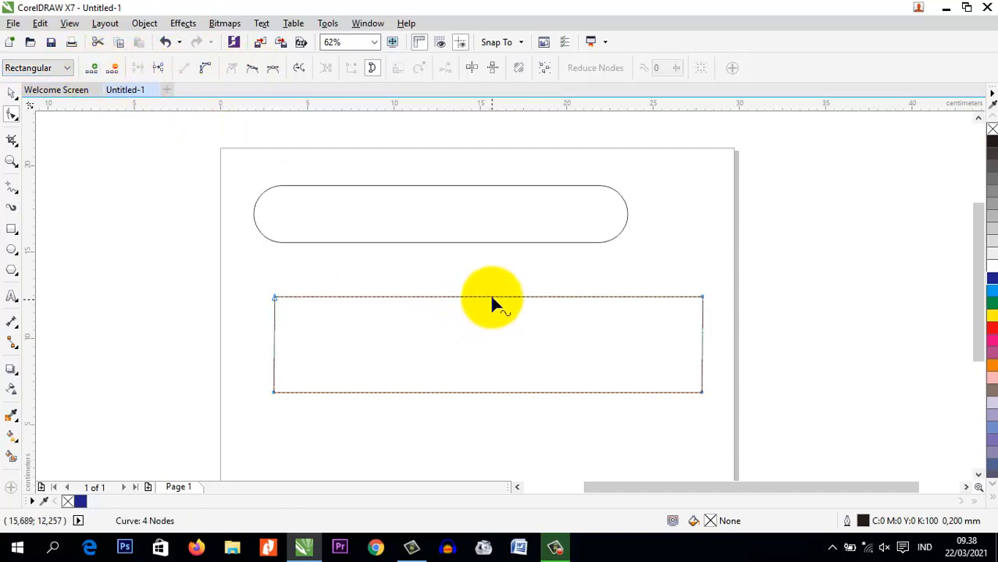
pyautogui.click(492, 299)
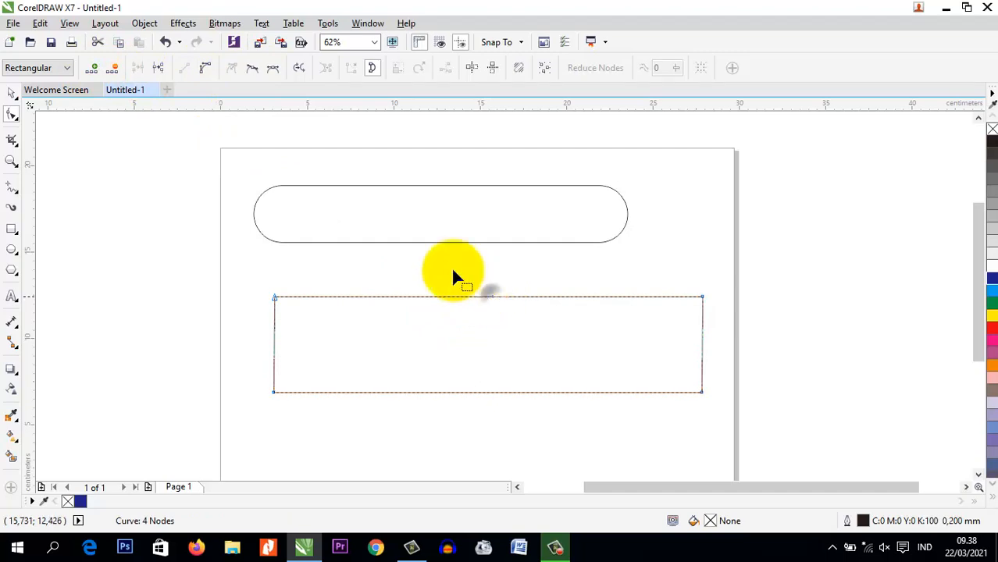
pyautogui.click(204, 70)
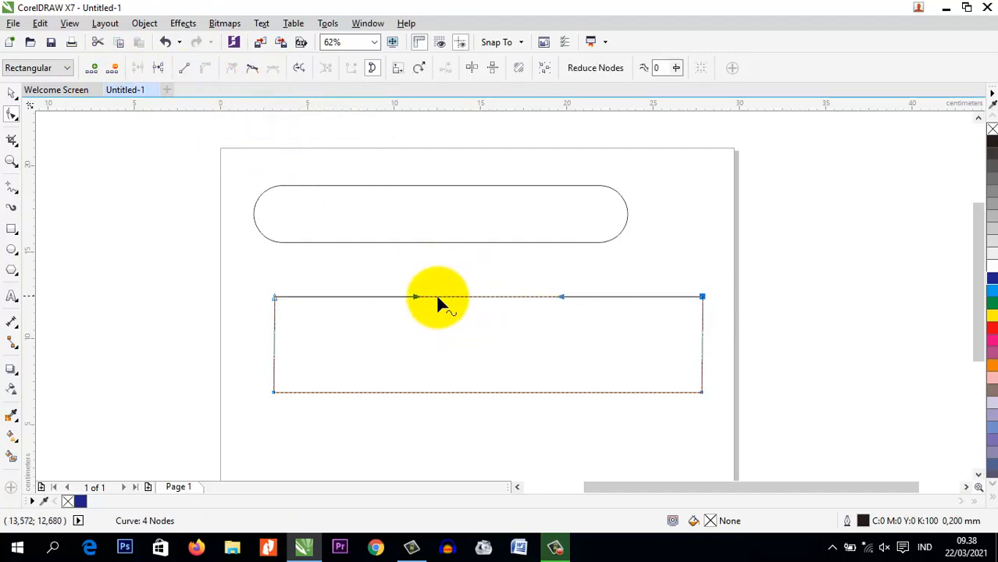
pyautogui.moveTo(418, 298); pyautogui.dragTo(453, 260)
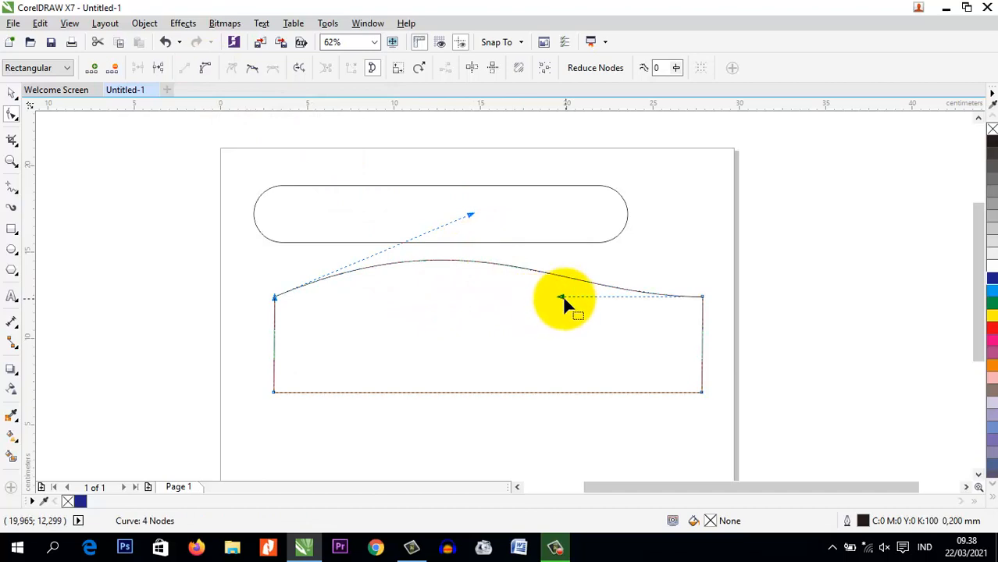
# Try bending the top edge into an S-shaped wave by pulling both control handles, and undo these handle changes
pyautogui.moveTo(563, 298); pyautogui.dragTo(442, 430)
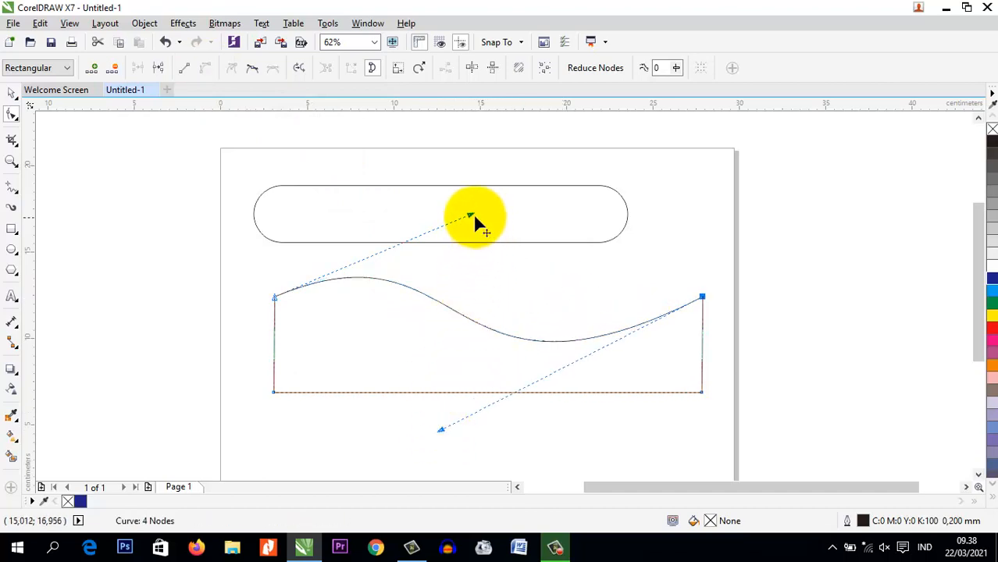
pyautogui.moveTo(473, 216); pyautogui.dragTo(574, 177)
pyautogui.moveTo(442, 429); pyautogui.dragTo(360, 432)
pyautogui.hotkey('ctrl', 'z')
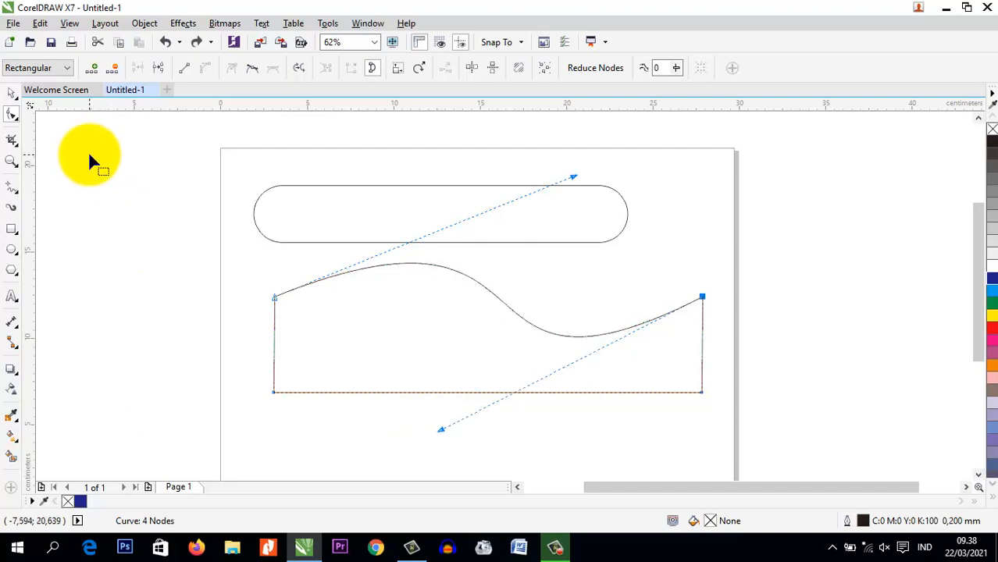
pyautogui.hotkey('ctrl', 'z')
pyautogui.hotkey('ctrl', 'z')
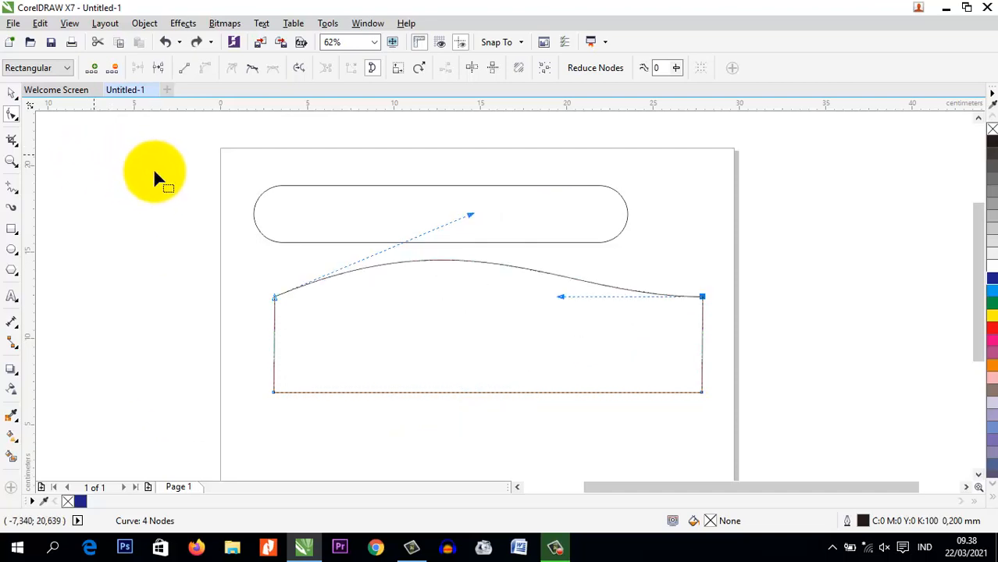
# Reduce the upper rounded shape's corner radius to about 0.12 cm with the Shape tool and locate the Convert to Curves command
pyautogui.click(12, 92)
pyautogui.click(260, 195)
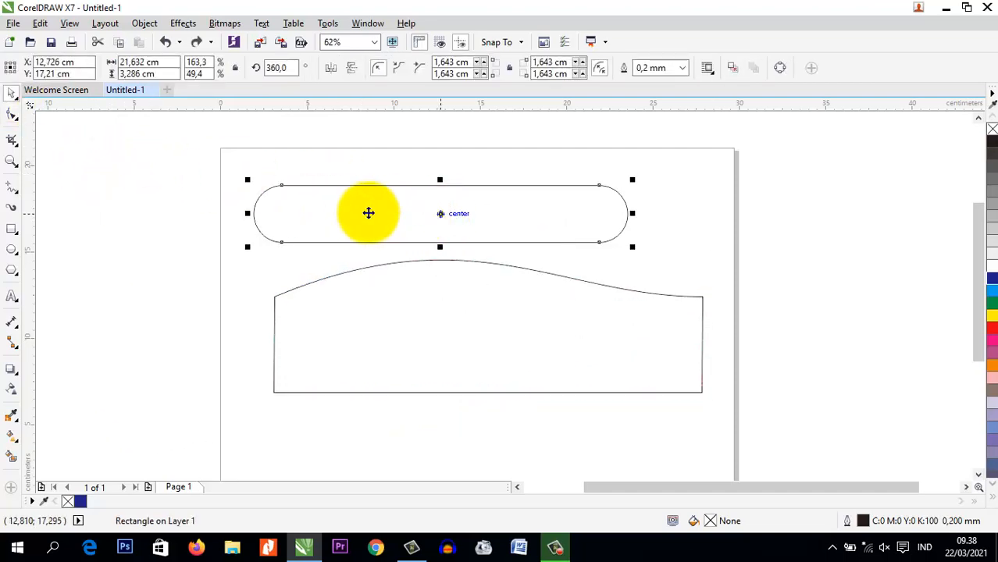
pyautogui.click(12, 115)
pyautogui.moveTo(285, 189); pyautogui.dragTo(256, 190)
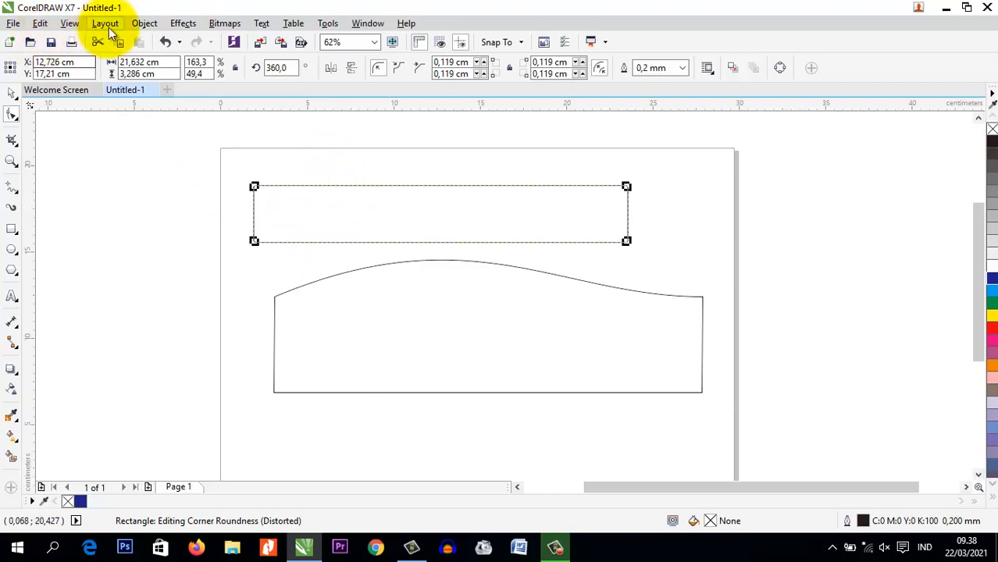
pyautogui.click(144, 24)
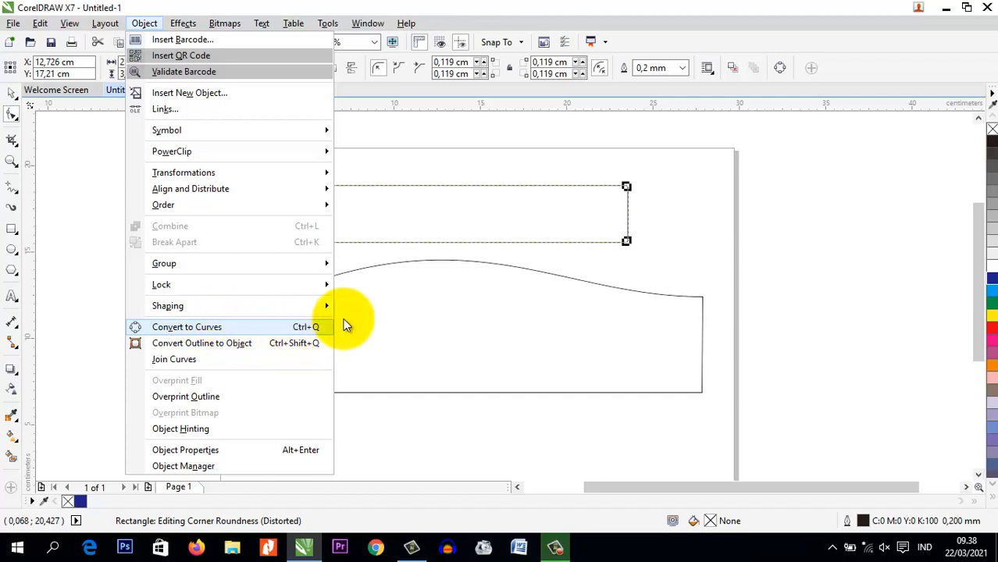
pyautogui.click(447, 229)
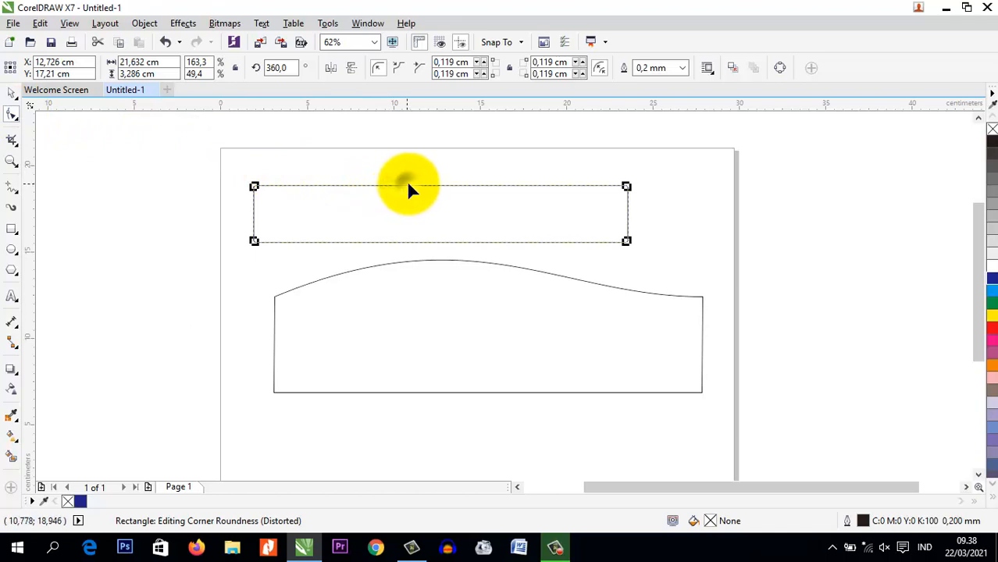
# Bend the lower shape's top edge into an S-shaped wave by pulling its left control handle up and its right one down
pyautogui.click(447, 262)
pyautogui.click(557, 275)
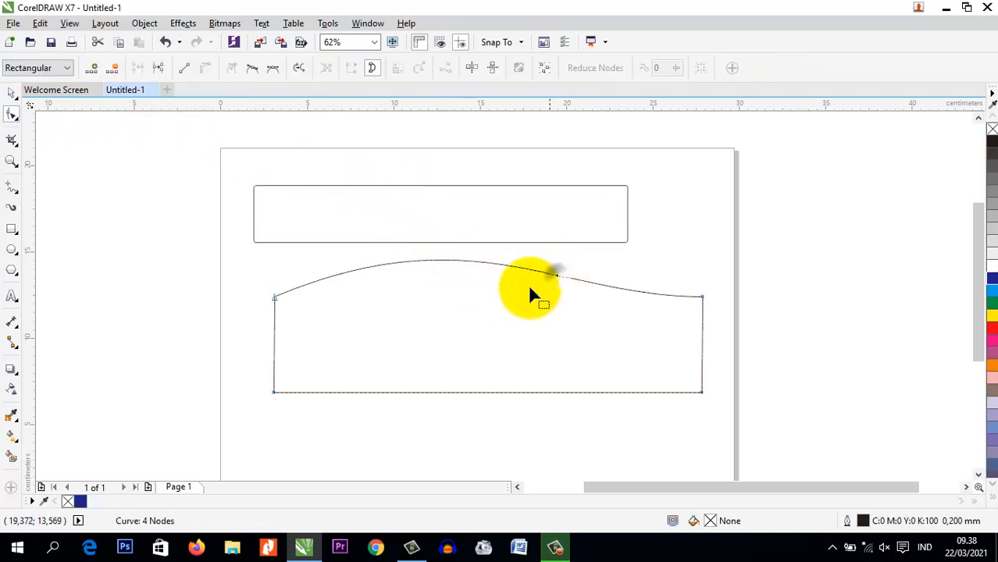
pyautogui.click(564, 297)
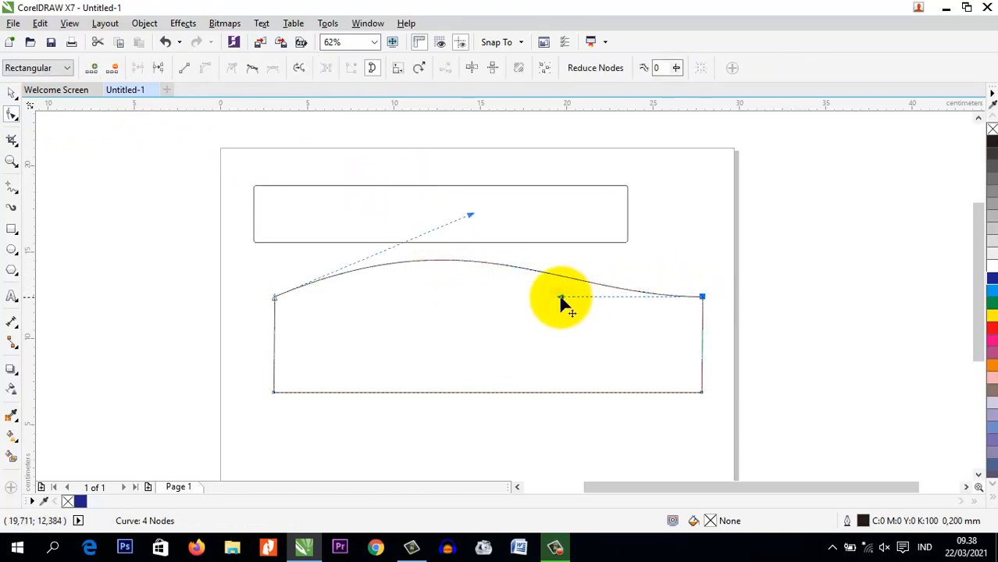
pyautogui.moveTo(561, 301); pyautogui.dragTo(474, 298)
pyautogui.moveTo(470, 217); pyautogui.dragTo(473, 197)
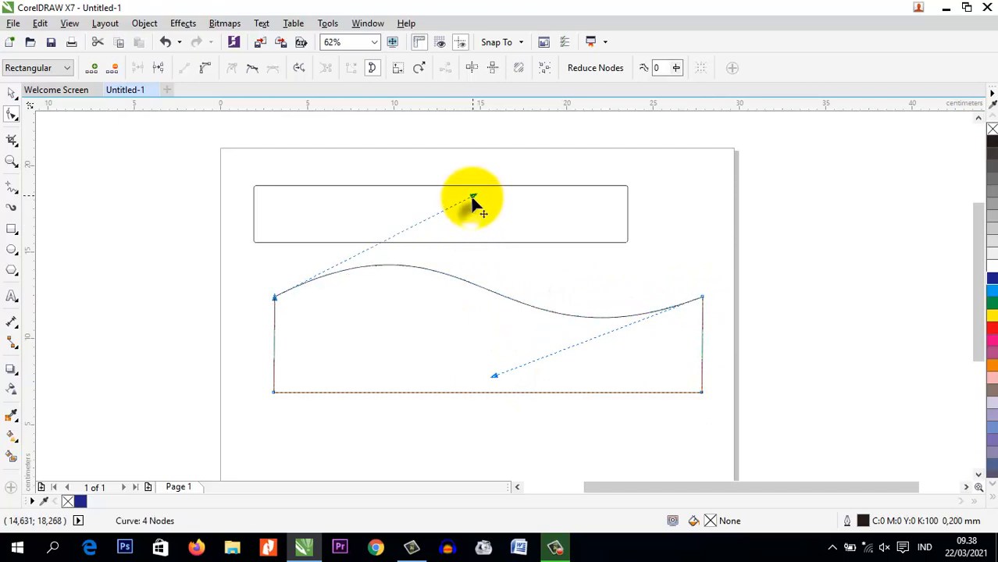
pyautogui.moveTo(495, 377); pyautogui.dragTo(451, 397)
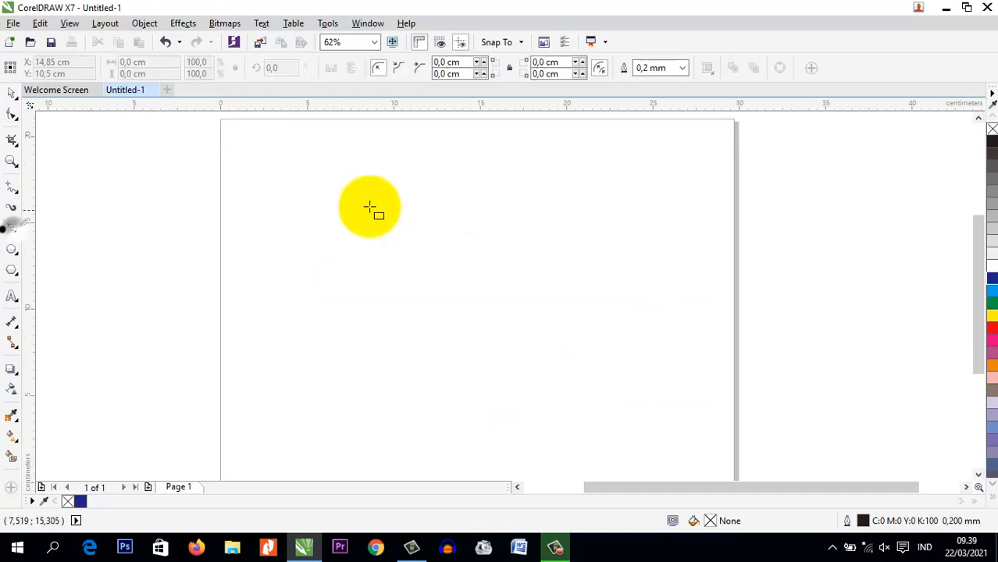
# Draw a rectangle about 21.4 × 4.7 cm in the upper part of the page and convert it to curves
pyautogui.moveTo(310, 172); pyautogui.dragTo(682, 256)
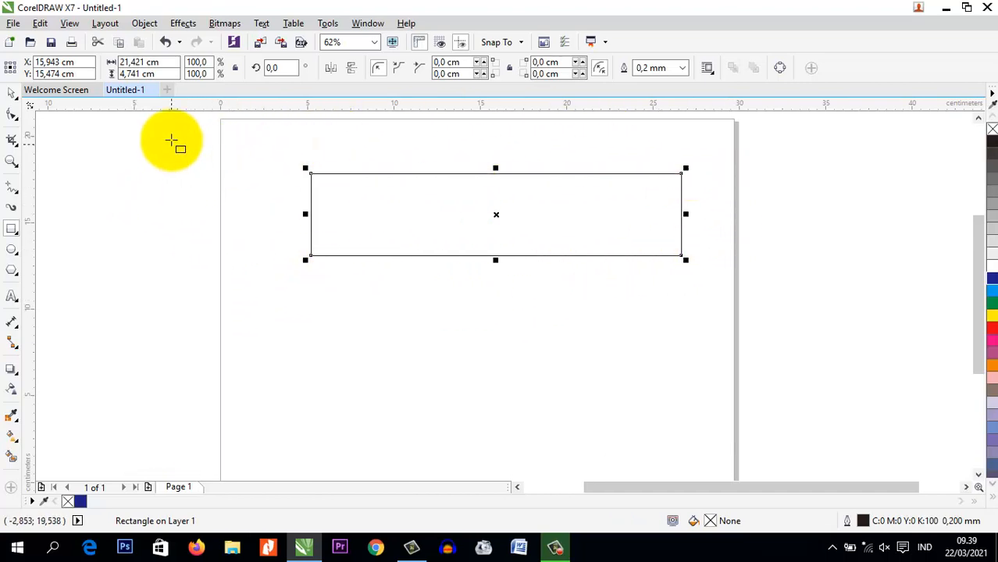
pyautogui.click(146, 25)
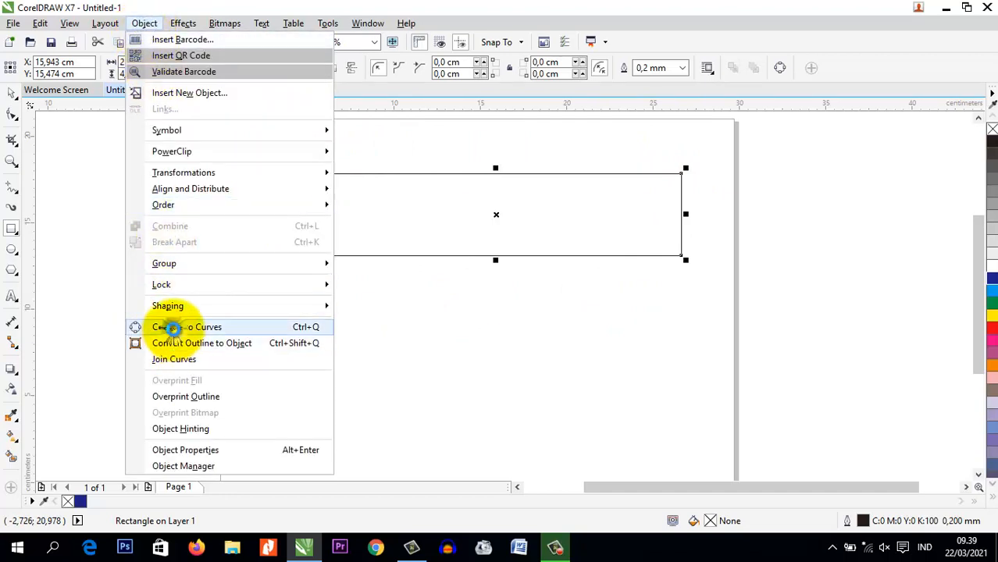
pyautogui.click(172, 329)
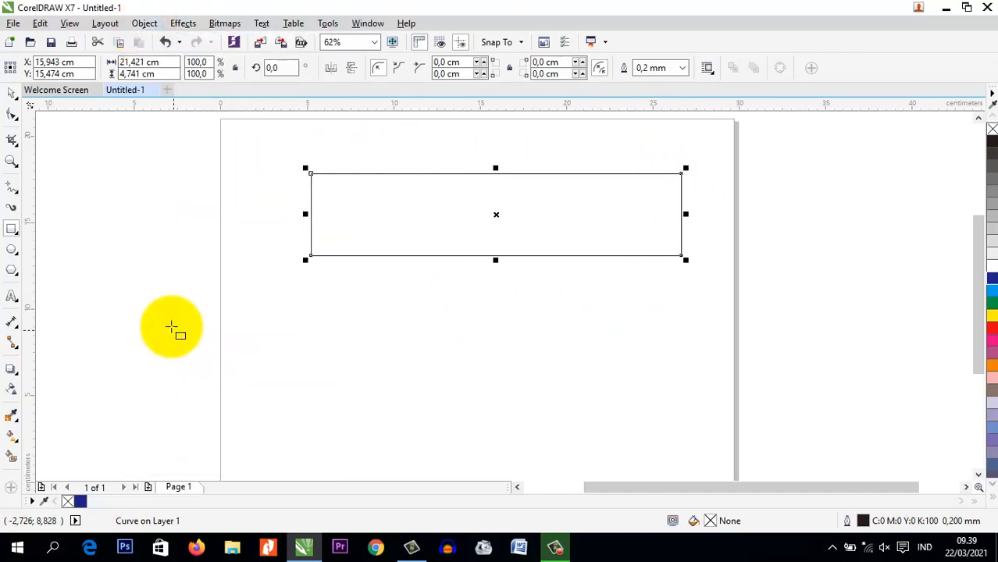
# Convert the rectangle's top edge to a curve segment and bend it into a wave rising at the left and dipping at the right
pyautogui.click(12, 115)
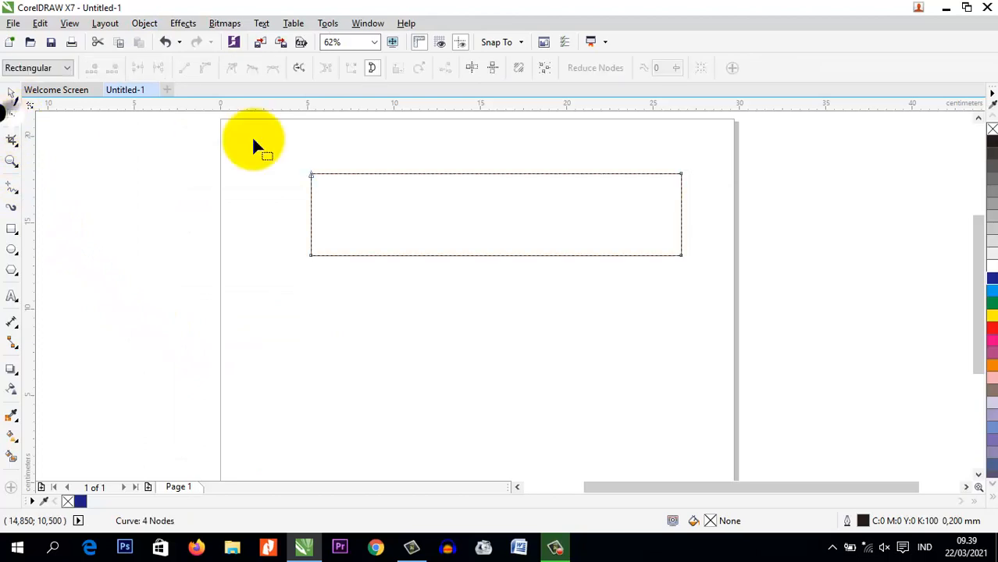
pyautogui.click(525, 174)
pyautogui.click(205, 67)
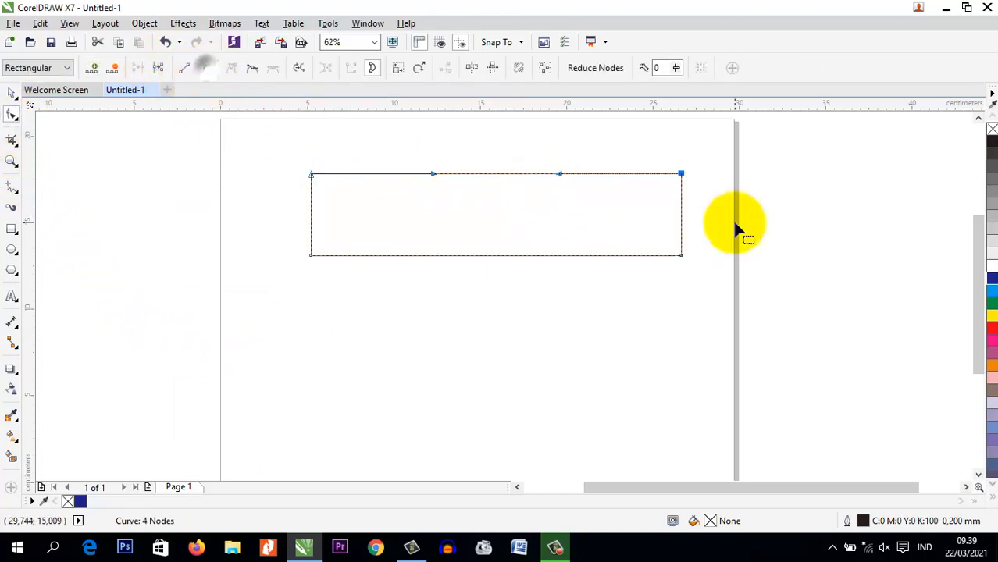
pyautogui.moveTo(432, 174); pyautogui.dragTo(468, 149)
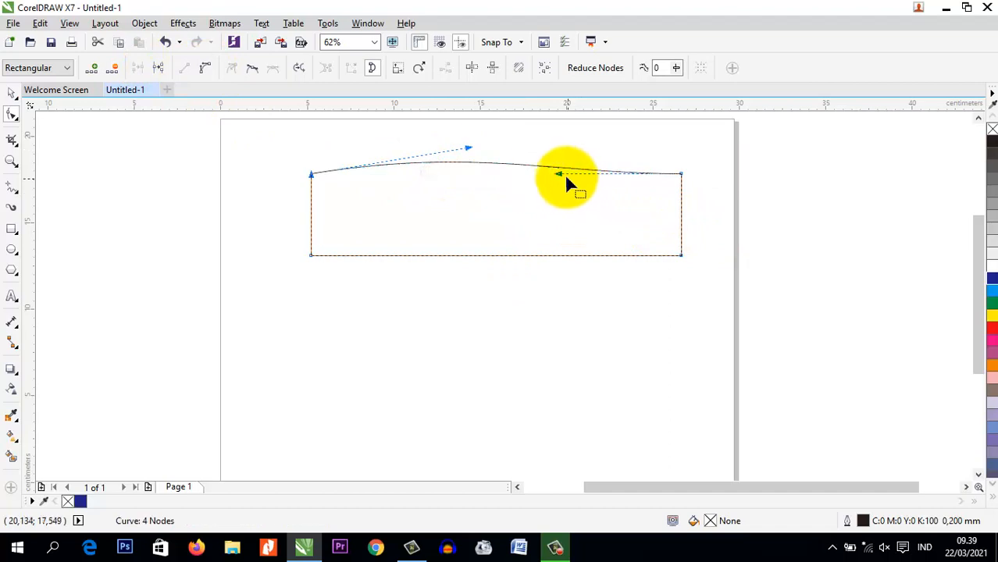
pyautogui.moveTo(559, 174); pyautogui.dragTo(456, 266)
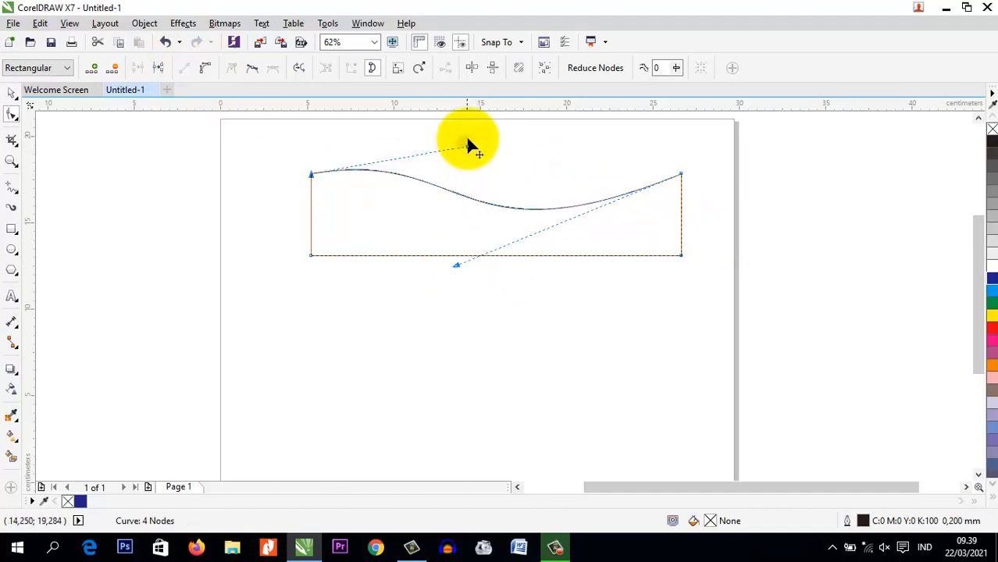
pyautogui.moveTo(467, 147); pyautogui.dragTo(470, 133)
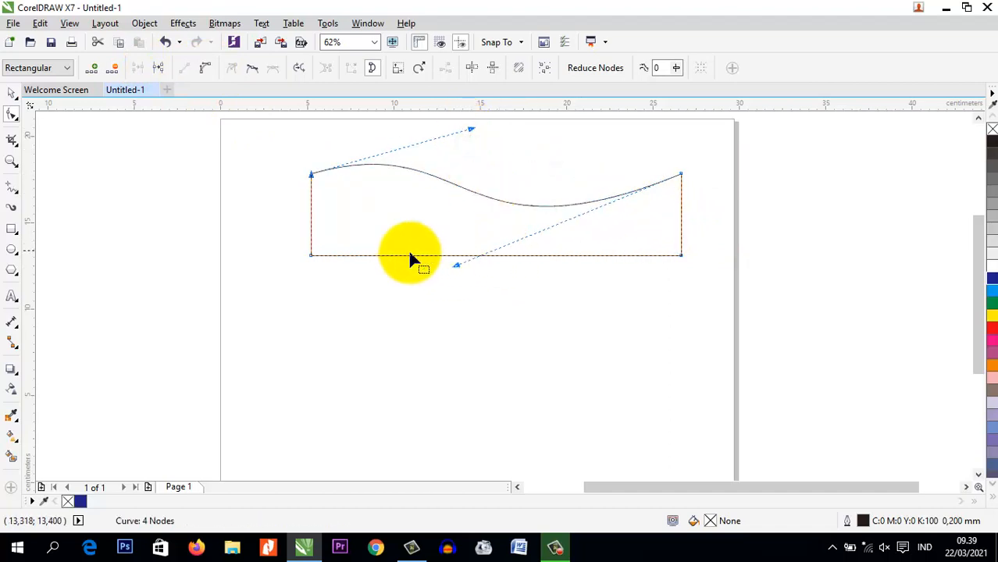
# Move the wave shape down and slightly left to about X 14.2 cm, Y 12.3 cm
pyautogui.click(11, 93)
pyautogui.click(162, 175)
pyautogui.click(371, 196)
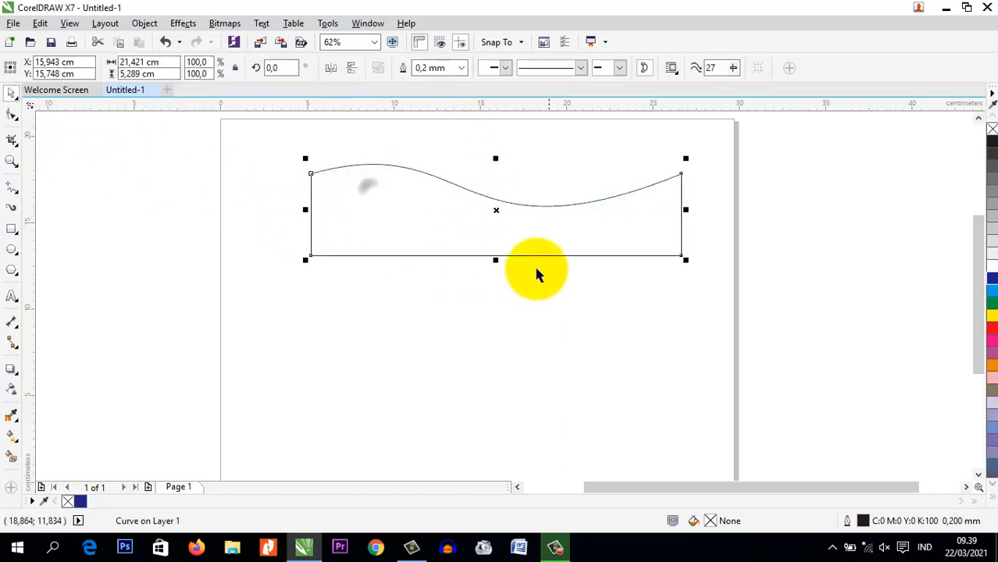
pyautogui.moveTo(497, 208); pyautogui.dragTo(464, 269)
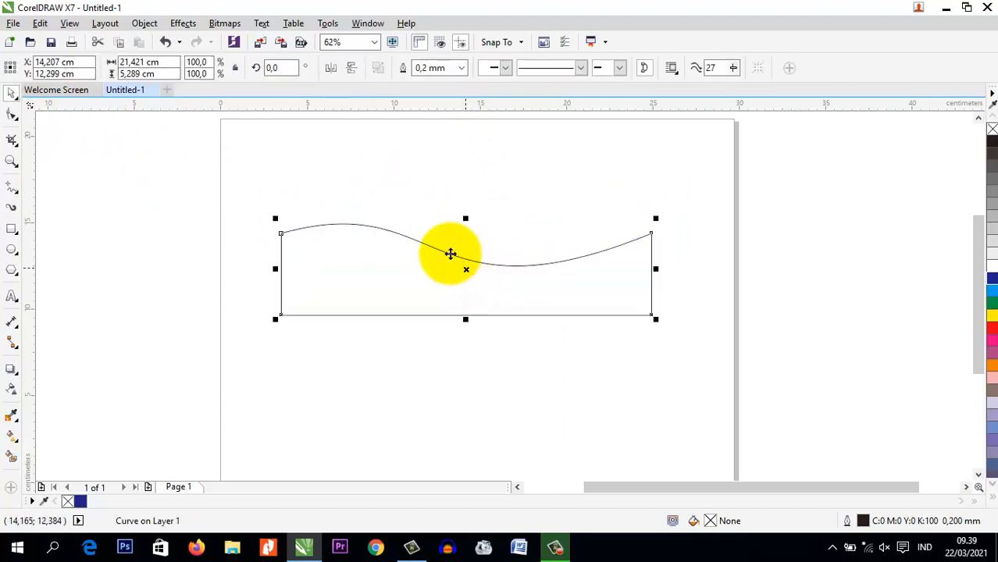
pyautogui.click(402, 194)
pyautogui.click(342, 260)
# Fill the wave shape with dark blue (C100 M100 Y0 K0) and set its outline width to None
pyautogui.scroll(2, 464, 253)
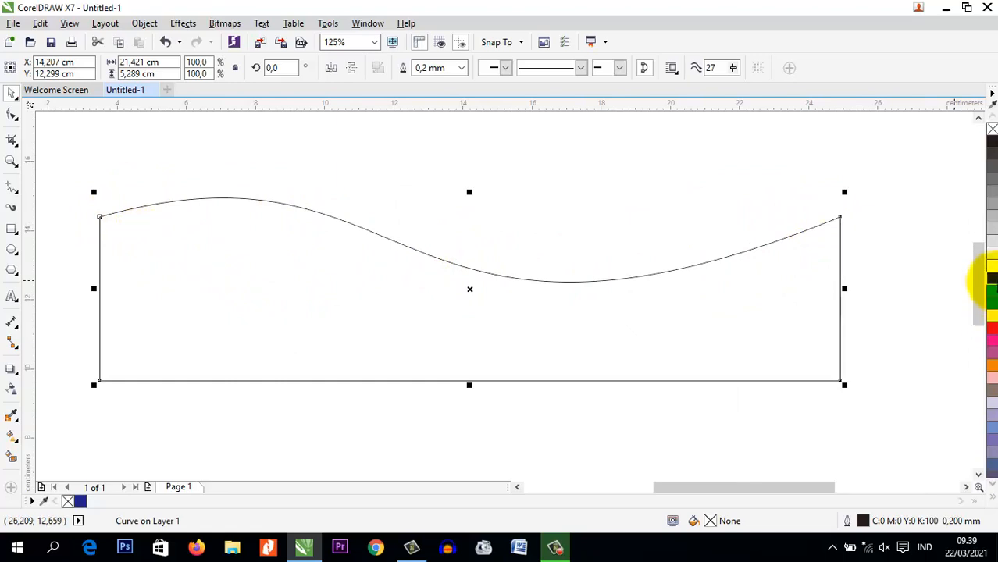
pyautogui.click(991, 279)
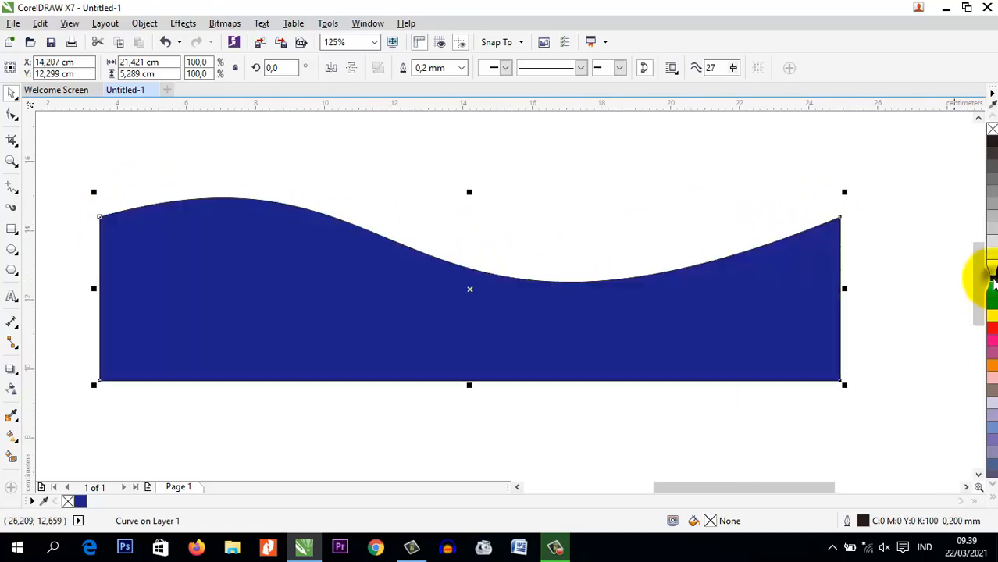
pyautogui.click(462, 69)
pyautogui.click(460, 82)
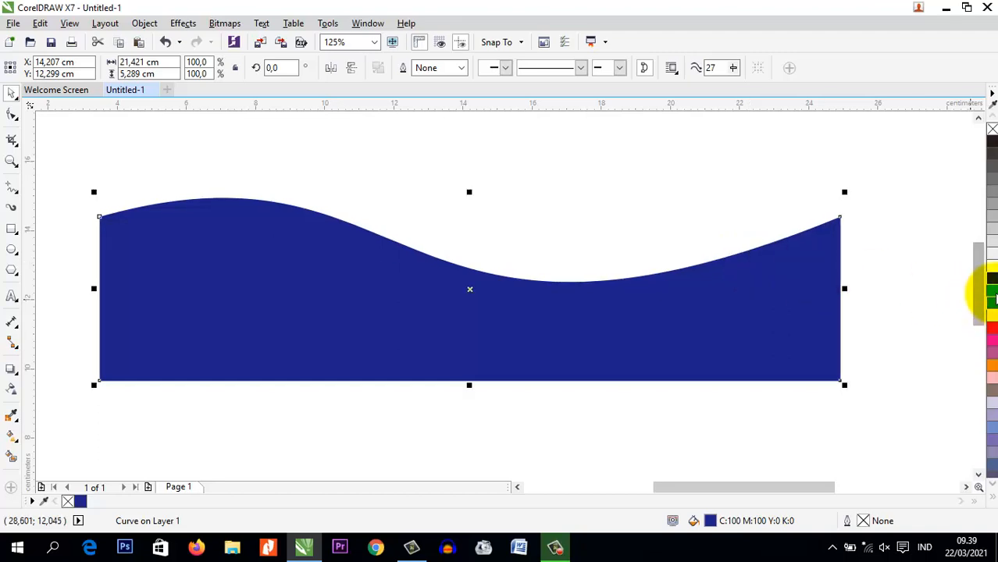
# Place a copy of the wave shape behind the blue one, shifted up 0.1 cm, and fill it red (M100 Y100)
pyautogui.click(993, 293)
pyautogui.hotkey('ctrl', 'z')
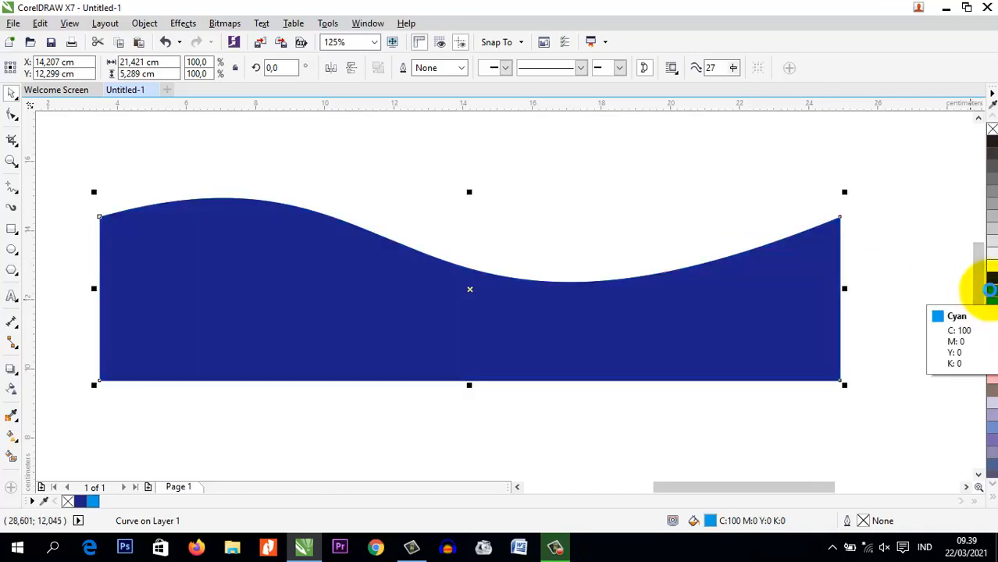
pyautogui.rightClick(993, 294)
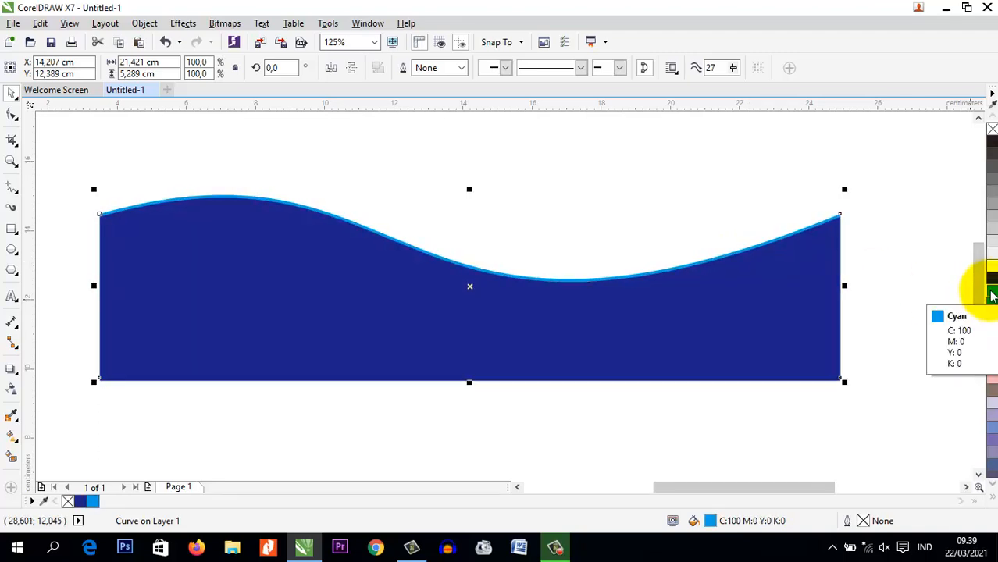
pyautogui.rightClick(991, 327)
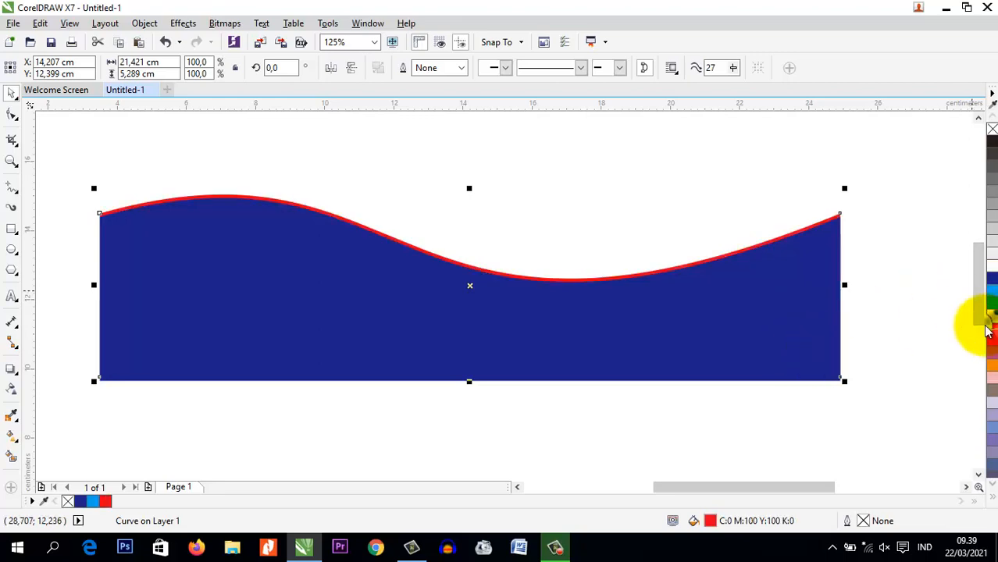
# Lower the red shape's upper-left node onto the blue shape's upper-left corner with the Shape tool
pyautogui.scroll(2, 89, 200)
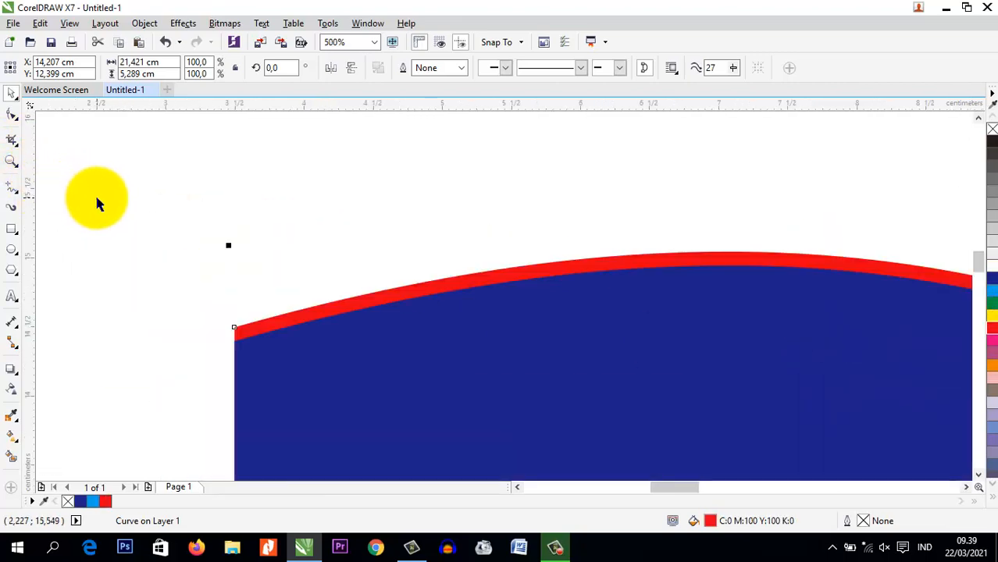
pyautogui.scroll(3, 189, 281)
pyautogui.click(12, 114)
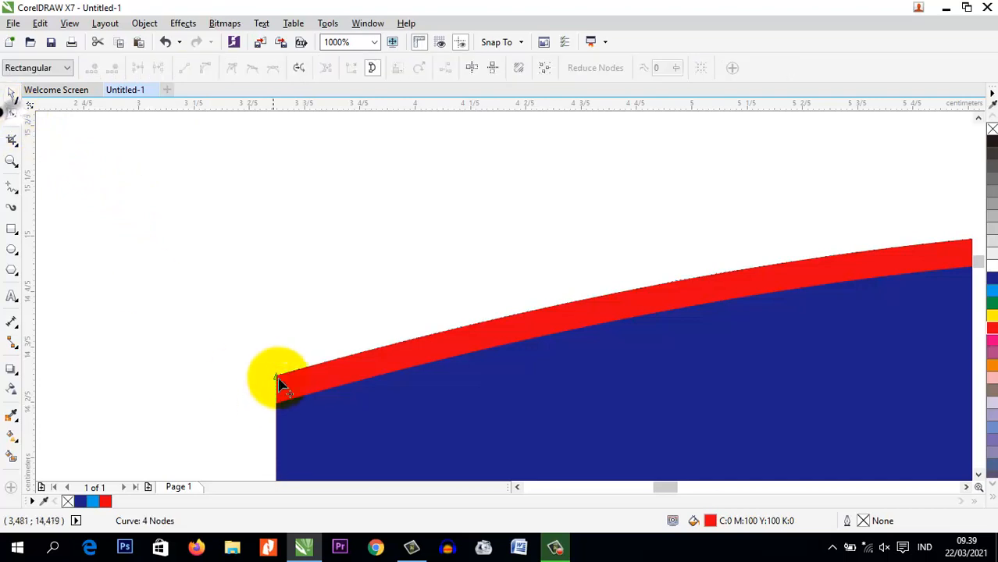
pyautogui.moveTo(278, 380); pyautogui.dragTo(278, 408)
pyautogui.scroll(-5, 277, 408)
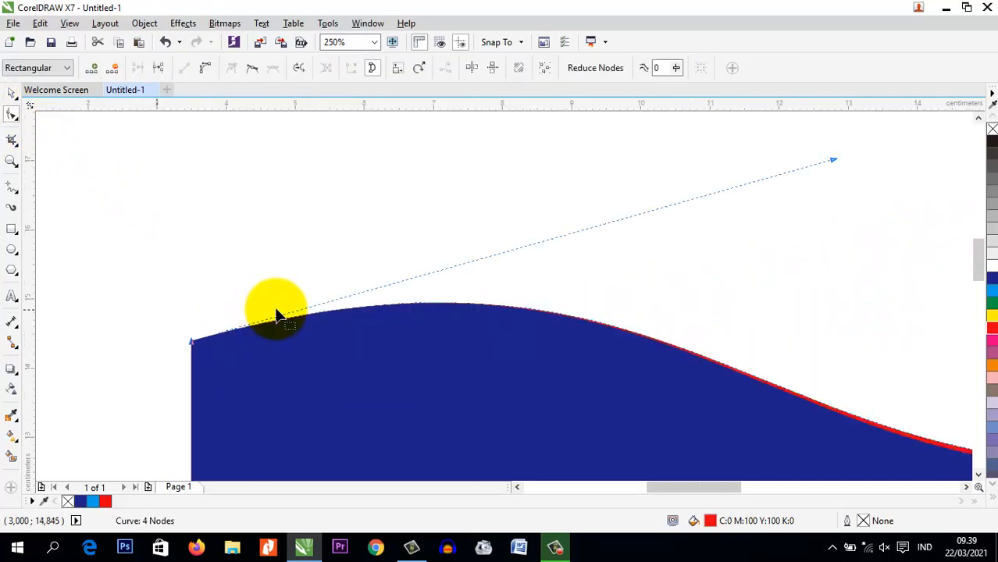
# Raise the red shape's upper-right node above the blue shape so the red band widens toward the right, and deselect it
pyautogui.moveTo(557, 234); pyautogui.dragTo(557, 226)
pyautogui.scroll(-3, 363, 271)
pyautogui.scroll(2, 514, 322)
pyautogui.scroll(-1, 672, 298)
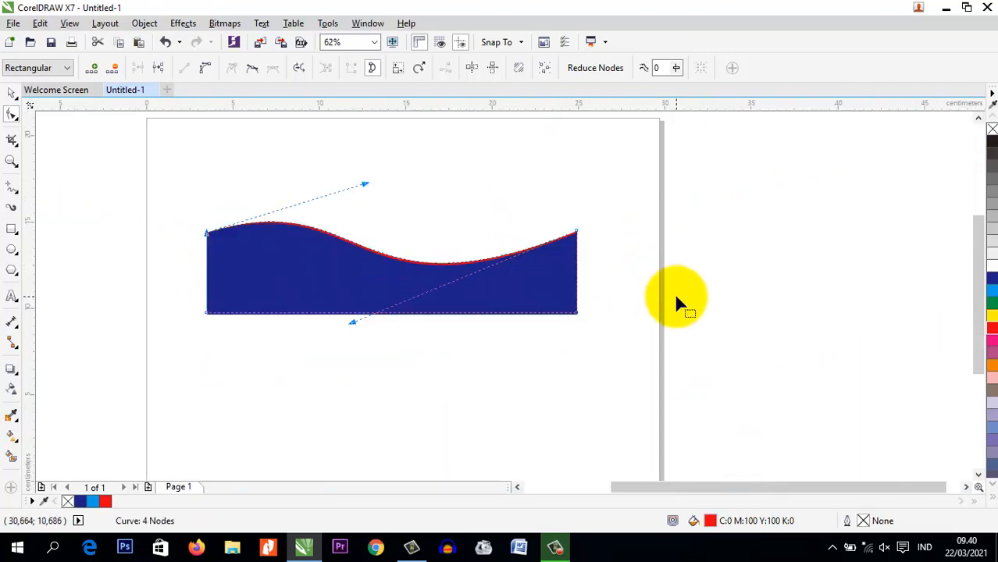
pyautogui.moveTo(578, 236); pyautogui.dragTo(577, 212)
pyautogui.click(11, 93)
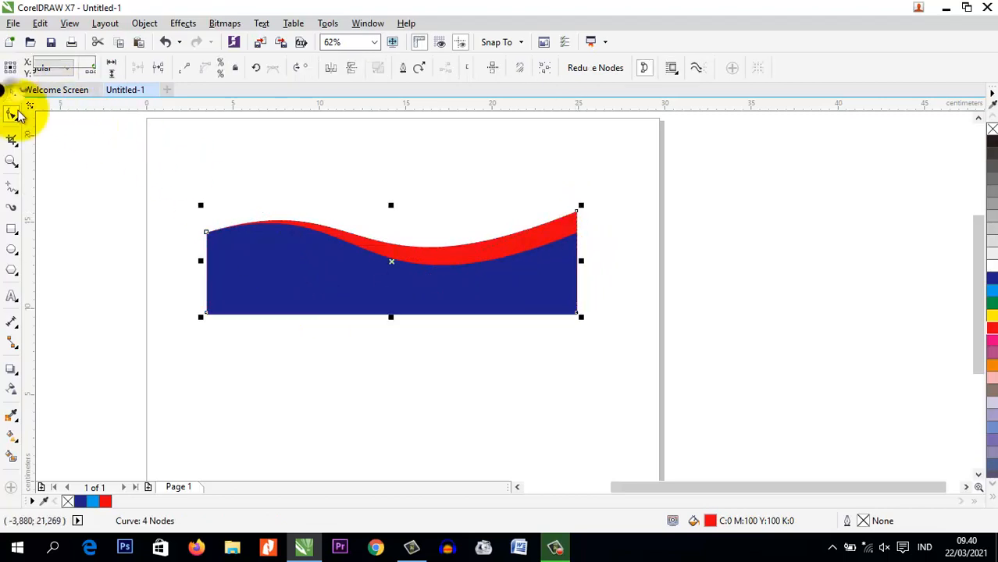
pyautogui.click(74, 146)
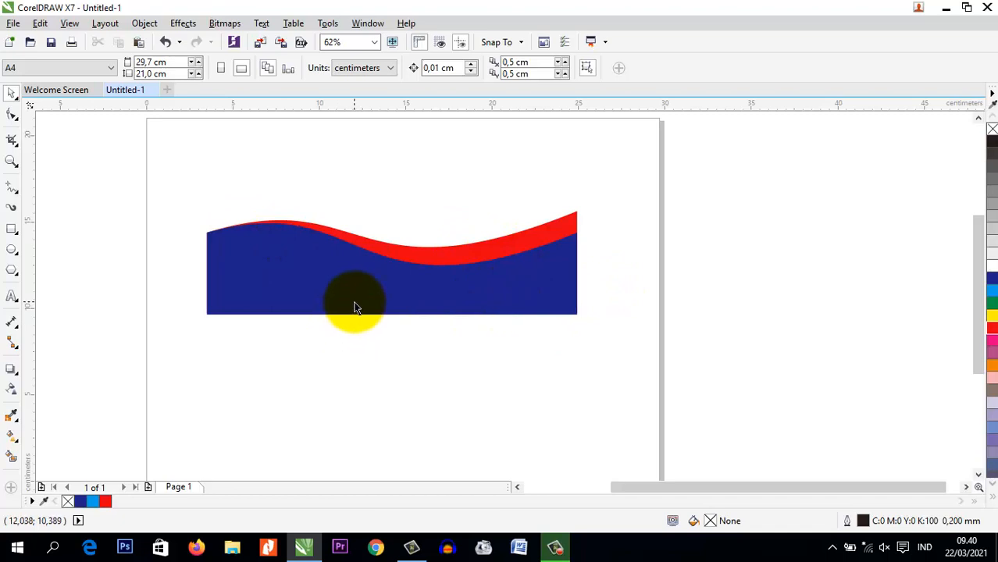
# Practise selecting the blue and red shapes together, using a Pick marquee and freehand outlines around them with the Freehand Pick tool
pyautogui.moveTo(174, 171); pyautogui.dragTo(669, 361)
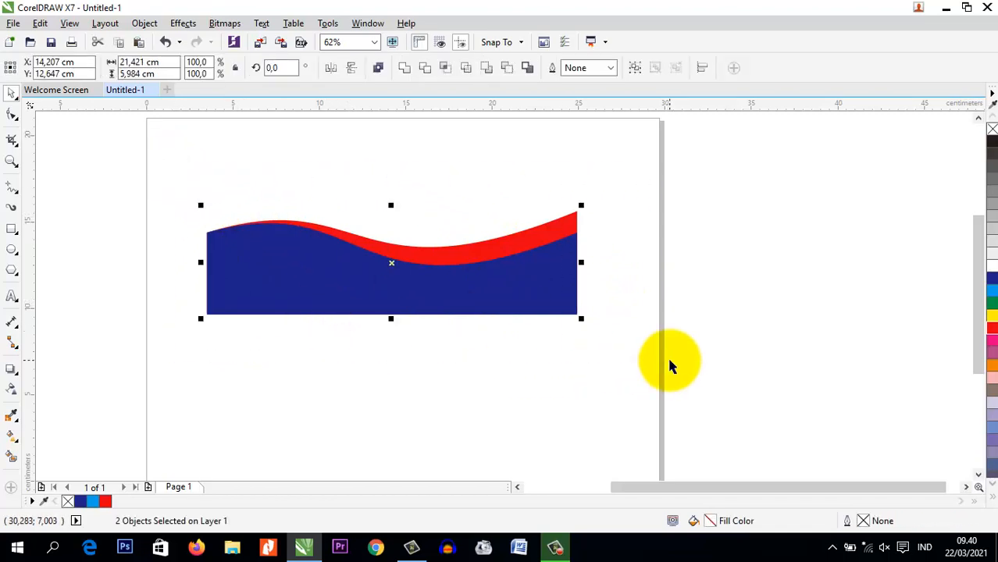
pyautogui.click(19, 100)
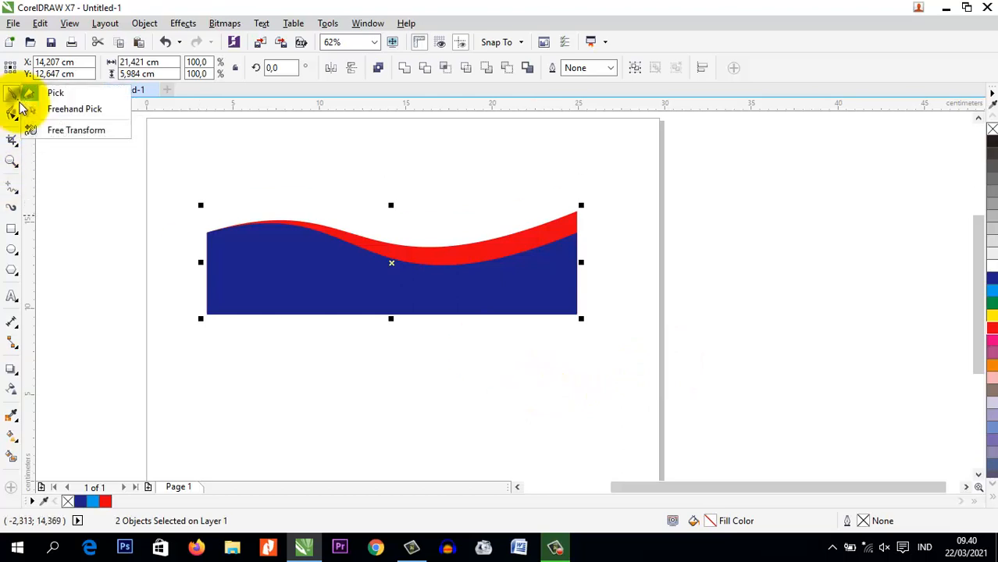
pyautogui.click(65, 111)
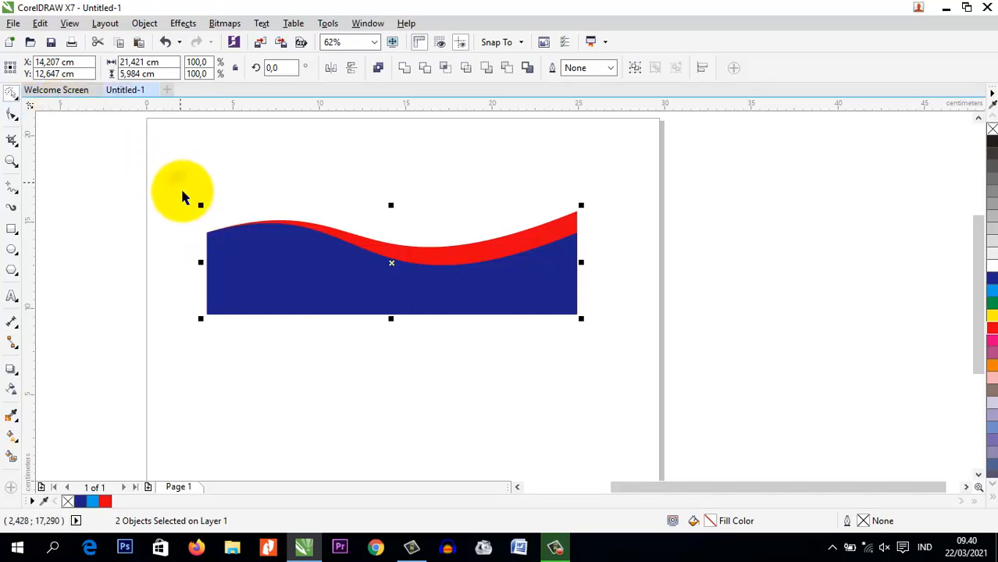
pyautogui.moveTo(178, 179)
pyautogui.mouseDown()
pyautogui.moveTo(675, 396)
pyautogui.moveTo(422, 229)
pyautogui.mouseUp()
pyautogui.moveTo(160, 151)
pyautogui.mouseDown()
pyautogui.moveTo(451, 358)
pyautogui.moveTo(679, 219)
pyautogui.moveTo(536, 144)
pyautogui.moveTo(182, 160)
pyautogui.mouseUp()
pyautogui.moveTo(156, 346)
pyautogui.mouseDown()
pyautogui.moveTo(196, 380)
pyautogui.moveTo(593, 194)
pyautogui.moveTo(282, 119)
pyautogui.moveTo(174, 185)
pyautogui.mouseUp()
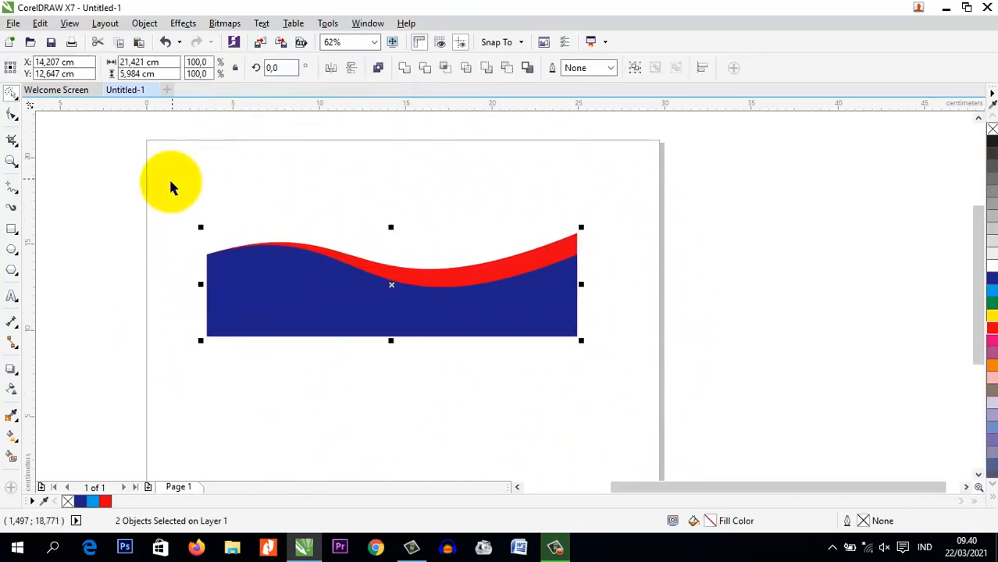
pyautogui.moveTo(160, 352)
pyautogui.mouseDown()
pyautogui.moveTo(378, 423)
pyautogui.moveTo(562, 384)
pyautogui.moveTo(664, 268)
pyautogui.moveTo(578, 187)
pyautogui.moveTo(308, 151)
pyautogui.moveTo(156, 178)
pyautogui.mouseUp()
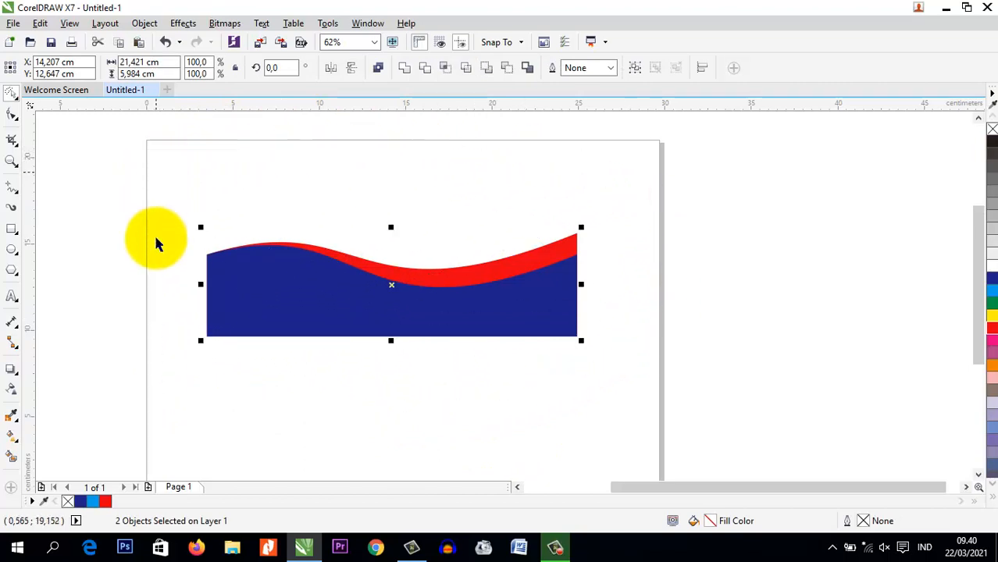
pyautogui.moveTo(167, 352)
pyautogui.mouseDown()
pyautogui.moveTo(638, 352)
pyautogui.moveTo(475, 201)
pyautogui.moveTo(173, 202)
pyautogui.mouseUp()
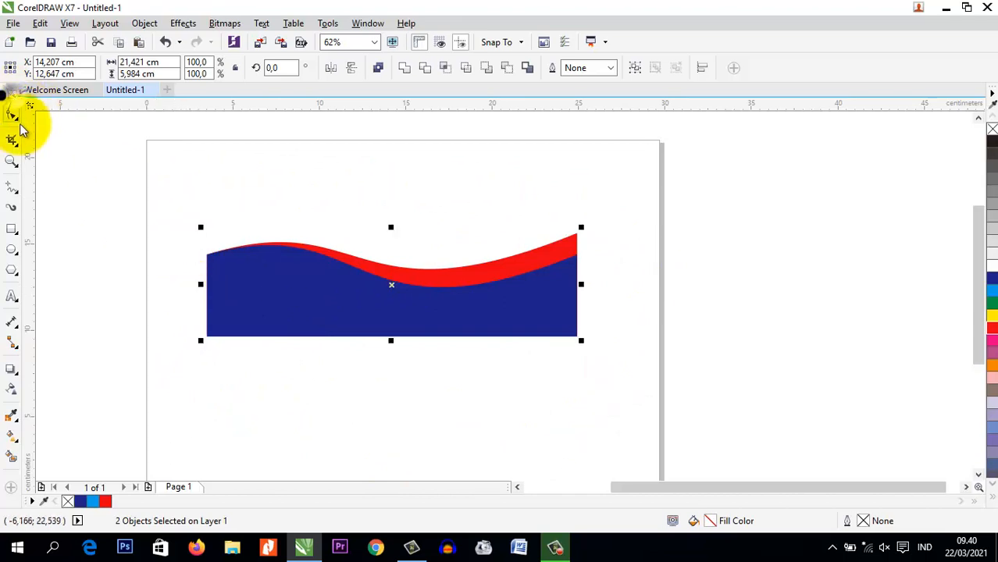
# Draw a small rectangle, a five-sided polygon about 1.25 × 0.8 cm and an ellipse about 1.27 × 1.9 cm above the wave shapes
pyautogui.click(11, 229)
pyautogui.moveTo(168, 188); pyautogui.dragTo(203, 200)
pyautogui.click(11, 269)
pyautogui.moveTo(287, 190); pyautogui.dragTo(321, 217)
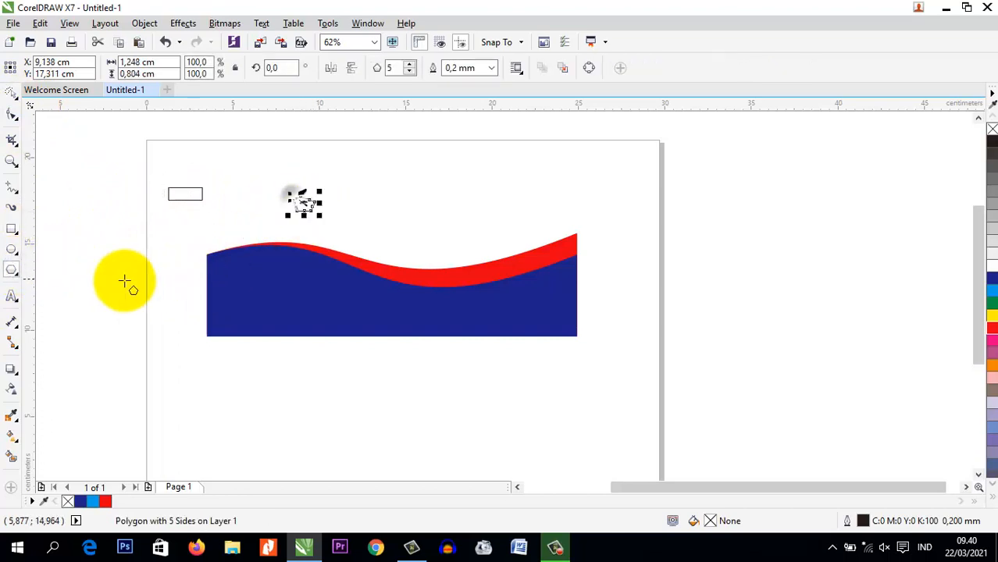
pyautogui.click(12, 249)
pyautogui.moveTo(422, 161); pyautogui.dragTo(453, 203)
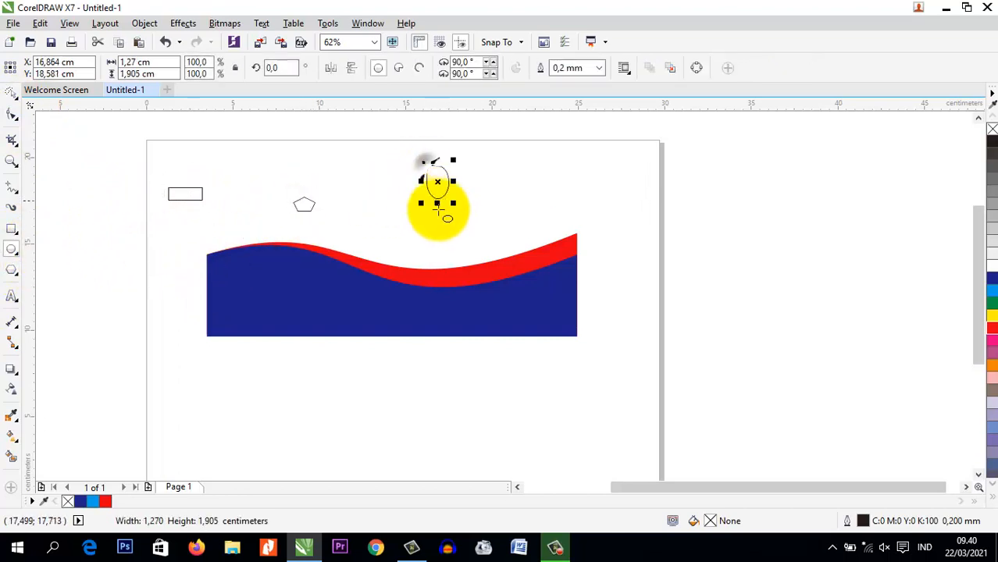
pyautogui.click(11, 92)
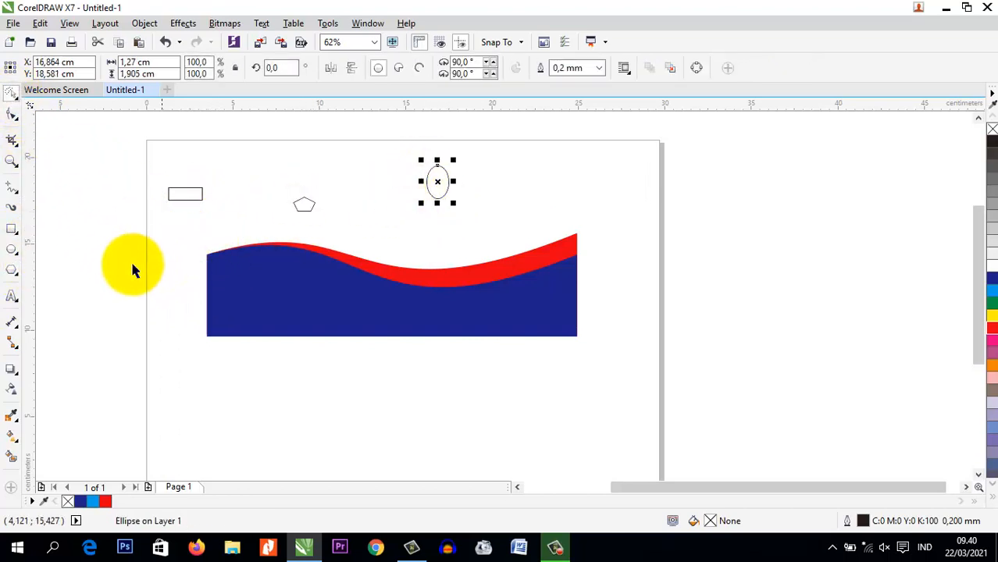
# Select the wave shapes, polygon and ellipse by tracing a freehand outline around them with the Freehand Pick tool, and deselect them
pyautogui.rightClick(11, 102)
pyautogui.click(18, 98)
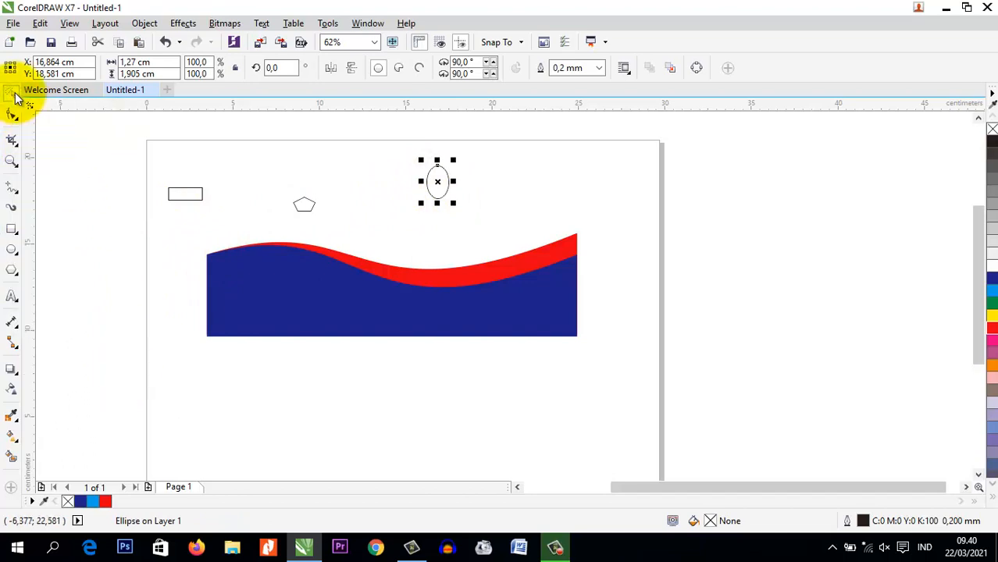
pyautogui.click(17, 100)
pyautogui.click(17, 118)
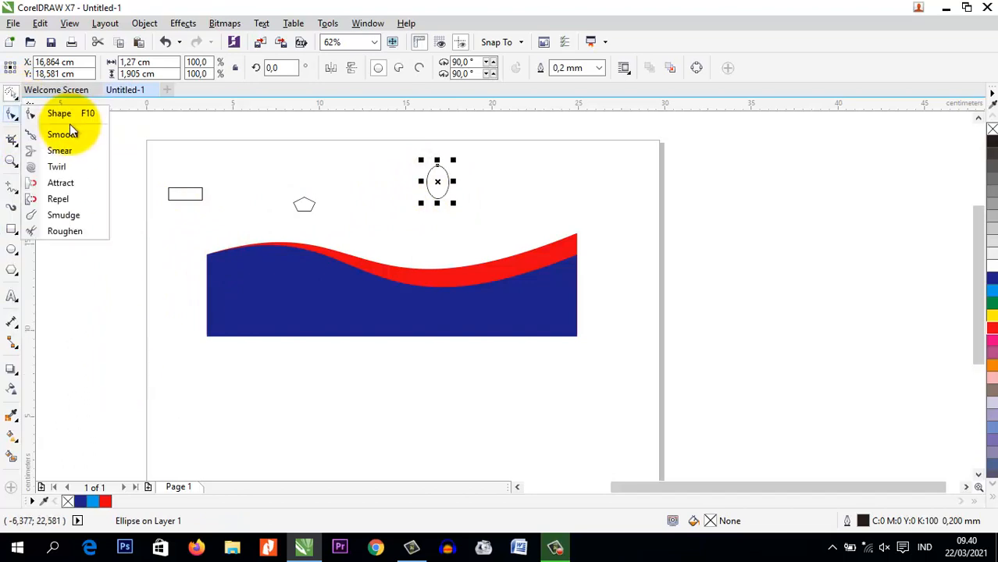
pyautogui.click(17, 100)
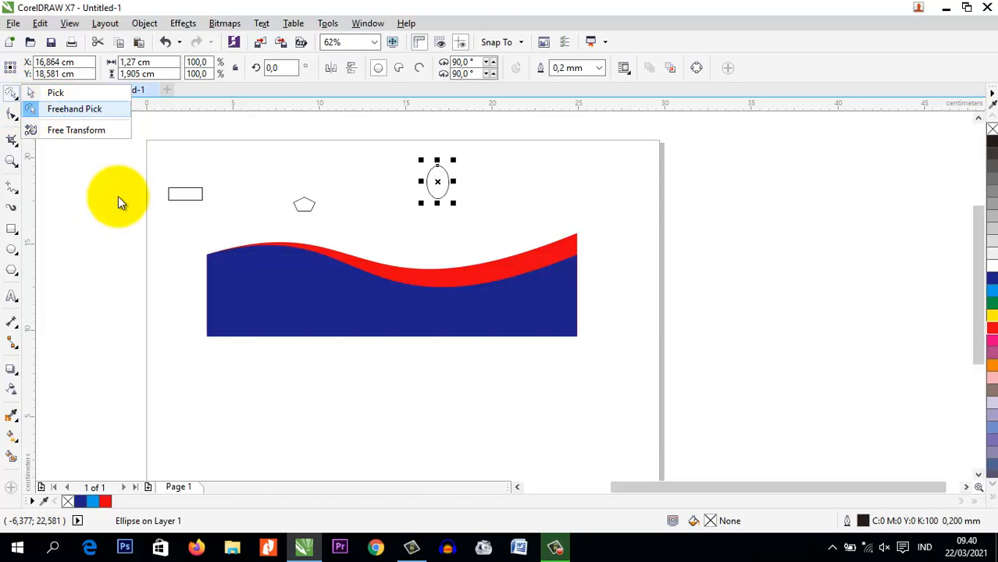
pyautogui.click(148, 228)
pyautogui.moveTo(135, 372)
pyautogui.mouseDown()
pyautogui.moveTo(238, 399)
pyautogui.moveTo(459, 412)
pyautogui.moveTo(522, 389)
pyautogui.moveTo(577, 351)
pyautogui.moveTo(616, 296)
pyautogui.moveTo(633, 232)
pyautogui.moveTo(619, 198)
pyautogui.moveTo(536, 140)
pyautogui.moveTo(487, 122)
pyautogui.moveTo(363, 117)
pyautogui.moveTo(284, 163)
pyautogui.mouseUp()
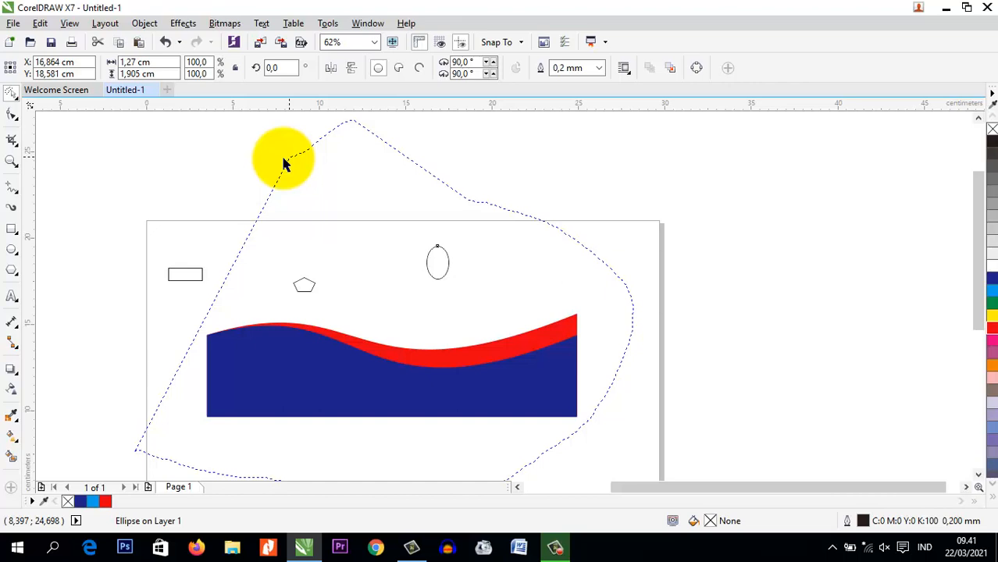
pyautogui.moveTo(283, 159); pyautogui.dragTo(275, 174)
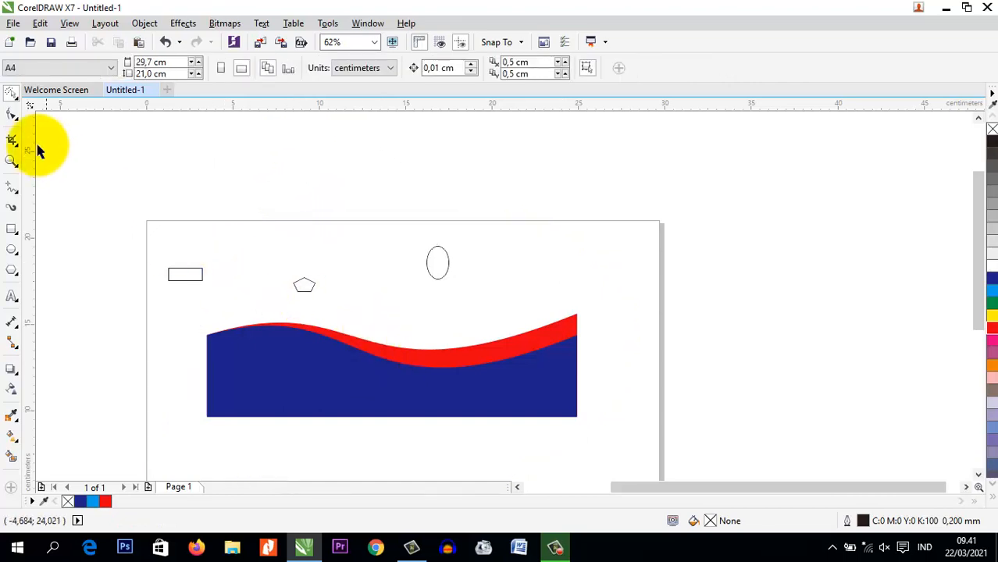
# Practise selecting all five objects with rectangular marquees of the Pick tool, clearing the selection after each one
pyautogui.click(18, 99)
pyautogui.click(55, 92)
pyautogui.moveTo(117, 221); pyautogui.dragTo(691, 453)
pyautogui.click(221, 171)
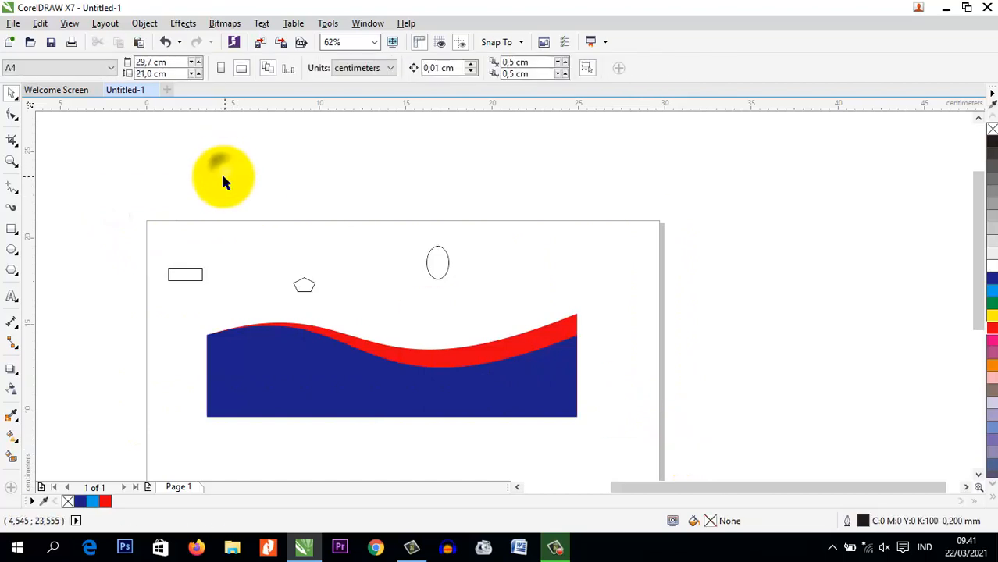
pyautogui.click(19, 102)
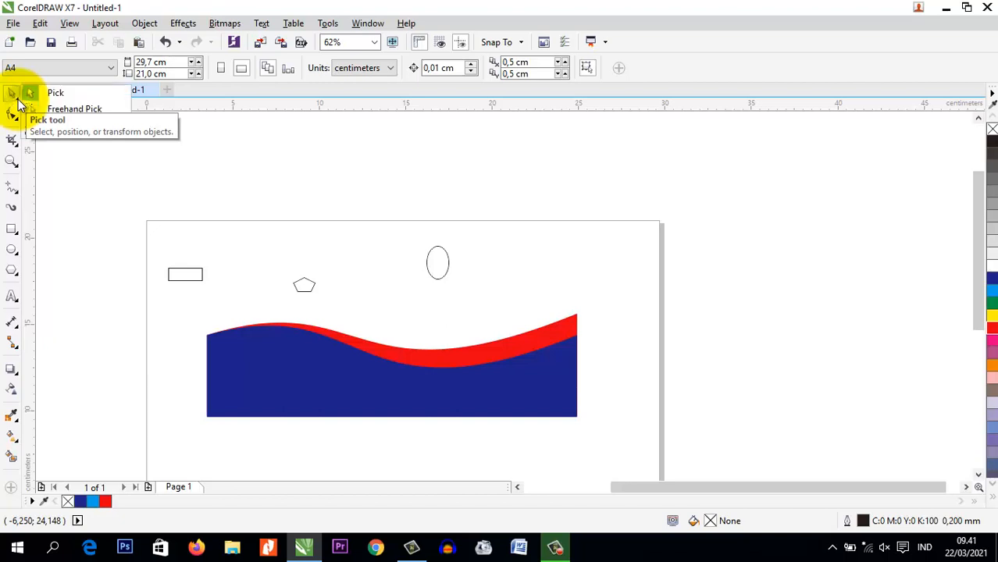
pyautogui.click(69, 93)
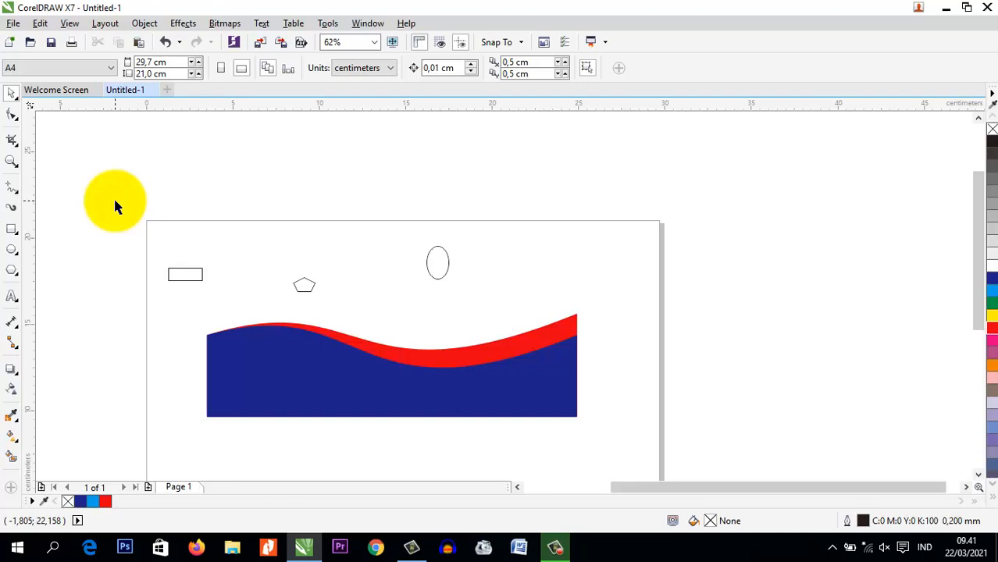
pyautogui.moveTo(114, 202); pyautogui.dragTo(632, 446)
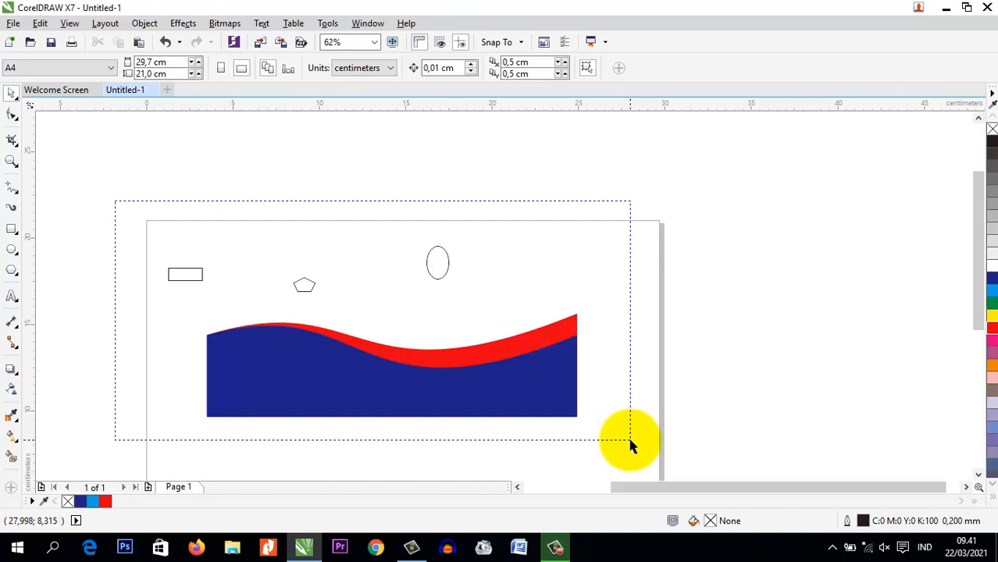
pyautogui.moveTo(632, 446); pyautogui.dragTo(632, 440)
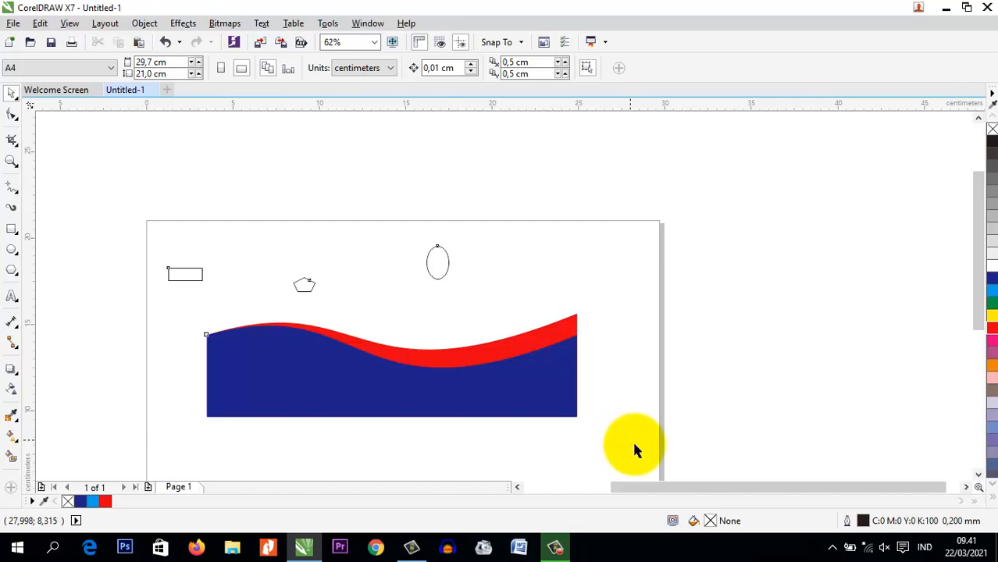
pyautogui.click(339, 169)
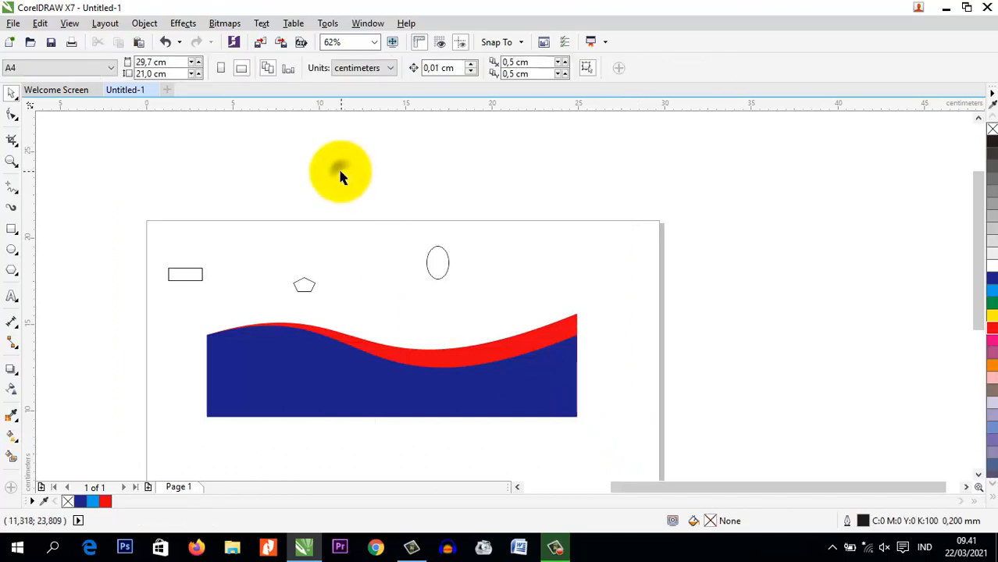
pyautogui.click(19, 99)
pyautogui.click(39, 92)
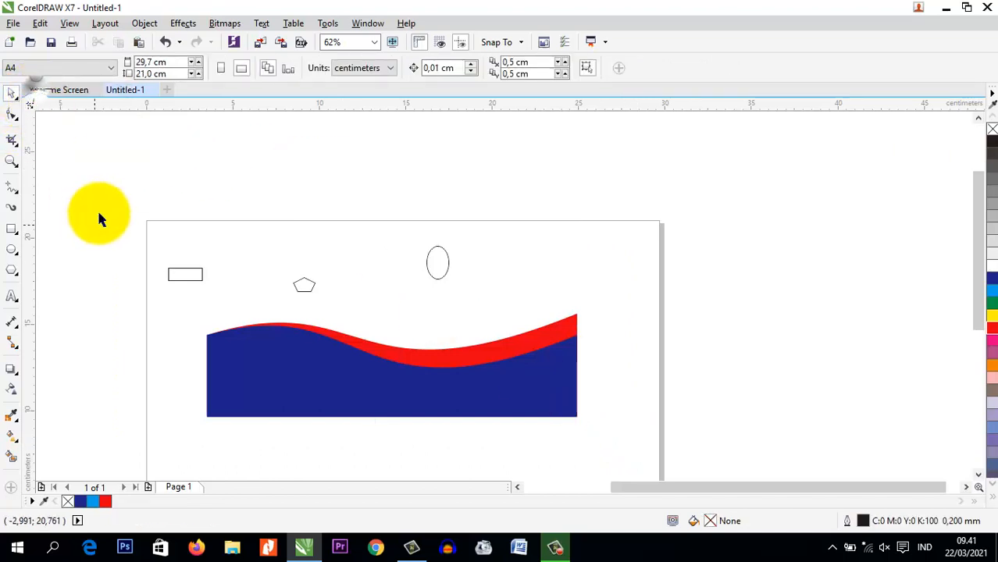
pyautogui.moveTo(109, 185); pyautogui.dragTo(639, 461)
pyautogui.click(639, 442)
pyautogui.moveTo(89, 186); pyautogui.dragTo(638, 461)
pyautogui.click(63, 170)
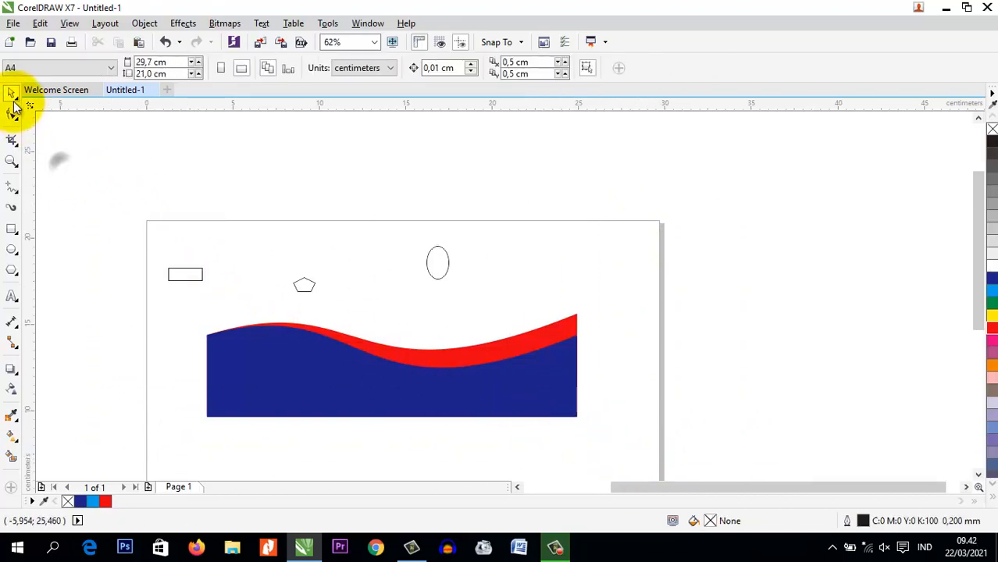
# Switch to the Freehand Pick tool, trace freehand outlines around the drawn objects, and clear the selection
pyautogui.click(17, 100)
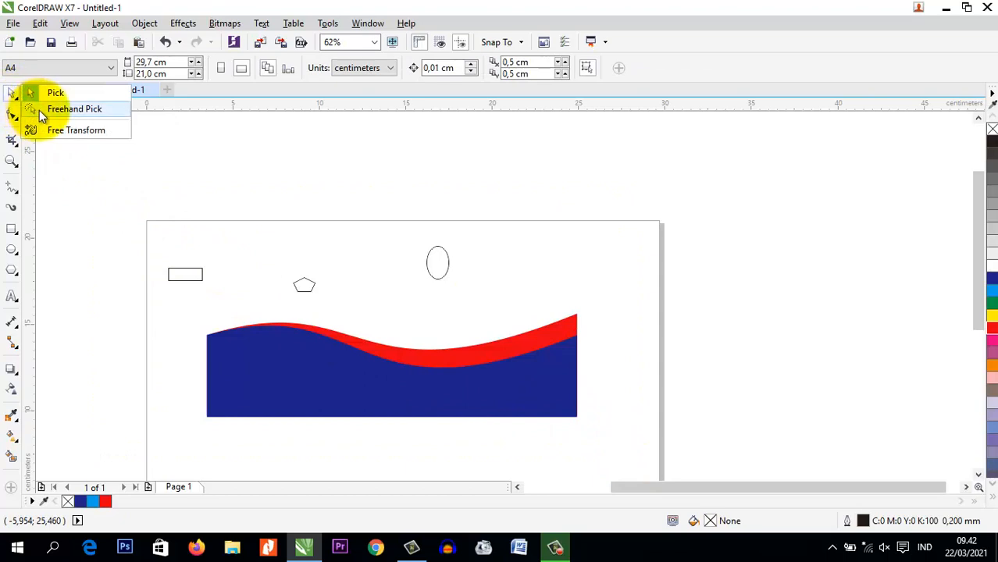
pyautogui.click(39, 111)
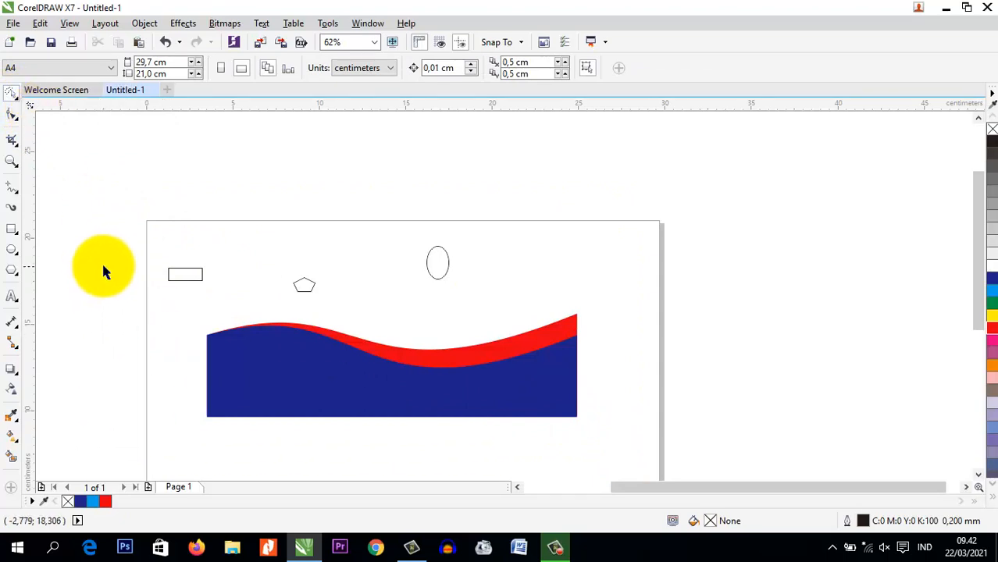
pyautogui.moveTo(146, 432)
pyautogui.mouseDown()
pyautogui.moveTo(378, 467)
pyautogui.moveTo(704, 418)
pyautogui.moveTo(679, 250)
pyautogui.moveTo(547, 199)
pyautogui.moveTo(350, 156)
pyautogui.moveTo(114, 155)
pyautogui.moveTo(111, 238)
pyautogui.moveTo(124, 343)
pyautogui.moveTo(93, 303)
pyautogui.moveTo(90, 168)
pyautogui.moveTo(107, 146)
pyautogui.moveTo(248, 142)
pyautogui.moveTo(199, 152)
pyautogui.moveTo(288, 186)
pyautogui.moveTo(274, 188)
pyautogui.moveTo(227, 302)
pyautogui.moveTo(39, 309)
pyautogui.moveTo(175, 191)
pyautogui.moveTo(169, 220)
pyautogui.moveTo(234, 173)
pyautogui.moveTo(329, 348)
pyautogui.moveTo(559, 307)
pyautogui.moveTo(546, 307)
pyautogui.moveTo(645, 312)
pyautogui.moveTo(528, 415)
pyautogui.moveTo(471, 192)
pyautogui.moveTo(316, 249)
pyautogui.moveTo(551, 303)
pyautogui.moveTo(307, 250)
pyautogui.mouseUp()
pyautogui.moveTo(153, 438)
pyautogui.mouseDown()
pyautogui.moveTo(518, 445)
pyautogui.moveTo(664, 414)
pyautogui.moveTo(675, 296)
pyautogui.moveTo(563, 236)
pyautogui.moveTo(340, 175)
pyautogui.moveTo(90, 173)
pyautogui.moveTo(118, 192)
pyautogui.moveTo(168, 200)
pyautogui.mouseUp()
pyautogui.click(146, 189)
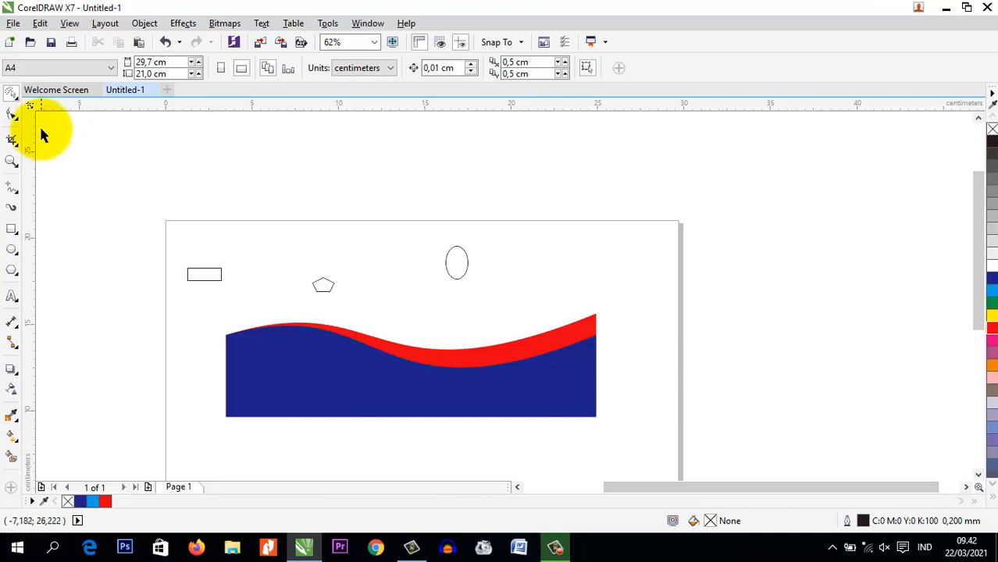
# Try selecting the blue shape, the rectangle, and the polygon together with the ellipse using the Free Transform tool
pyautogui.click(16, 100)
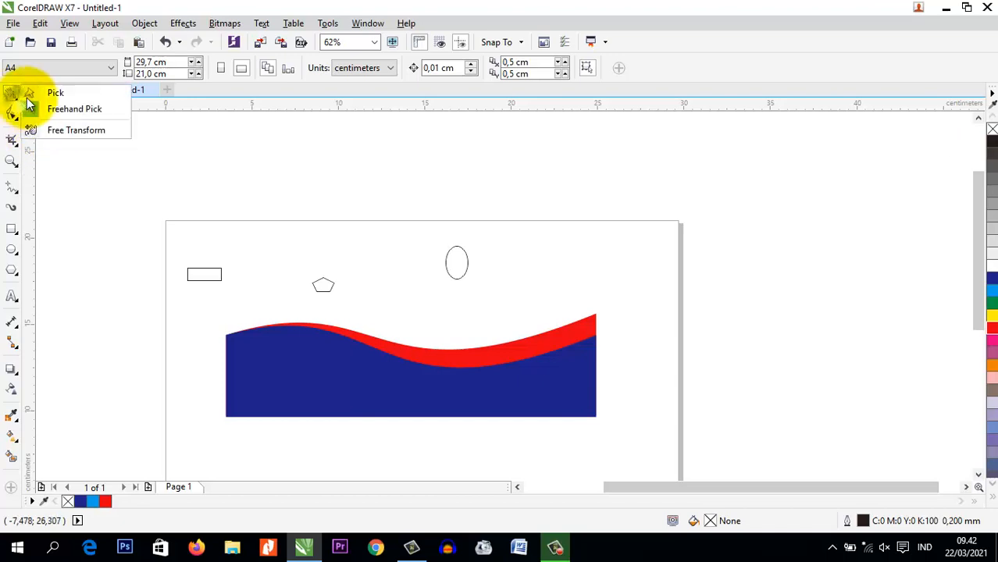
pyautogui.click(31, 129)
pyautogui.moveTo(144, 236); pyautogui.dragTo(509, 387)
pyautogui.click(194, 358)
pyautogui.click(247, 400)
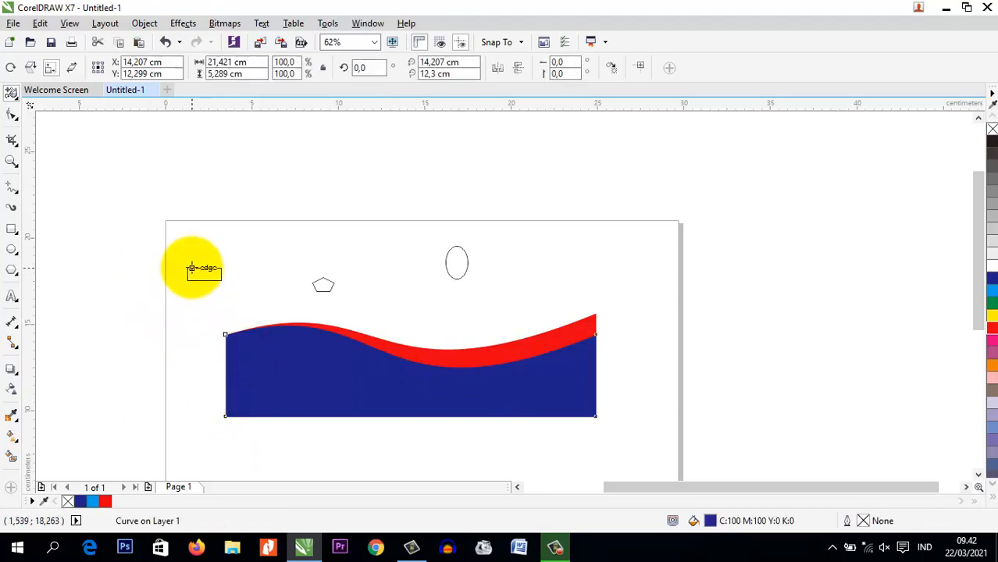
pyautogui.click(220, 273)
pyautogui.click(325, 284)
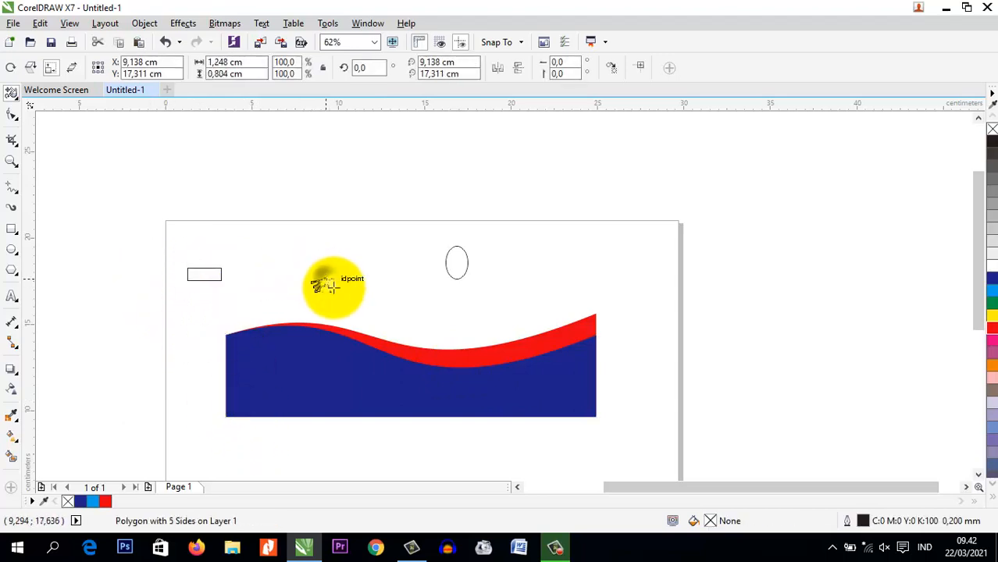
pyautogui.keyDown('shift'); pyautogui.click(457, 263); pyautogui.keyUp('shift')
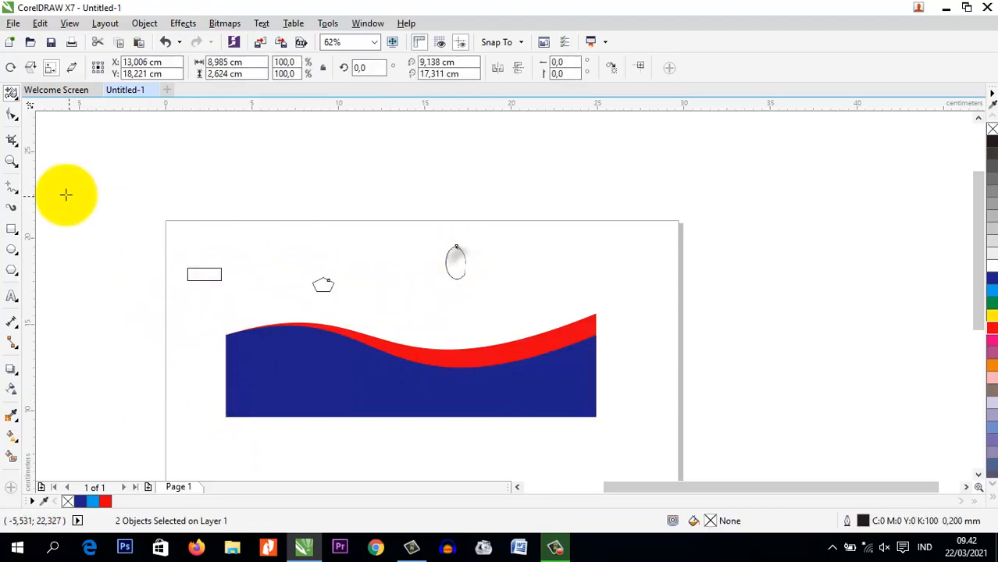
# Return to the Pick tool, enclose the wave and the three small shapes in one marquee, and deselect them
pyautogui.click(13, 93)
pyautogui.click(37, 94)
pyautogui.click(178, 183)
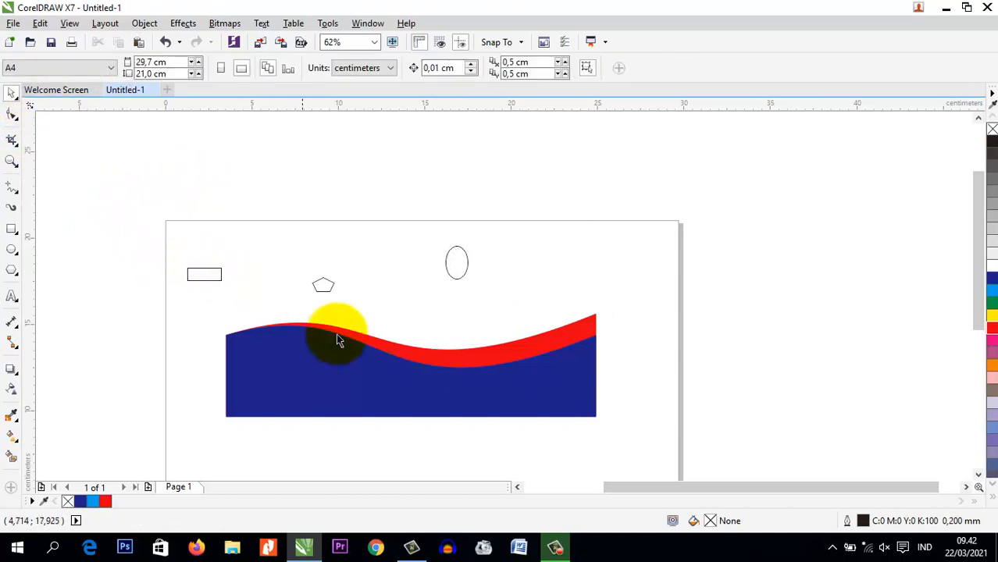
pyautogui.moveTo(105, 178); pyautogui.dragTo(650, 445)
pyautogui.click(621, 293)
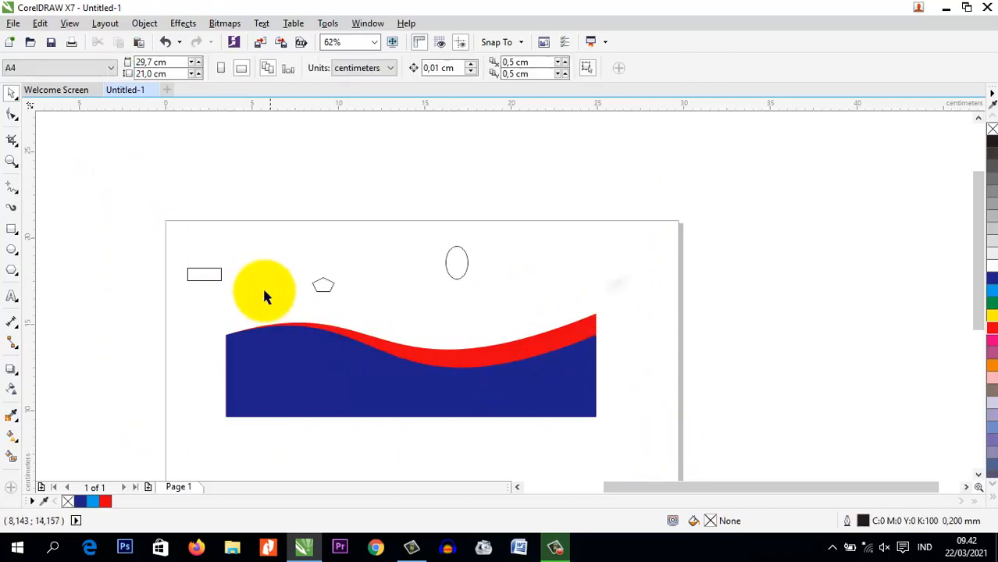
# Add the rectangle, polygon, ellipse, red shape and blue shape to one selection, move them about 0.2 cm right and 0.4 cm down, and deselect
pyautogui.click(223, 279)
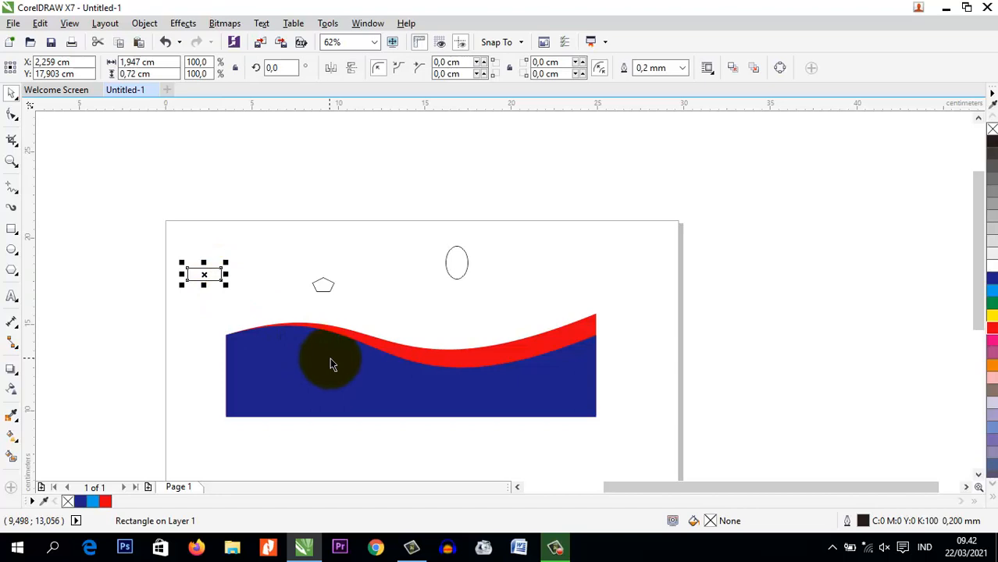
pyautogui.keyDown('shift'); pyautogui.click(327, 285); pyautogui.keyUp('shift')
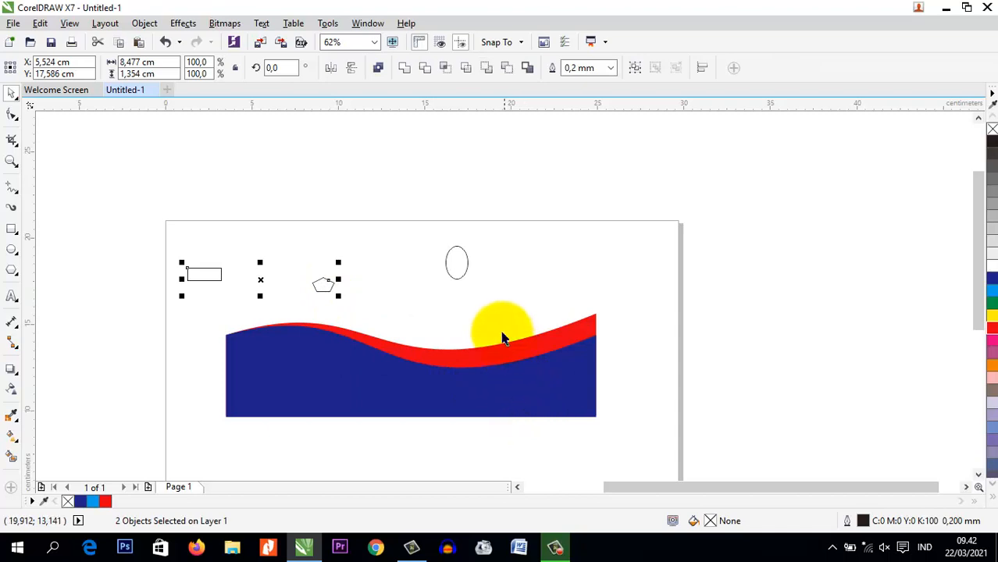
pyautogui.keyDown('shift'); pyautogui.click(467, 274); pyautogui.keyUp('shift')
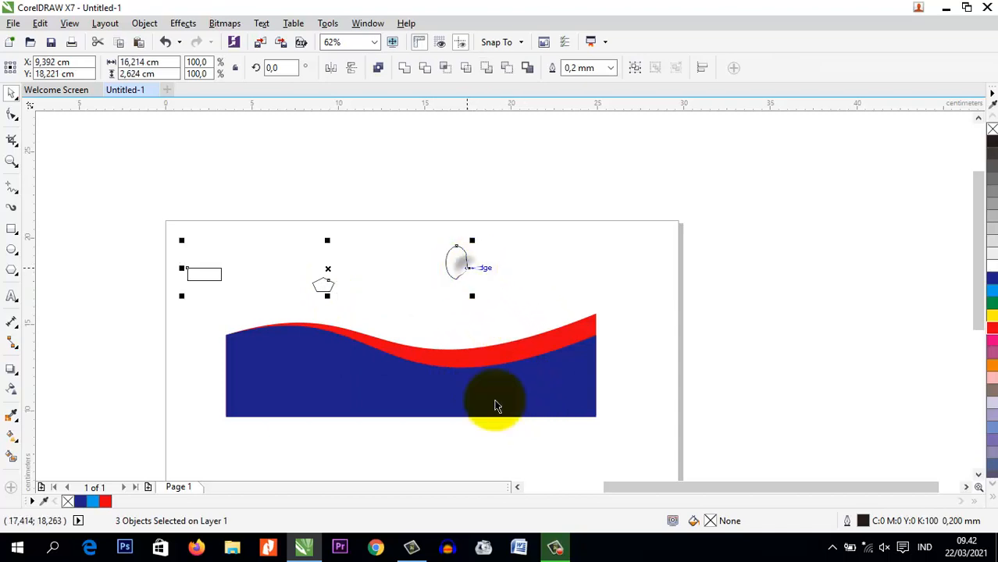
pyautogui.keyDown('shift'); pyautogui.click(568, 330); pyautogui.keyUp('shift')
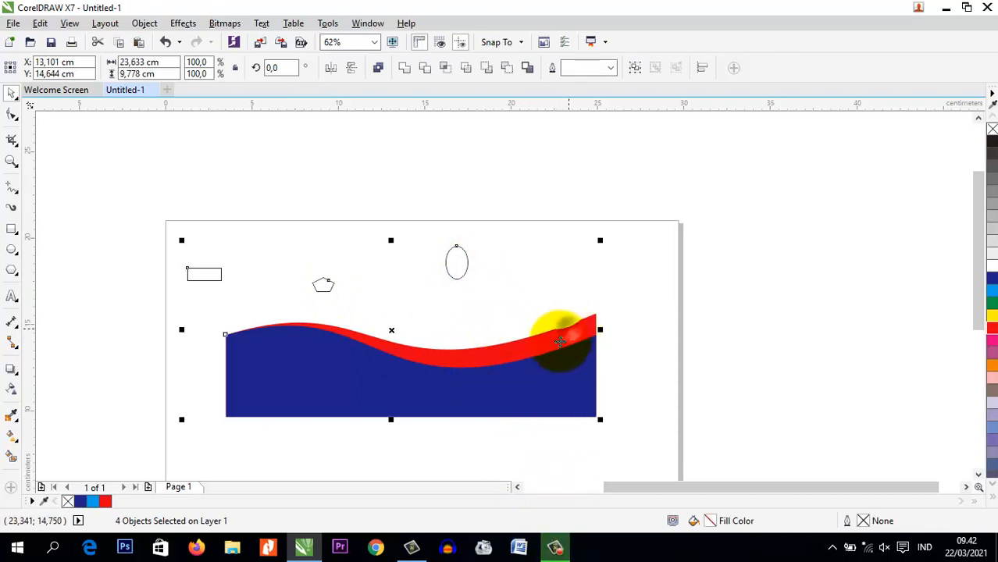
pyautogui.keyDown('shift'); pyautogui.click(552, 392); pyautogui.keyUp('shift')
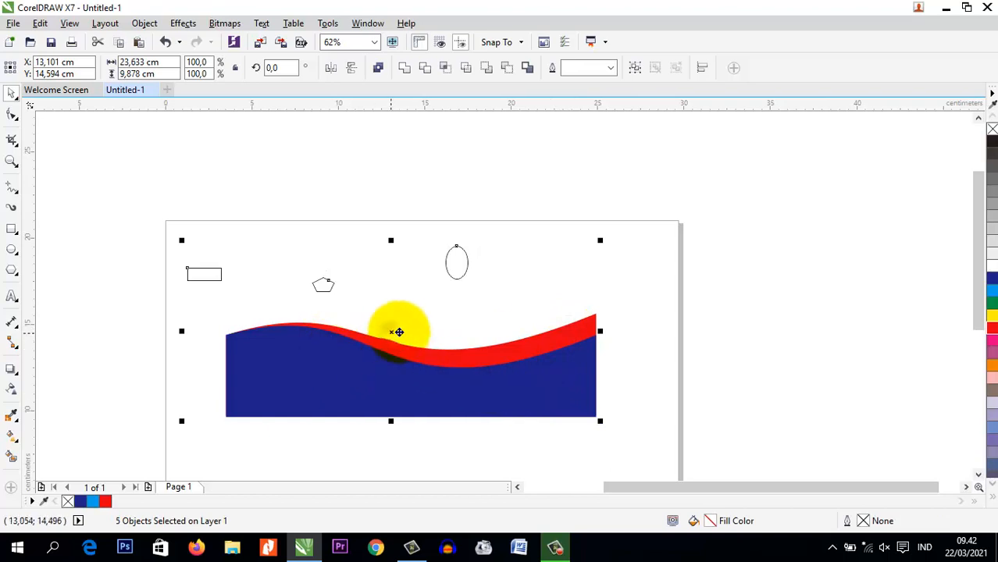
pyautogui.moveTo(397, 332); pyautogui.dragTo(457, 279)
pyautogui.moveTo(404, 307); pyautogui.dragTo(394, 339)
pyautogui.click(689, 266)
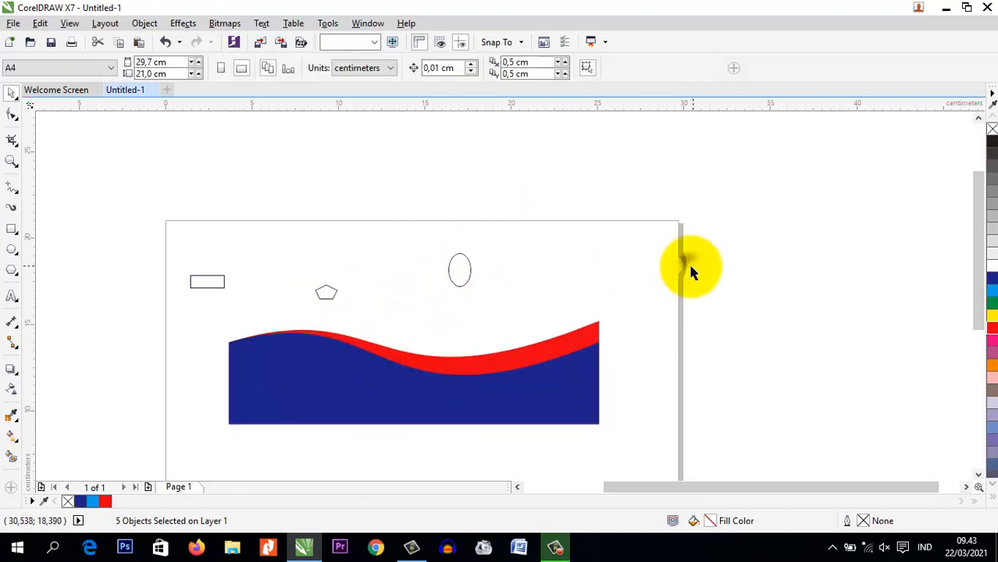
# Select the five objects one after another as a multiple selection with the Pick tool, and deselect them
pyautogui.click(197, 286)
pyautogui.keyDown('shift'); pyautogui.click(328, 295); pyautogui.keyUp('shift')
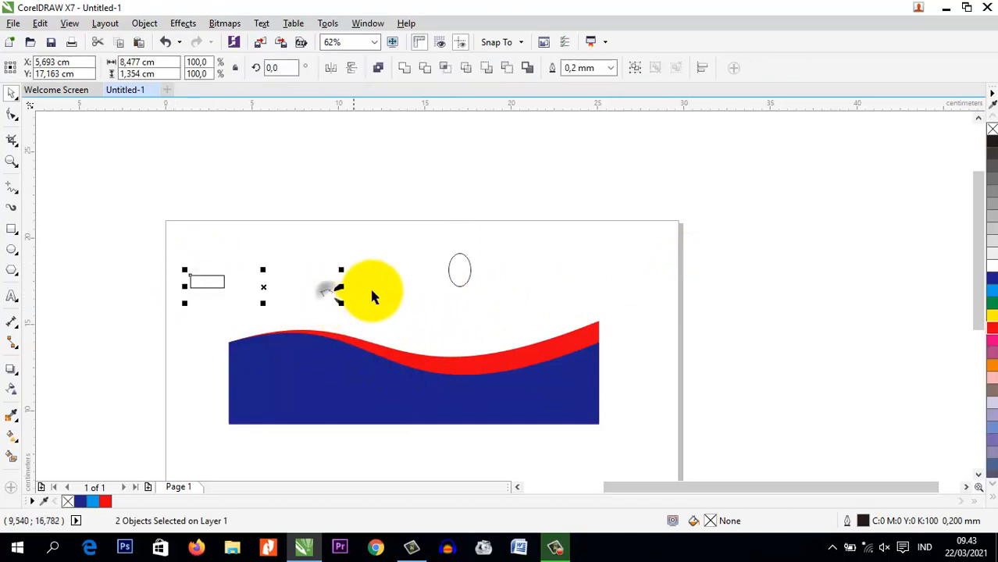
pyautogui.keyDown('shift'); pyautogui.click(458, 271); pyautogui.keyUp('shift')
pyautogui.keyDown('shift'); pyautogui.click(503, 359); pyautogui.keyUp('shift')
pyautogui.keyDown('shift'); pyautogui.click(535, 403); pyautogui.keyUp('shift')
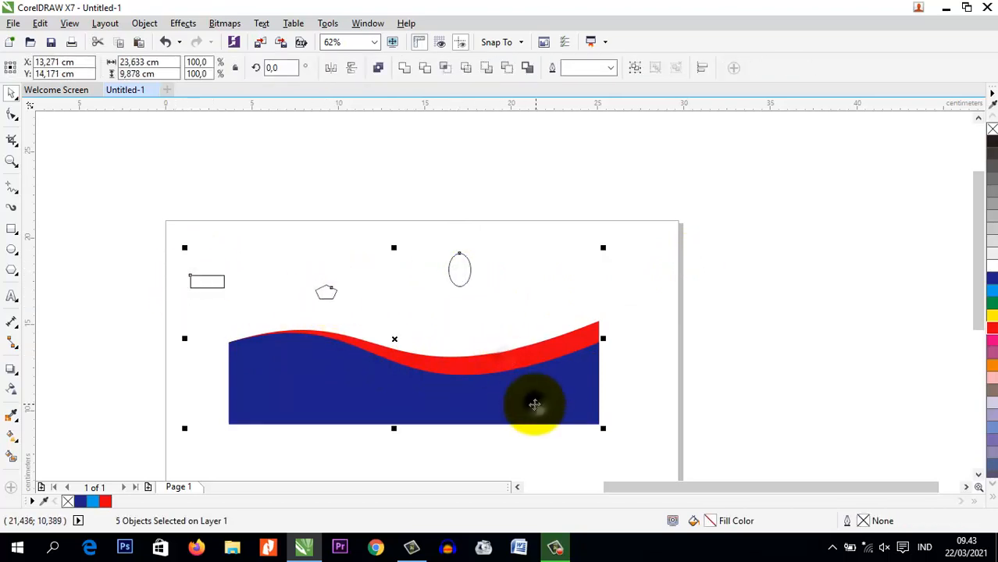
pyautogui.click(152, 216)
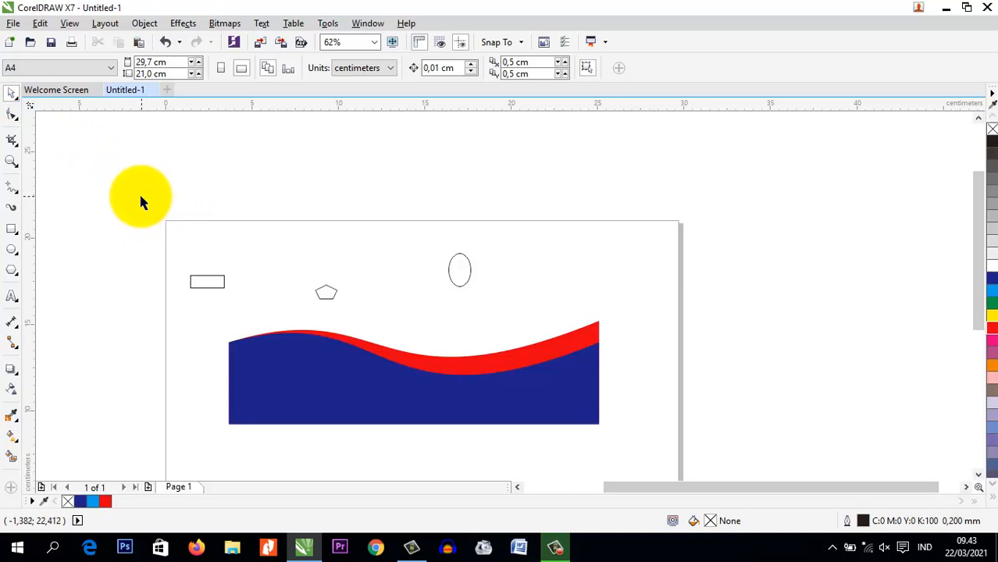
# Repeat the Pick marquee selection around the whole drawing twice, clearing it each time
pyautogui.moveTo(128, 196); pyautogui.dragTo(698, 451)
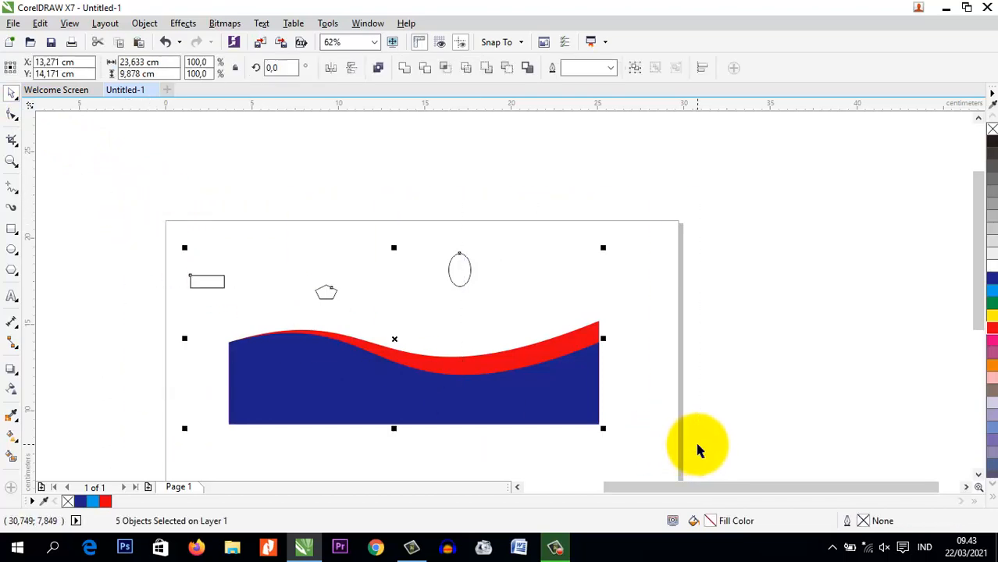
pyautogui.click(282, 234)
pyautogui.moveTo(146, 203); pyautogui.dragTo(682, 423)
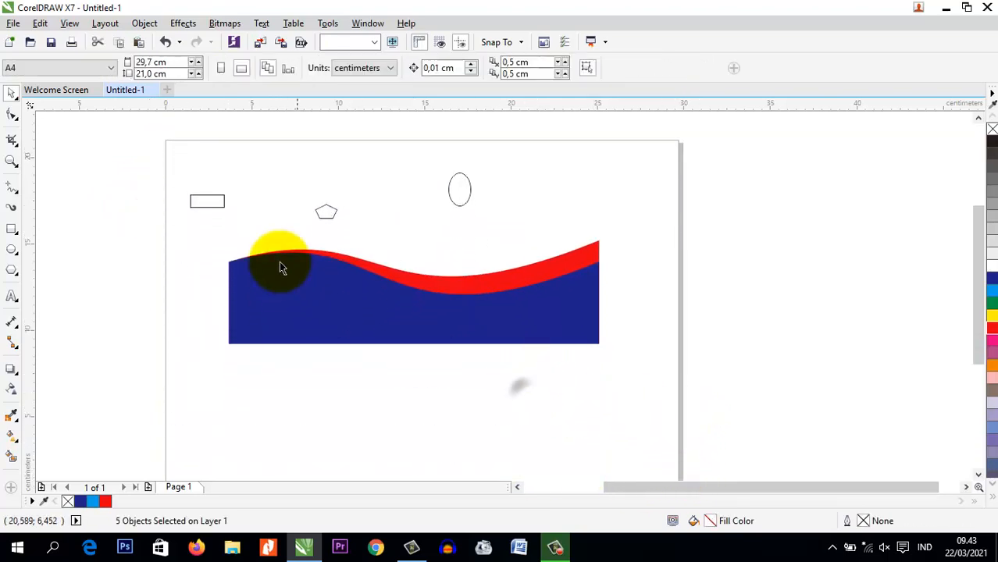
# Practise adding the rectangle, polygon and ellipse to one selection with the Pick tool three times, deselecting after each attempt
pyautogui.click(223, 203)
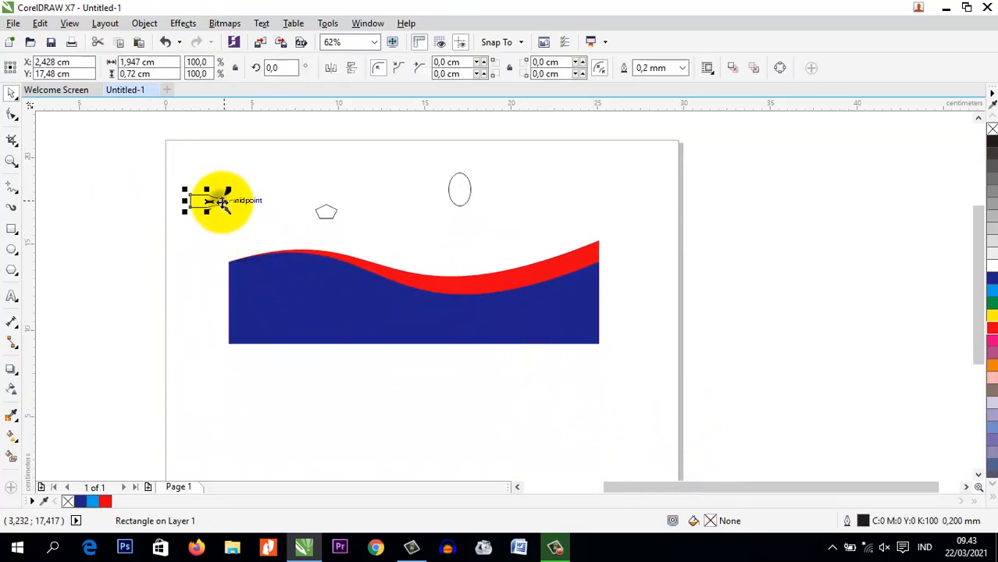
pyautogui.keyDown('shift'); pyautogui.click(327, 215); pyautogui.keyUp('shift')
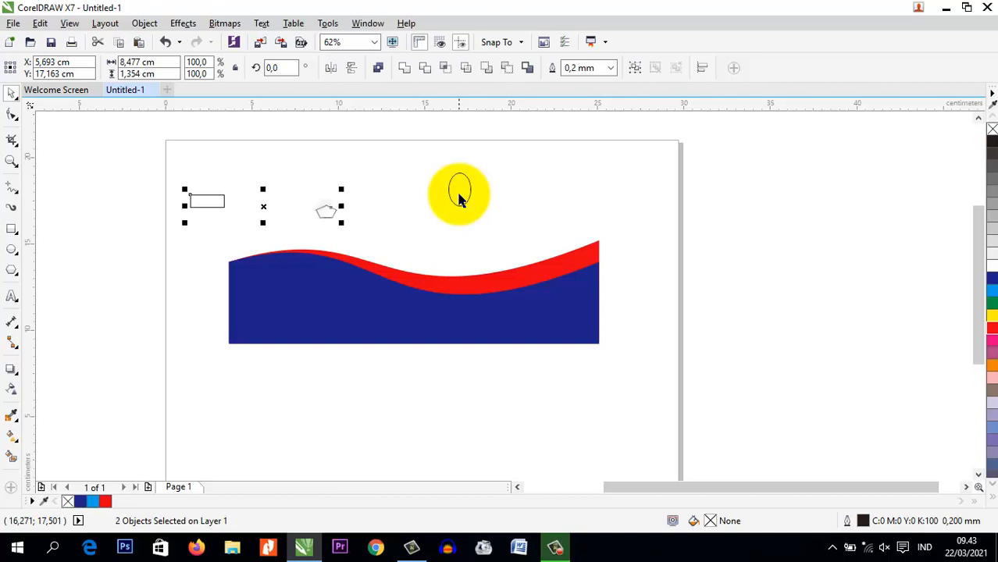
pyautogui.click(249, 155)
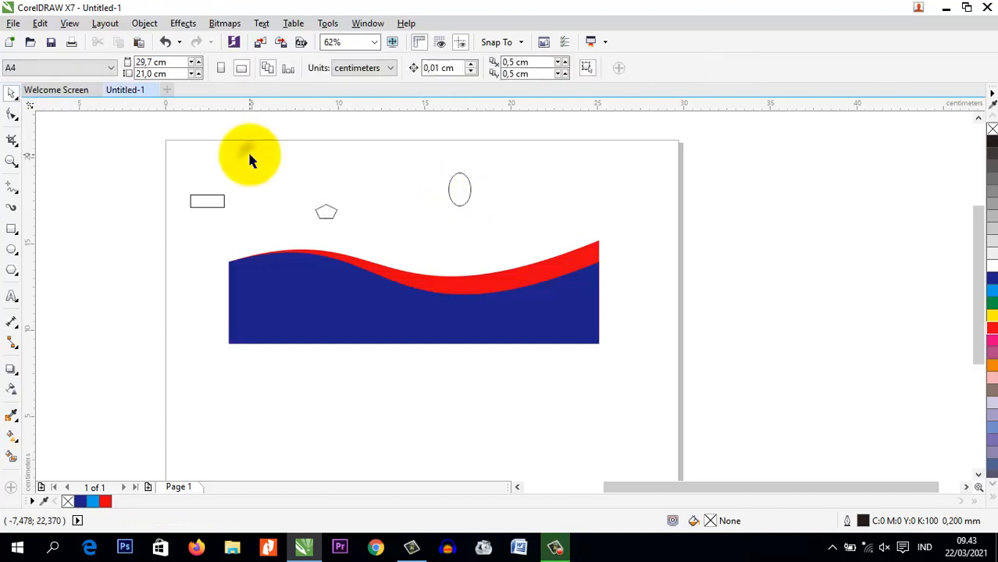
pyautogui.click(207, 201)
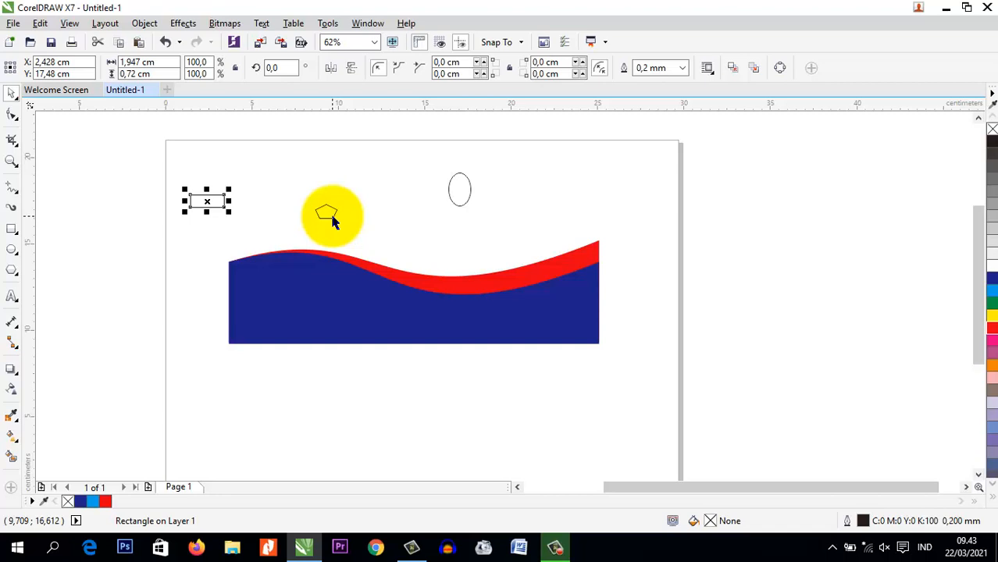
pyautogui.keyDown('shift'); pyautogui.click(331, 217); pyautogui.keyUp('shift')
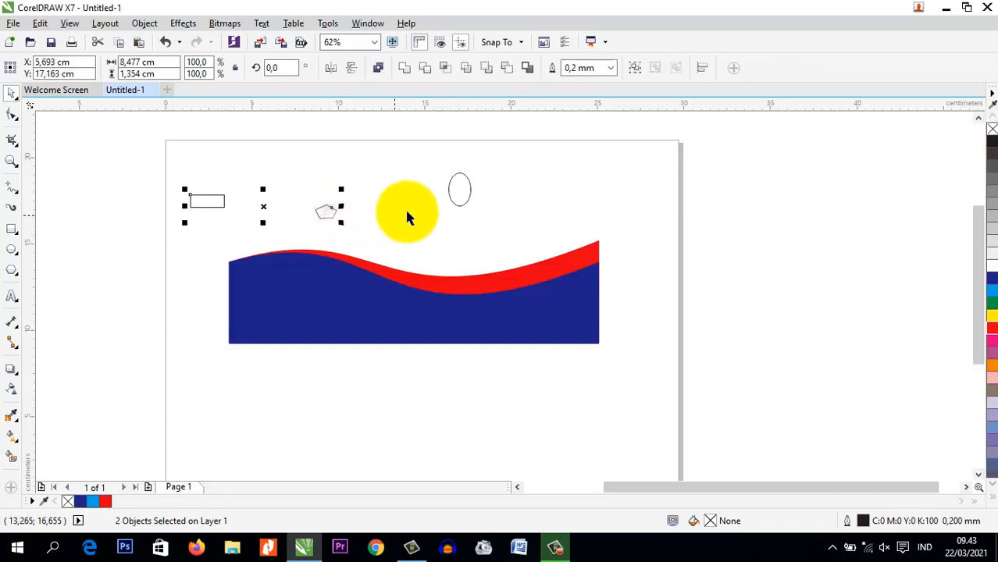
pyautogui.keyDown('shift'); pyautogui.click(464, 206); pyautogui.keyUp('shift')
pyautogui.click(477, 217)
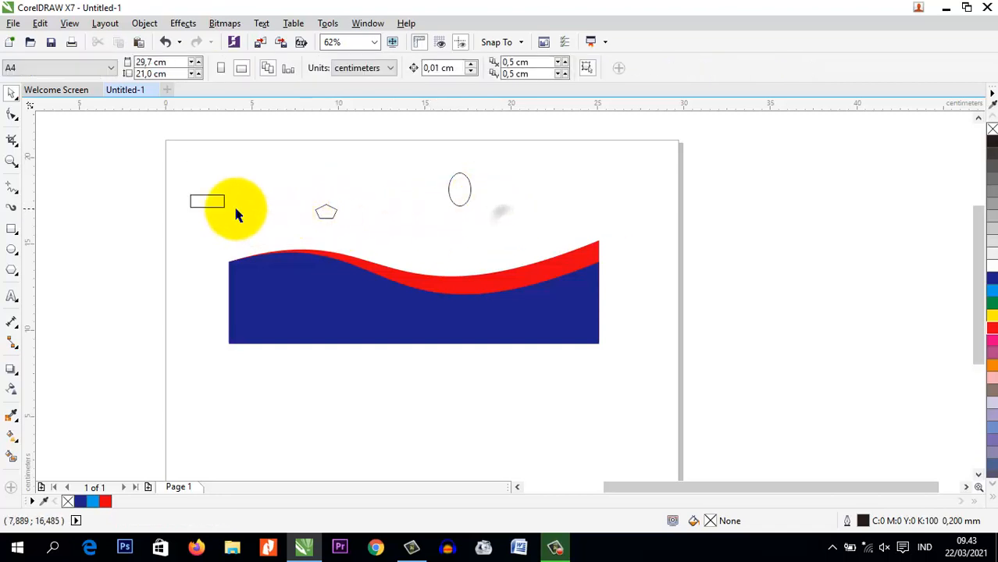
pyautogui.click(207, 202)
pyautogui.keyDown('shift'); pyautogui.click(325, 218); pyautogui.keyUp('shift')
pyautogui.keyDown('shift'); pyautogui.click(459, 205); pyautogui.keyUp('shift')
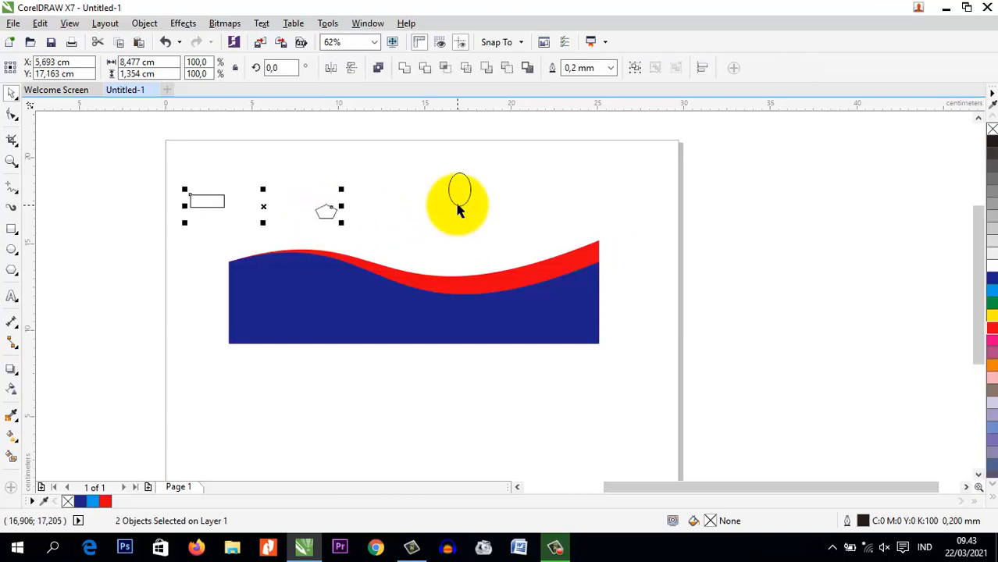
pyautogui.click(500, 219)
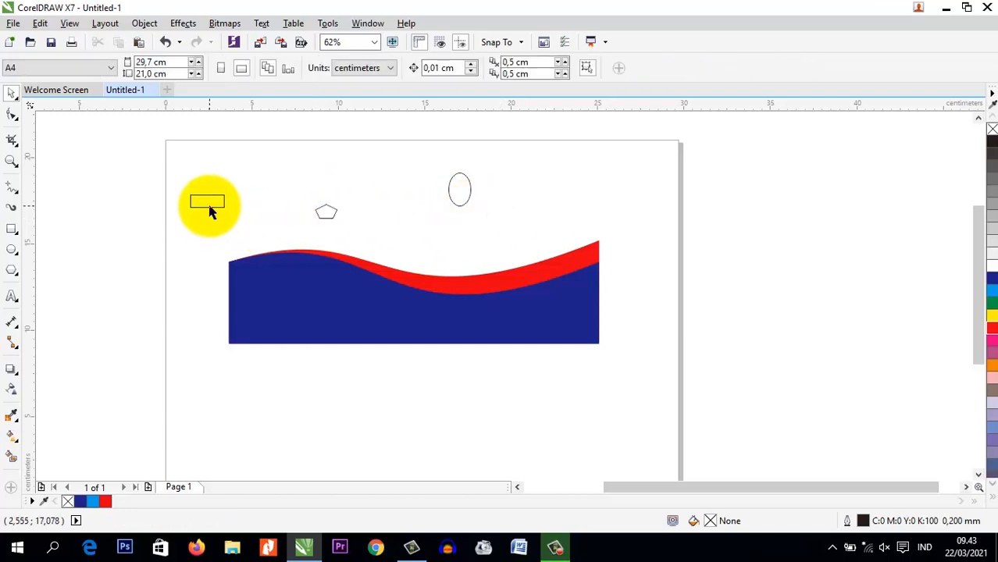
# Add the rectangle, polygon, ellipse, red shape and blue shape to one selection, deselect, and start the one-by-one selection again before clearing it
pyautogui.click(209, 207)
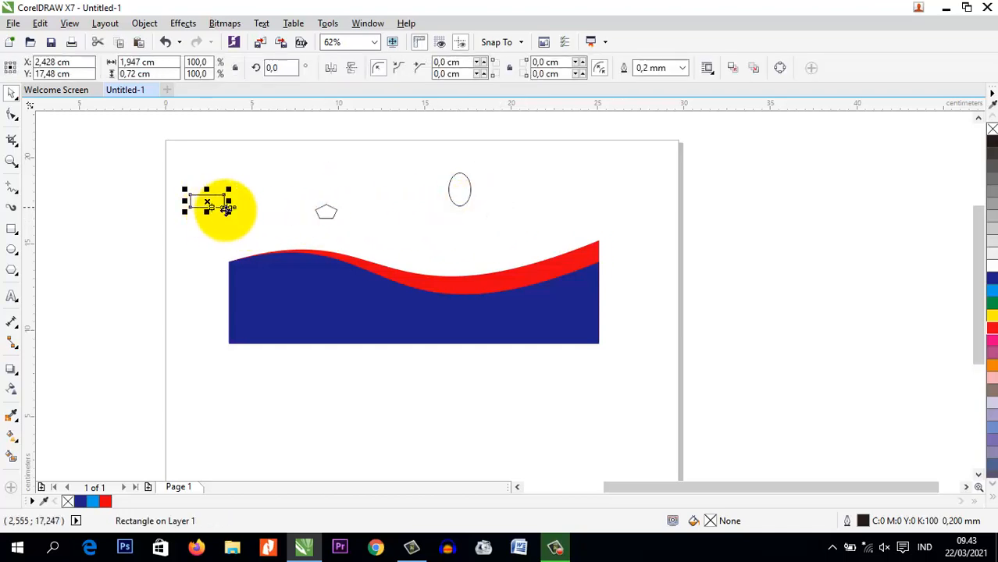
pyautogui.keyDown('shift'); pyautogui.click(328, 213); pyautogui.keyUp('shift')
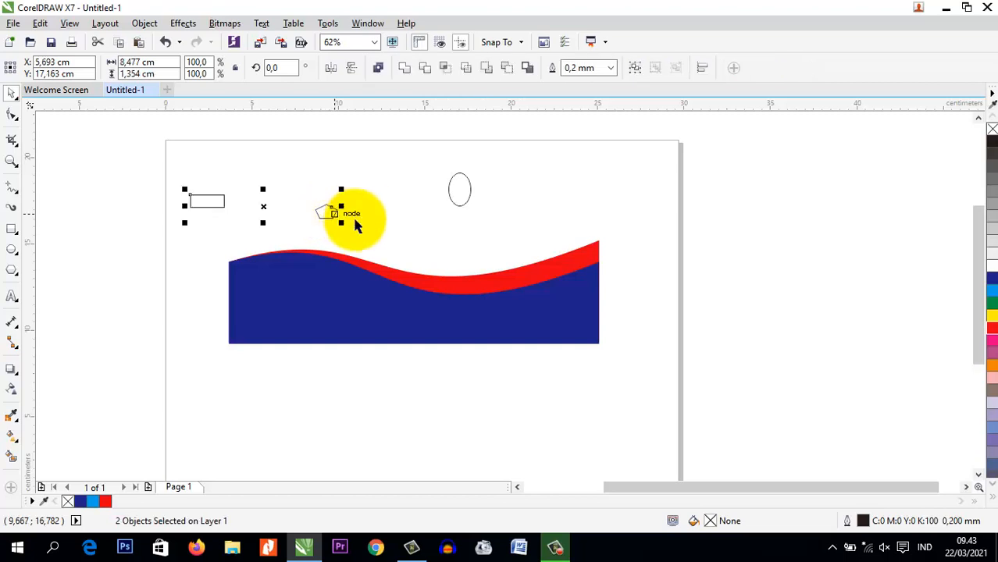
pyautogui.keyDown('shift'); pyautogui.click(457, 199); pyautogui.keyUp('shift')
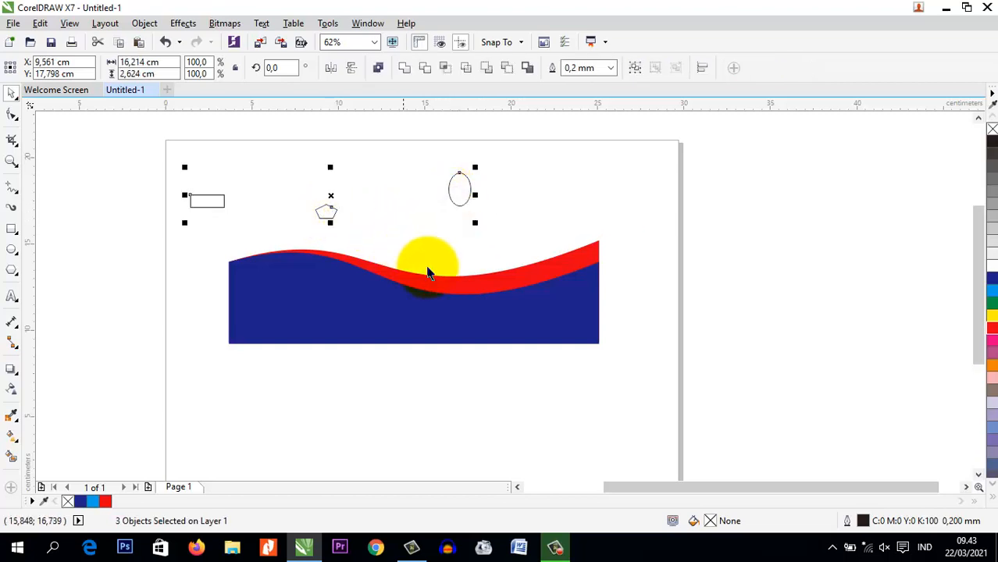
pyautogui.keyDown('shift'); pyautogui.click(568, 272); pyautogui.keyUp('shift')
pyautogui.keyDown('shift'); pyautogui.click(596, 303); pyautogui.keyUp('shift')
pyautogui.click(635, 289)
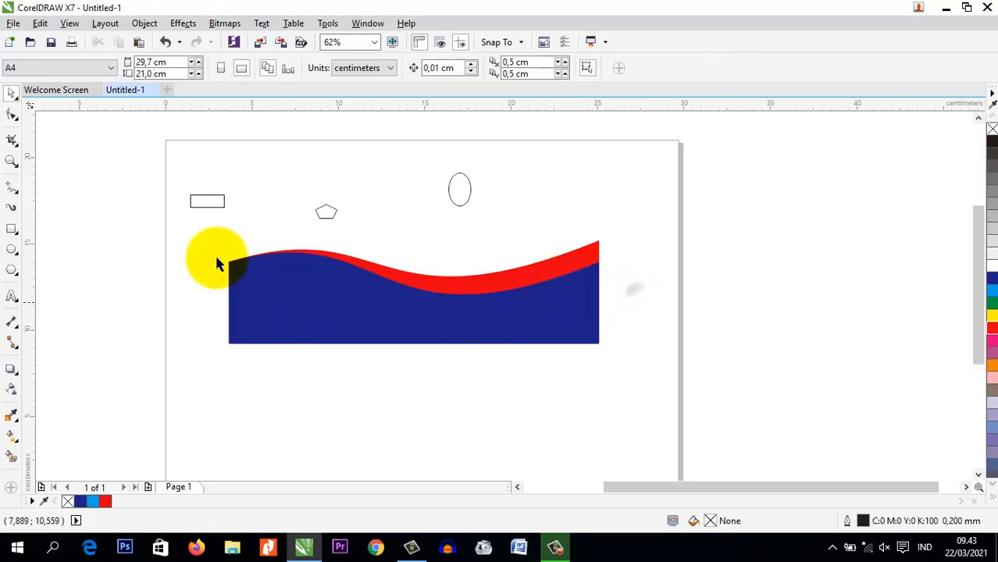
pyautogui.click(207, 204)
pyautogui.click(325, 260)
pyautogui.click(116, 158)
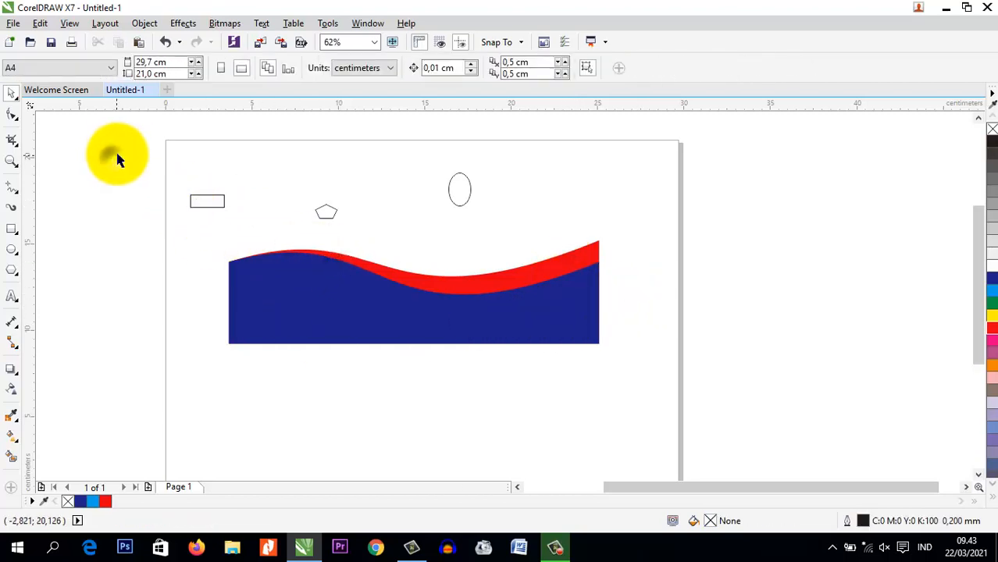
# Marquee-select all five objects with the Pick tool three times in a row, clearing the selection after each
pyautogui.moveTo(116, 141); pyautogui.dragTo(677, 397)
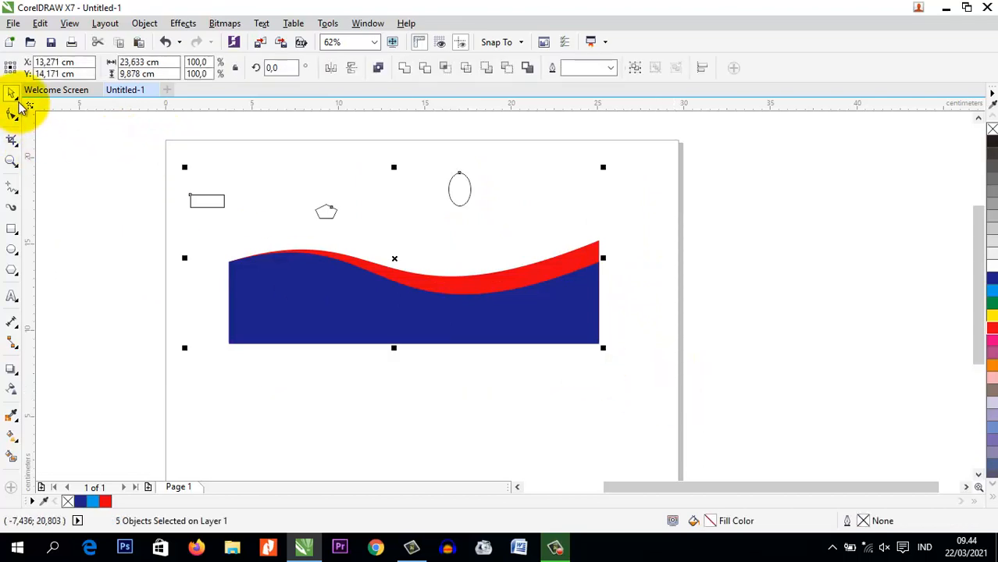
pyautogui.click(125, 131)
pyautogui.moveTo(123, 133); pyautogui.dragTo(691, 394)
pyautogui.click(142, 146)
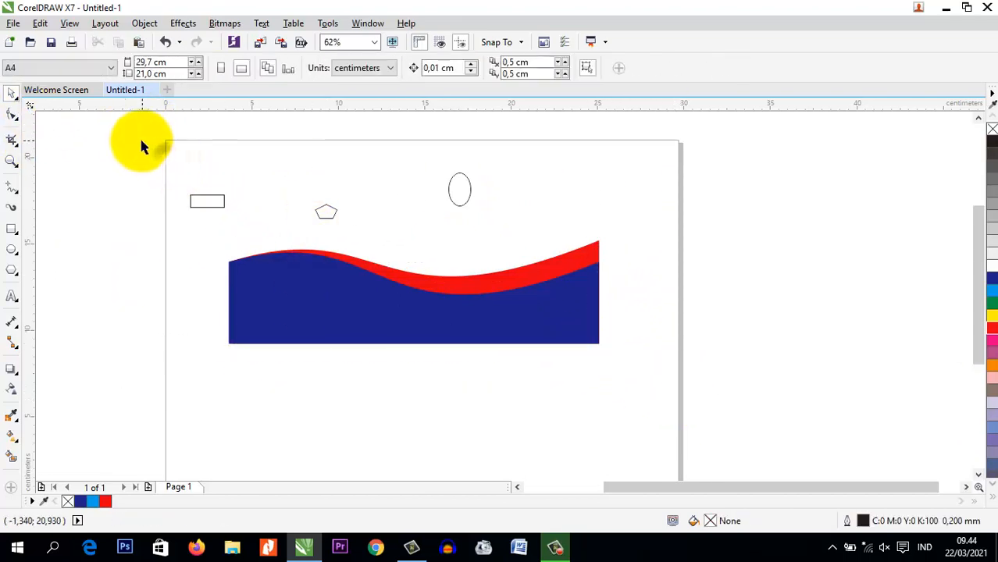
pyautogui.moveTo(142, 146); pyautogui.dragTo(693, 419)
pyautogui.click(91, 162)
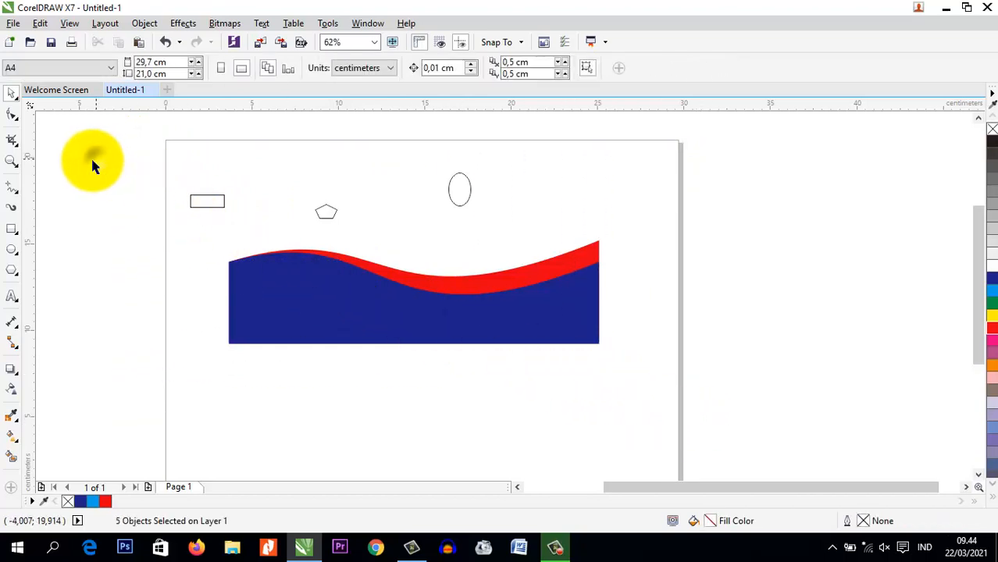
# Look at the Shape tool group, return to the Pick tool, and delete all five objects from the page
pyautogui.click(12, 114)
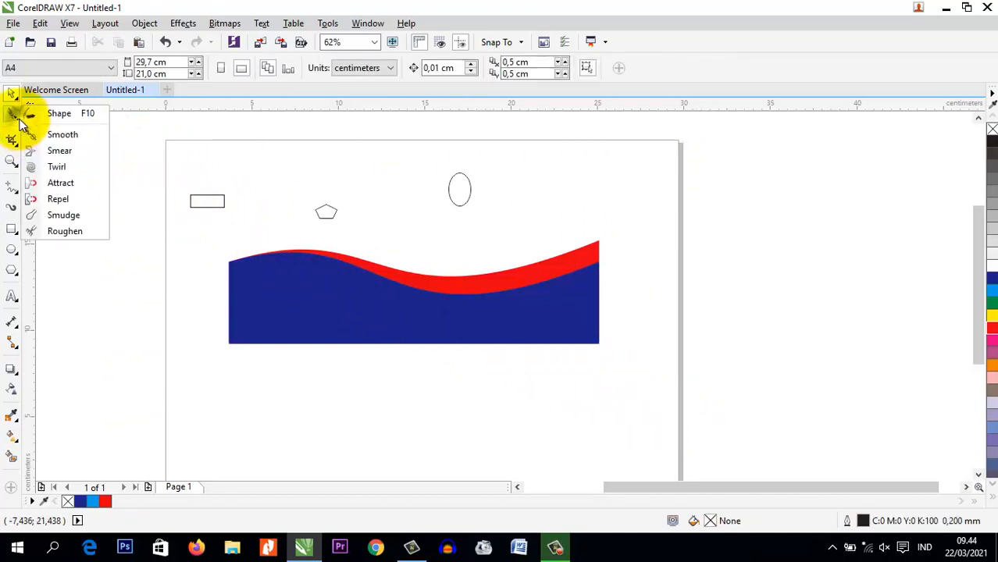
pyautogui.click(75, 117)
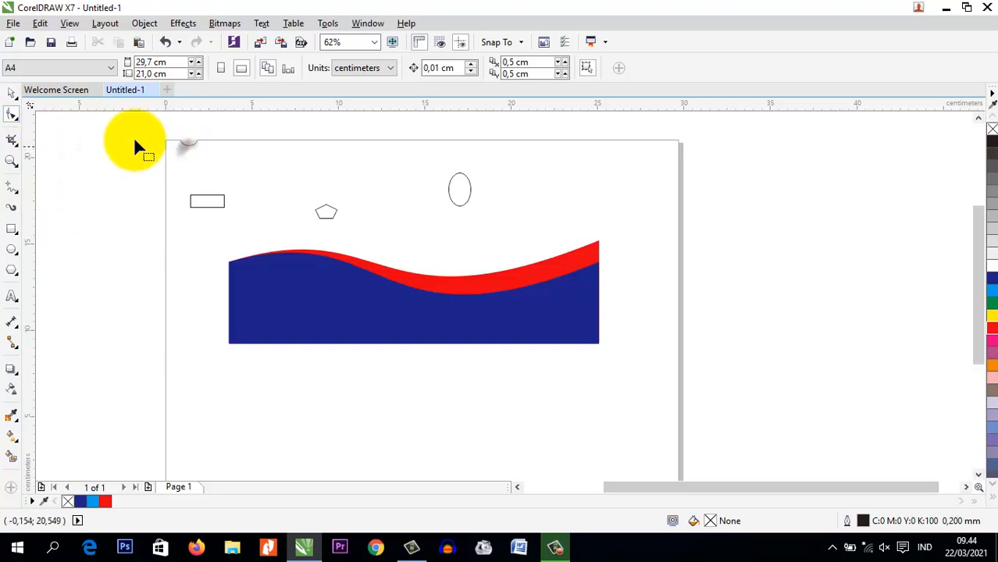
pyautogui.click(12, 95)
pyautogui.moveTo(149, 156); pyautogui.dragTo(646, 401)
pyautogui.press('Delete')
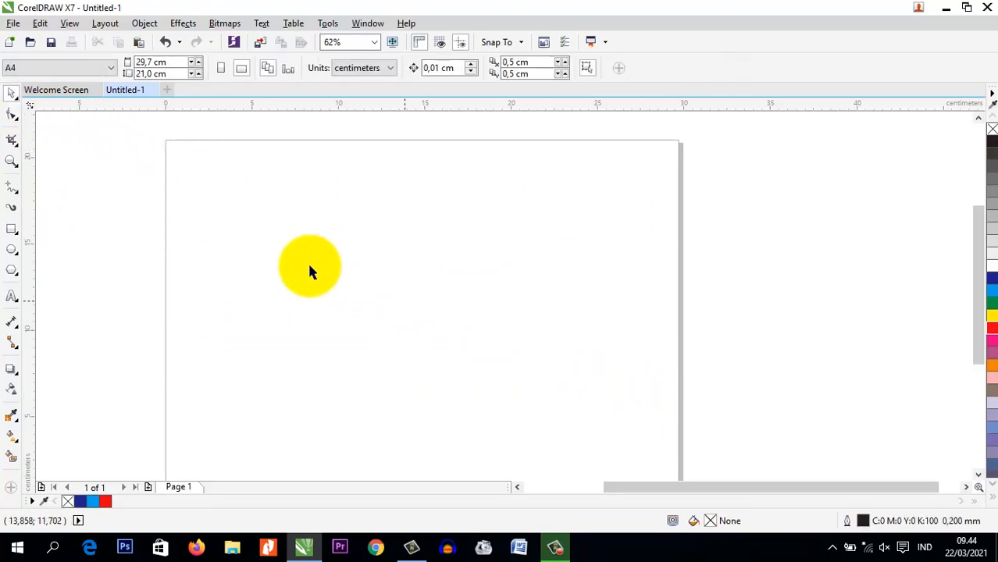
# Draw a rectangle about 21.2 cm wide and 6.8 cm high across the upper part of the page and convert it to curves
pyautogui.click(12, 229)
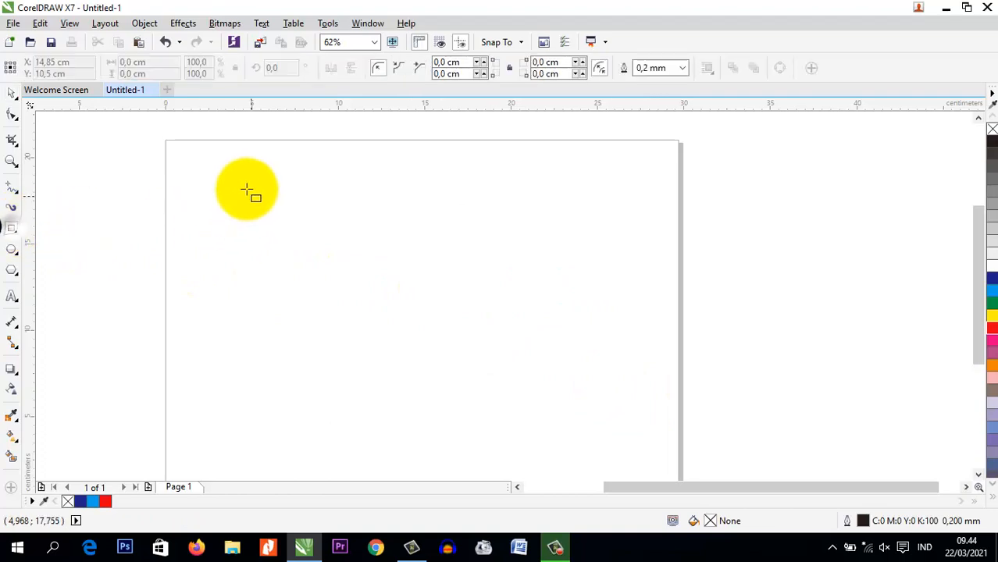
pyautogui.moveTo(232, 176); pyautogui.dragTo(599, 355)
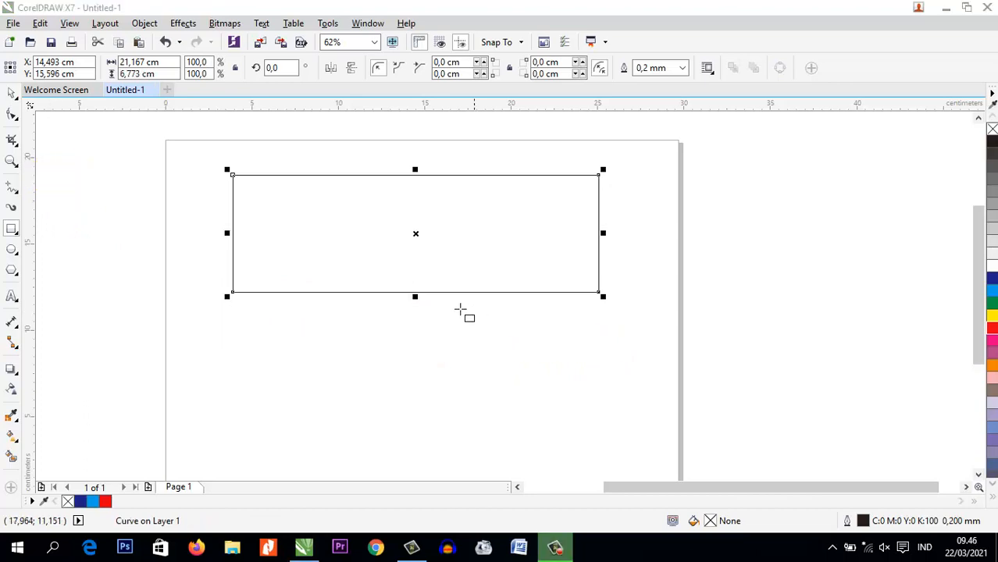
pyautogui.click(12, 117)
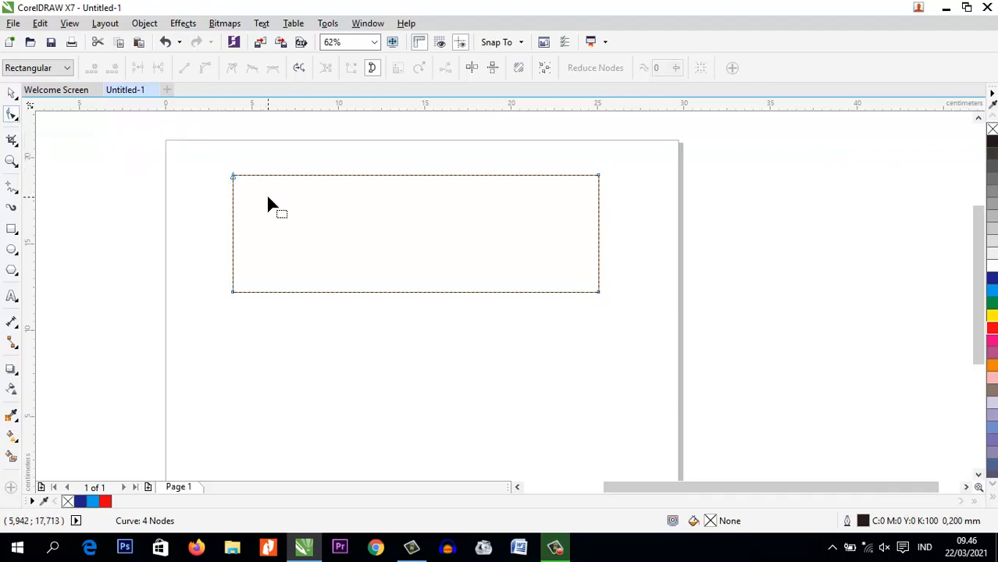
pyautogui.click(12, 93)
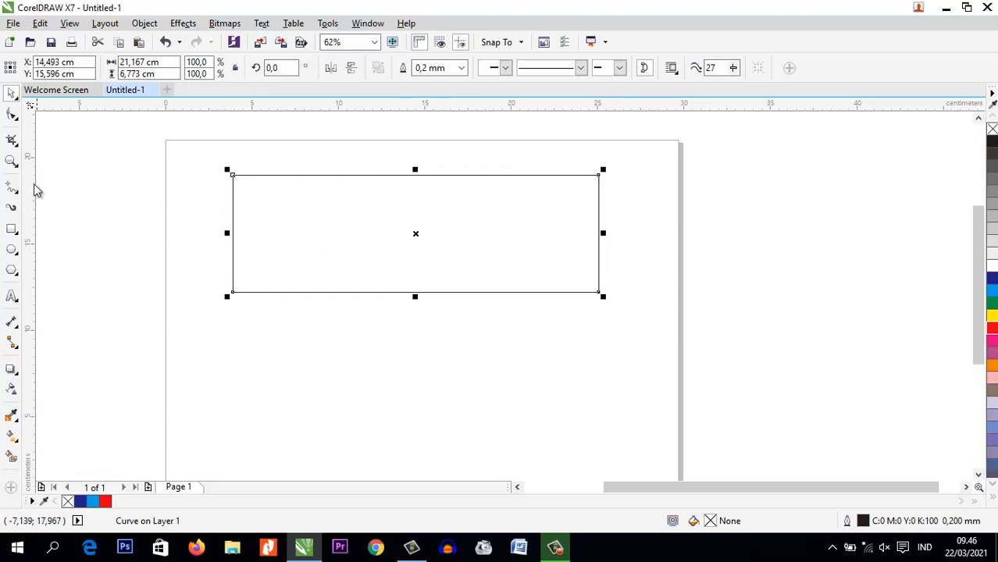
# Add a node with the Shape tool on the rectangle's top edge, about 2.3 cm from its left corner
pyautogui.click(12, 115)
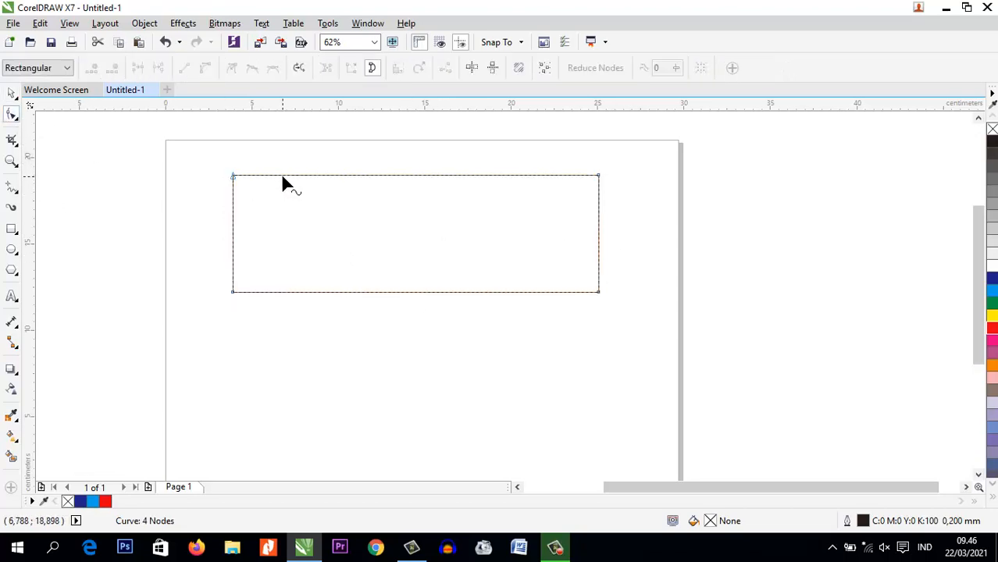
pyautogui.click(273, 174)
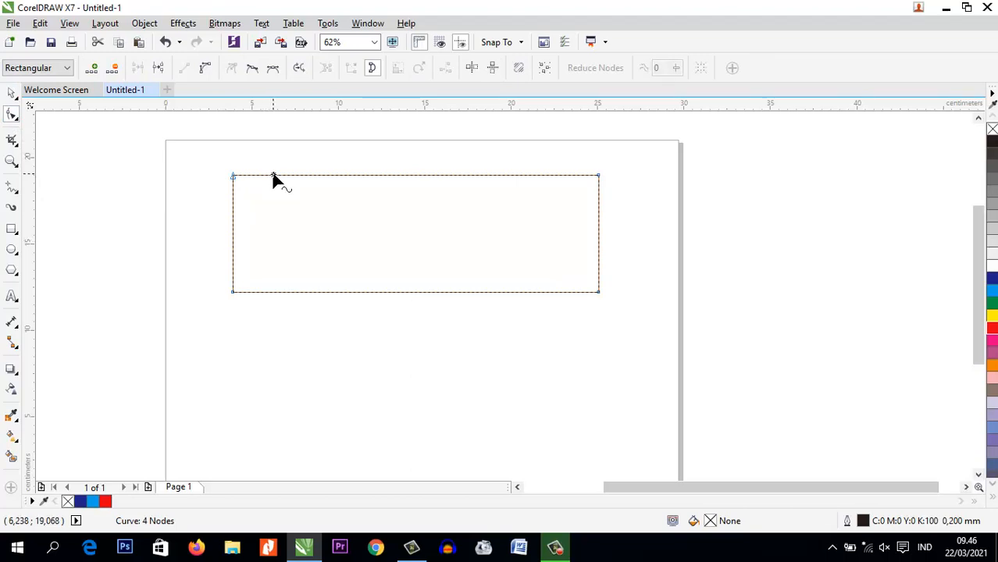
pyautogui.scroll(4, 266, 180)
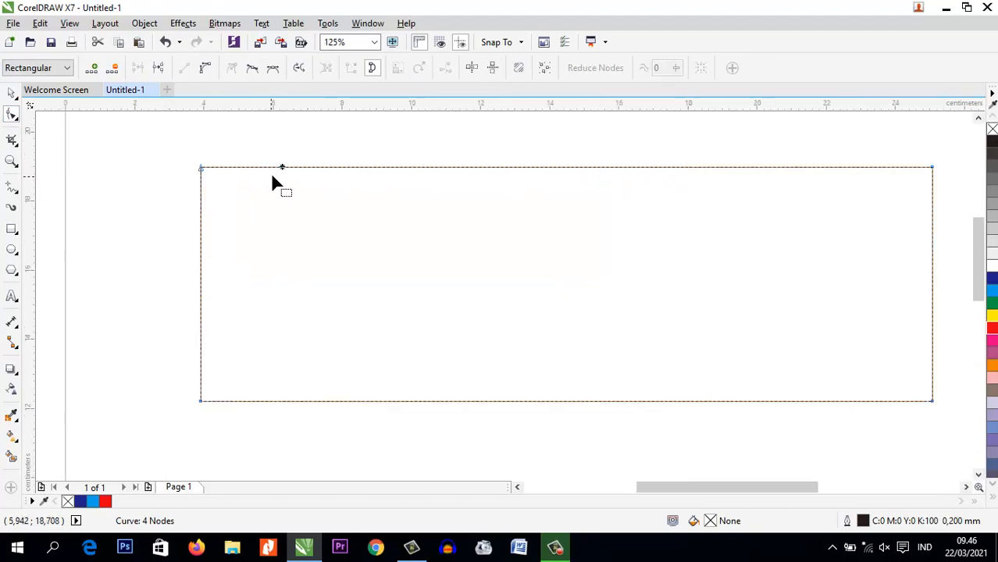
pyautogui.scroll(-1, 275, 177)
pyautogui.scroll(-3, 275, 179)
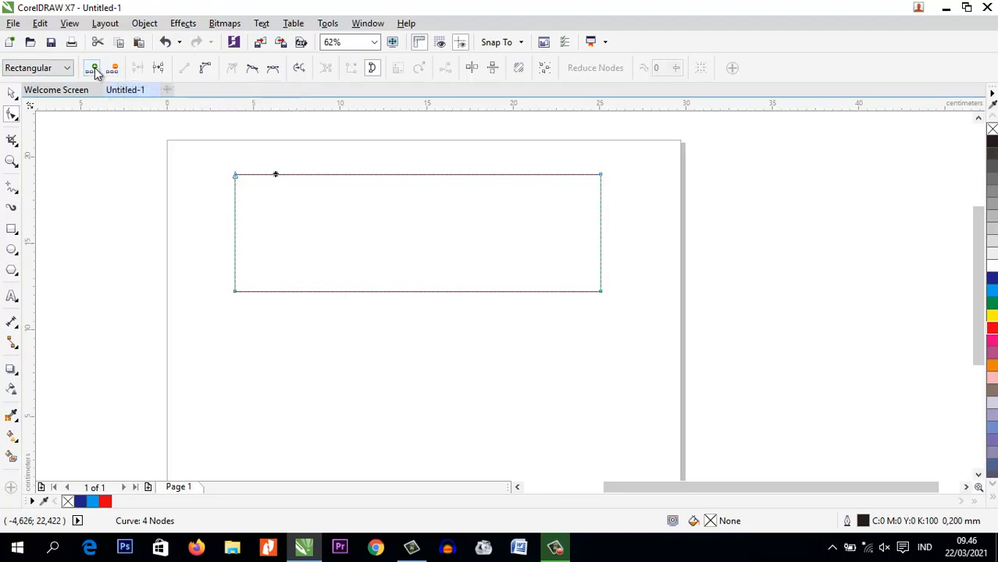
pyautogui.click(93, 69)
pyautogui.press('space')
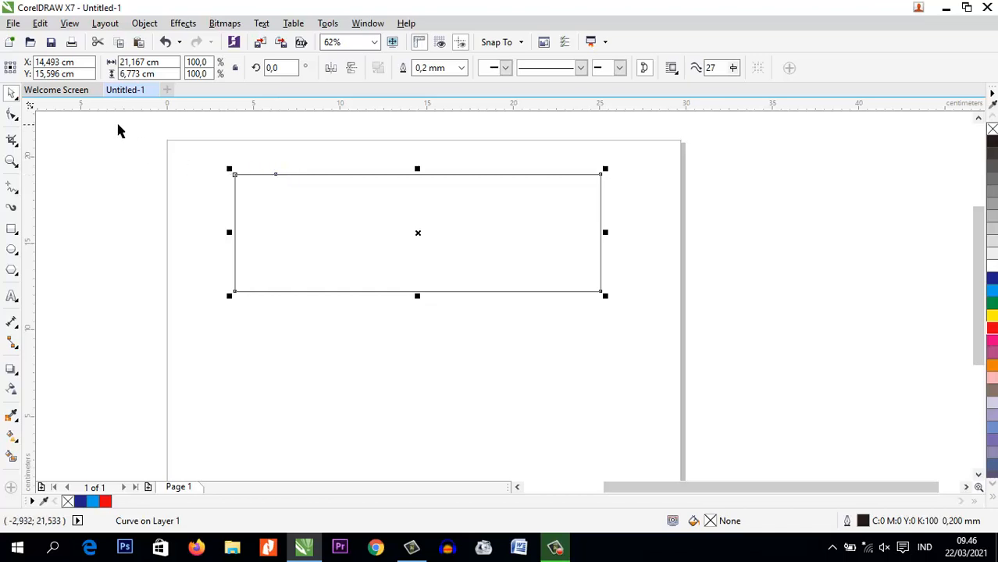
pyautogui.scroll(3, 274, 173)
pyautogui.scroll(-3, 279, 182)
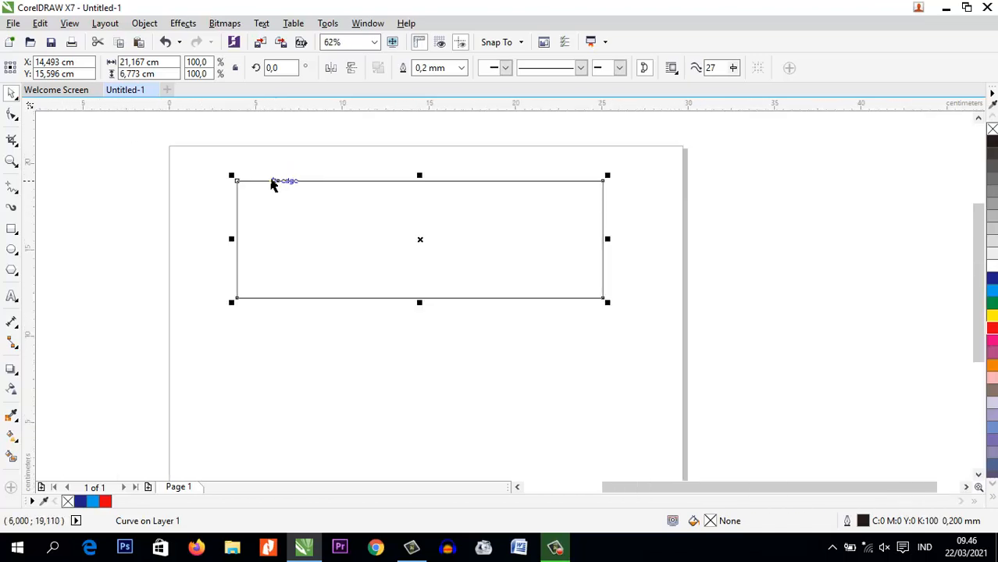
# Move the added top-edge node down to just above the bottom edge with the Shape tool, forming a V-shaped notch
pyautogui.click(12, 114)
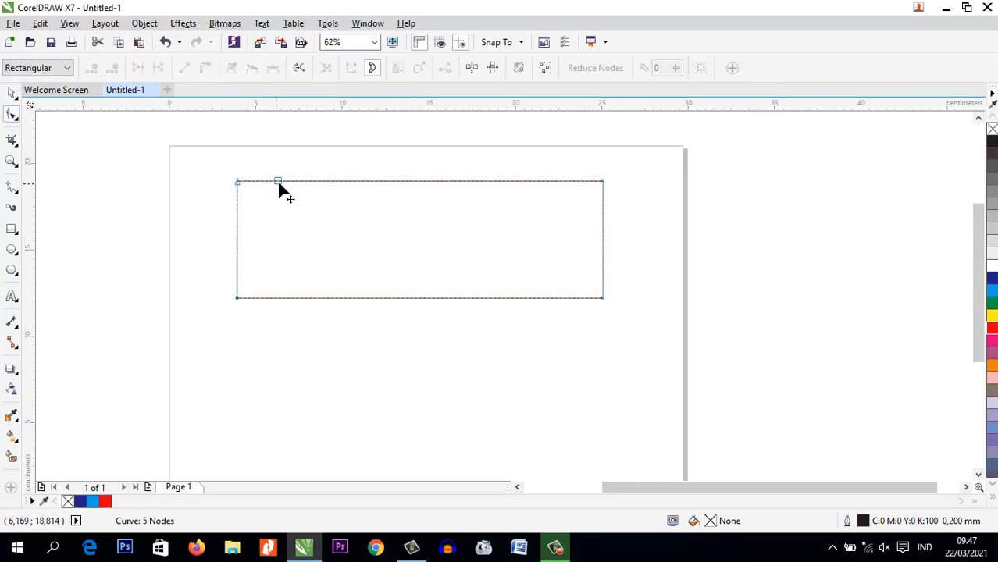
pyautogui.moveTo(278, 184); pyautogui.dragTo(266, 286)
pyautogui.click(315, 273)
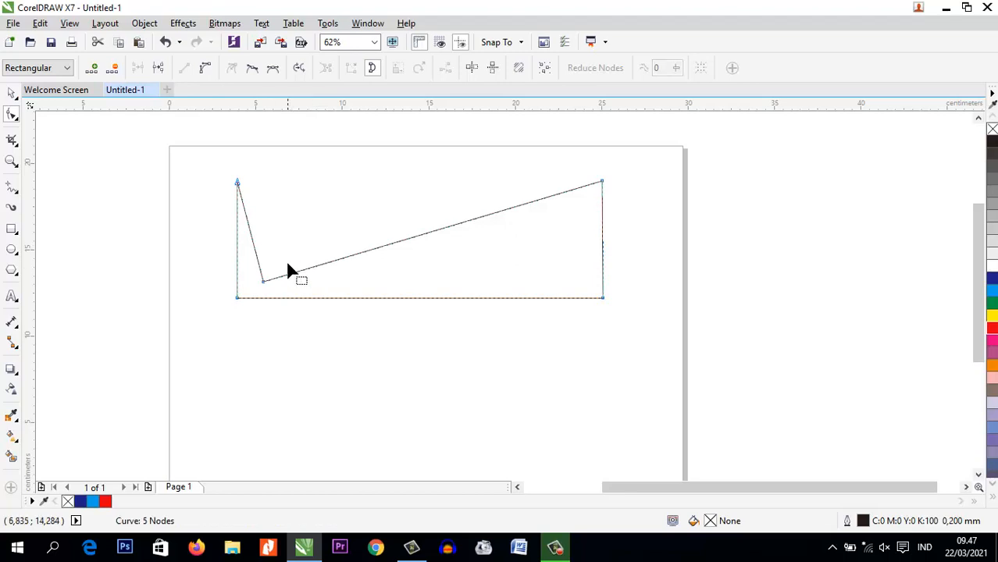
# Add a node on the long slanted edge just right of the notch and raise it level with the top corners
pyautogui.click(303, 268)
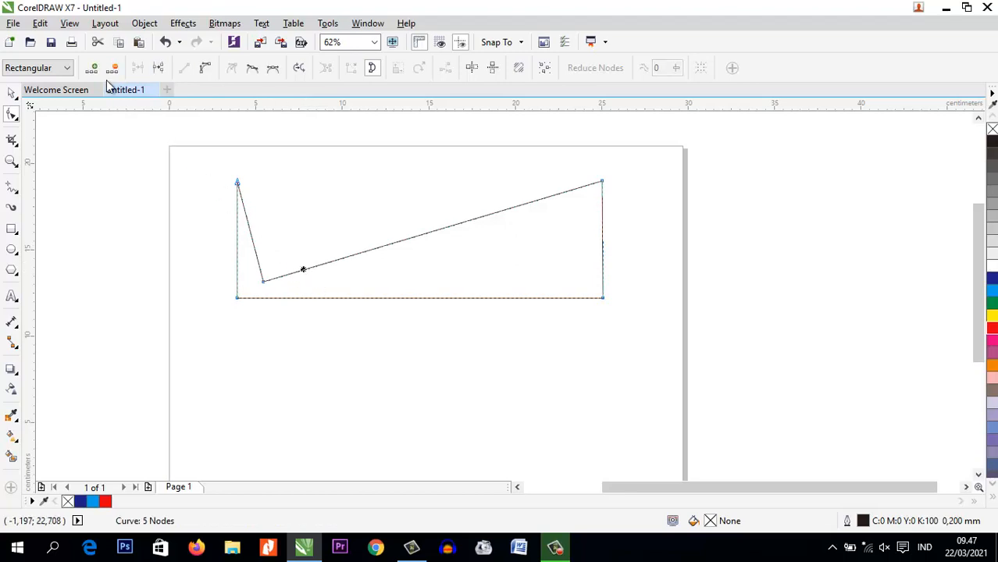
pyautogui.click(92, 68)
pyautogui.moveTo(303, 270); pyautogui.dragTo(282, 184)
# Add another node on the top edge right of the new peak and pull it down level with the first notch
pyautogui.click(318, 181)
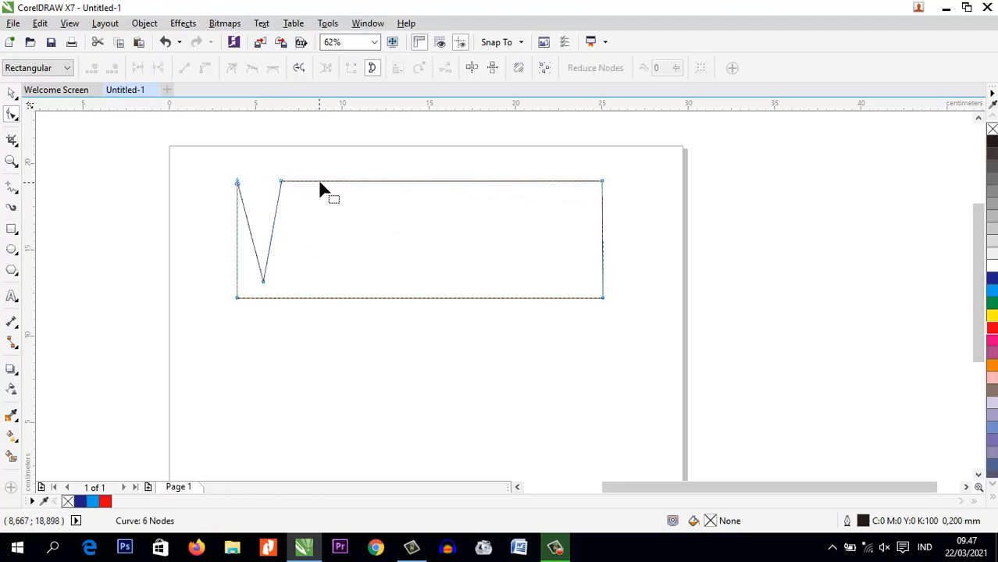
pyautogui.click(92, 67)
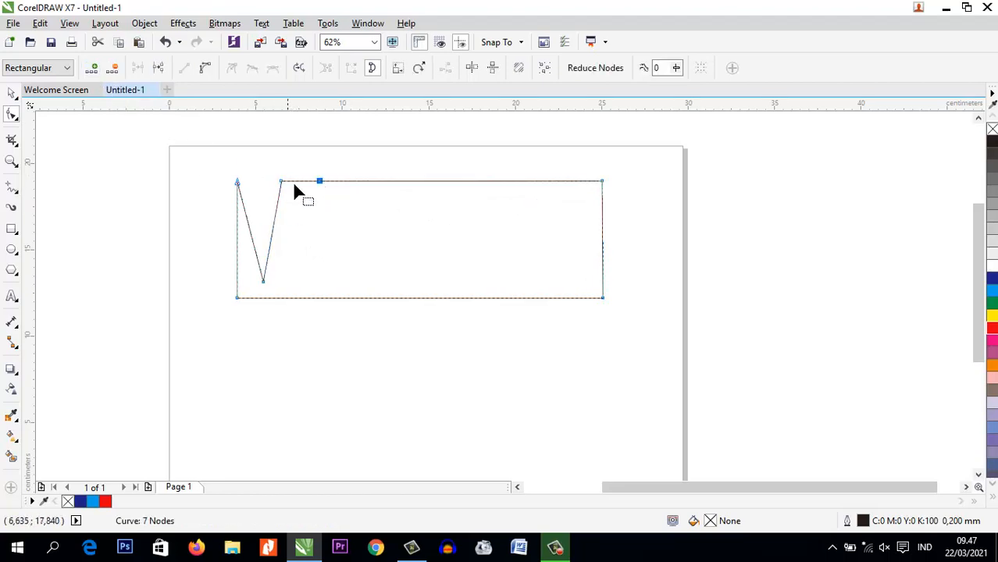
pyautogui.moveTo(320, 183); pyautogui.dragTo(295, 290)
pyautogui.click(359, 266)
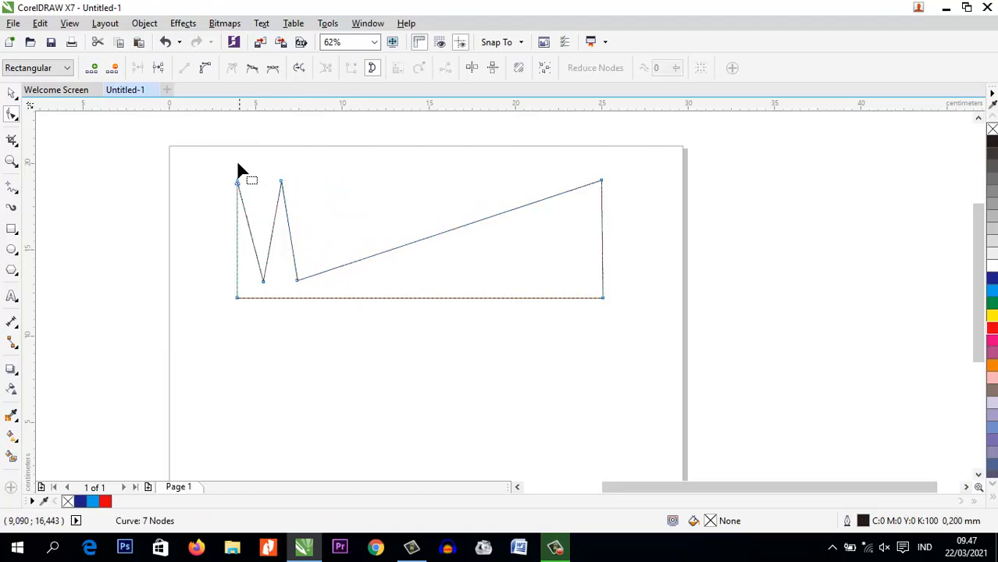
# Add a node on the long slanted edge and raise it level with the other peaks, about 9.8 cm along the horizontal ruler
pyautogui.click(359, 261)
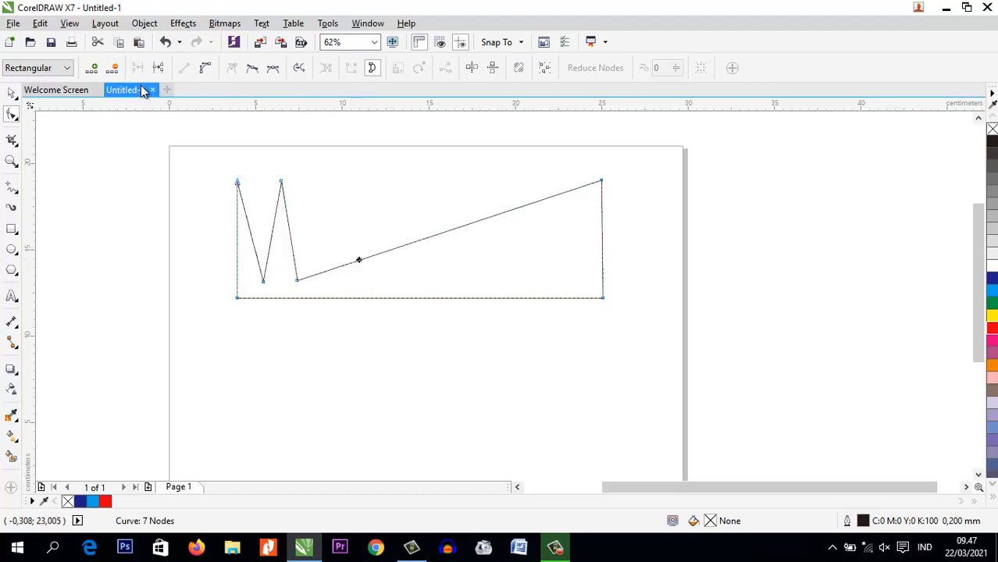
pyautogui.click(92, 68)
pyautogui.moveTo(358, 261); pyautogui.dragTo(327, 186)
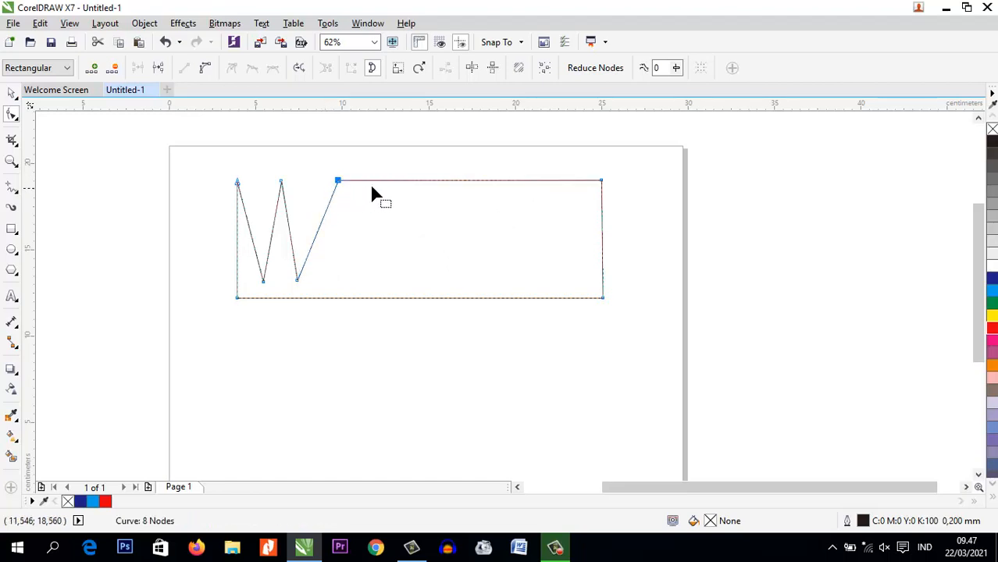
# Add a node on the top edge right of the newest peak and pull it down to form a third notch
pyautogui.click(375, 181)
pyautogui.click(95, 69)
pyautogui.moveTo(376, 182); pyautogui.dragTo(359, 275)
# Add a node right of the third notch, raise it to peak level, and shift the third and second notch nodes right to even the zigzag
pyautogui.click(426, 250)
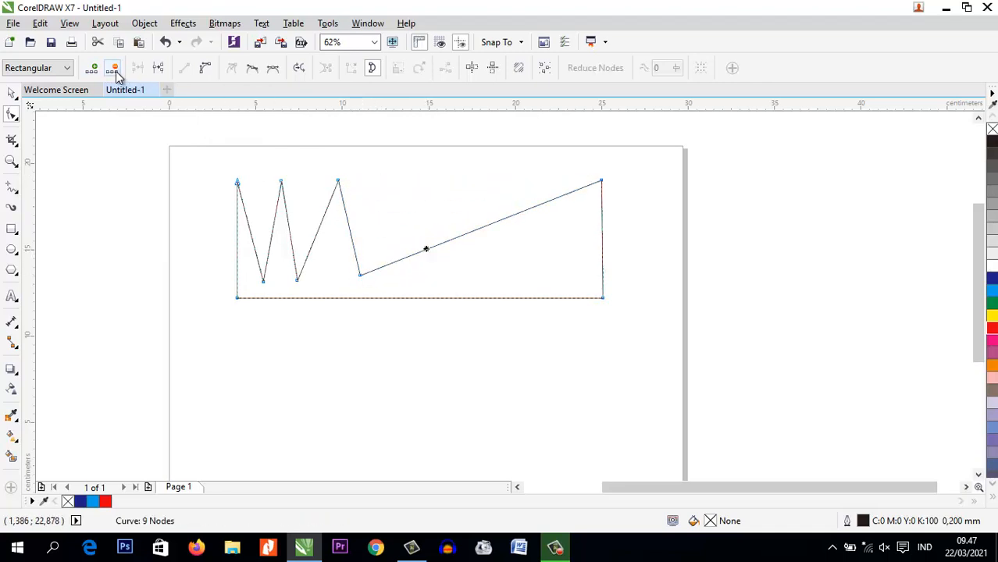
pyautogui.click(91, 68)
pyautogui.moveTo(427, 252); pyautogui.dragTo(396, 182)
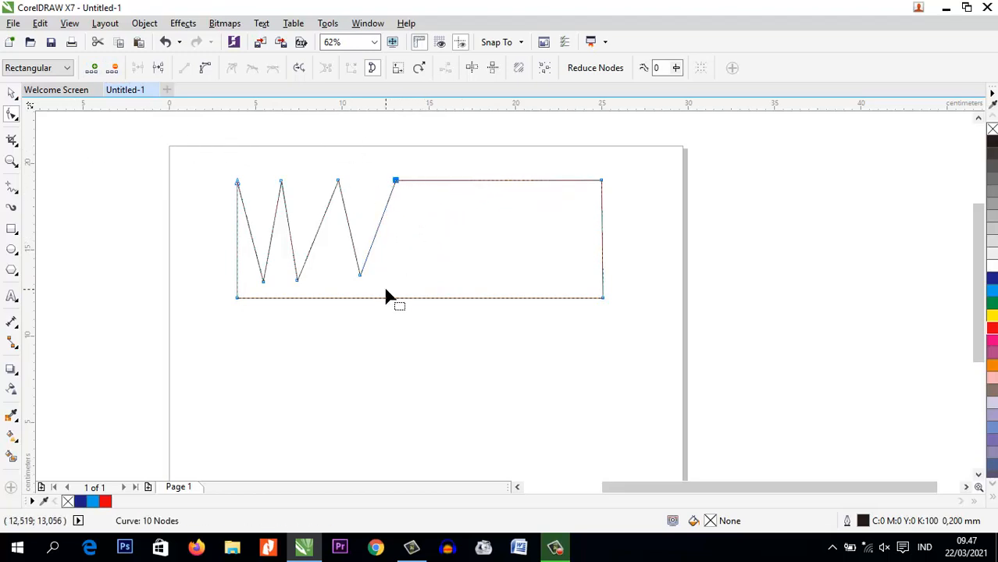
pyautogui.moveTo(361, 275); pyautogui.dragTo(368, 273)
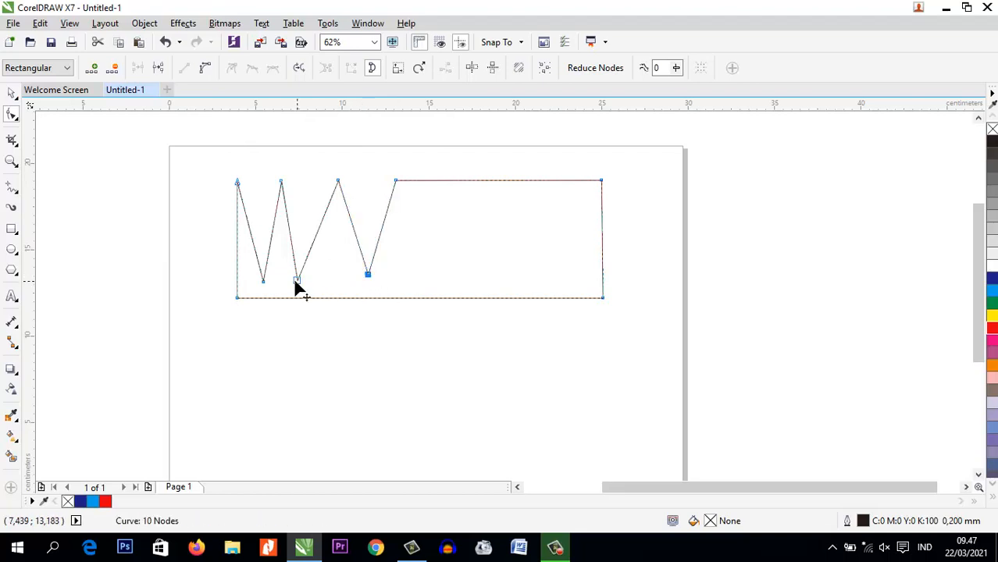
pyautogui.moveTo(295, 279); pyautogui.dragTo(314, 281)
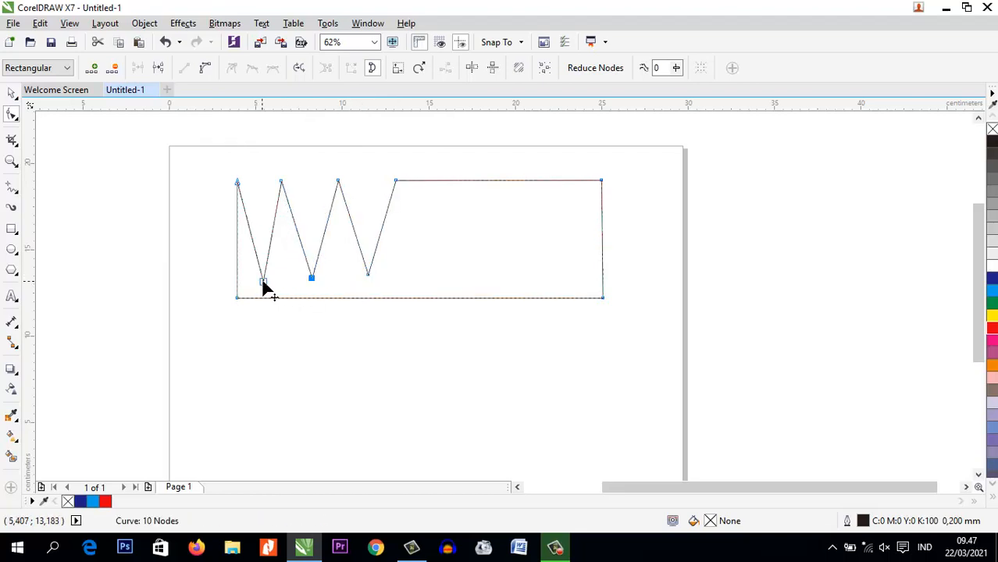
# Delete the shape's bottom-right corner node
pyautogui.click(265, 283)
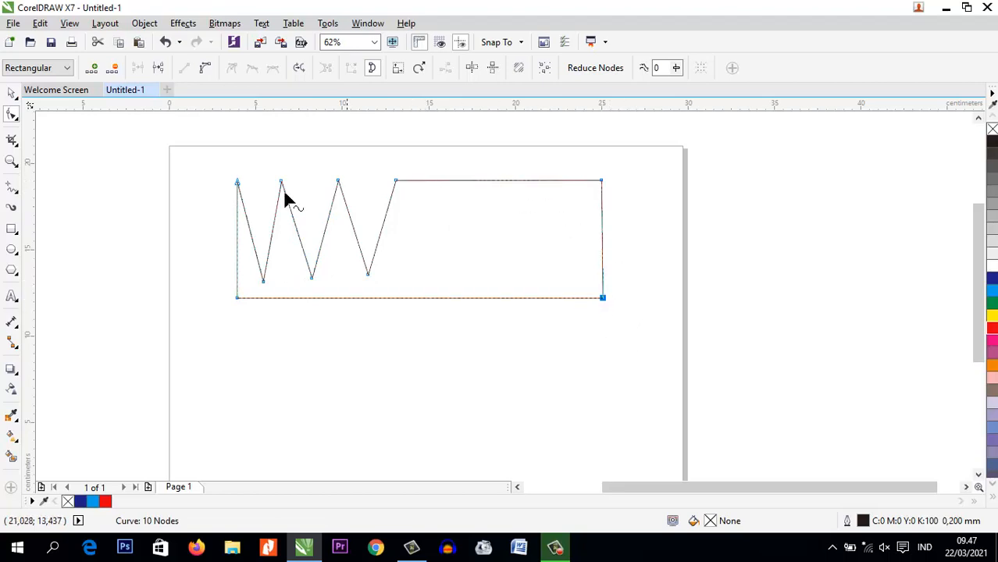
pyautogui.click(114, 69)
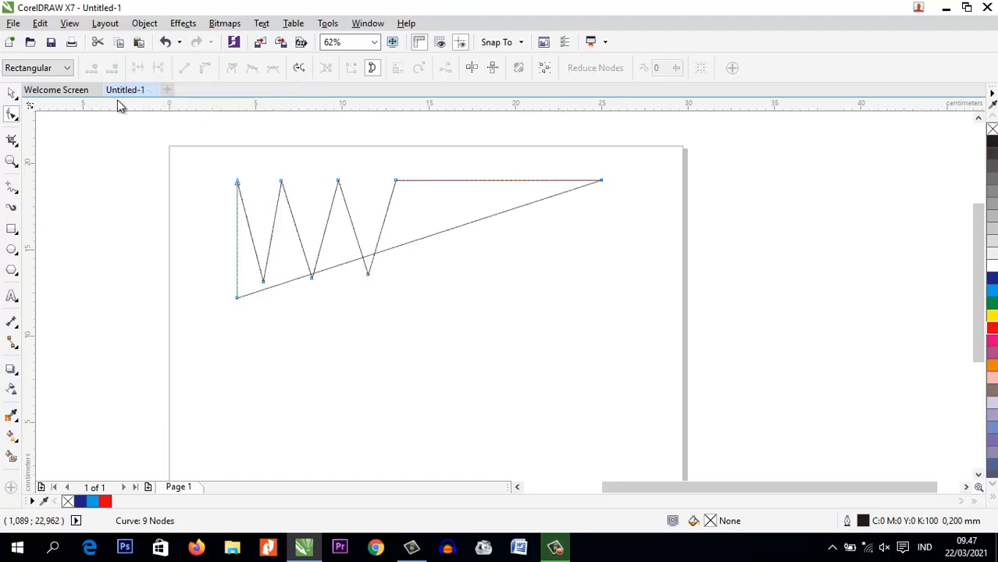
# Convert the long slanted bottom edge to a curve and pull both its control handles downward so it bulges below the zigzag
pyautogui.click(399, 247)
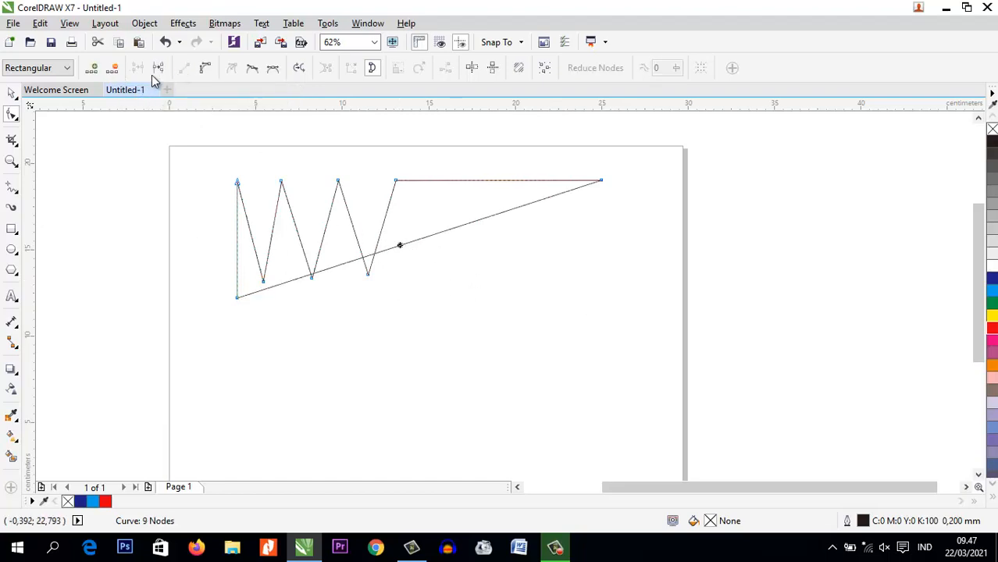
pyautogui.click(206, 68)
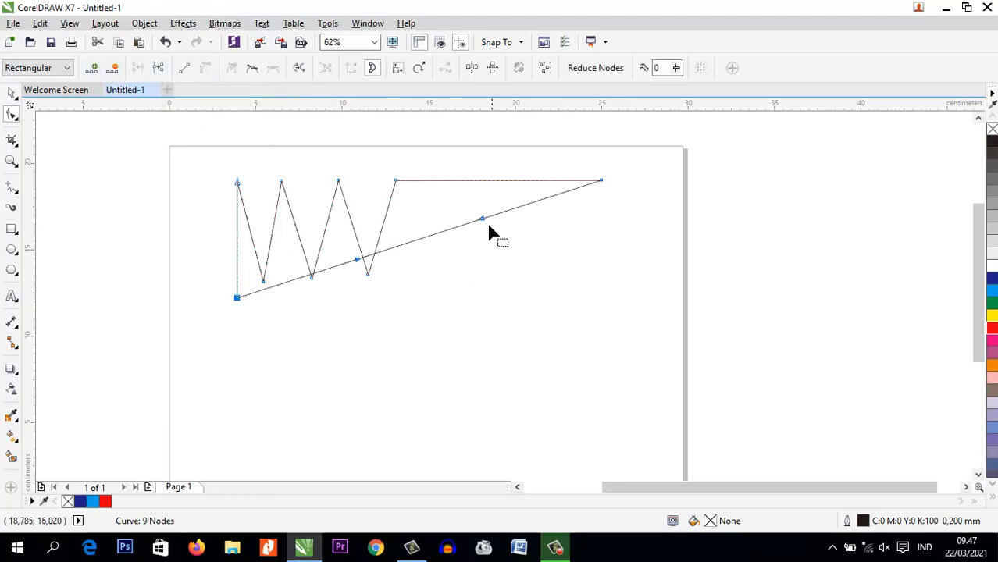
pyautogui.moveTo(481, 220); pyautogui.dragTo(573, 365)
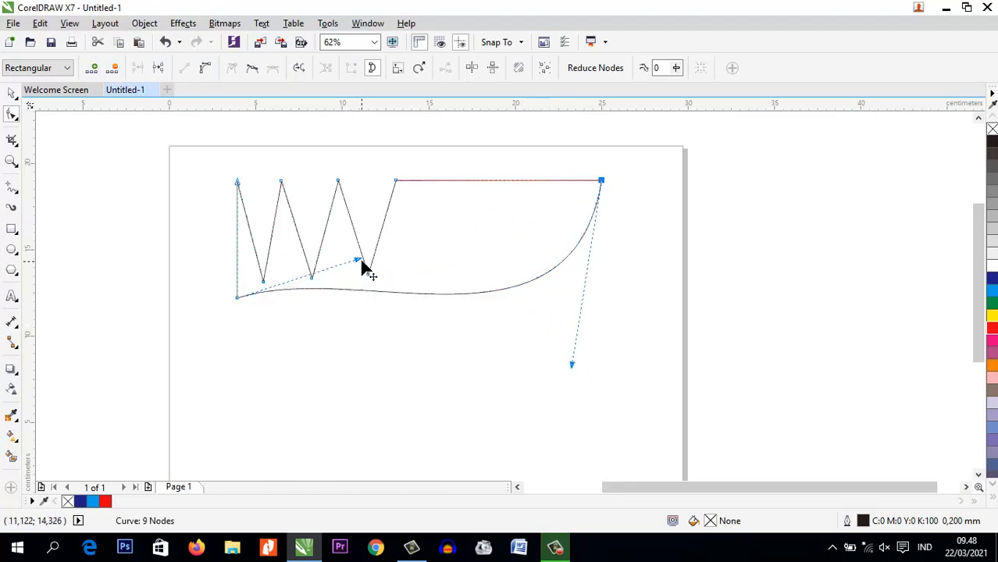
pyautogui.moveTo(360, 261); pyautogui.dragTo(354, 315)
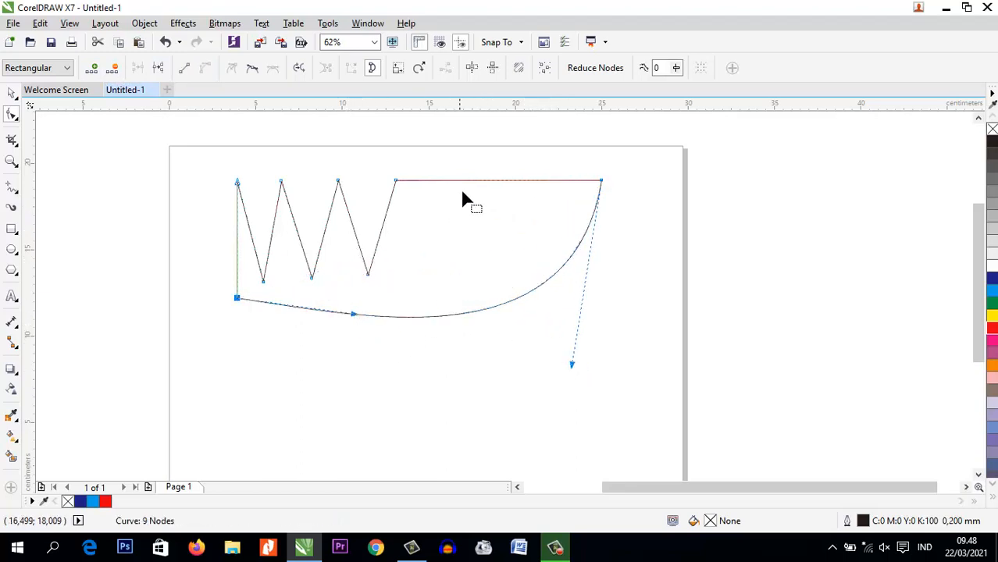
# Delete the top-right corner node of the shape
pyautogui.click(602, 182)
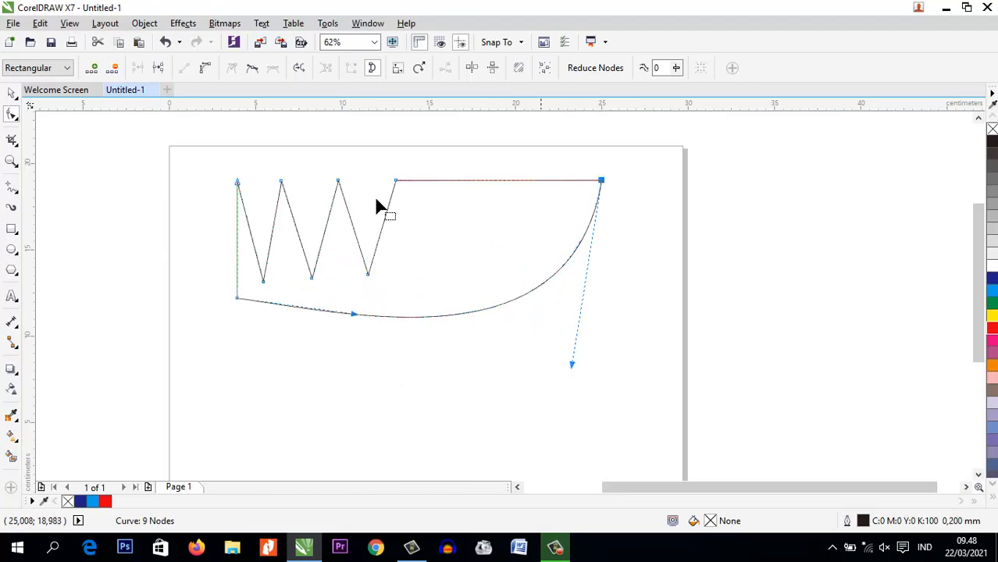
pyautogui.press('Delete')
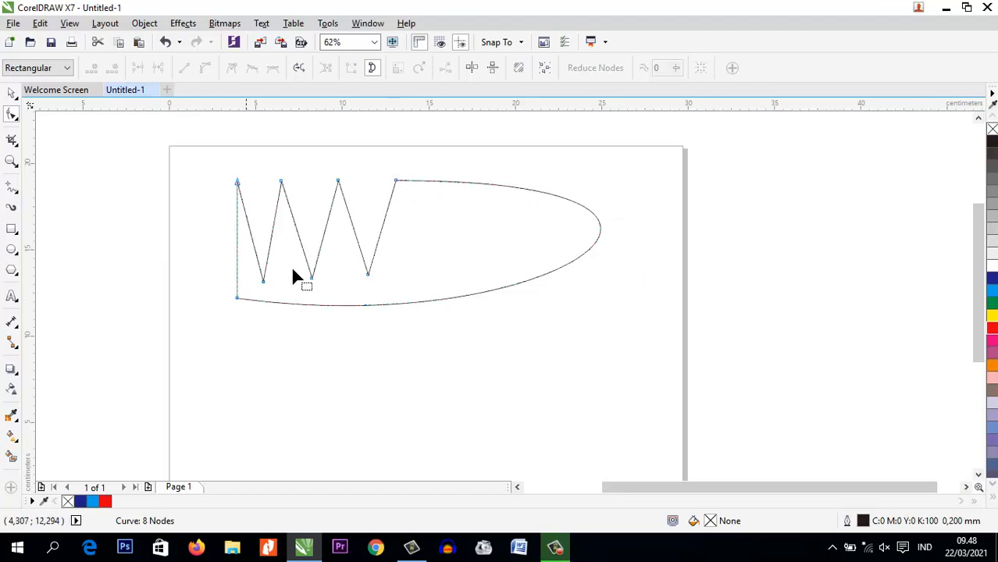
# Straighten the rounded right segment into a line, moving it about 10 cm right and 3 cm down, and shift the left edge about 6 cm left
pyautogui.click(501, 186)
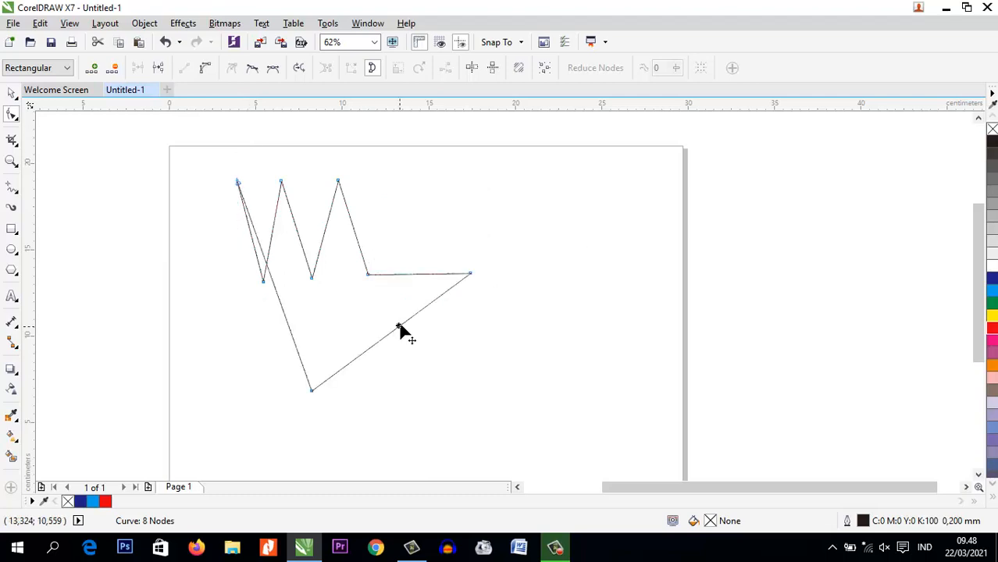
pyautogui.moveTo(400, 324); pyautogui.dragTo(455, 201)
pyautogui.moveTo(418, 232); pyautogui.dragTo(510, 277)
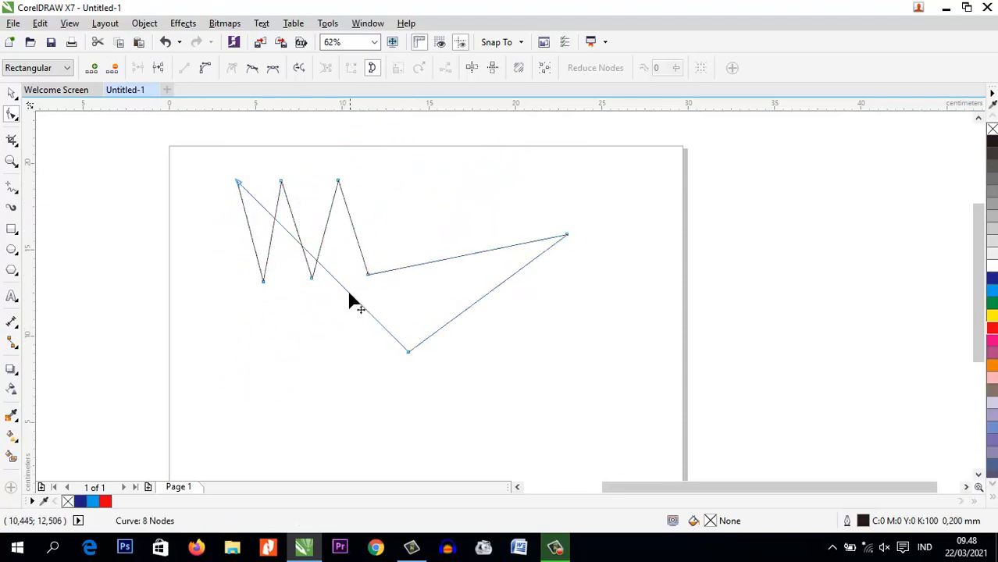
pyautogui.moveTo(348, 293); pyautogui.dragTo(243, 316)
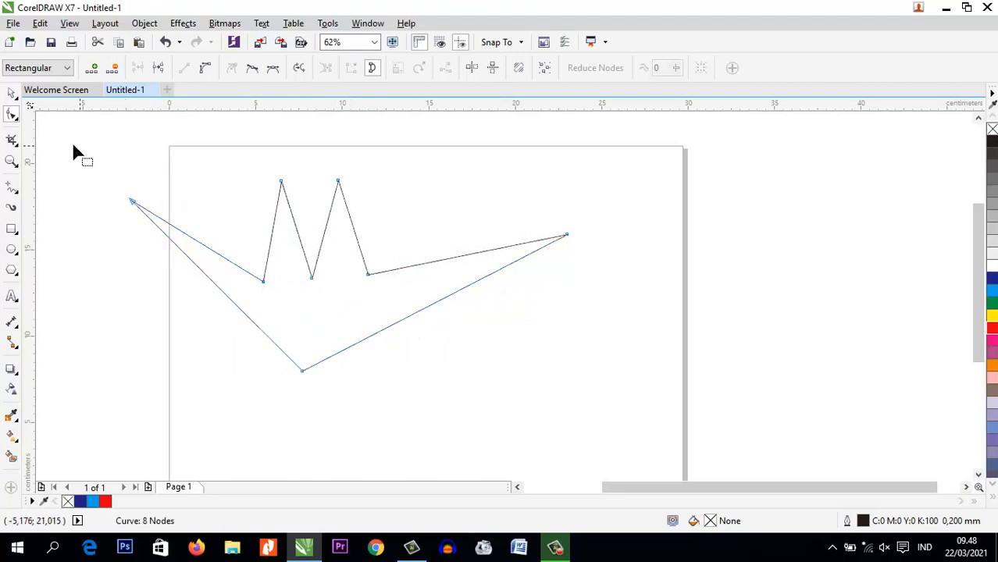
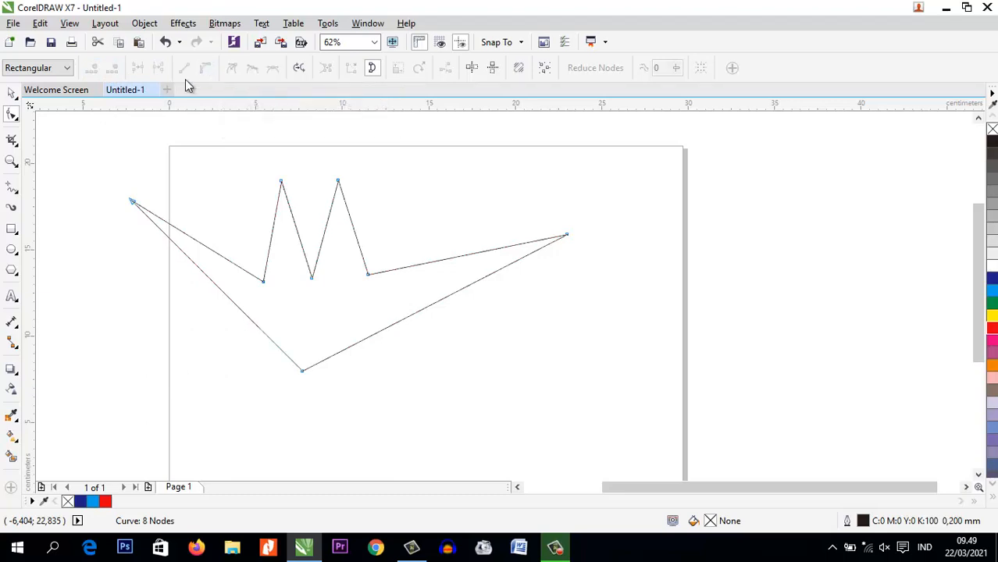
# Select the whole zigzag shape and delete it from the page
pyautogui.click(11, 93)
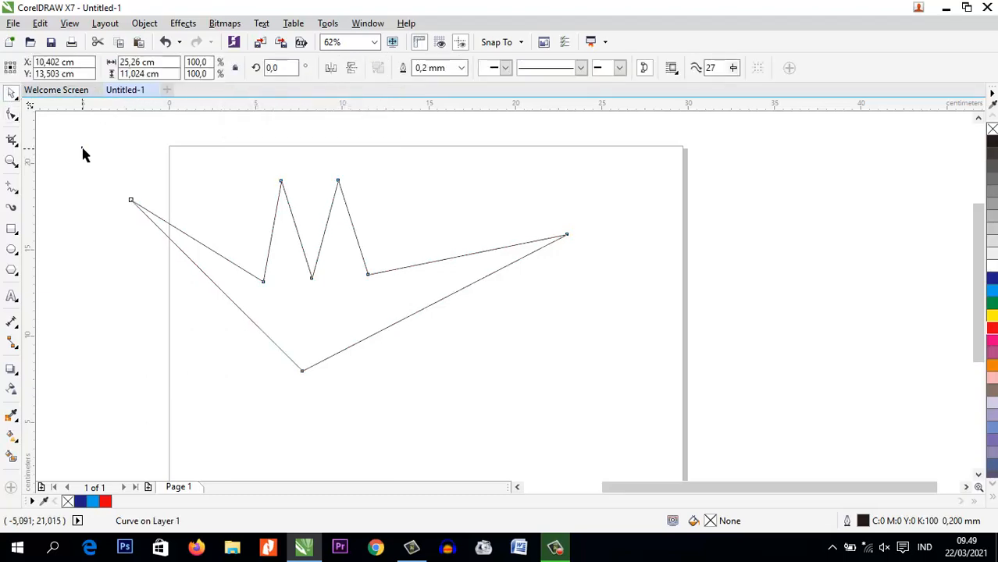
pyautogui.moveTo(74, 123); pyautogui.dragTo(627, 435)
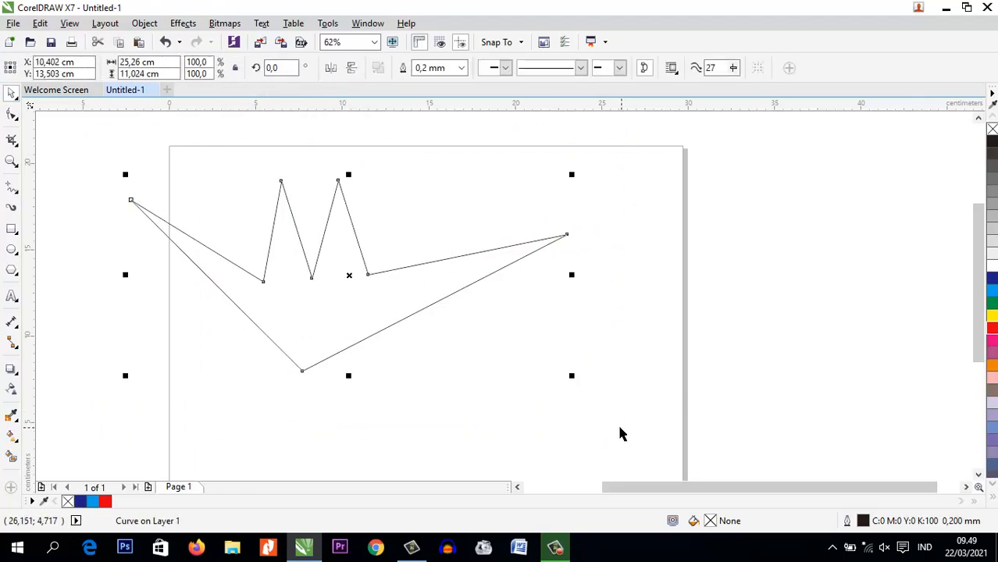
pyautogui.press('Delete')
# Draw a rectangle about 10 by 4.4 cm in the upper middle of the page and convert it to curves
pyautogui.click(11, 229)
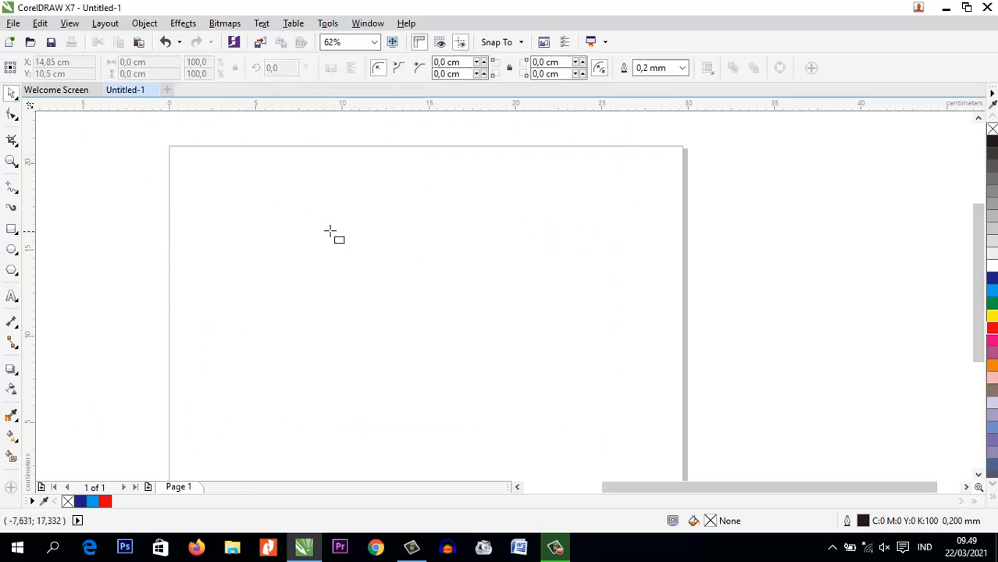
pyautogui.moveTo(318, 211); pyautogui.dragTo(492, 289)
pyautogui.hotkey('ctrl', 'q')
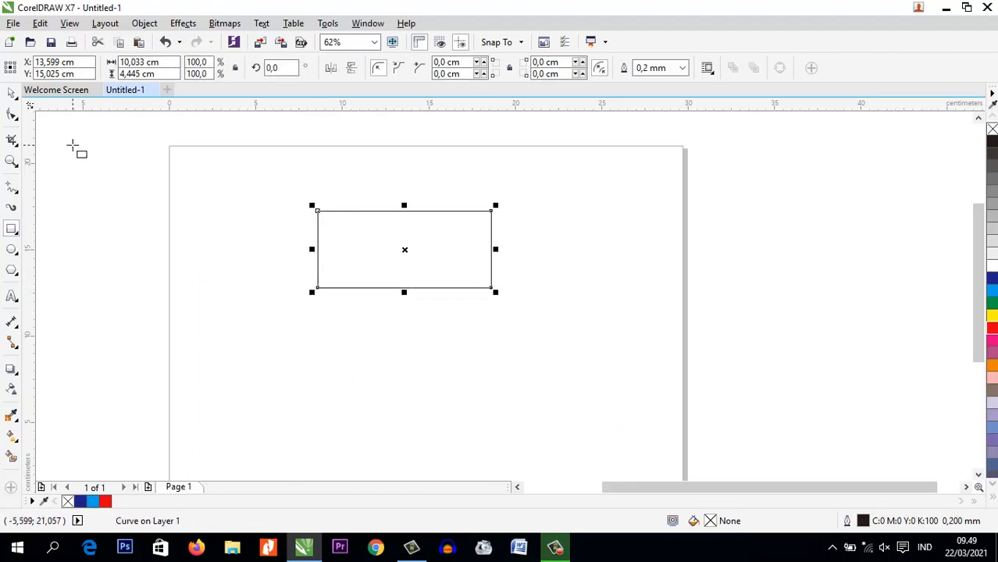
# Add a node near the left end of the rectangle's top edge and pull it down about 3 cm into a valley
pyautogui.click(12, 115)
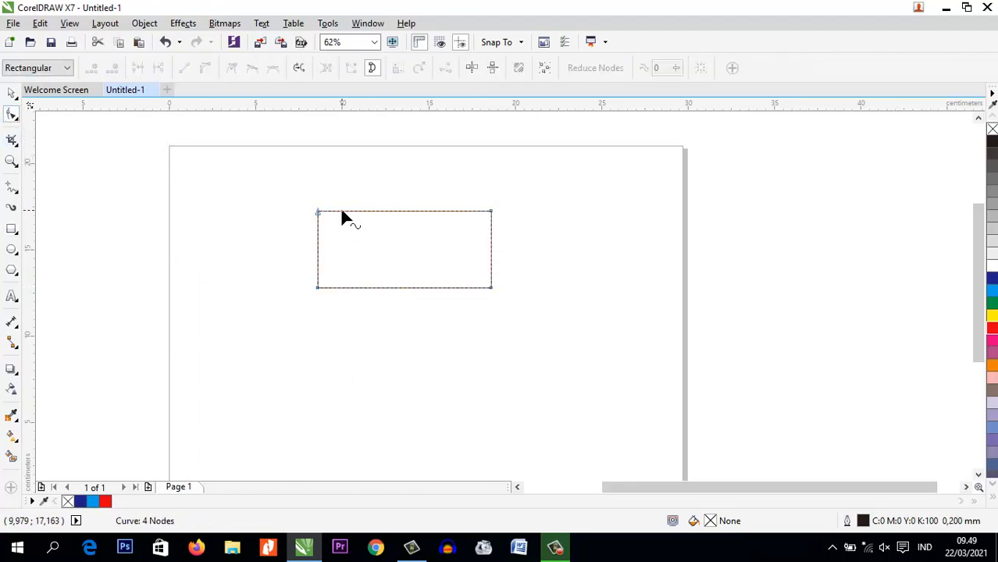
pyautogui.moveTo(342, 211); pyautogui.dragTo(343, 212)
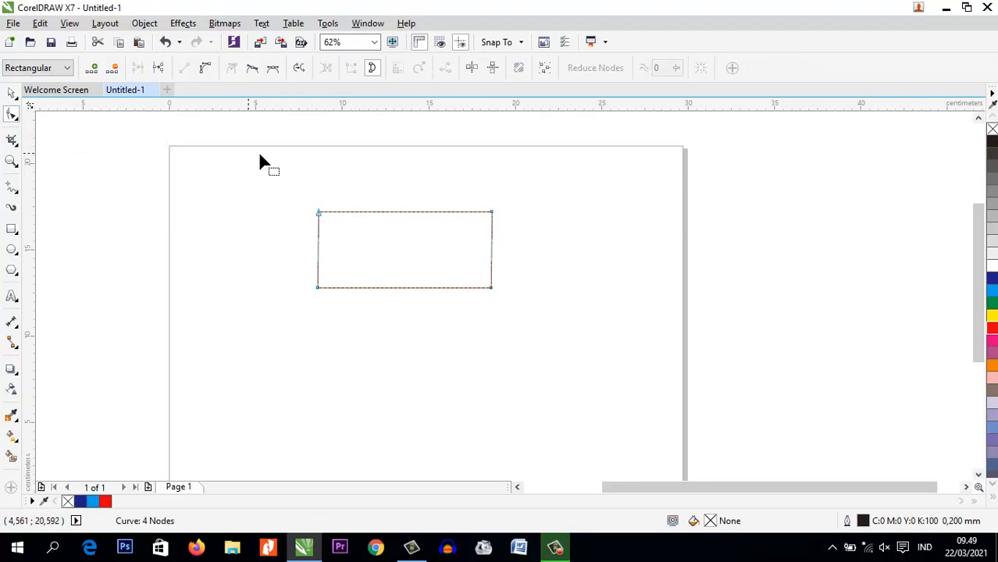
pyautogui.hotkey('ctrl', 'z')
pyautogui.click(349, 211)
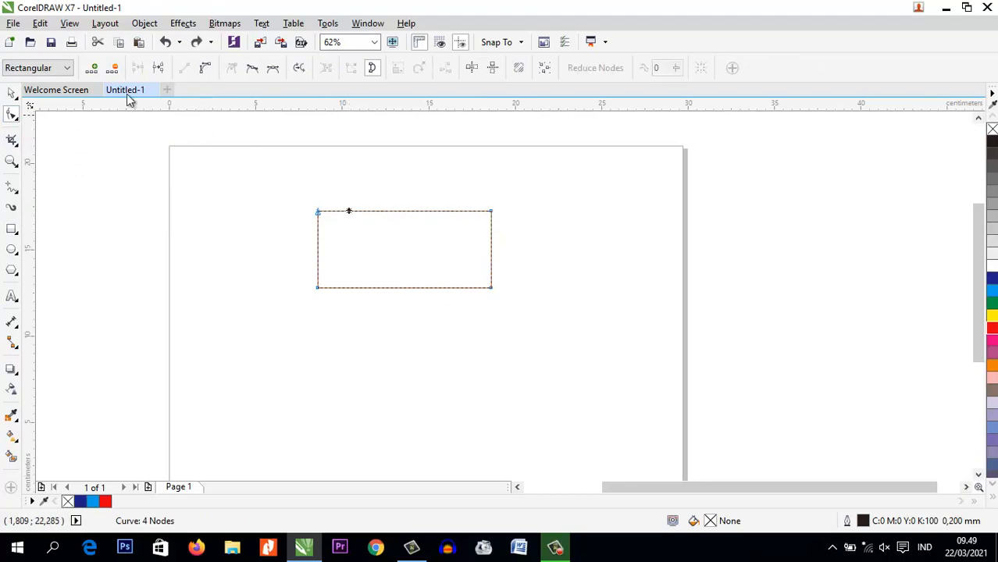
pyautogui.click(91, 68)
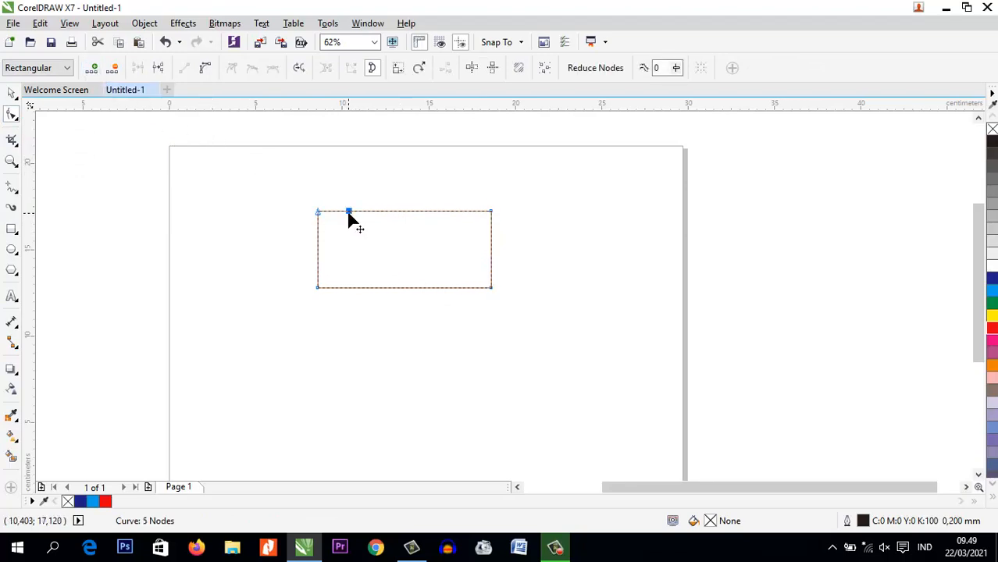
pyautogui.moveTo(349, 214); pyautogui.dragTo(340, 267)
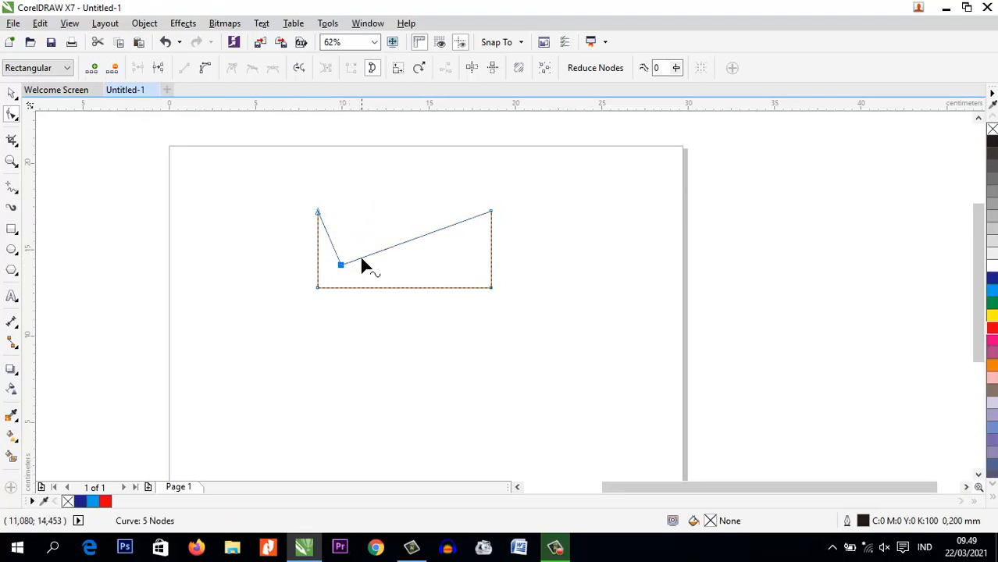
# Add a node on the long slanted segment and raise it to the top corners' height, forming the first inner peak
pyautogui.click(361, 260)
pyautogui.scroll(2, 364, 260)
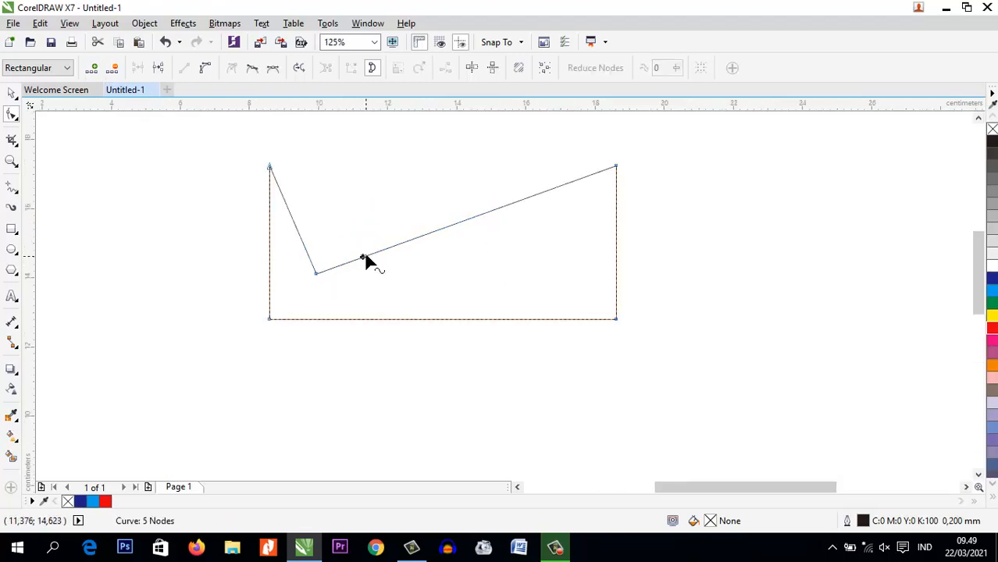
pyautogui.click(94, 69)
pyautogui.moveTo(365, 261); pyautogui.dragTo(351, 166)
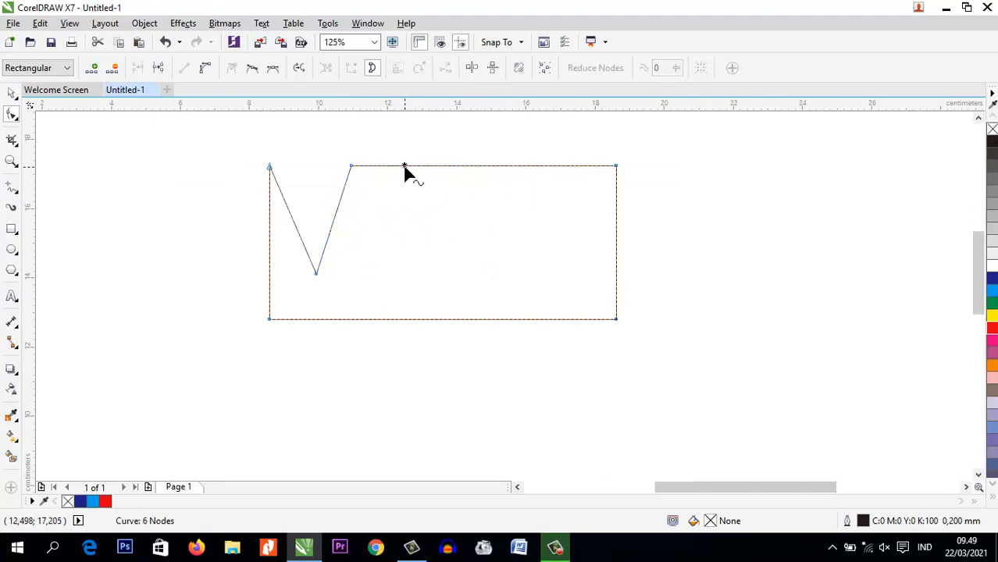
# Add two more nodes on the top edge, one pulled down as the second valley and one raised as the second inner peak
pyautogui.click(405, 167)
pyautogui.click(91, 68)
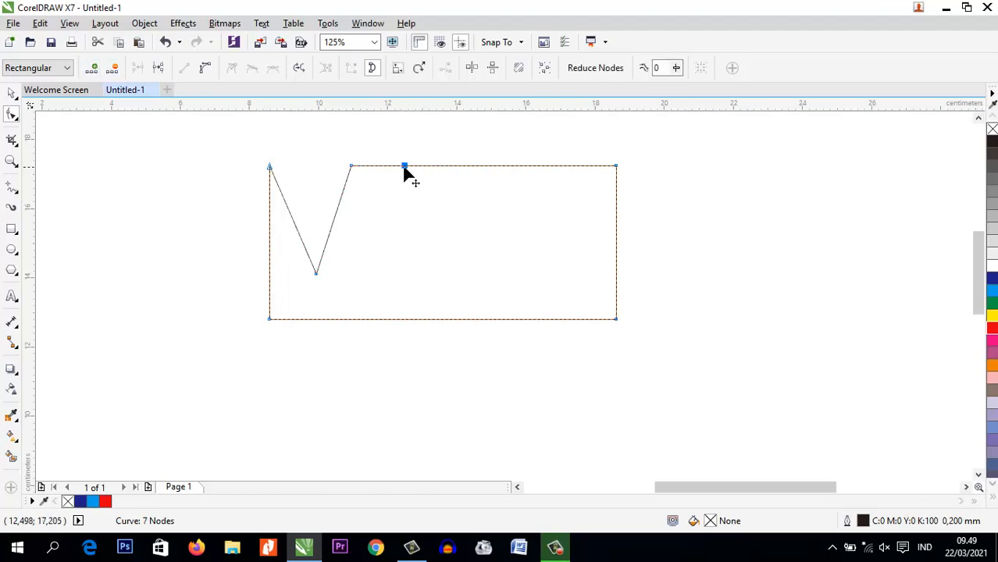
pyautogui.moveTo(404, 166); pyautogui.dragTo(386, 271)
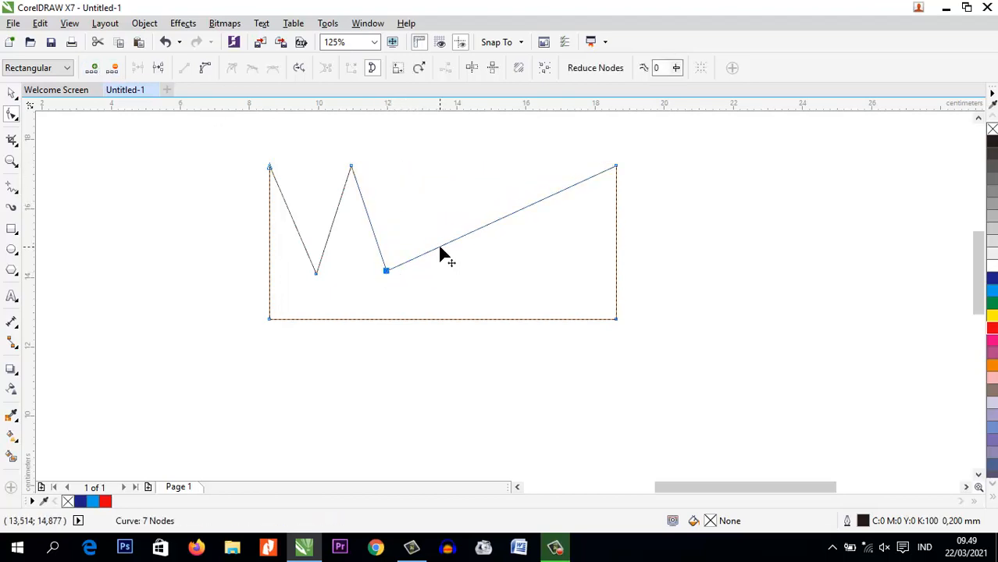
pyautogui.click(440, 247)
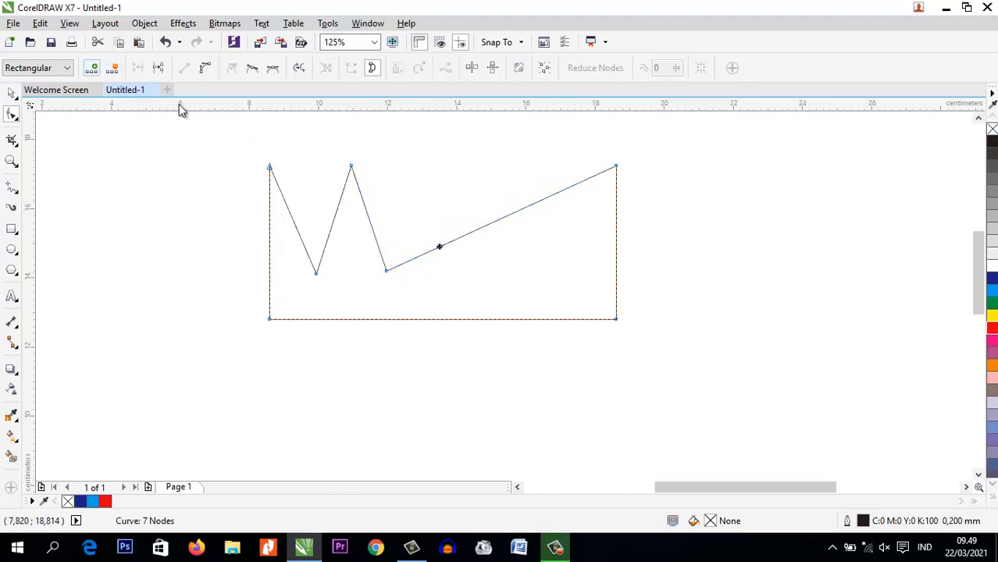
pyautogui.press('+')
pyautogui.moveTo(439, 248); pyautogui.dragTo(423, 168)
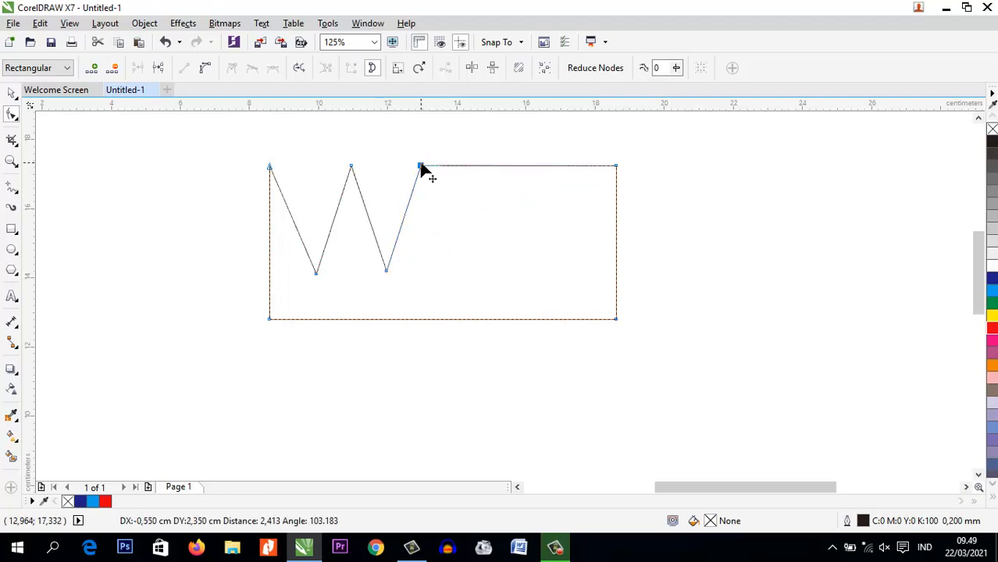
# Extend the zigzag with a third valley node and a third inner peak node level with the existing ones
pyautogui.click(479, 165)
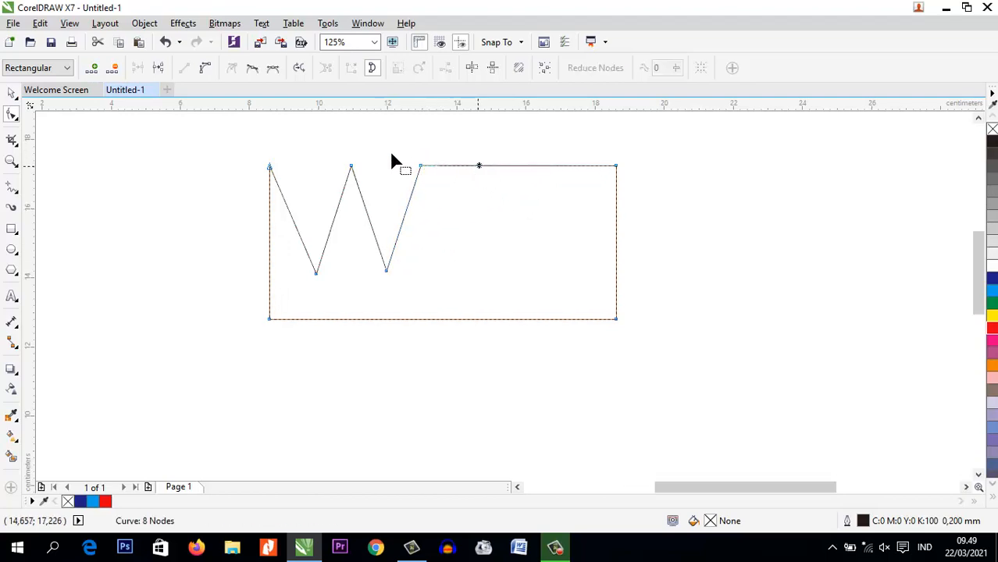
pyautogui.click(91, 68)
pyautogui.moveTo(480, 168); pyautogui.dragTo(452, 275)
pyautogui.click(508, 235)
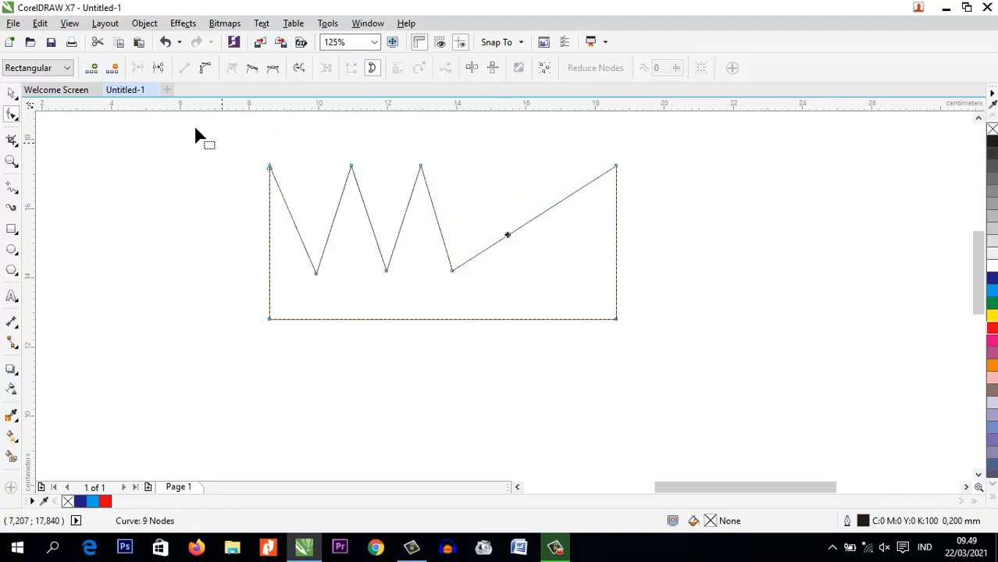
pyautogui.click(92, 68)
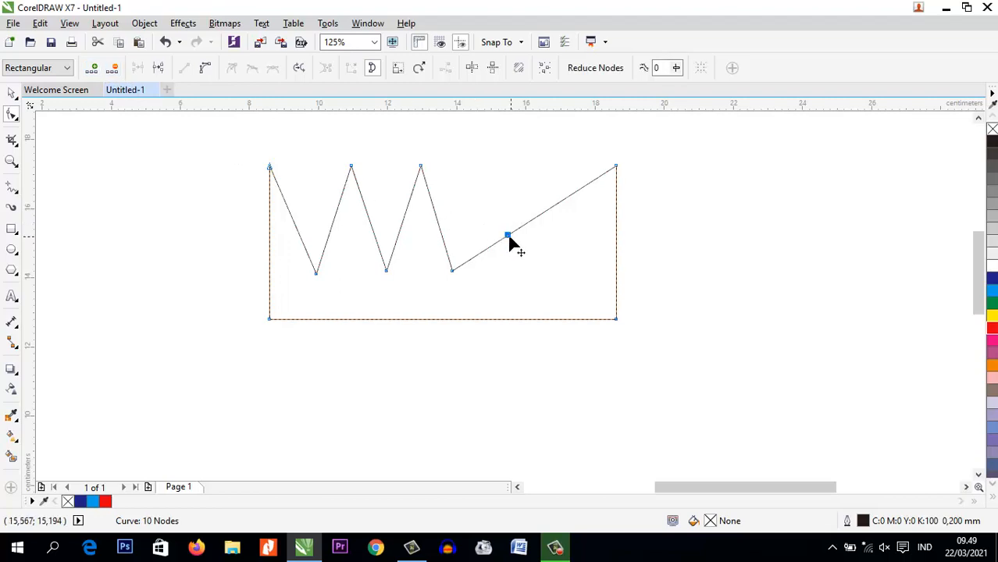
pyautogui.moveTo(509, 237); pyautogui.dragTo(493, 166)
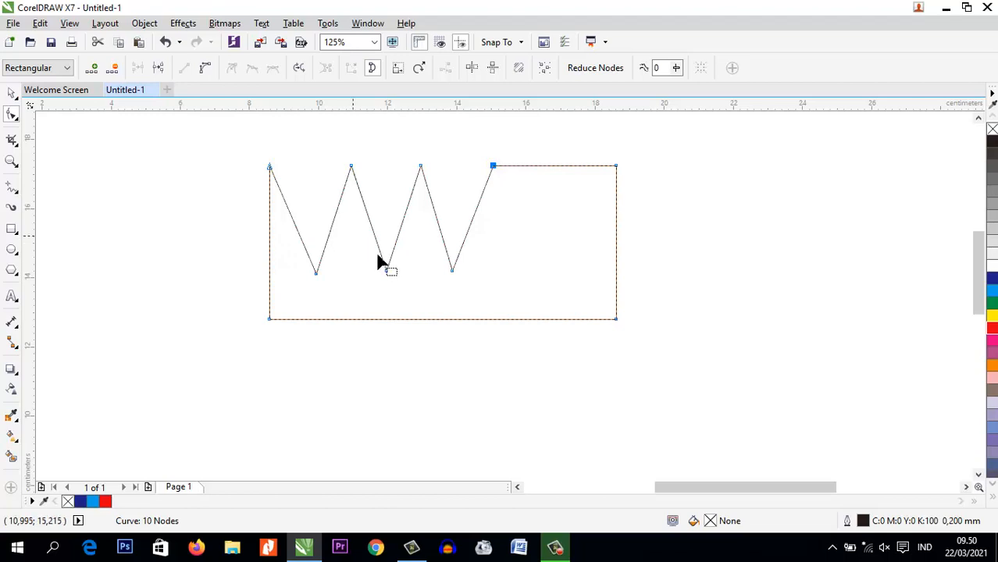
# Add a fourth valley on the remaining top edge and shift the third valley and the second and third inner peaks right for evener spacing
pyautogui.click(551, 165)
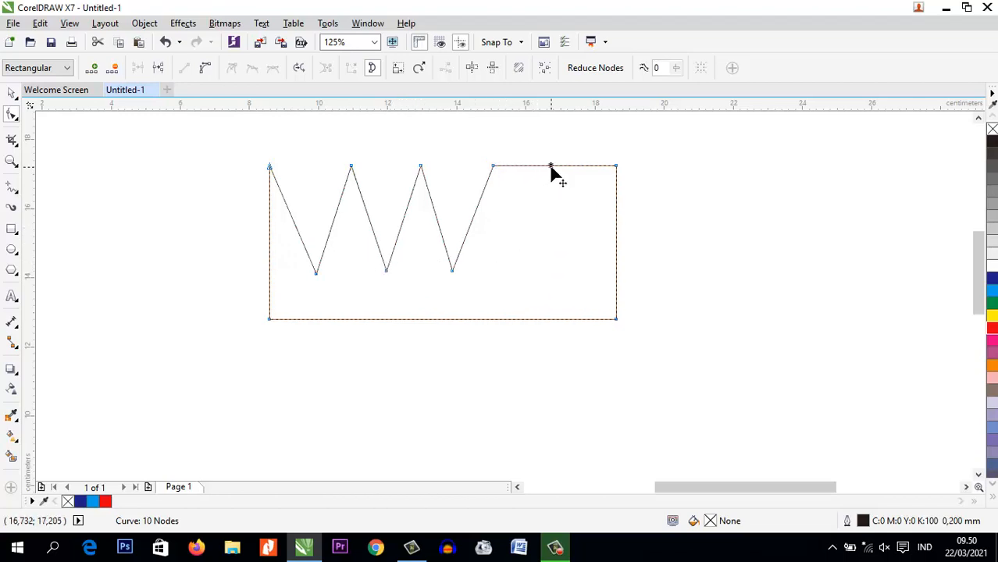
pyautogui.press('+')
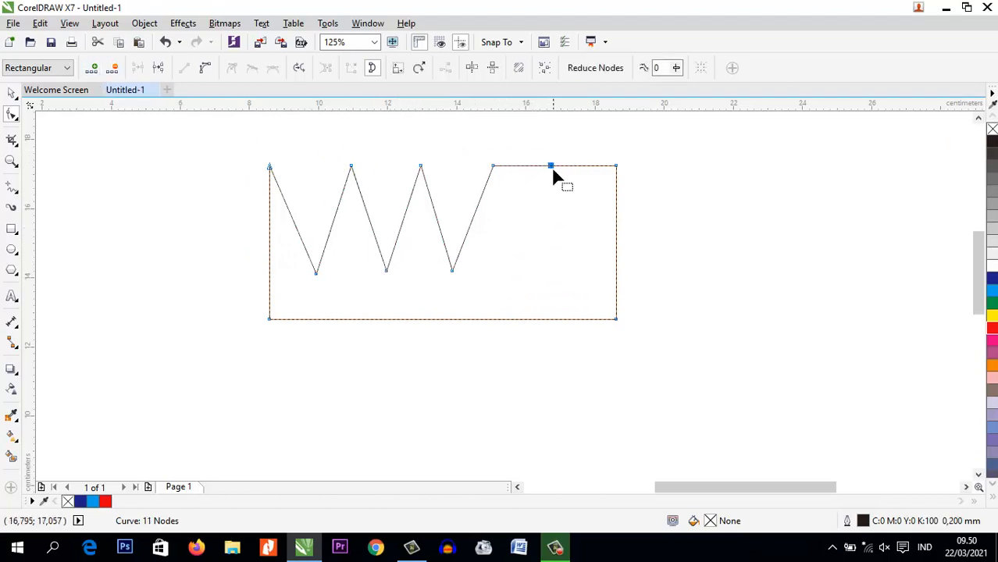
pyautogui.moveTo(551, 166); pyautogui.dragTo(542, 271)
pyautogui.moveTo(452, 272); pyautogui.dragTo(463, 271)
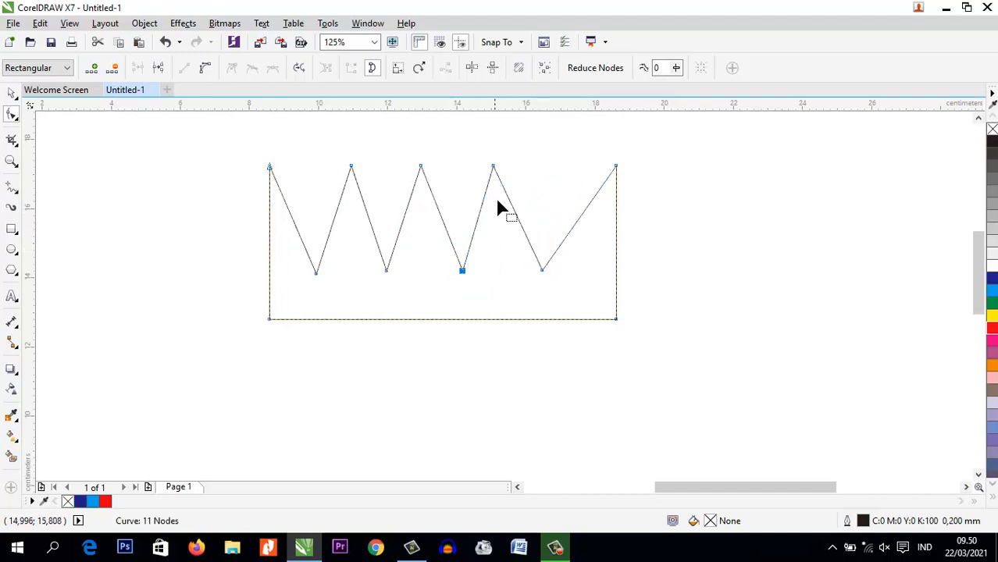
pyautogui.moveTo(494, 166); pyautogui.dragTo(512, 167)
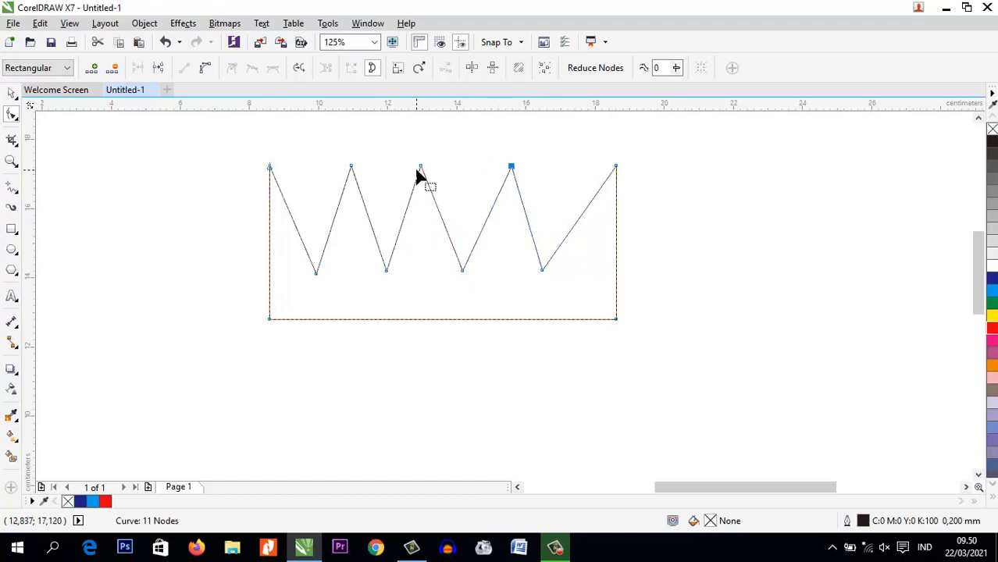
pyautogui.moveTo(421, 167); pyautogui.dragTo(429, 166)
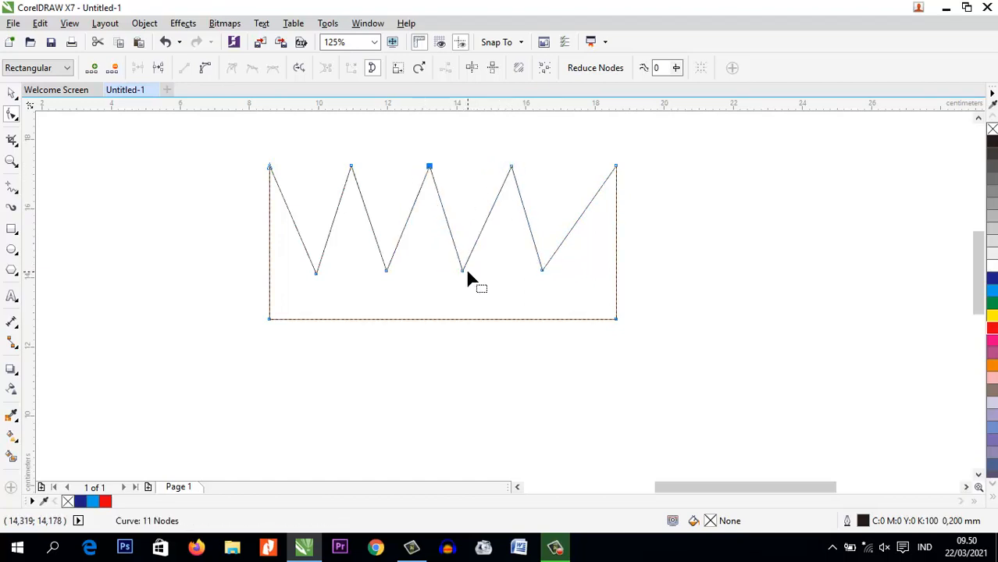
pyautogui.moveTo(466, 272); pyautogui.dragTo(474, 271)
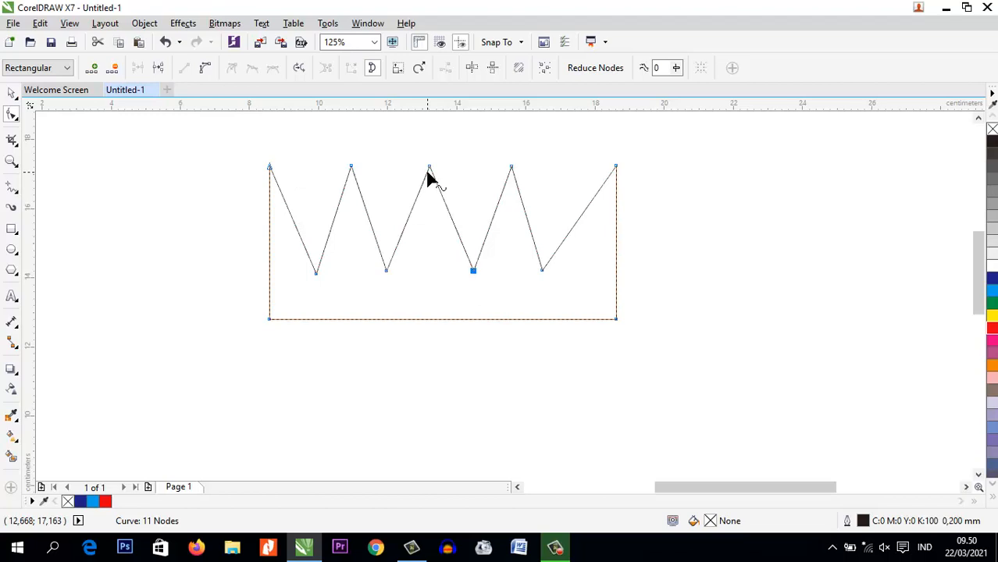
# Convert the shape's straight right edge to a curve and bulge it outward about 1.4 cm
pyautogui.click(616, 254)
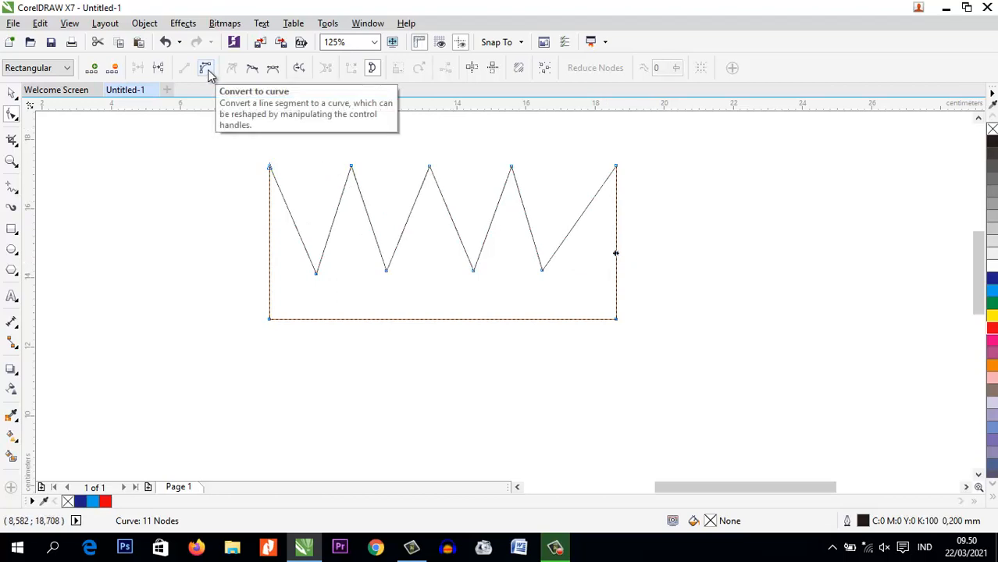
pyautogui.click(206, 69)
pyautogui.moveTo(617, 244); pyautogui.dragTo(678, 235)
# Convert the slanted segment between the fourth valley and the top-right corner to a curve and bow it toward the rounded right edge
pyautogui.click(617, 167)
pyautogui.click(579, 232)
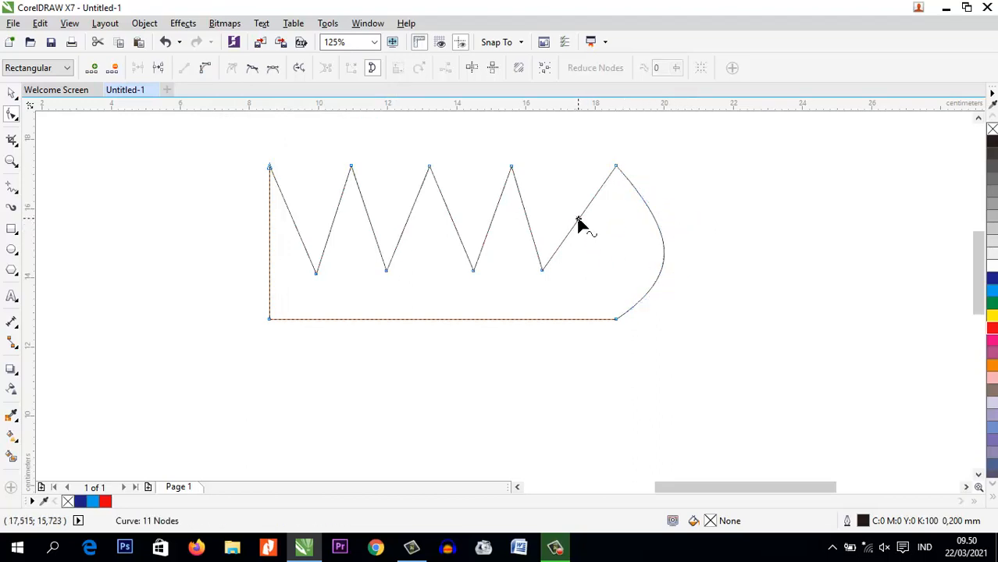
pyautogui.click(580, 224)
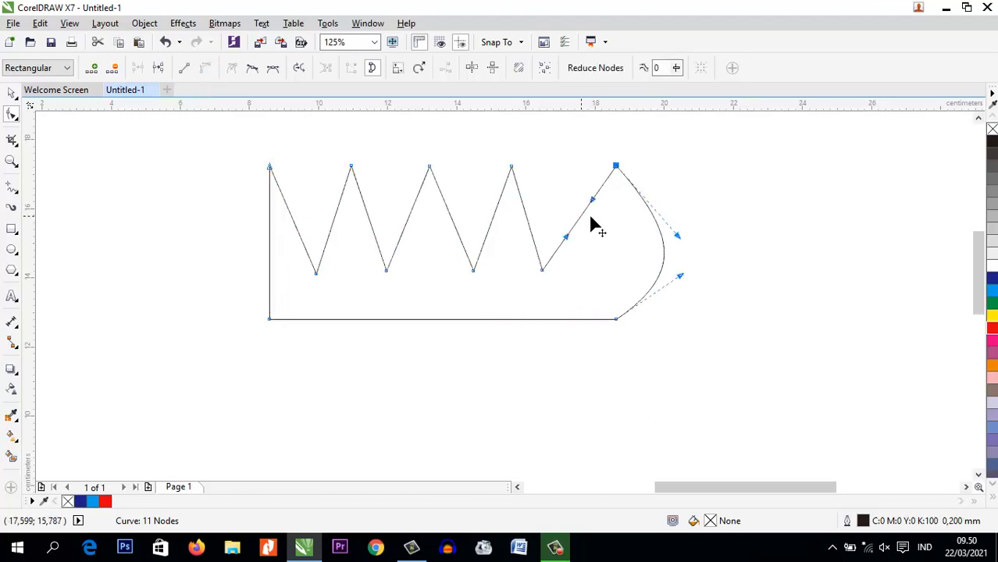
pyautogui.moveTo(592, 222); pyautogui.dragTo(621, 232)
pyautogui.click(578, 277)
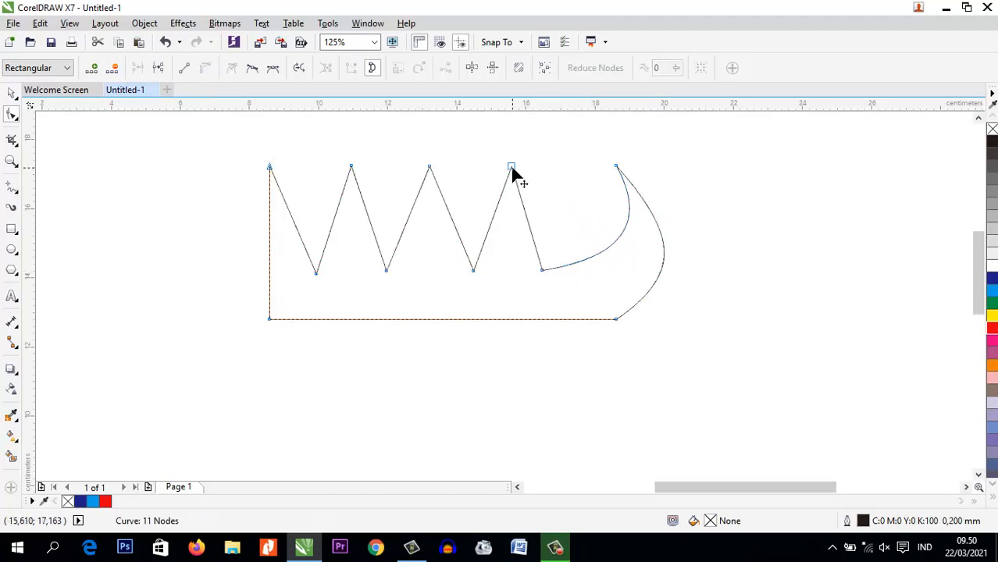
# Move the third inner peak about 2.3 cm right and convert the segments on both sides of it to curves
pyautogui.moveTo(513, 169); pyautogui.dragTo(591, 176)
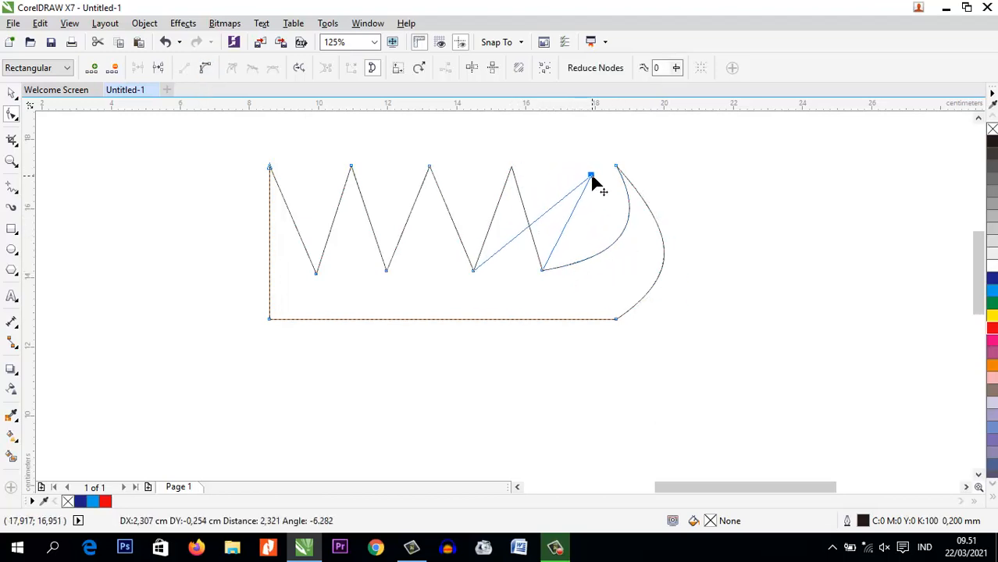
pyautogui.click(535, 220)
pyautogui.click(205, 68)
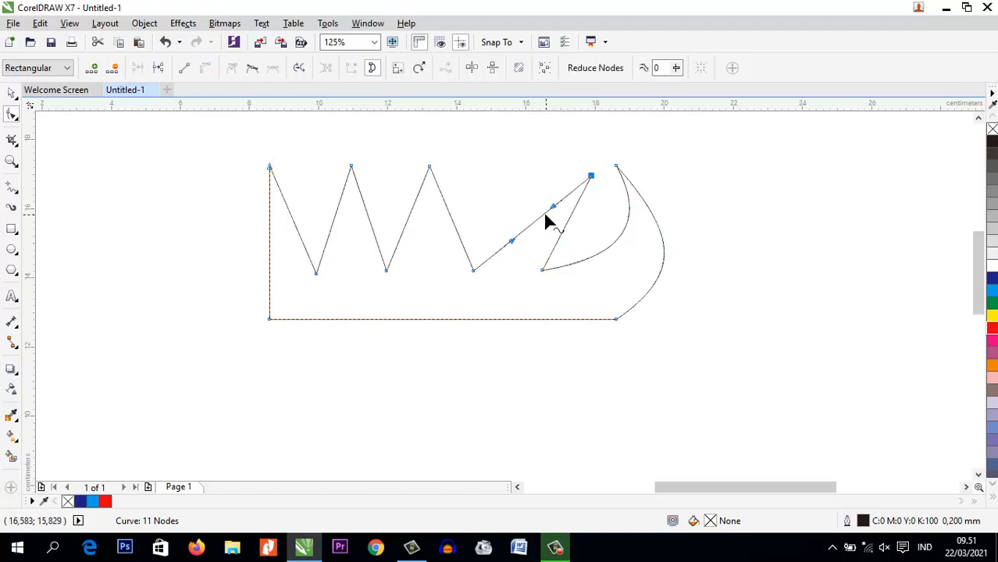
pyautogui.moveTo(546, 217); pyautogui.dragTo(573, 266)
pyautogui.click(568, 221)
pyautogui.click(204, 68)
# Shift the curved peak about 0.5 cm right and 0.8 cm down, and adjust the nearby control handles to form a wave-like hook
pyautogui.moveTo(592, 178); pyautogui.dragTo(608, 204)
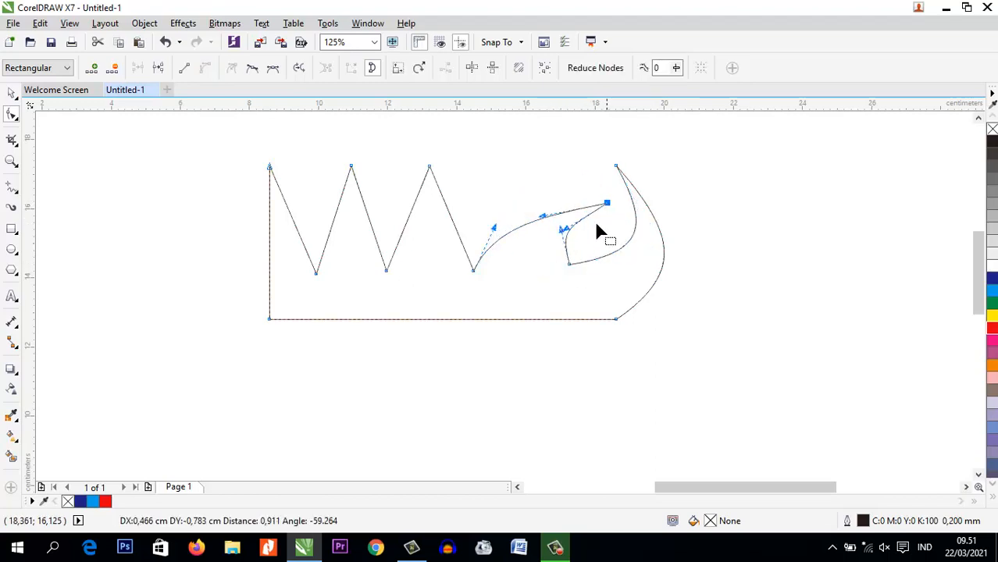
pyautogui.moveTo(542, 215); pyautogui.dragTo(539, 199)
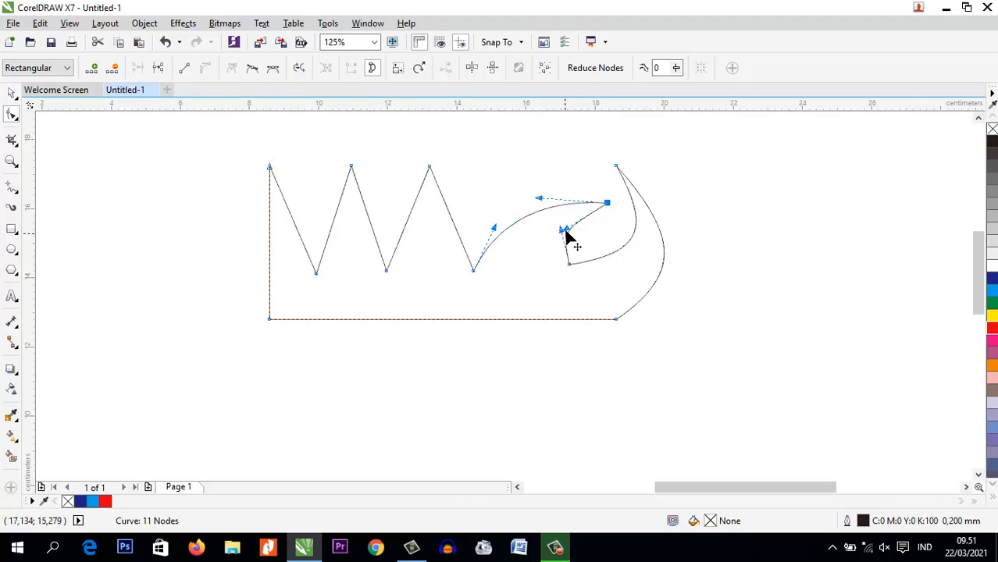
pyautogui.moveTo(570, 237)
pyautogui.mouseDown()
pyautogui.moveTo(564, 214)
pyautogui.moveTo(552, 234)
pyautogui.mouseUp()
pyautogui.moveTo(648, 255); pyautogui.dragTo(642, 249)
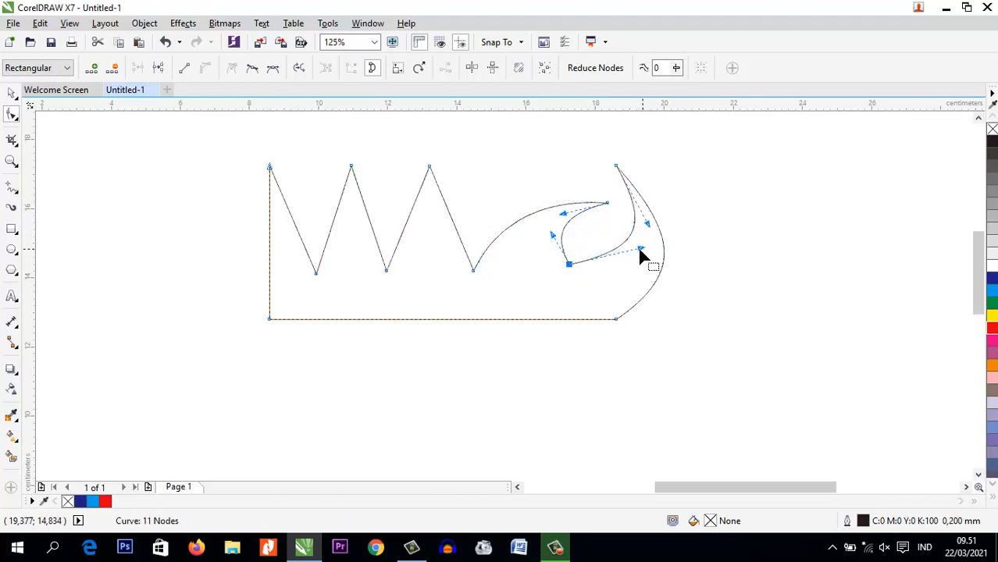
# Convert the straight segments on both sides of the second inner peak to curves and bow the one on its right outward
pyautogui.click(448, 212)
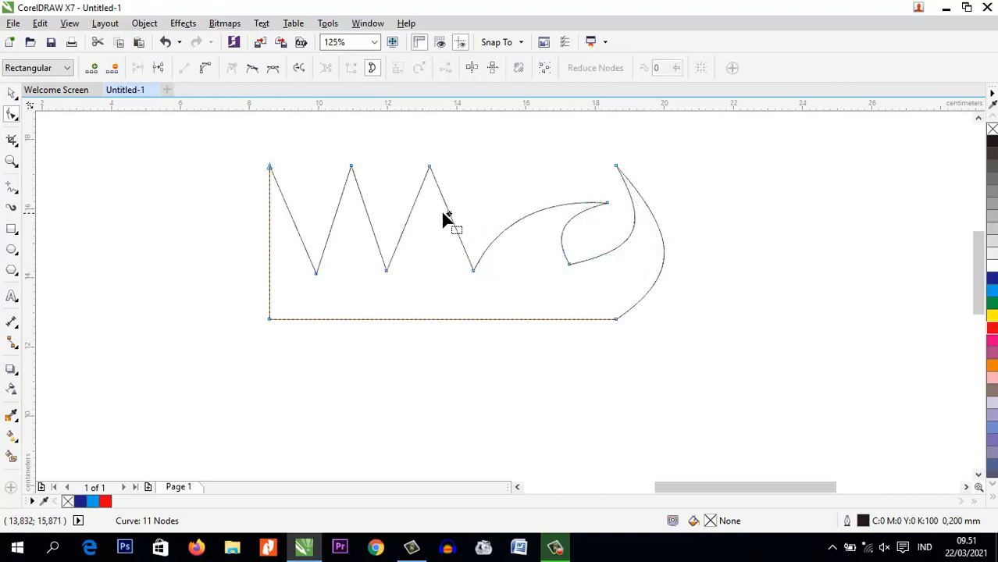
pyautogui.click(205, 67)
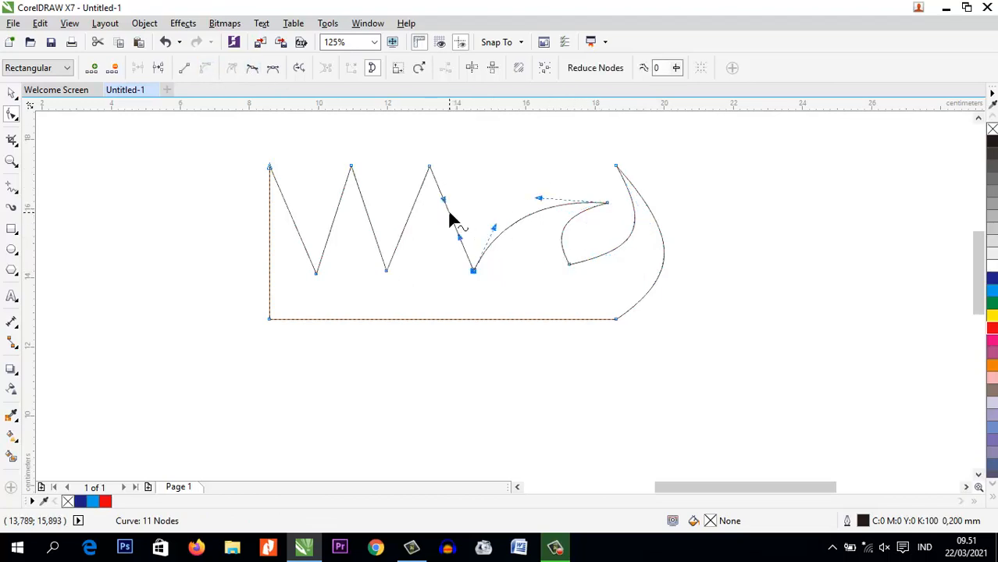
pyautogui.moveTo(449, 209); pyautogui.dragTo(468, 208)
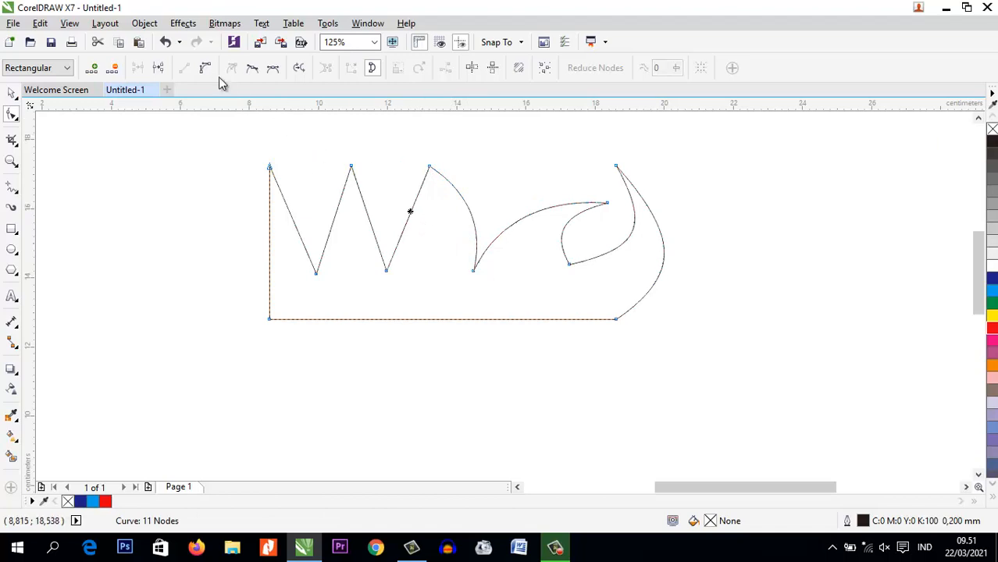
pyautogui.click(206, 67)
pyautogui.moveTo(411, 218)
pyautogui.mouseDown()
pyautogui.moveTo(428, 216)
pyautogui.moveTo(384, 219)
pyautogui.moveTo(395, 216)
pyautogui.moveTo(384, 210)
pyautogui.mouseUp()
# Convert the segments on both sides of the first inner peak to curves bowed to the right, and move that peak about 0.9 cm left
pyautogui.click(365, 208)
pyautogui.click(205, 69)
pyautogui.click(334, 219)
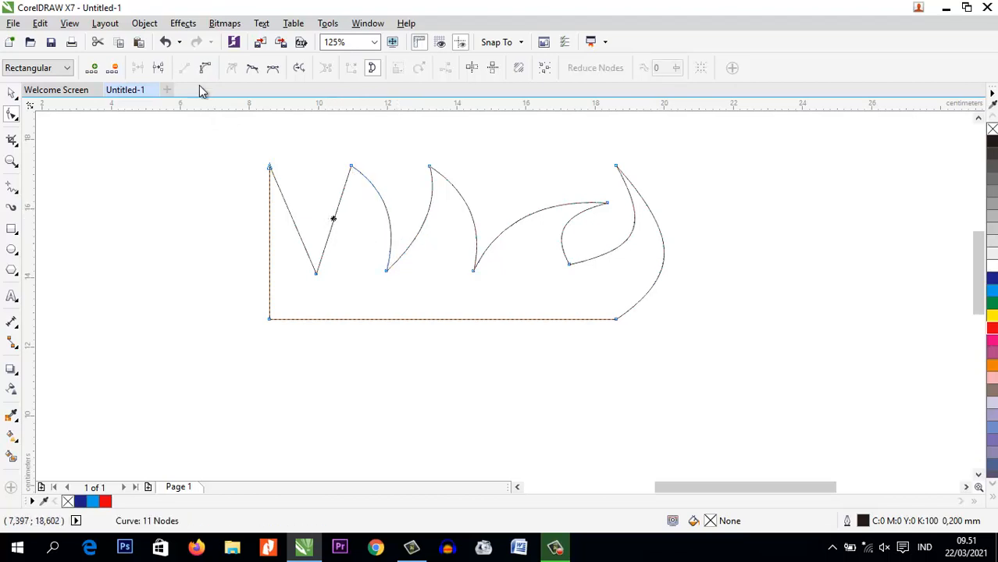
pyautogui.click(205, 69)
pyautogui.moveTo(342, 218); pyautogui.dragTo(321, 166)
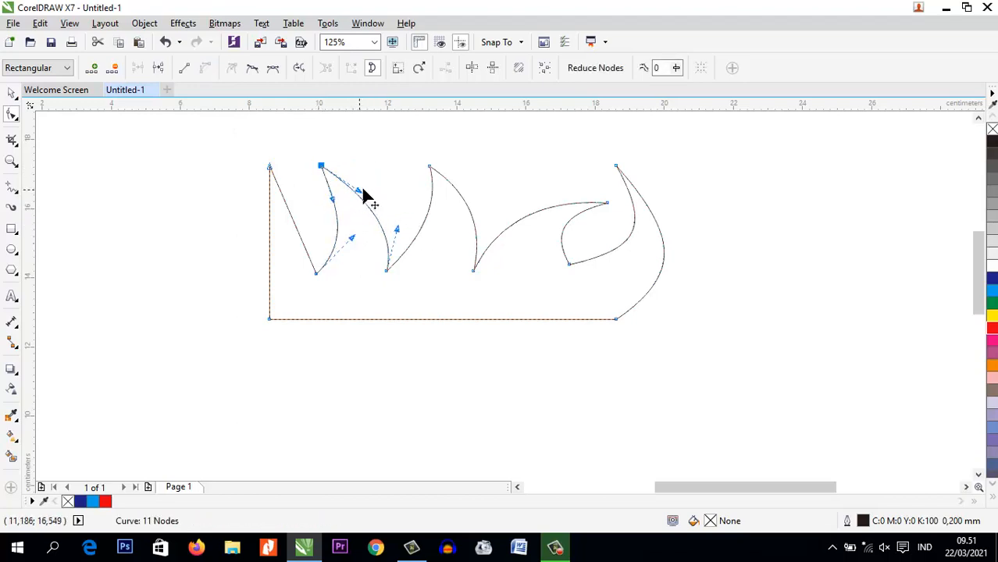
# Shift the second valley about 0.3 cm right and adjust the control handles of the curve joining it to the first inner peak
pyautogui.moveTo(363, 194); pyautogui.dragTo(378, 182)
pyautogui.click(388, 271)
pyautogui.moveTo(389, 270); pyautogui.dragTo(399, 268)
pyautogui.moveTo(407, 228); pyautogui.dragTo(400, 229)
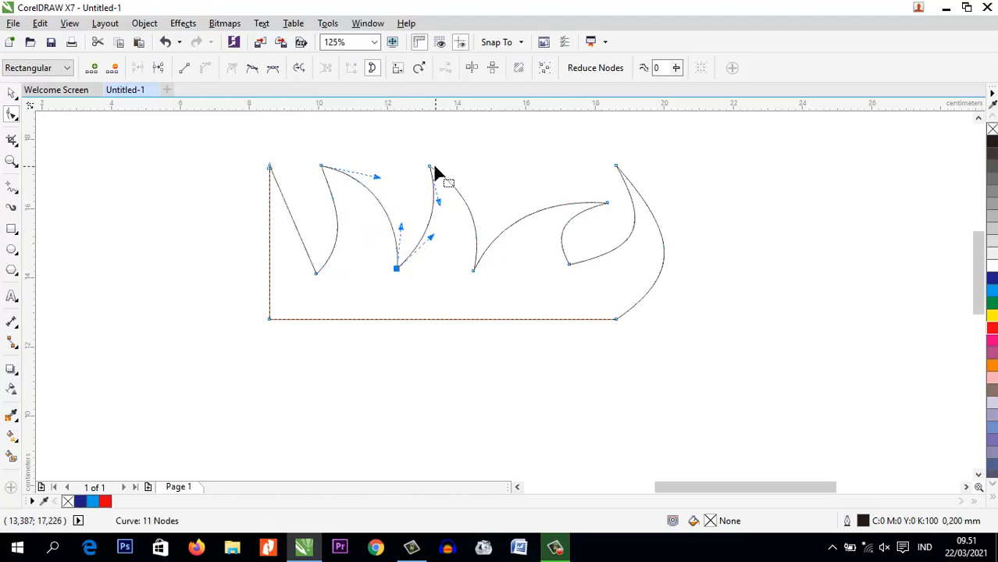
# Move the second inner peak about 1 cm left and reshape the curves on both sides of it into a backward-leaning wave
pyautogui.click(430, 167)
pyautogui.moveTo(429, 168); pyautogui.dragTo(397, 165)
pyautogui.moveTo(443, 197); pyautogui.dragTo(466, 174)
pyautogui.moveTo(407, 200); pyautogui.dragTo(417, 195)
pyautogui.scroll(1, 424, 206)
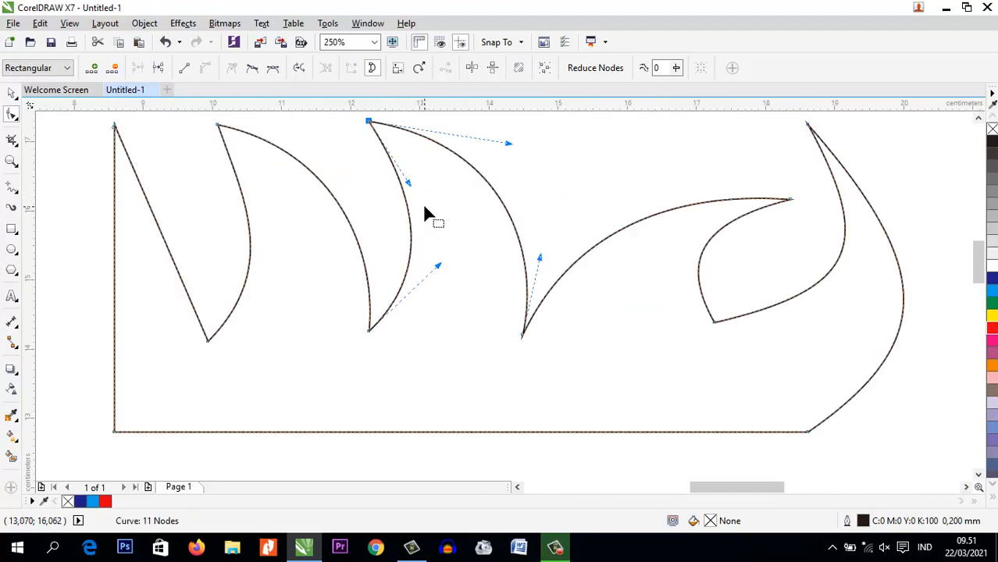
pyautogui.moveTo(437, 267); pyautogui.dragTo(428, 267)
pyautogui.scroll(-1, 426, 267)
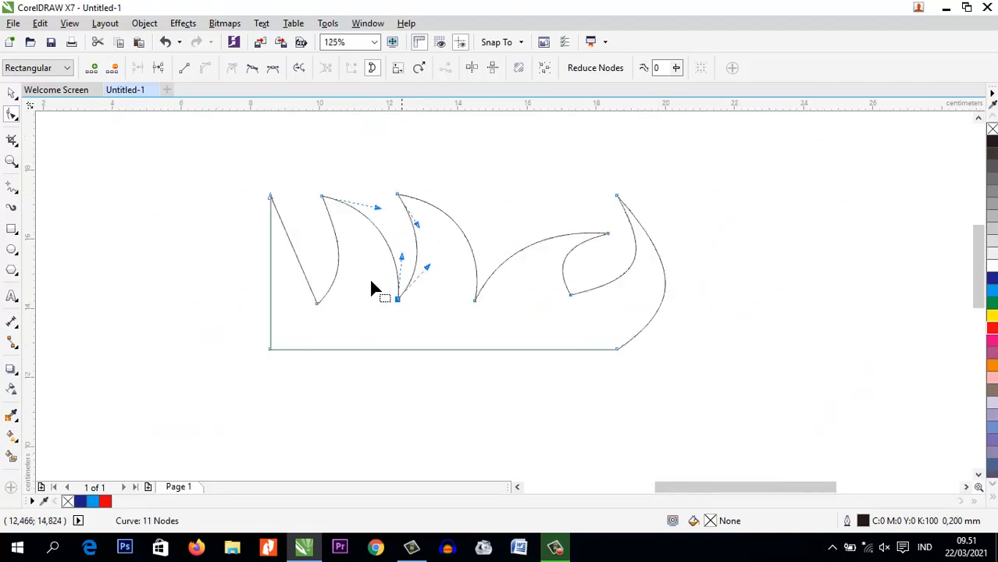
# Move the fourth valley about 0.9 cm left and the shape's bottom-right corner about 0.8 cm left
pyautogui.scroll(1, 340, 284)
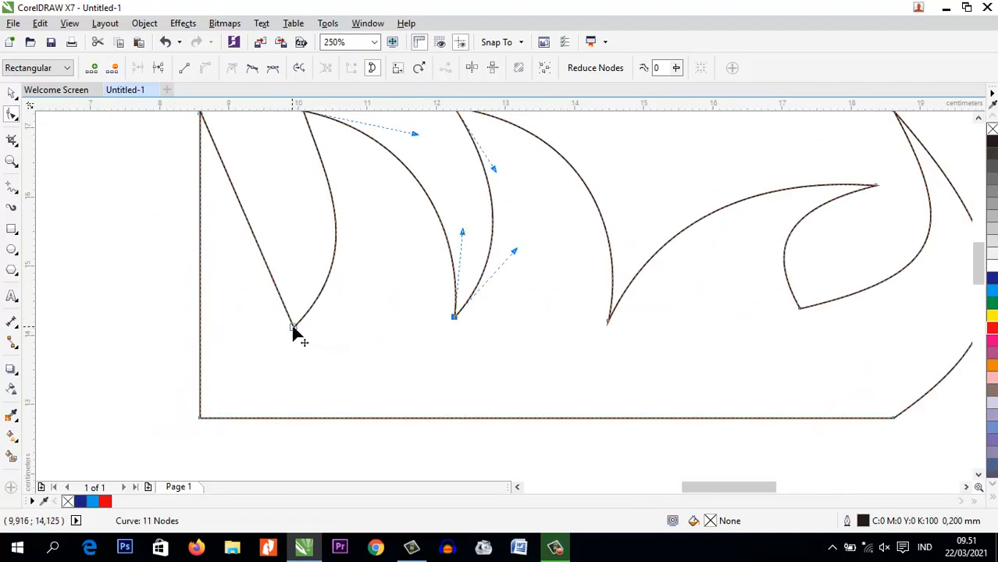
pyautogui.scroll(-1, 286, 321)
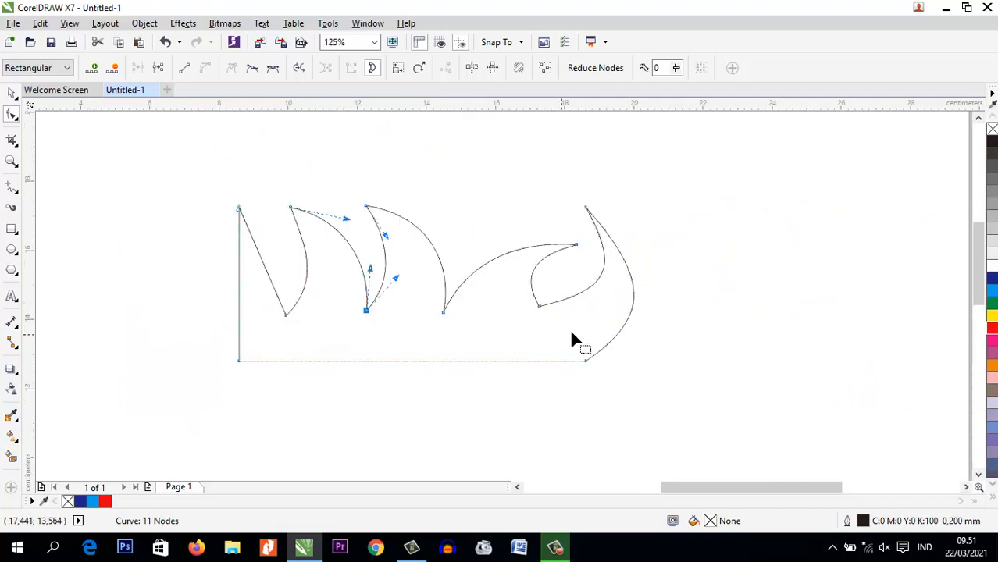
pyautogui.moveTo(540, 312); pyautogui.dragTo(509, 317)
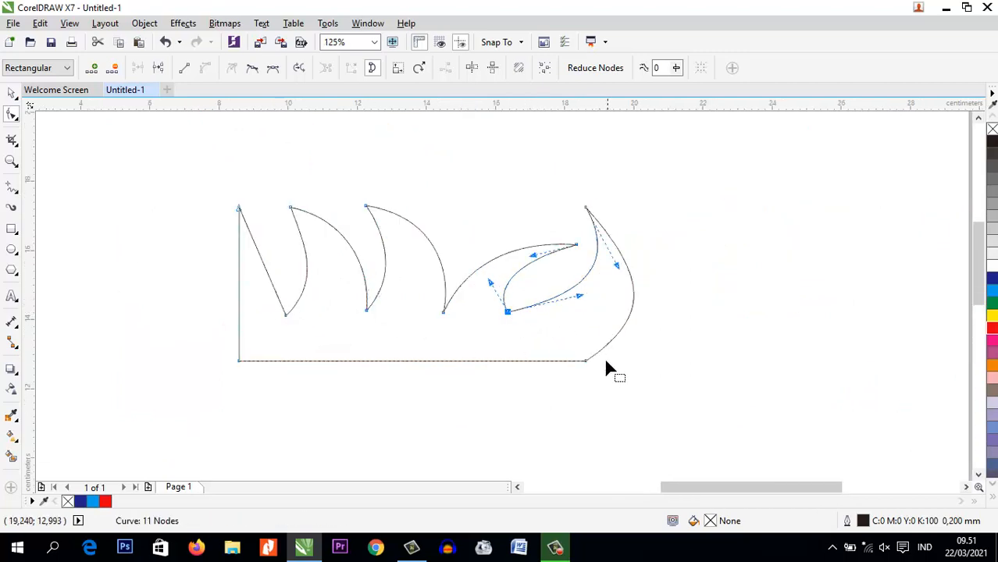
pyautogui.moveTo(585, 364); pyautogui.dragTo(556, 363)
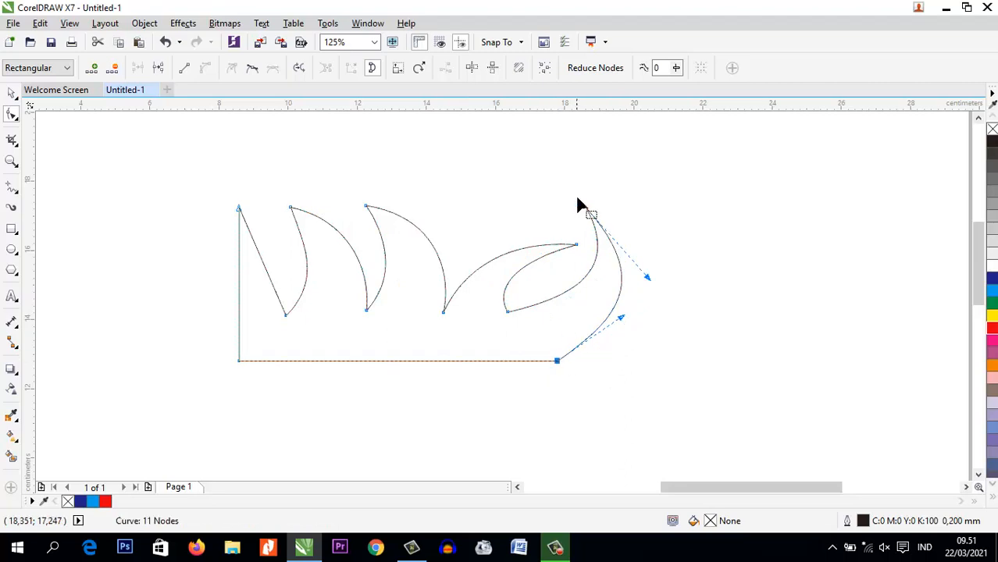
# Move the top-right tip about 0.6 cm left and 1.4 cm down, and round the curves on both sides of it with their control handles
pyautogui.moveTo(587, 210); pyautogui.dragTo(566, 259)
pyautogui.scroll(1, 597, 309)
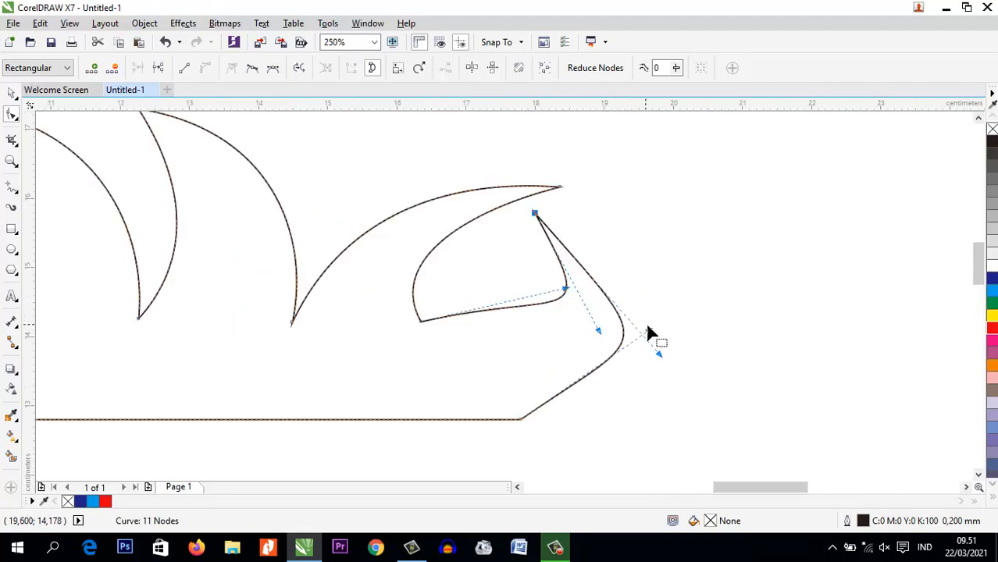
pyautogui.moveTo(660, 362); pyautogui.dragTo(659, 273)
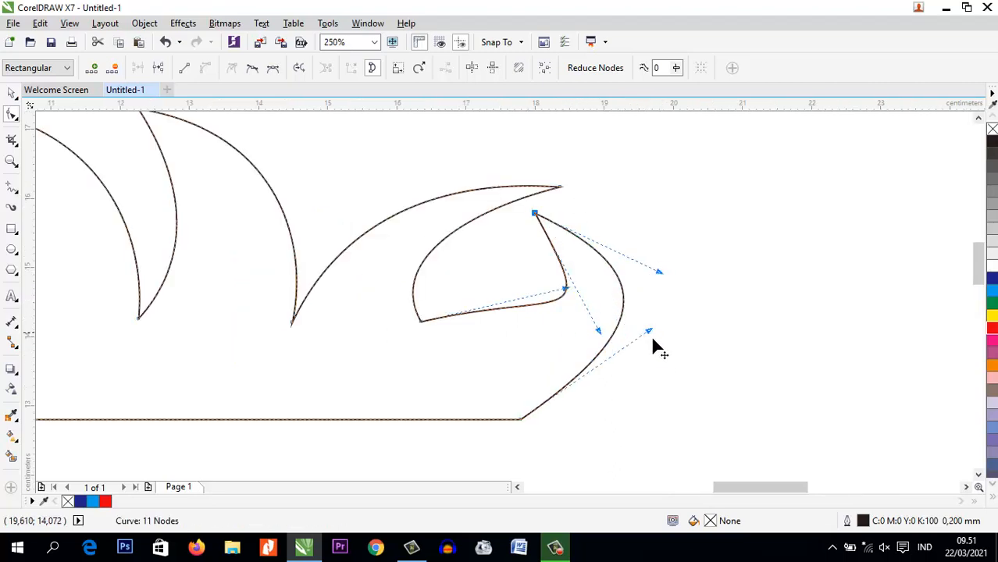
pyautogui.moveTo(602, 315); pyautogui.dragTo(617, 343)
pyautogui.click(536, 218)
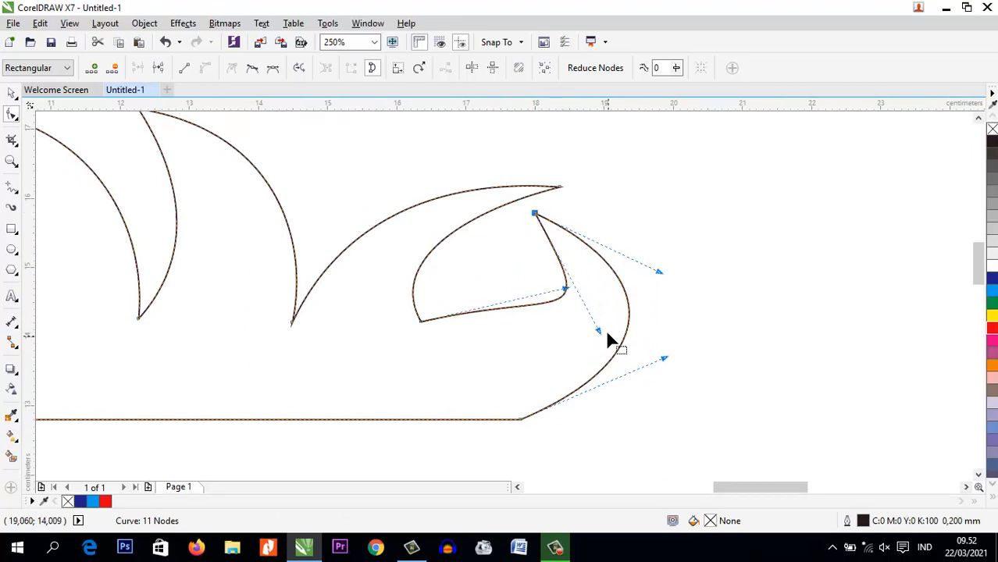
pyautogui.click(587, 327)
pyautogui.click(536, 217)
pyautogui.moveTo(599, 332); pyautogui.dragTo(553, 251)
pyautogui.moveTo(568, 290); pyautogui.dragTo(570, 300)
# Move the third inner peak about 0.8 cm left and 0.4 cm down, and reshape the curves on both sides of it
pyautogui.moveTo(558, 193); pyautogui.dragTo(504, 215)
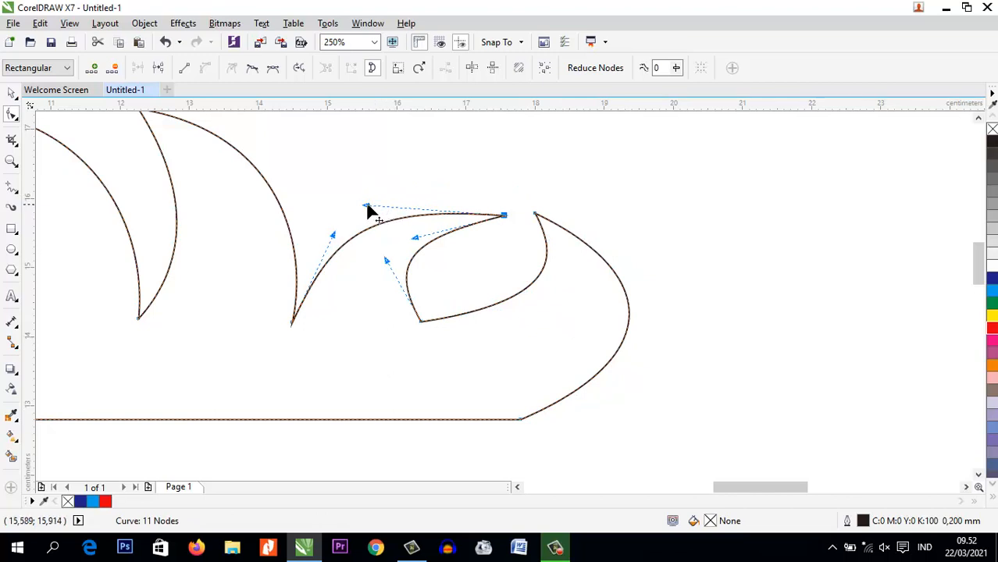
pyautogui.moveTo(367, 209); pyautogui.dragTo(348, 182)
pyautogui.moveTo(414, 234); pyautogui.dragTo(410, 261)
pyautogui.click(504, 215)
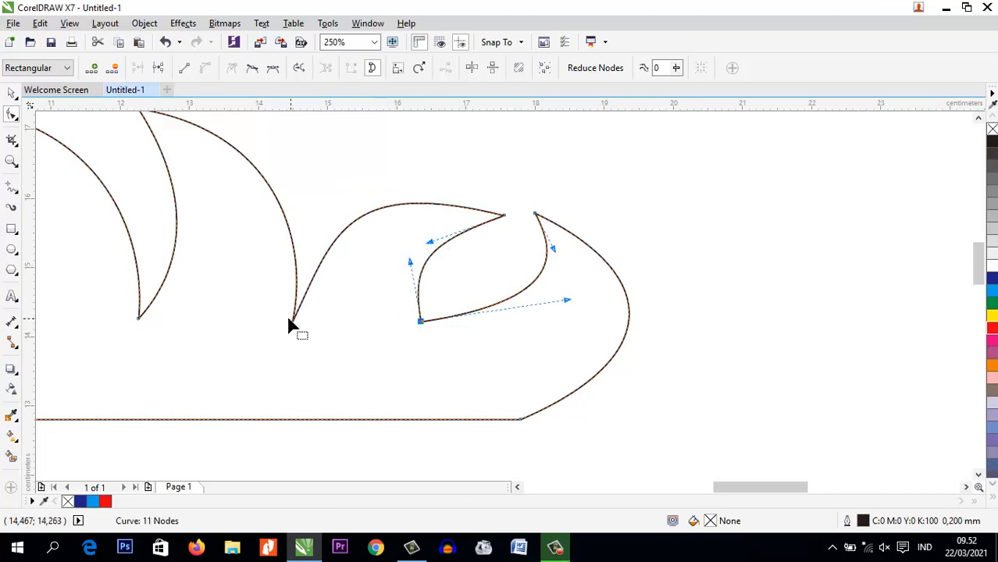
# Shift the third valley about 0.2 cm right and smooth the curve rising from it to the third inner peak
pyautogui.moveTo(291, 321); pyautogui.dragTo(304, 321)
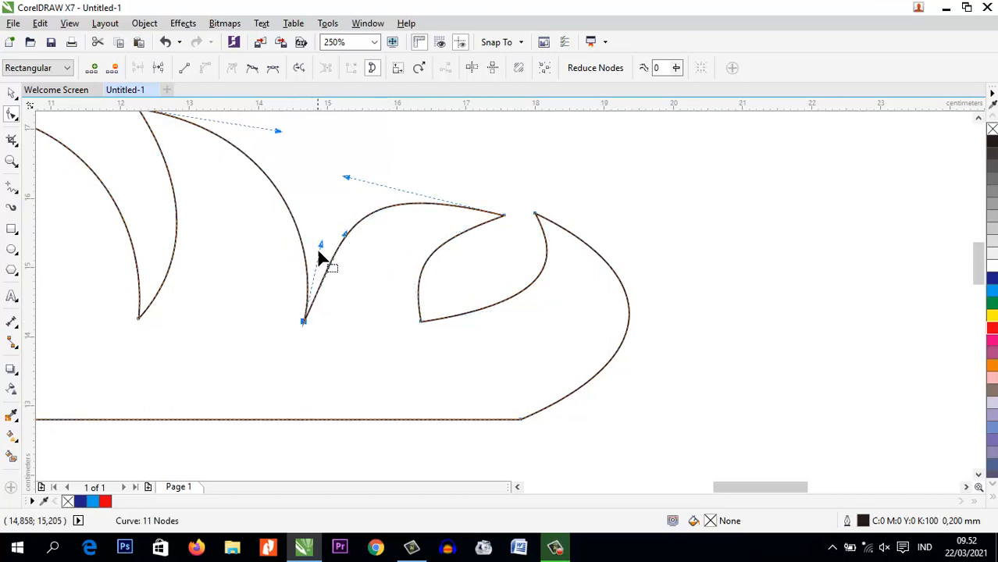
pyautogui.moveTo(319, 253)
pyautogui.mouseDown()
pyautogui.moveTo(311, 251)
pyautogui.moveTo(339, 246)
pyautogui.moveTo(329, 249)
pyautogui.mouseUp()
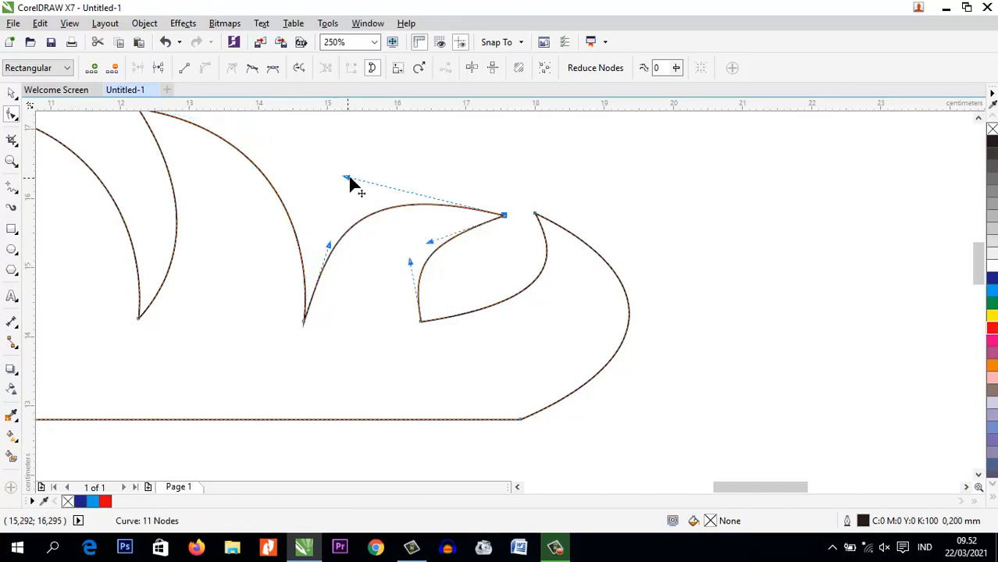
pyautogui.moveTo(347, 178); pyautogui.dragTo(368, 191)
# Shift the fourth valley about 0.4 cm right and refine the inner curve joining it to the third inner peak
pyautogui.scroll(-2, 531, 230)
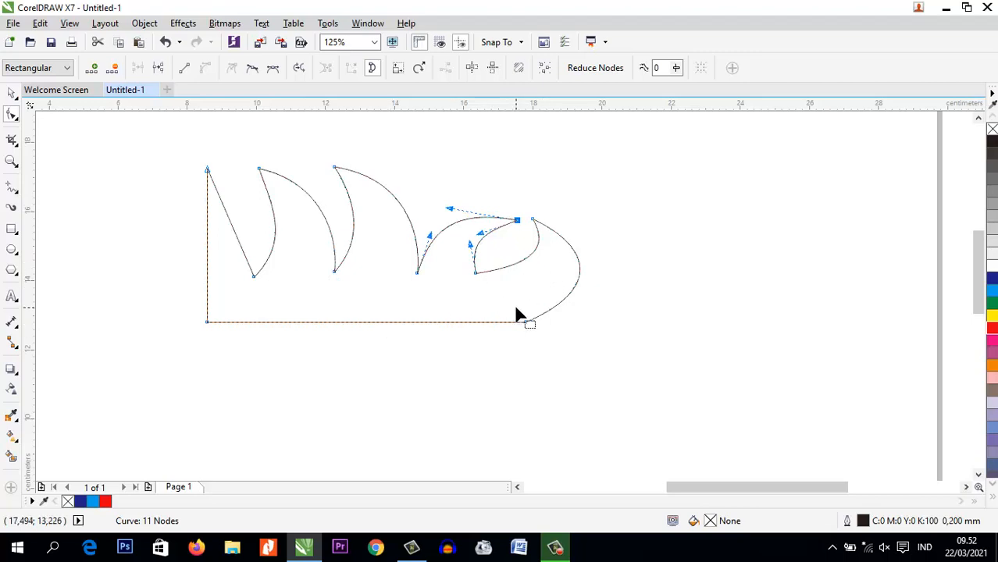
pyautogui.moveTo(478, 273); pyautogui.dragTo(470, 235)
pyautogui.scroll(2, 486, 245)
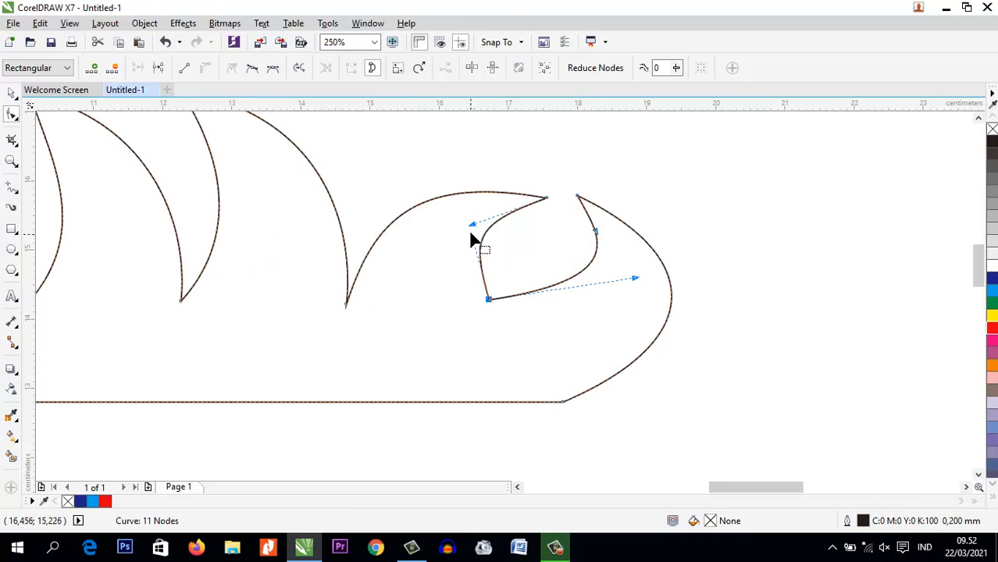
pyautogui.click(546, 197)
pyautogui.moveTo(473, 226); pyautogui.dragTo(480, 210)
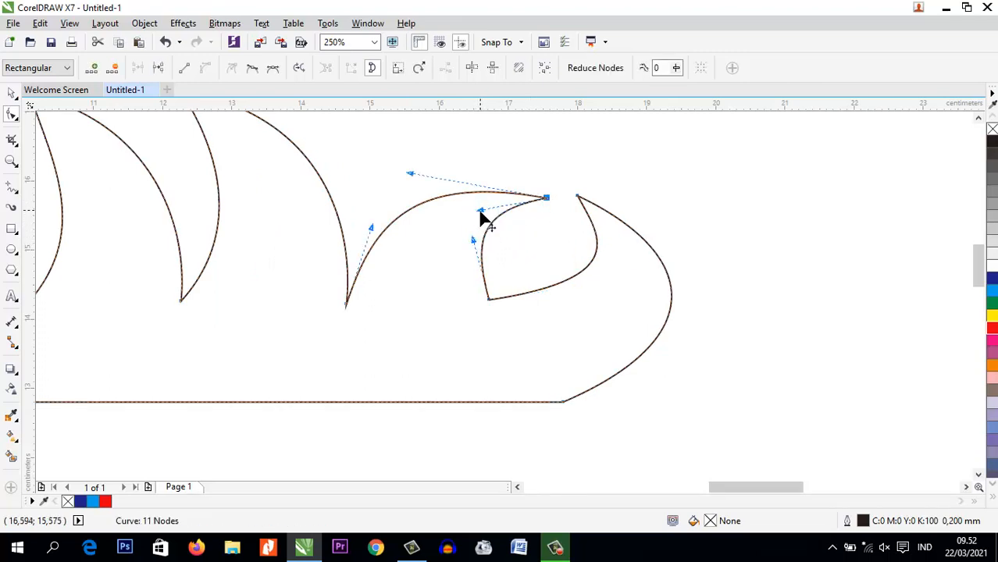
# Nudge the third valley another 0.2 cm or so right and adjust its control handle for a smoother rise
pyautogui.moveTo(349, 306); pyautogui.dragTo(361, 306)
pyautogui.moveTo(385, 228); pyautogui.dragTo(381, 229)
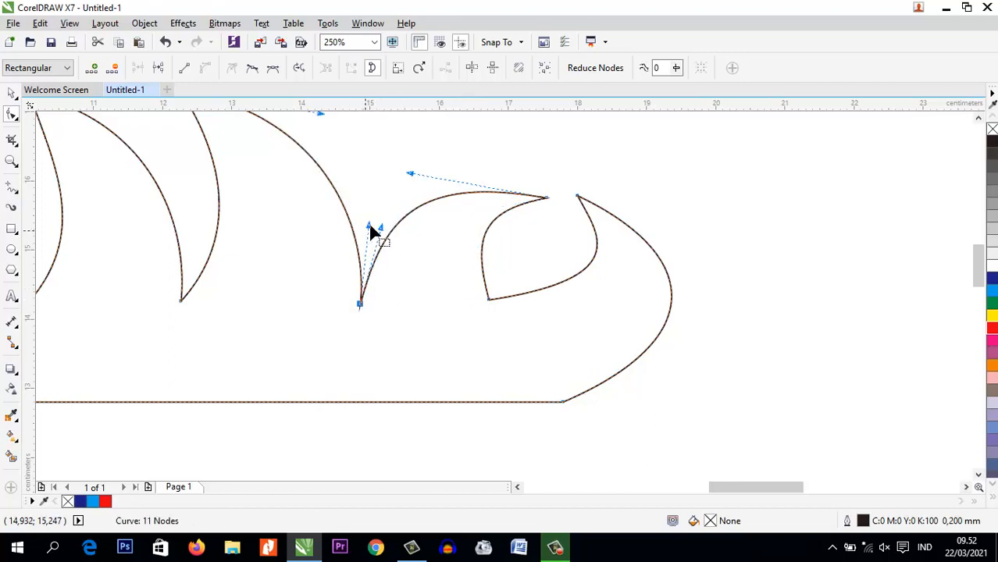
pyautogui.scroll(-1, 367, 227)
pyautogui.scroll(1, 188, 266)
# Fine-tune the control handle of the curve descending from the first inner peak to the second valley
pyautogui.scroll(-1, 547, 313)
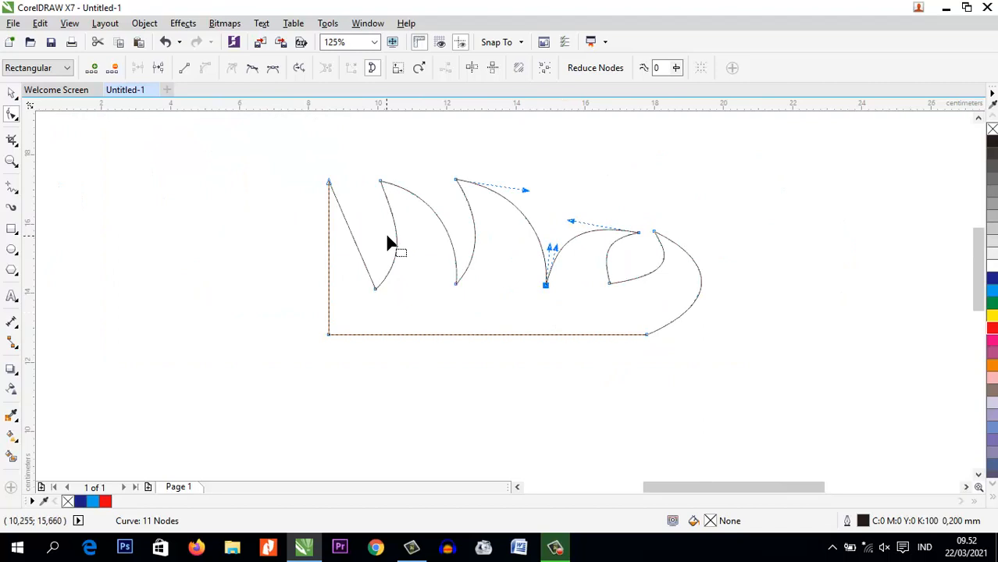
pyautogui.click(379, 183)
pyautogui.scroll(1, 379, 185)
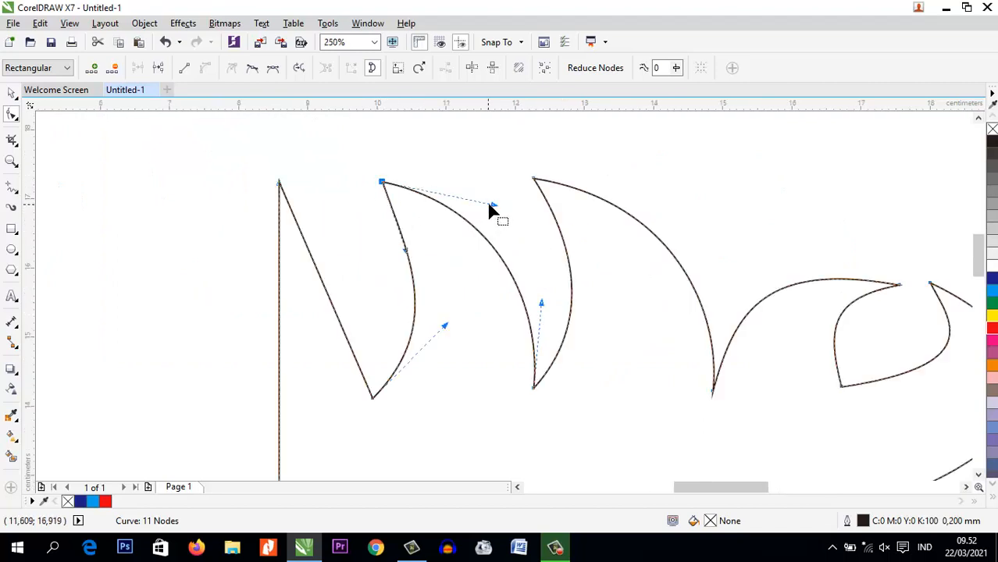
pyautogui.moveTo(490, 211); pyautogui.dragTo(486, 210)
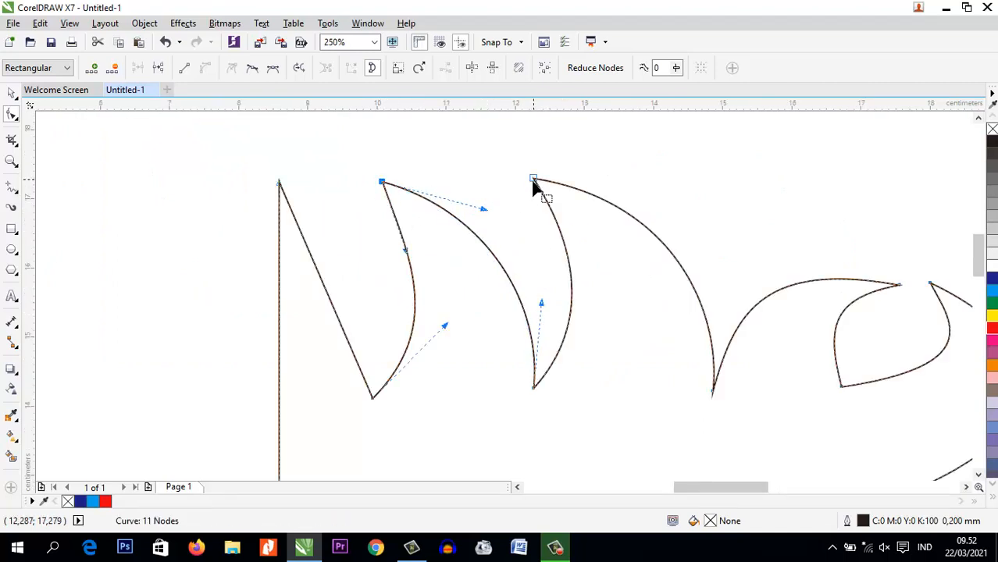
# Convert the straight bottom edge to a curve and bend it into a gentle S that dips toward the rounded right end
pyautogui.scroll(-1, 268, 205)
pyautogui.click(440, 349)
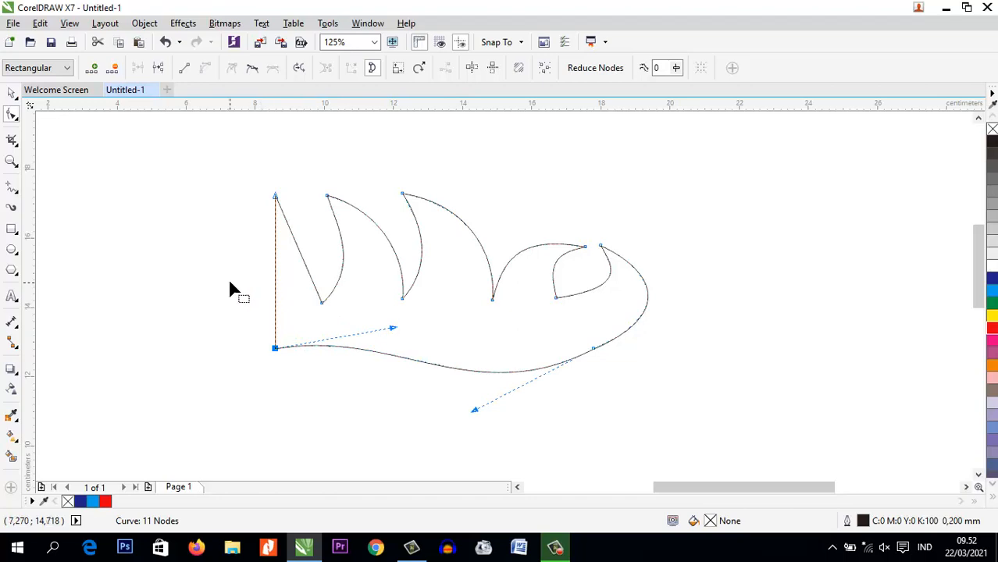
# Move the shape's top-left corner node straight up about 1 cm
pyautogui.scroll(2, 265, 211)
pyautogui.scroll(-2, 329, 322)
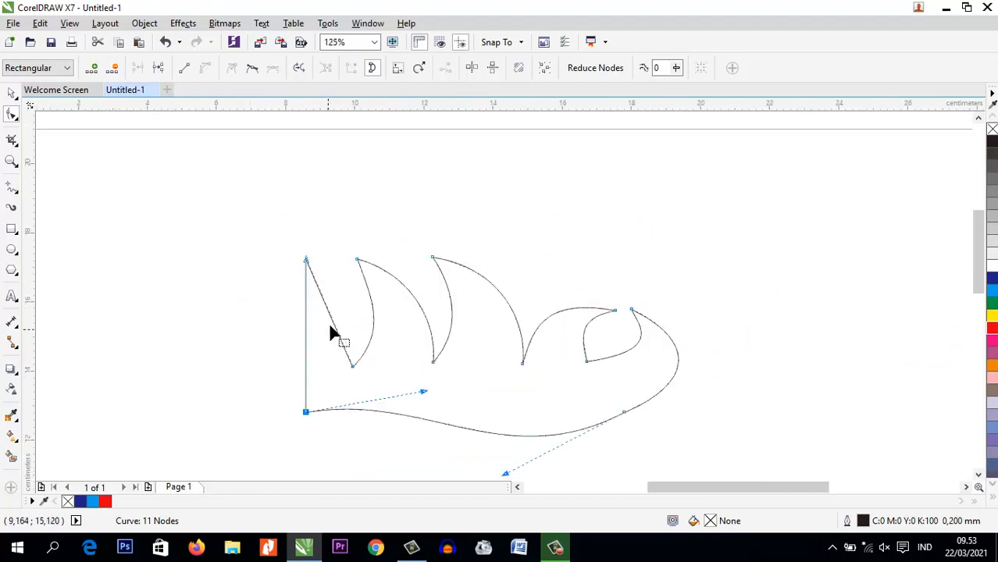
pyautogui.click(307, 264)
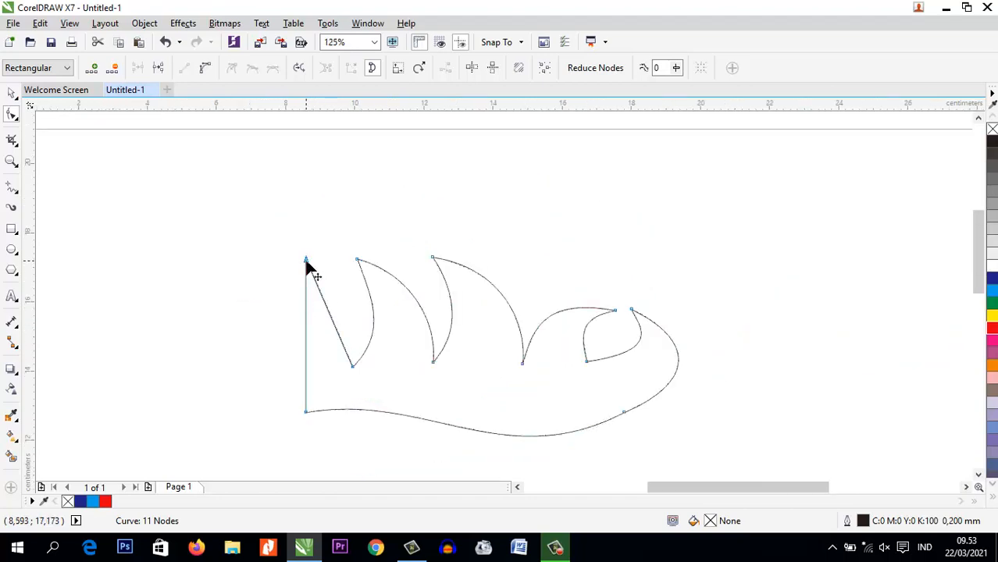
pyautogui.moveTo(307, 264); pyautogui.dragTo(309, 225)
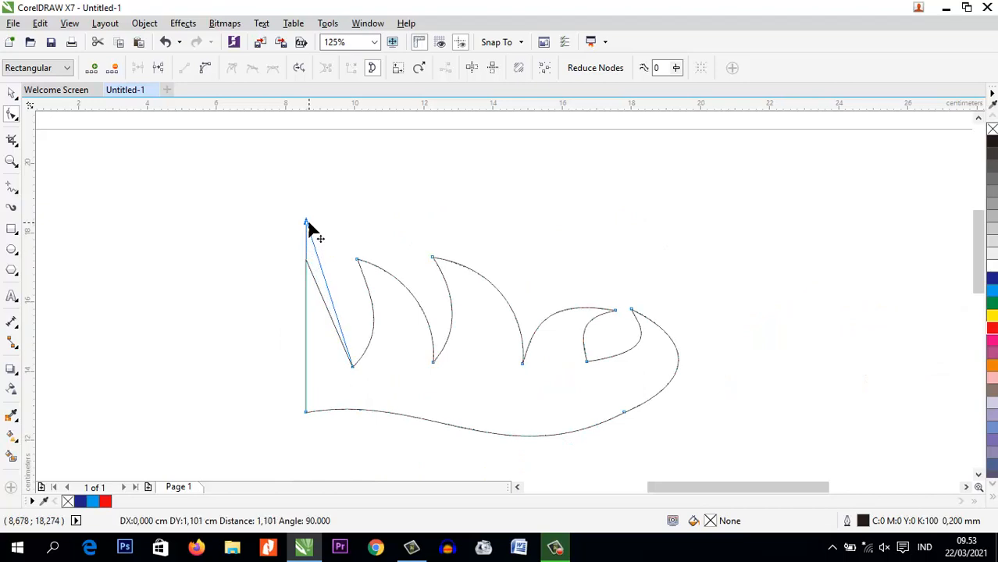
pyautogui.moveTo(308, 228); pyautogui.dragTo(308, 226)
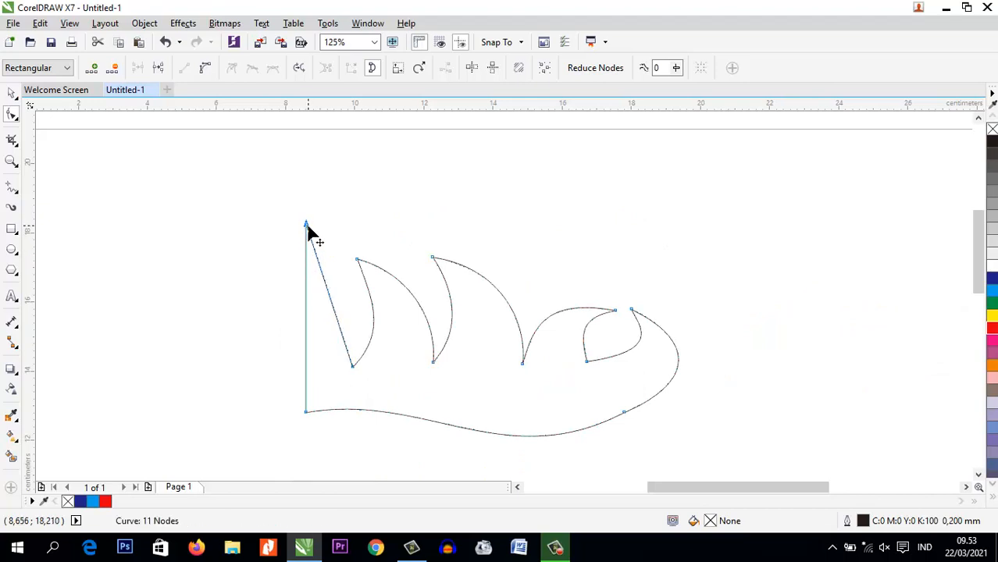
# Convert the slanted segment between the top-left corner and the first valley to a curve and bow it to the upper right
pyautogui.click(328, 293)
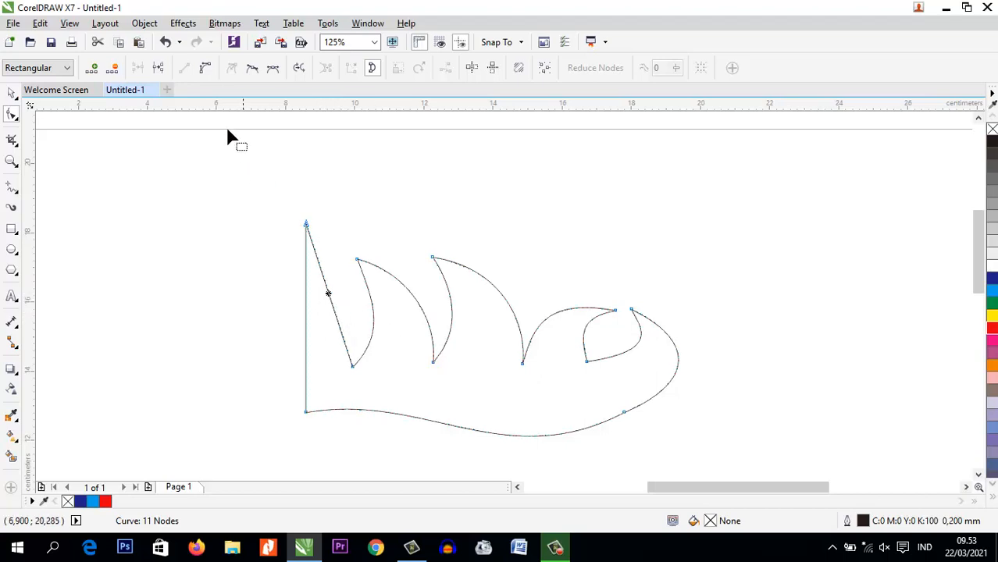
pyautogui.click(207, 69)
pyautogui.moveTo(324, 267); pyautogui.dragTo(336, 250)
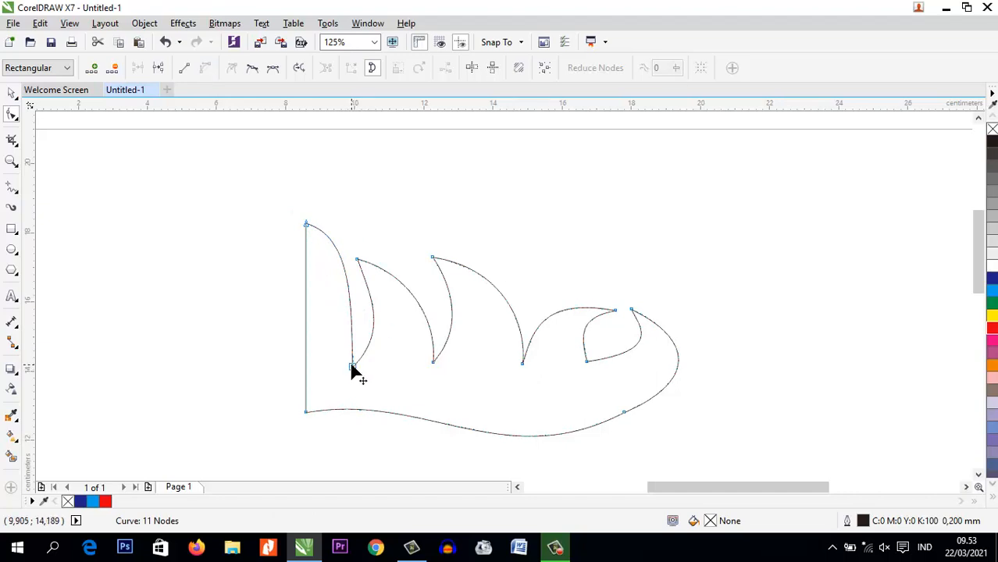
# Adjust the control handles at the first valley and the top-left corner to shape the curve between them into an S
pyautogui.click(352, 366)
pyautogui.moveTo(348, 312); pyautogui.dragTo(308, 331)
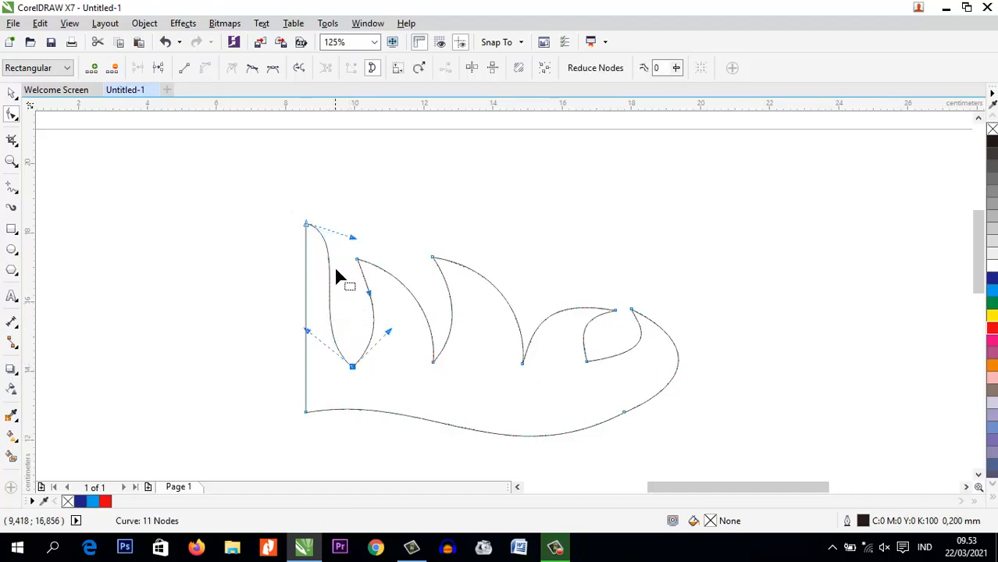
pyautogui.moveTo(352, 239); pyautogui.dragTo(388, 283)
pyautogui.moveTo(308, 332); pyautogui.dragTo(292, 316)
pyautogui.moveTo(389, 285); pyautogui.dragTo(407, 309)
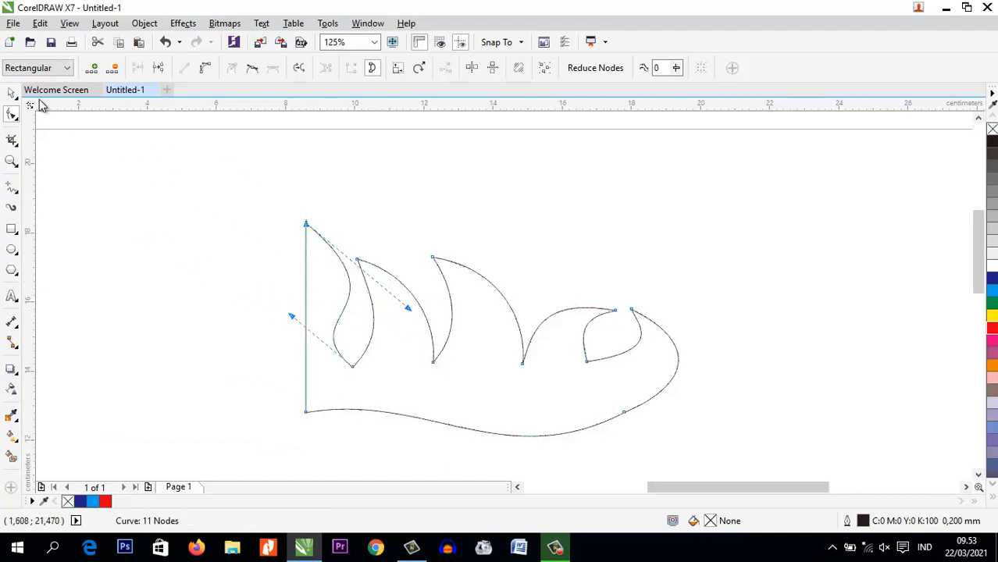
# Fill the finished curve shape with yellow and set its outline width to None
pyautogui.click(12, 92)
pyautogui.click(673, 266)
pyautogui.click(584, 365)
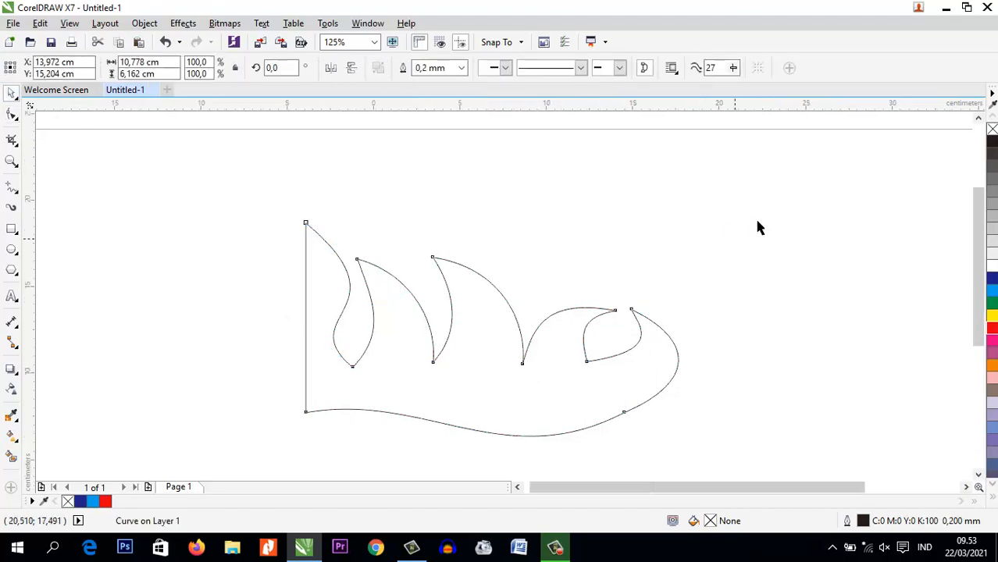
pyautogui.scroll(-2, 754, 222)
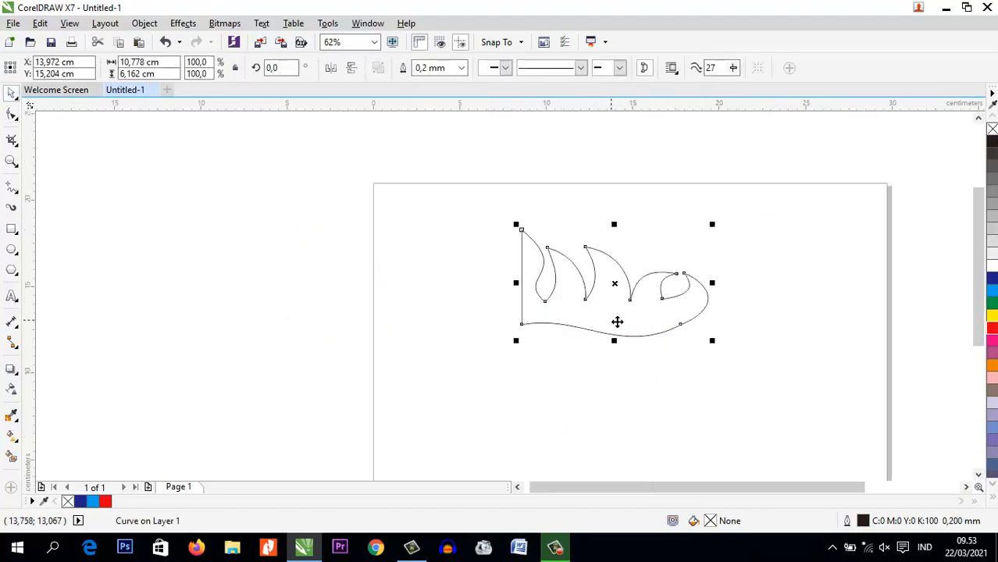
pyautogui.click(991, 319)
pyautogui.click(462, 68)
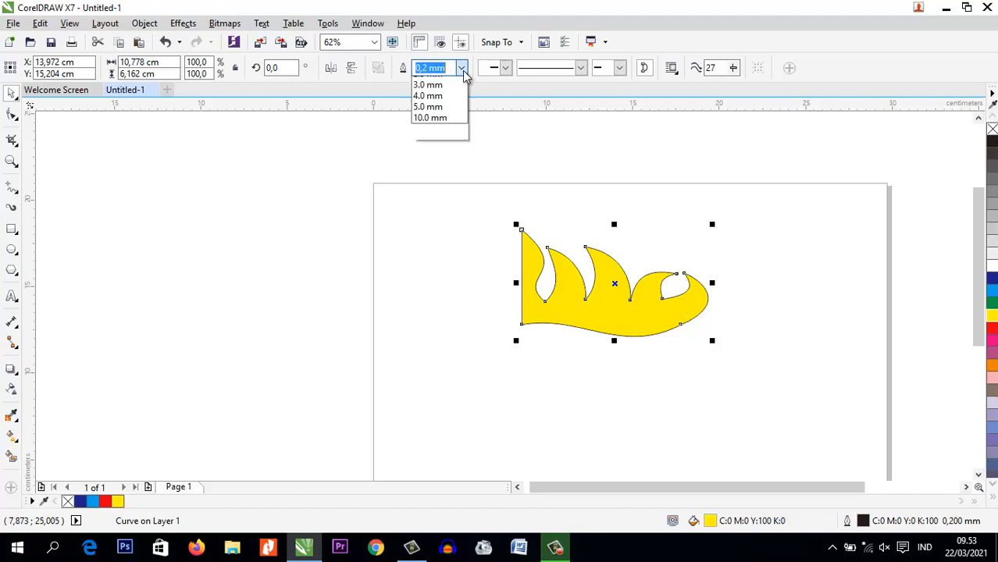
pyautogui.scroll(3, 461, 77)
pyautogui.click(457, 81)
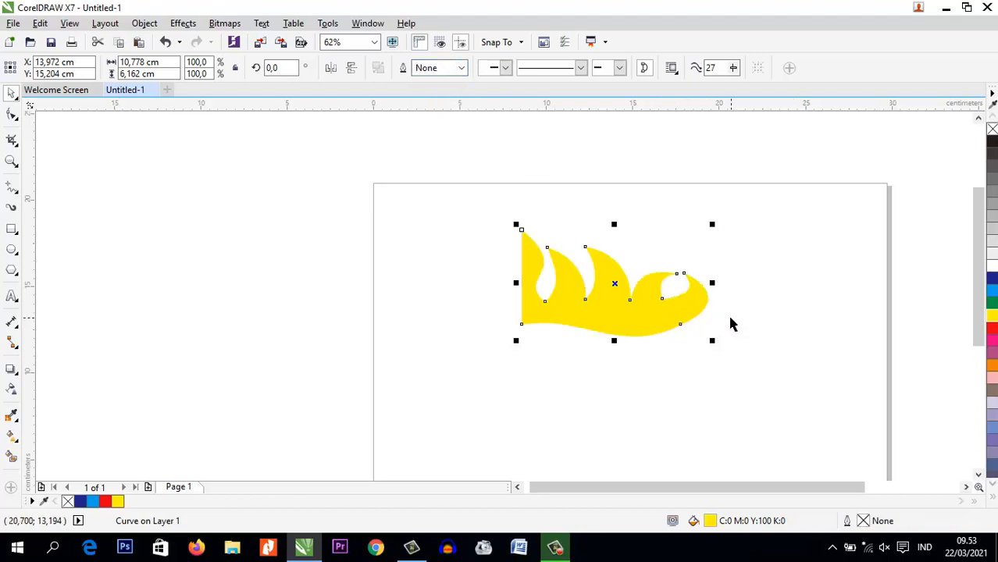
# Mirror a copy of the yellow shape horizontally across its straight left edge to form a symmetrical crown
pyautogui.hotkey('ctrl', 'c')
pyautogui.moveTo(711, 285); pyautogui.dragTo(495, 286)
pyautogui.click(569, 383)
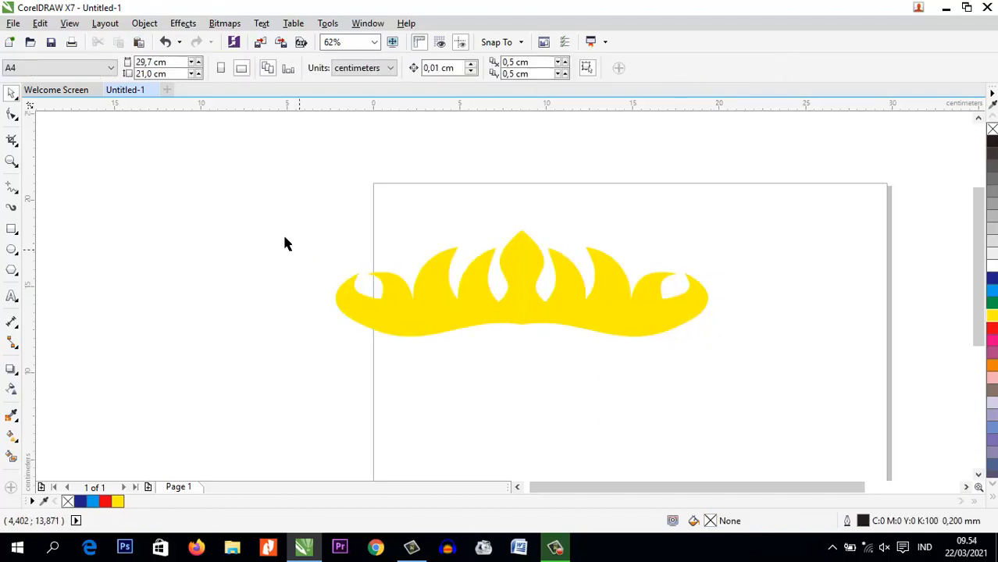
# Move both crown halves to the horizontal middle of the page and resize them together to about 19.67 × 7.07 cm
pyautogui.moveTo(245, 203); pyautogui.dragTo(716, 414)
pyautogui.moveTo(521, 286); pyautogui.dragTo(648, 304)
pyautogui.moveTo(648, 248)
pyautogui.mouseDown()
pyautogui.moveTo(650, 225)
pyautogui.moveTo(652, 242)
pyautogui.mouseUp()
pyautogui.moveTo(649, 359); pyautogui.dragTo(656, 354)
pyautogui.moveTo(838, 293); pyautogui.dragTo(807, 303)
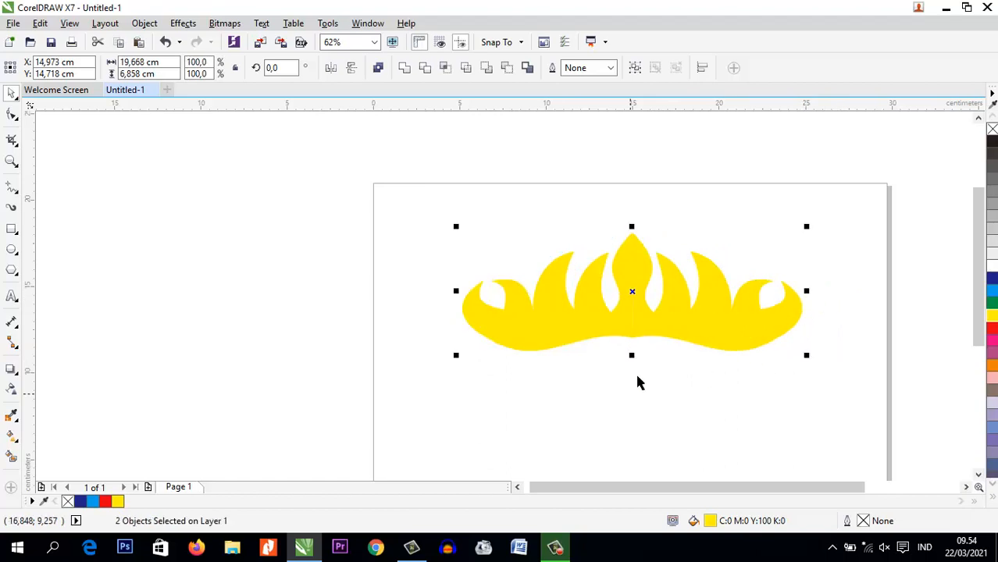
pyautogui.moveTo(633, 355); pyautogui.dragTo(635, 360)
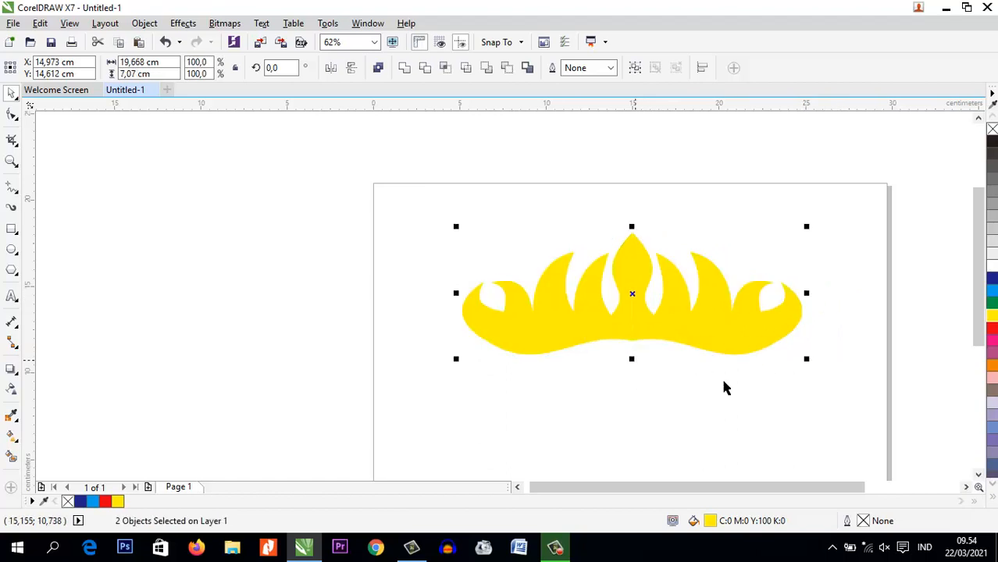
pyautogui.click(783, 377)
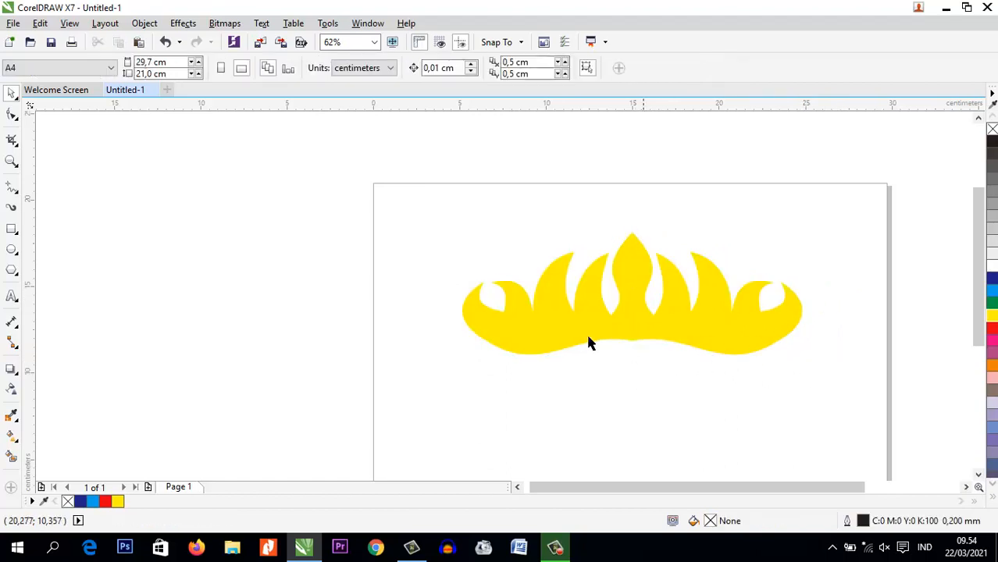
# Select both halves of the yellow crown and delete them from the page
pyautogui.click(967, 486)
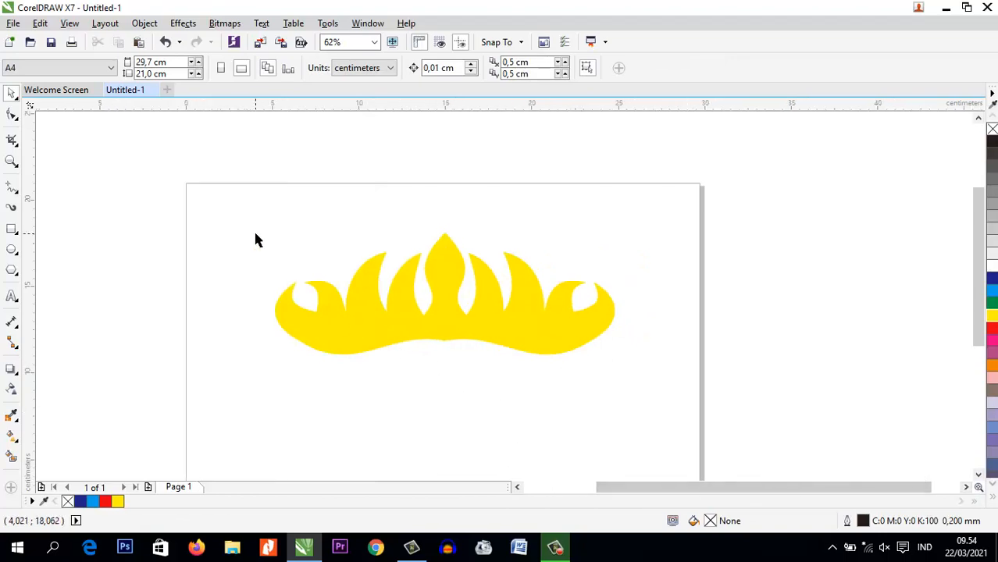
pyautogui.moveTo(230, 190); pyautogui.dragTo(701, 426)
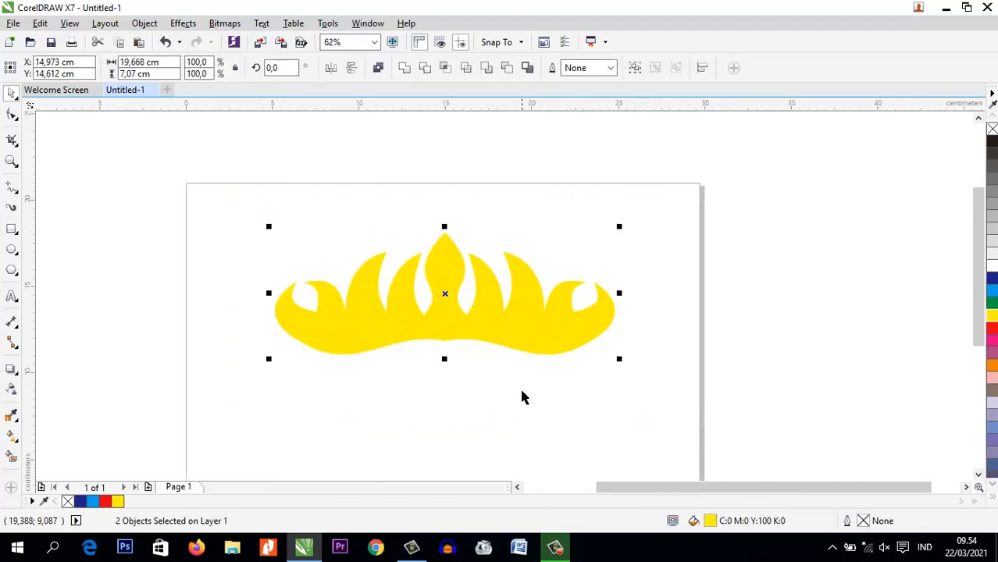
pyautogui.click(522, 397)
pyautogui.moveTo(219, 186); pyautogui.dragTo(658, 437)
pyautogui.click(618, 417)
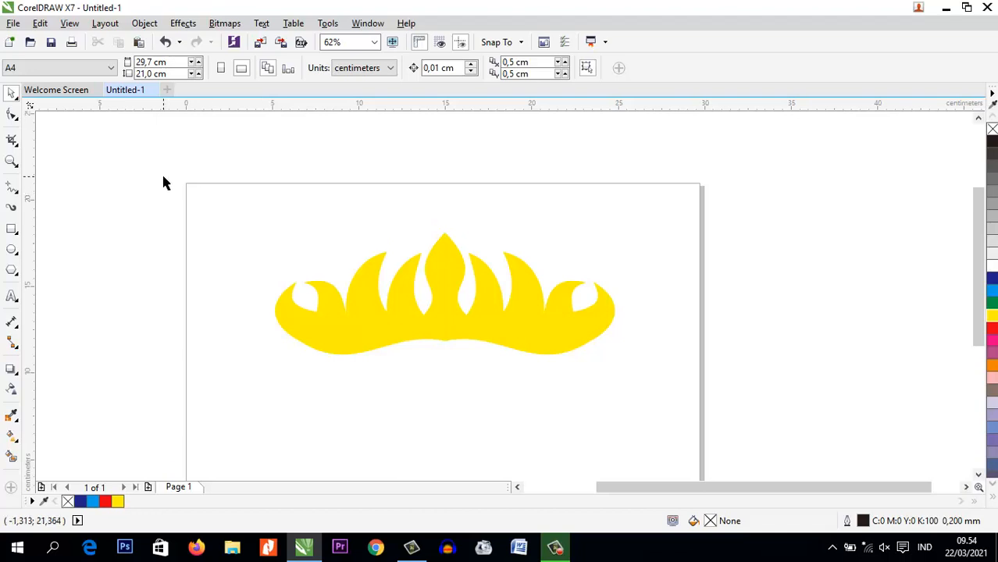
pyautogui.press('F10')
pyautogui.moveTo(176, 170); pyautogui.dragTo(719, 429)
pyautogui.click(446, 240)
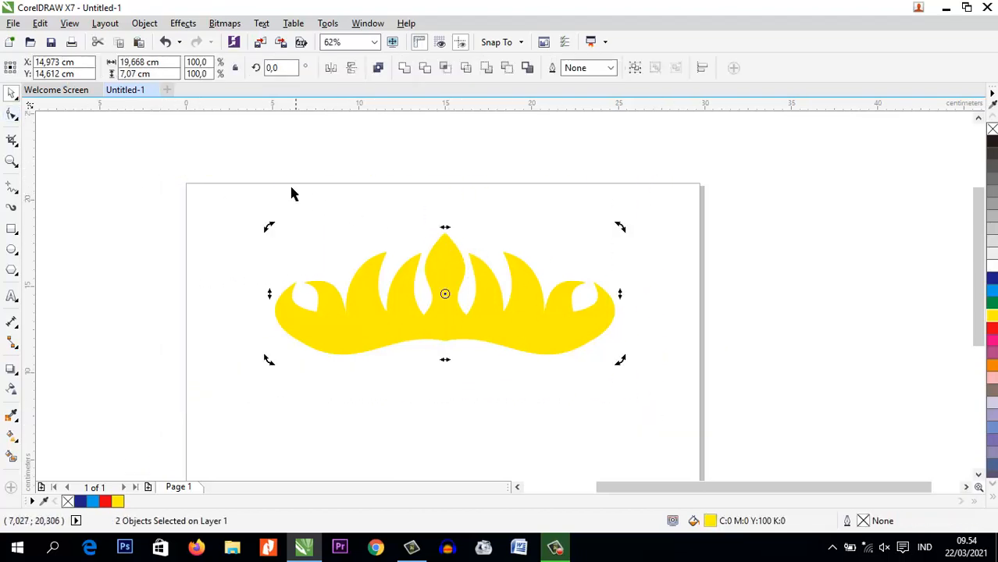
pyautogui.click(267, 246)
pyautogui.moveTo(219, 179); pyautogui.dragTo(691, 402)
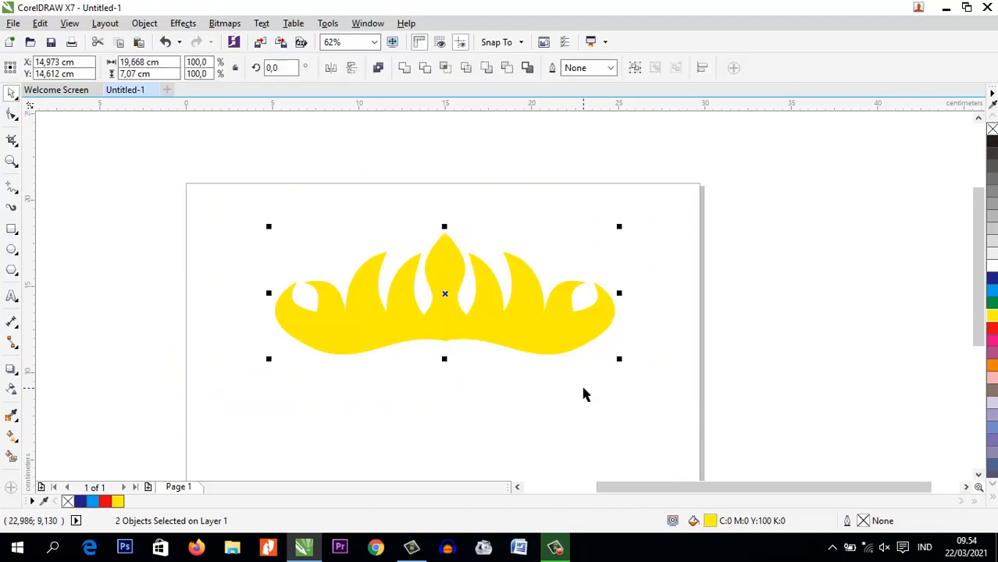
pyautogui.press('Delete')
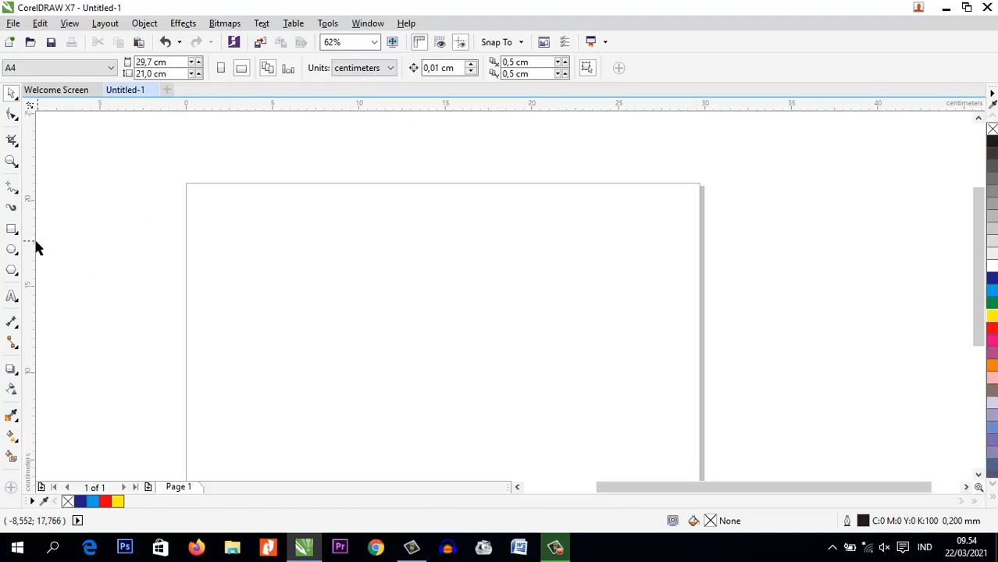
# Try cutting a wedge out of a circle about 11.5 cm across with the Shape tool, and delete the result
pyautogui.click(12, 249)
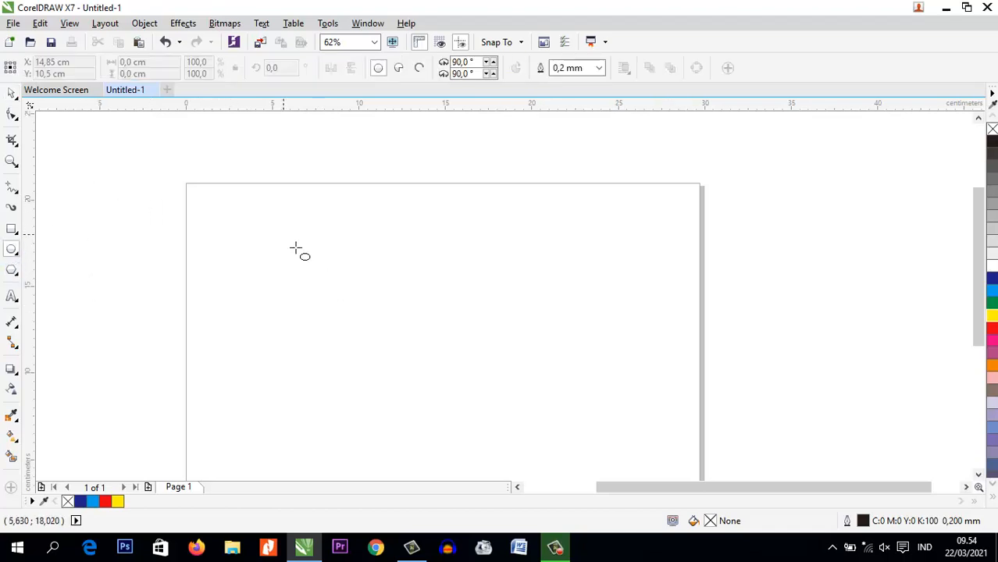
pyautogui.moveTo(279, 230); pyautogui.dragTo(486, 437)
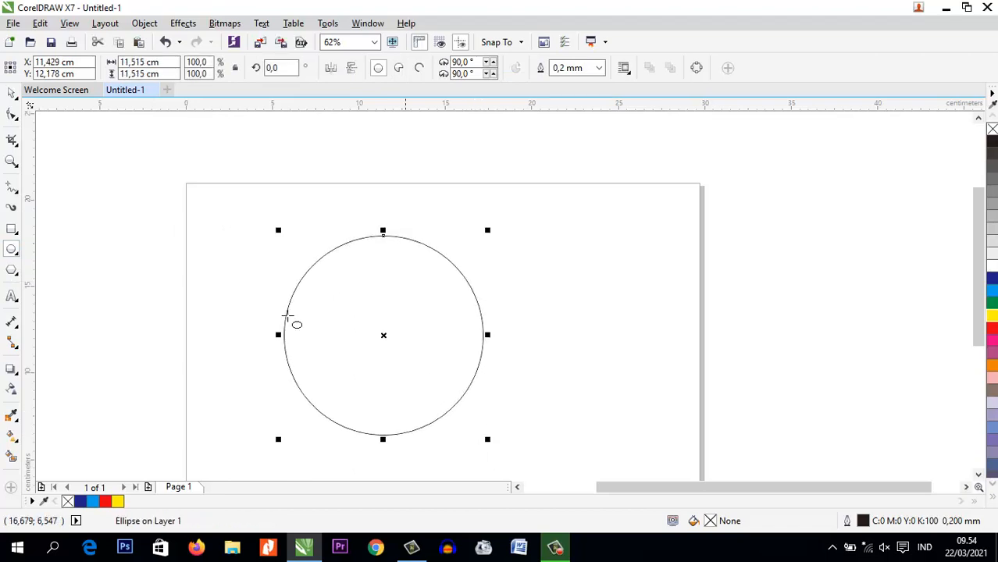
pyautogui.click(12, 114)
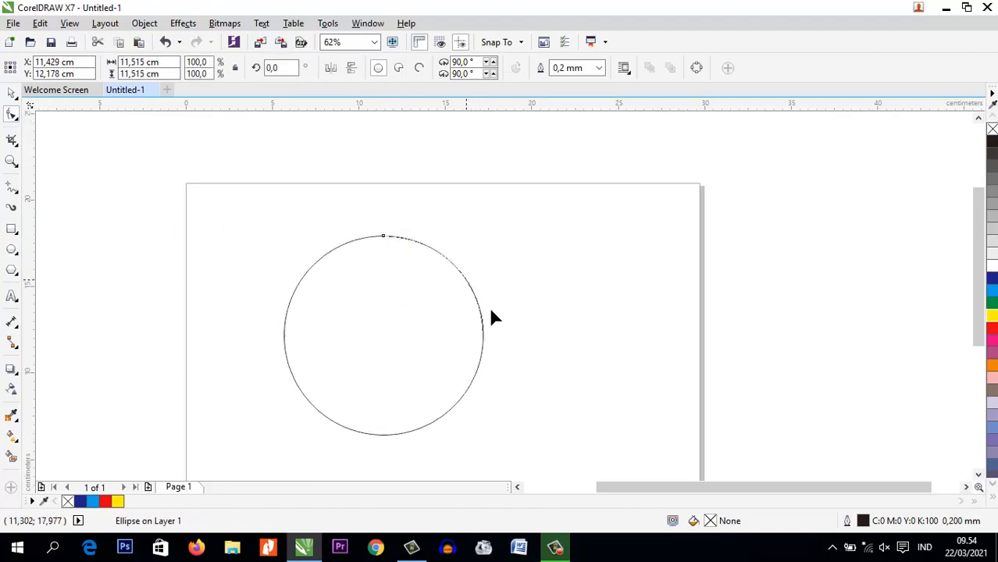
pyautogui.moveTo(491, 312); pyautogui.dragTo(391, 334)
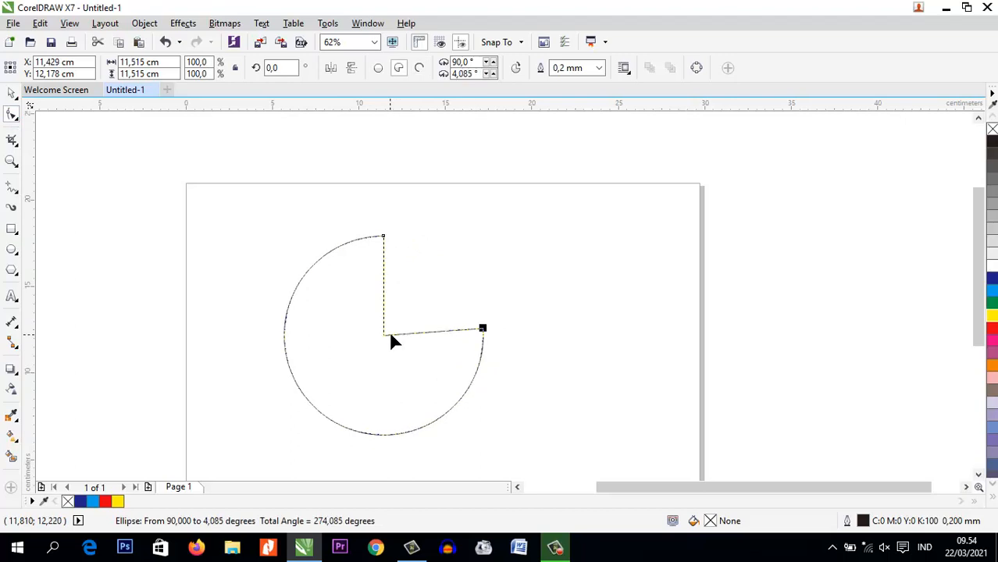
pyautogui.click(11, 94)
pyautogui.click(487, 392)
pyautogui.click(452, 372)
pyautogui.press('Delete')
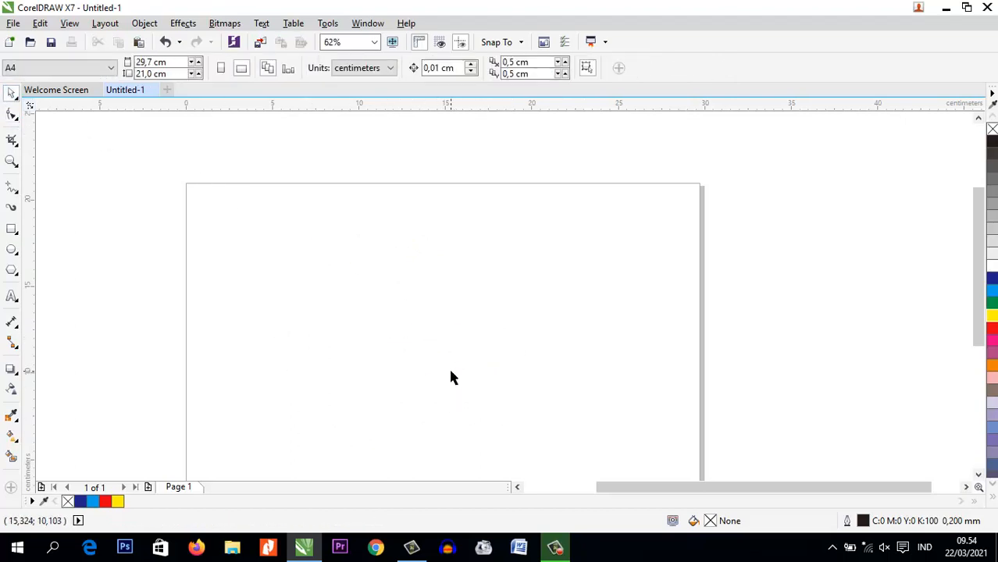
# Draw a tall narrow ellipse on the page and start a second ellipse beside it without constraining the proportions
pyautogui.click(11, 251)
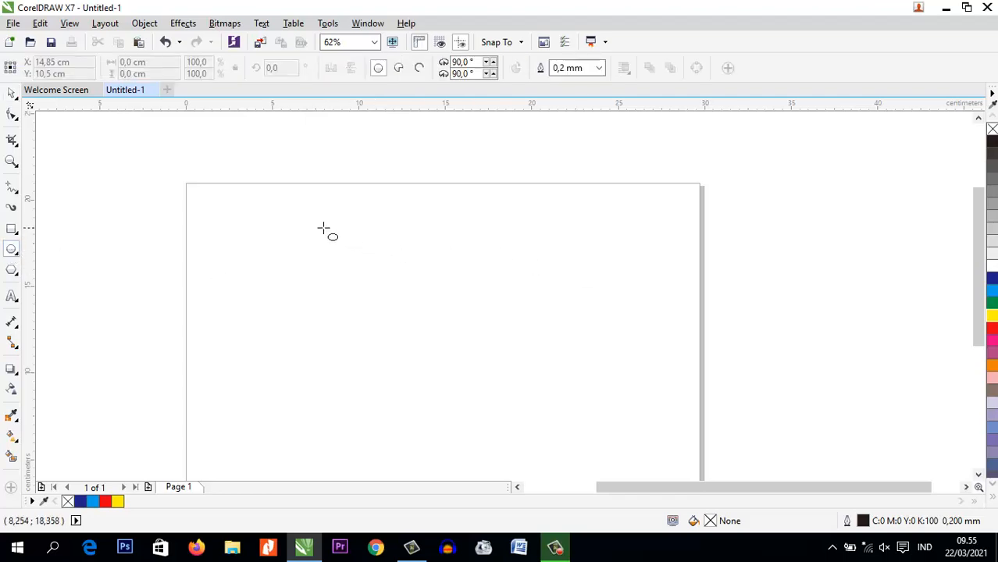
pyautogui.moveTo(307, 218); pyautogui.dragTo(374, 392)
pyautogui.moveTo(423, 270); pyautogui.dragTo(507, 338)
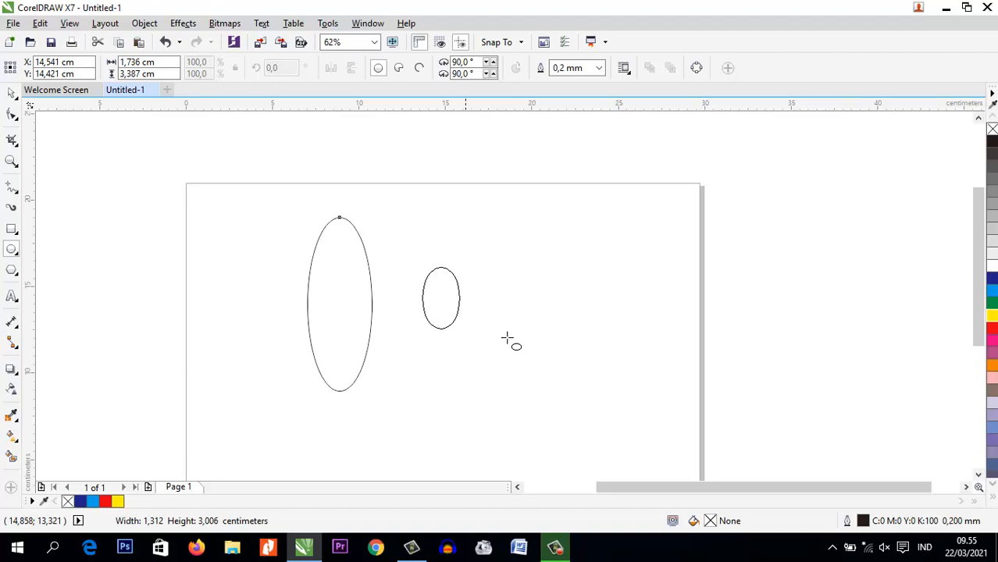
# Draw a circle about 11.5 cm across and open it into a 270° pie ending at its right quadrant
pyautogui.click(11, 249)
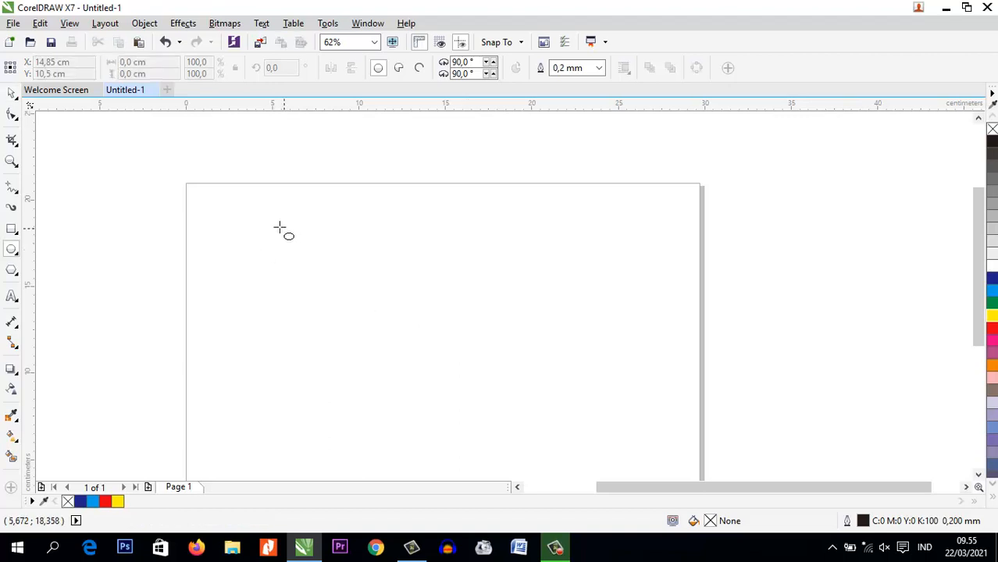
pyautogui.moveTo(279, 226); pyautogui.dragTo(479, 368)
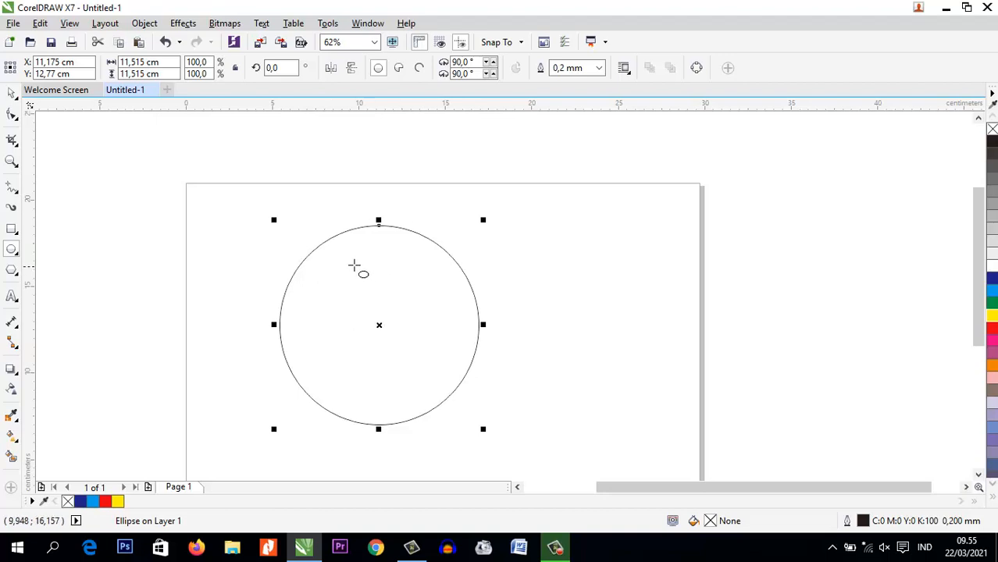
pyautogui.click(11, 115)
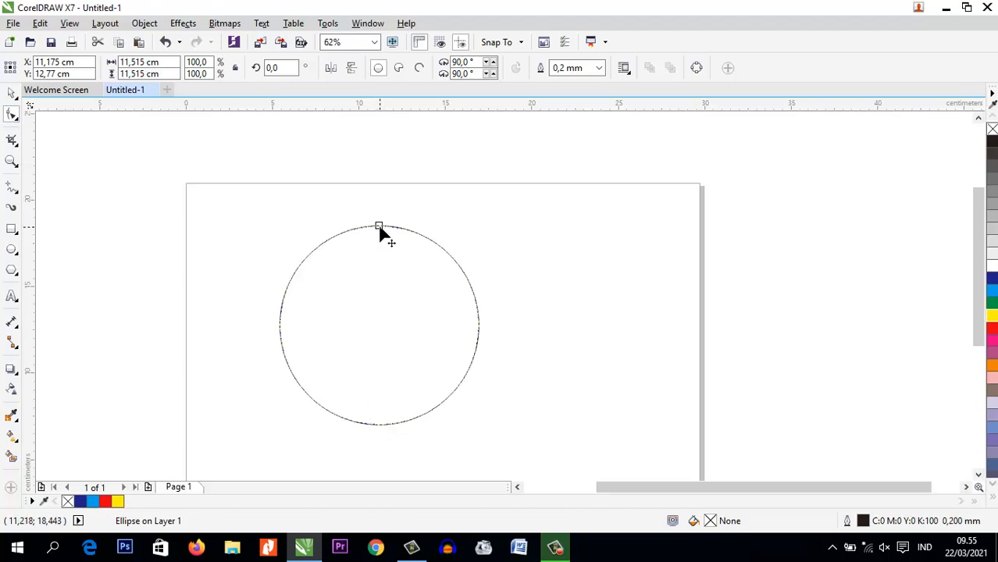
pyautogui.moveTo(380, 228); pyautogui.dragTo(475, 332)
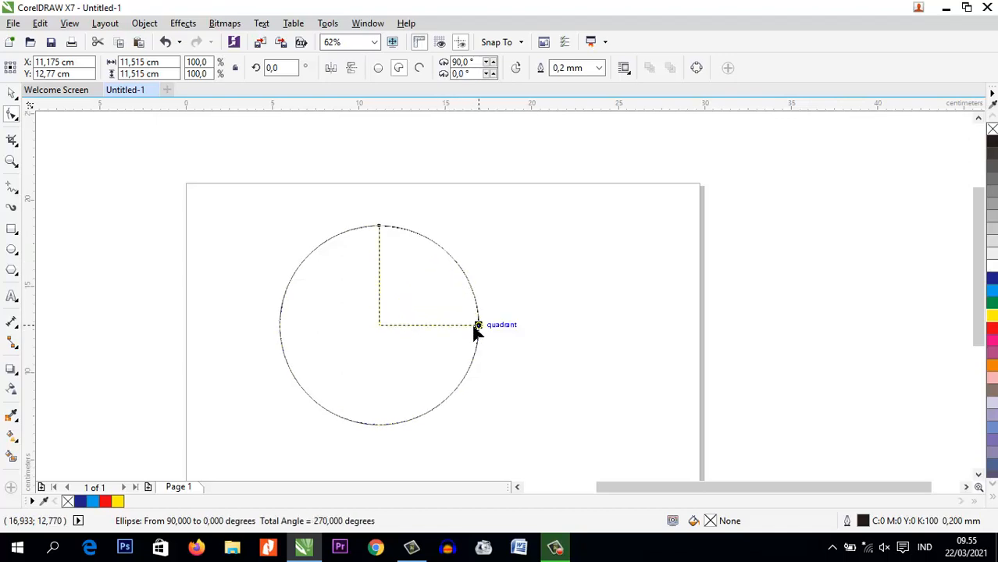
pyautogui.moveTo(475, 329); pyautogui.dragTo(474, 328)
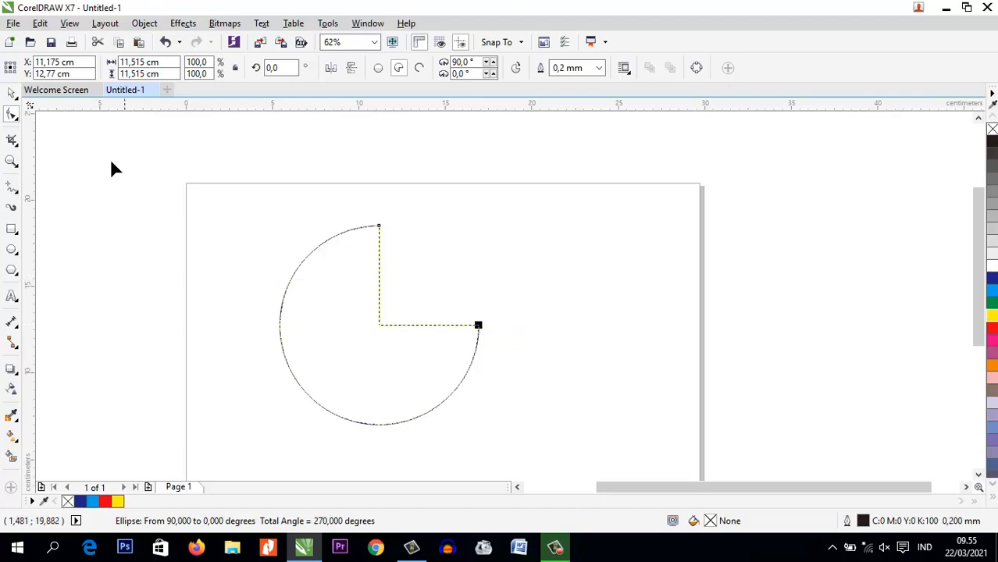
# Move the three-quarter pie left so that it straddles the page's left edge
pyautogui.click(12, 92)
pyautogui.click(178, 210)
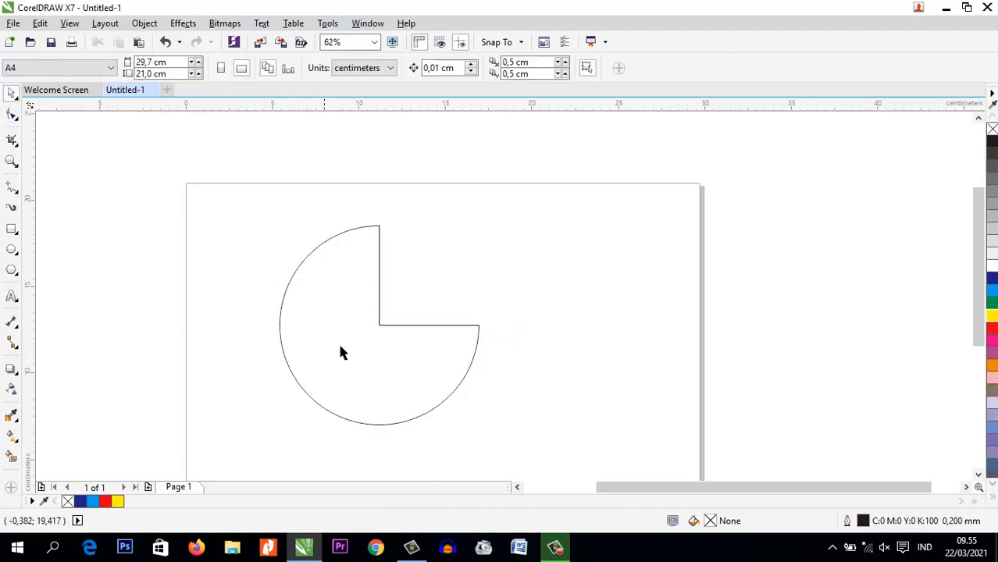
pyautogui.click(340, 353)
pyautogui.moveTo(376, 327); pyautogui.dragTo(216, 332)
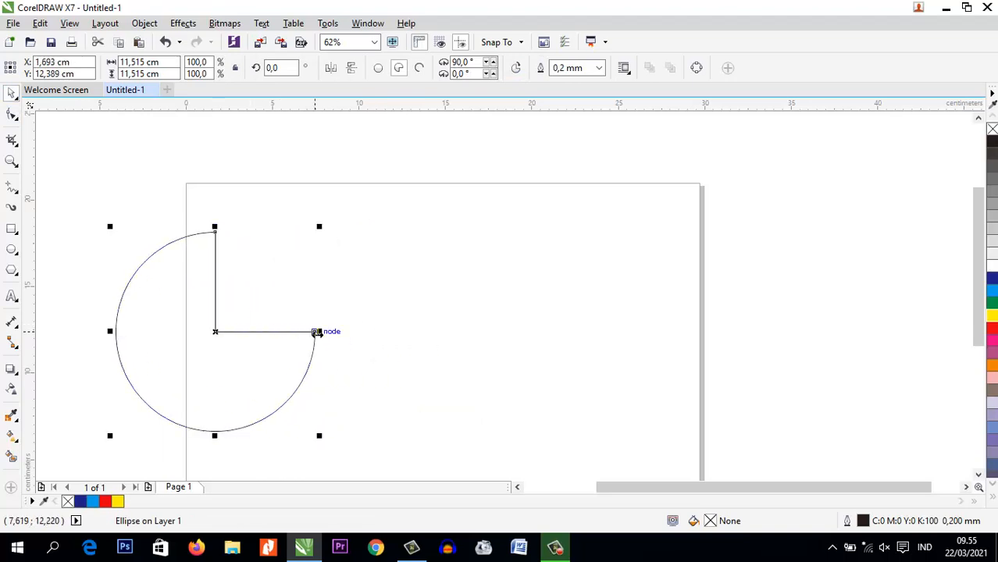
# Draw a circle about 11.2 cm across to the right of the pie and place a horizontal guideline near its centre
pyautogui.click(12, 250)
pyautogui.moveTo(398, 238); pyautogui.dragTo(593, 410)
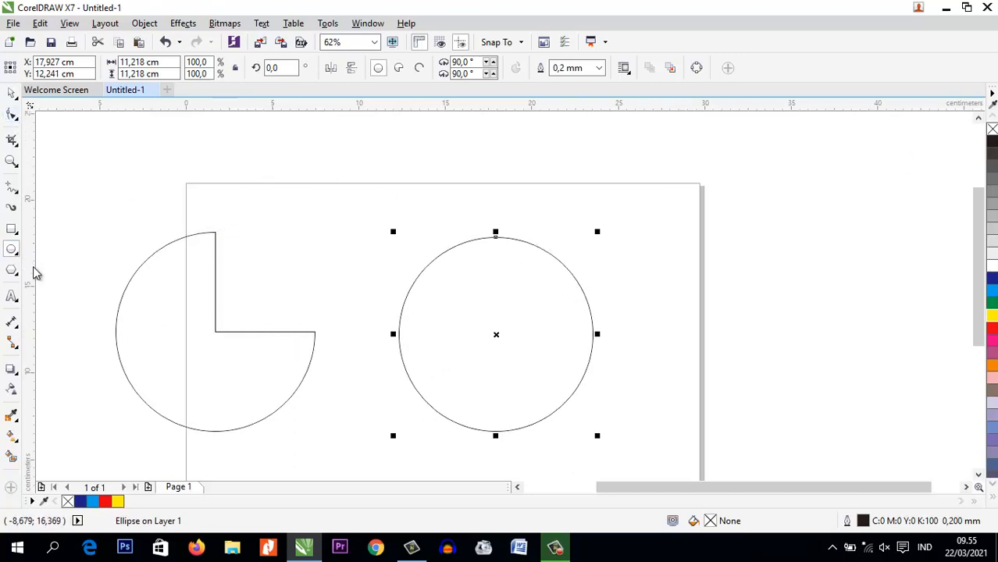
pyautogui.click(12, 93)
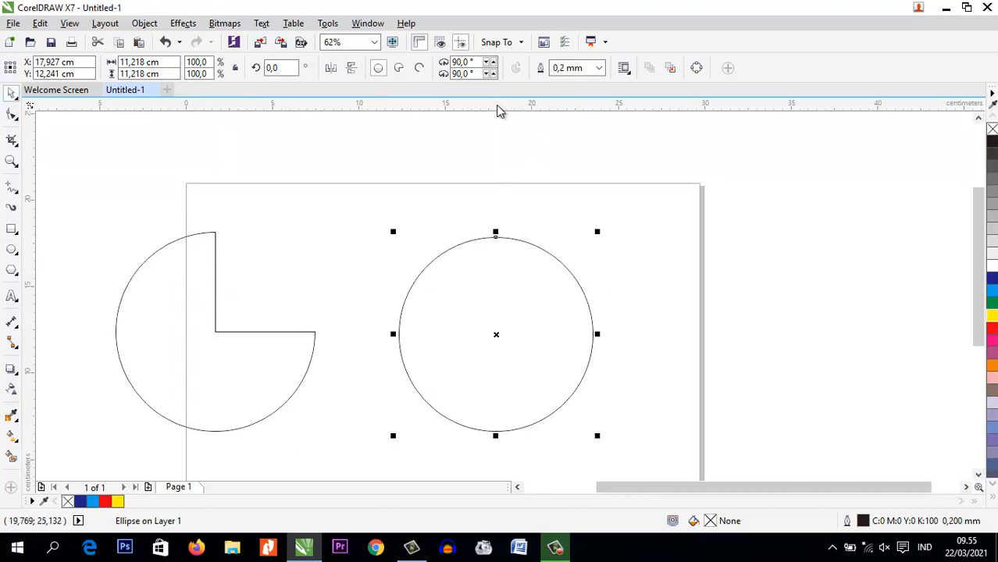
pyautogui.moveTo(497, 105); pyautogui.dragTo(504, 335)
pyautogui.click(499, 342)
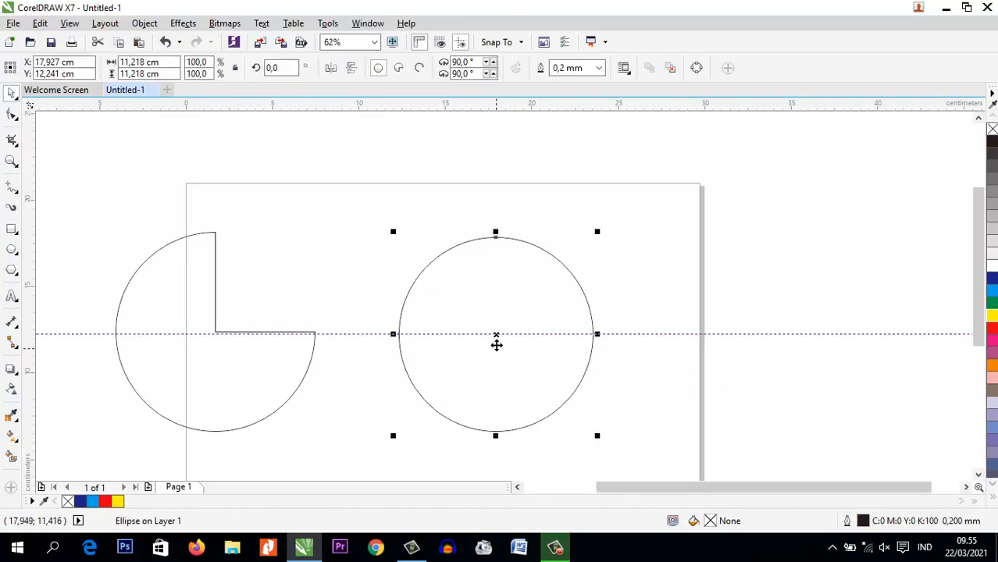
# Adjust the horizontal guideline so that it passes exactly through the circle's centre mark
pyautogui.scroll(10, 500, 338)
pyautogui.scroll(3, 374, 365)
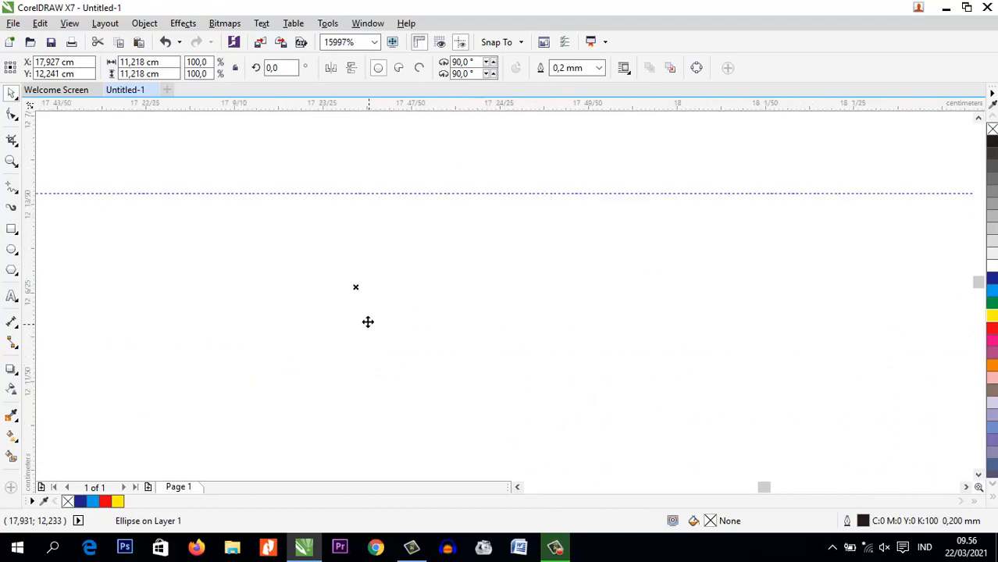
pyautogui.moveTo(381, 194); pyautogui.dragTo(390, 284)
pyautogui.click(375, 302)
pyautogui.click(392, 317)
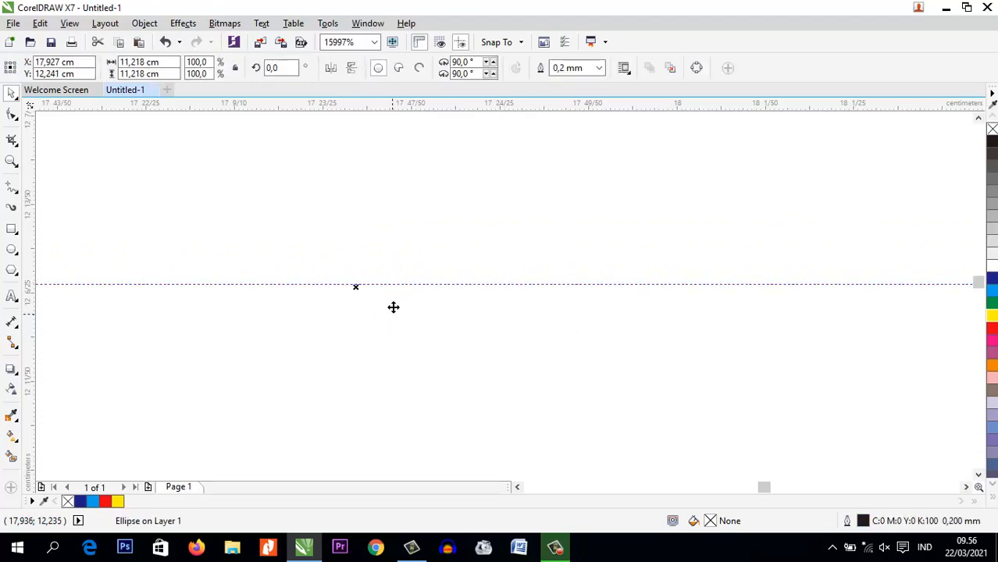
pyautogui.scroll(1, 400, 285)
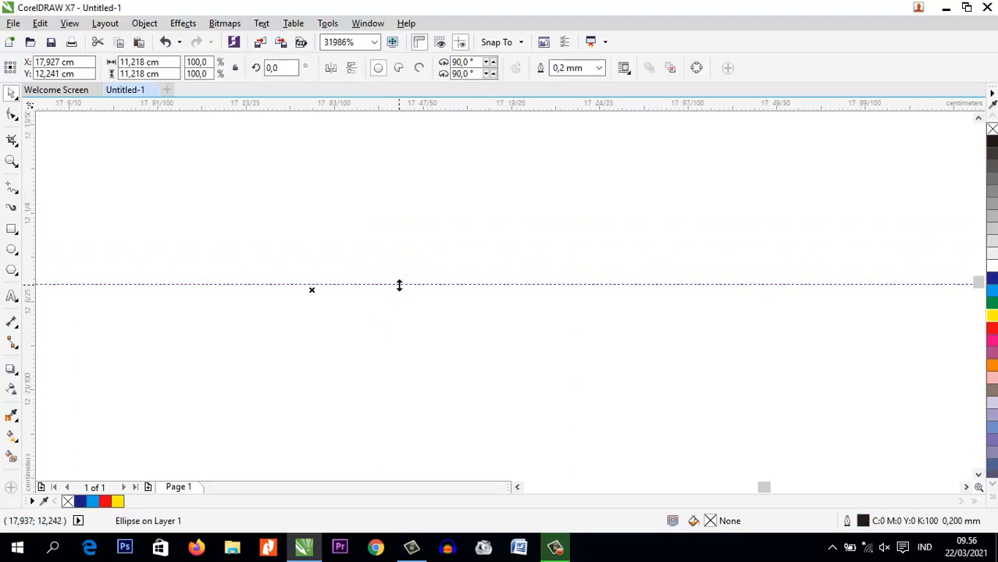
pyautogui.moveTo(400, 285); pyautogui.dragTo(401, 289)
pyautogui.click(401, 312)
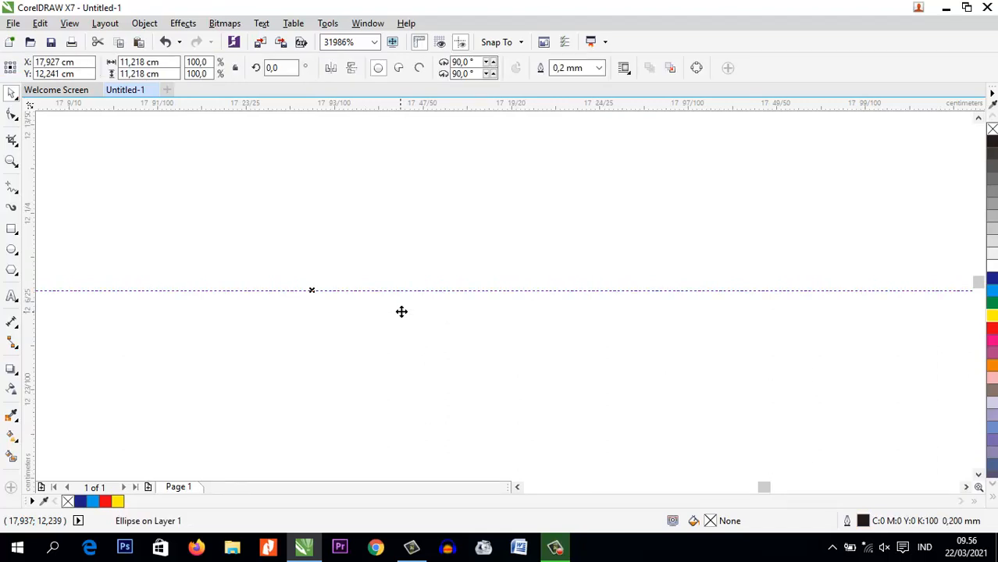
# Place a vertical guideline and align it with the circle's centre mark, crossing the horizontal guideline
pyautogui.scroll(-6, 455, 288)
pyautogui.scroll(-4, 464, 249)
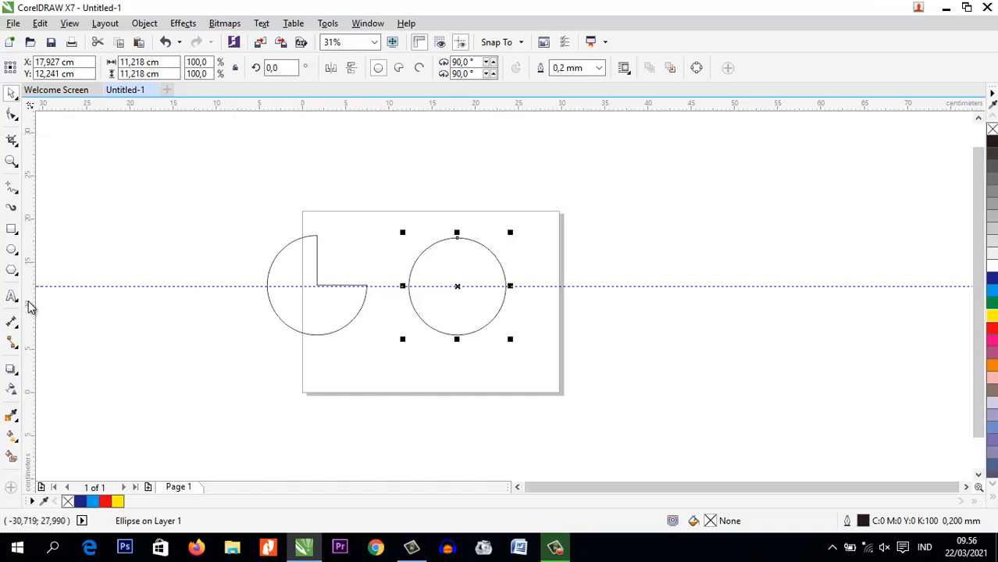
pyautogui.moveTo(31, 315); pyautogui.dragTo(457, 303)
pyautogui.scroll(6, 457, 301)
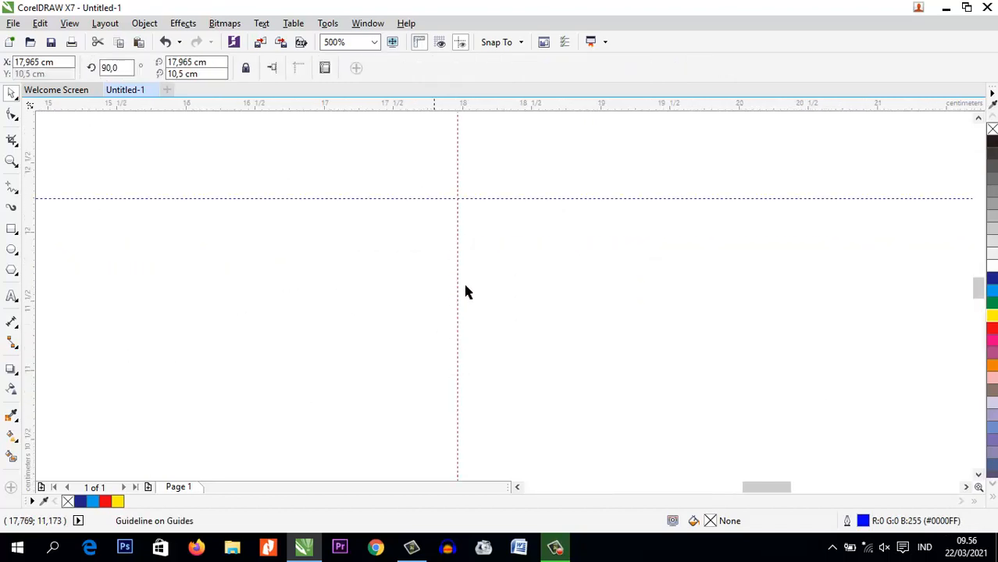
pyautogui.click(469, 282)
pyautogui.scroll(4, 452, 216)
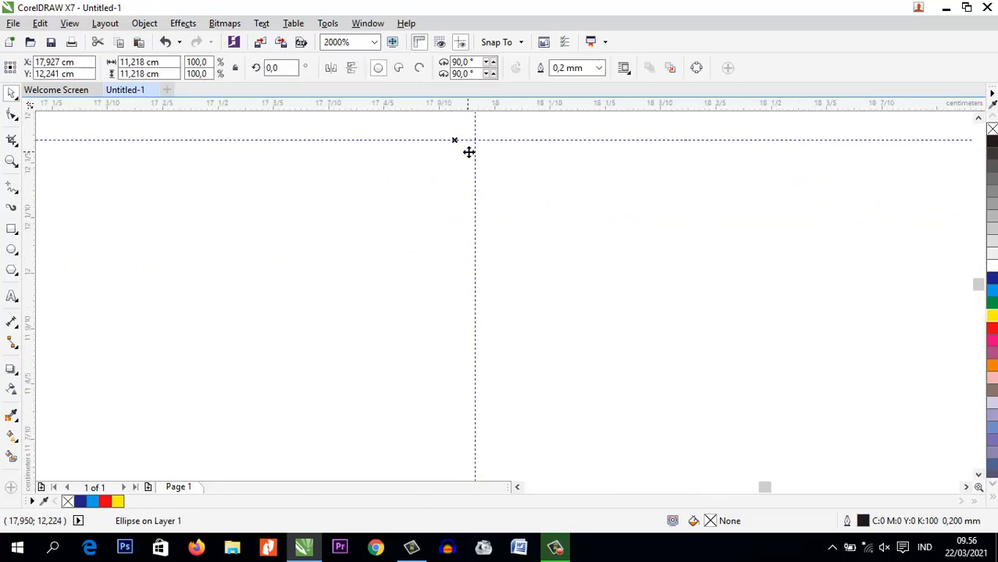
pyautogui.moveTo(458, 155); pyautogui.dragTo(456, 156)
pyautogui.click(409, 263)
pyautogui.scroll(-6, 410, 262)
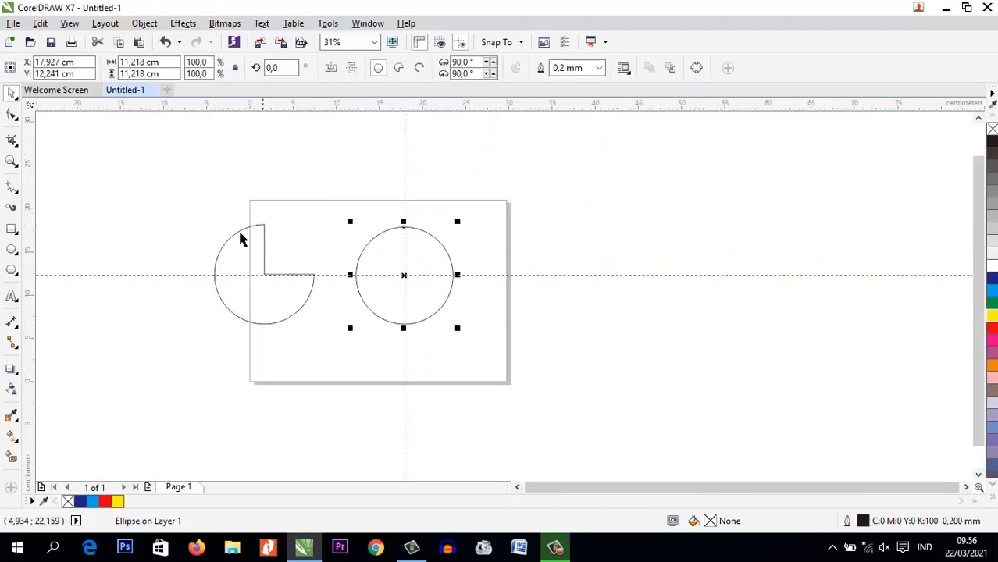
# Draw a rectangle about 9.7 by 11.2 cm with its lower-left corner at the circle's centre where the guidelines cross
pyautogui.click(12, 230)
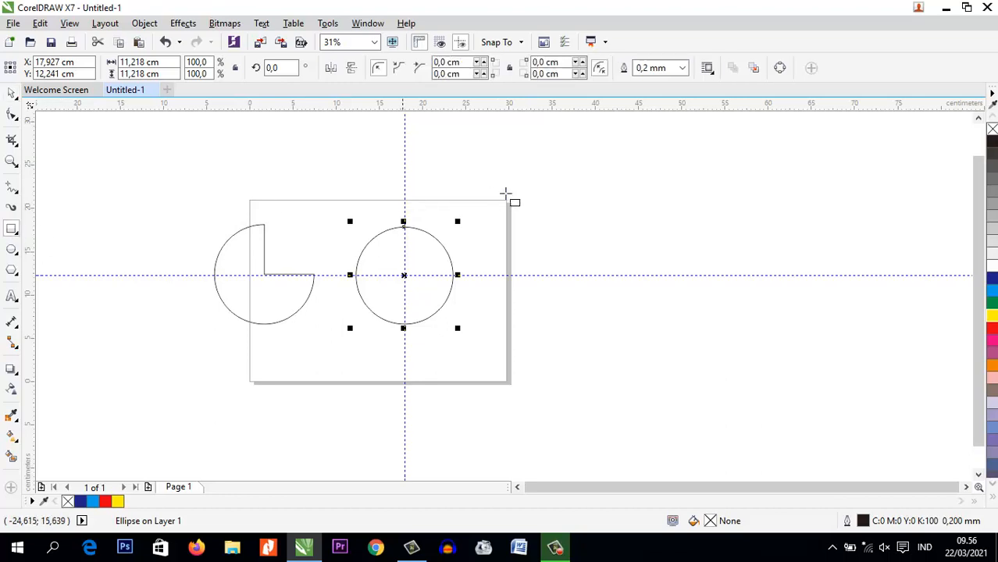
pyautogui.moveTo(405, 179); pyautogui.dragTo(488, 275)
pyautogui.click(12, 93)
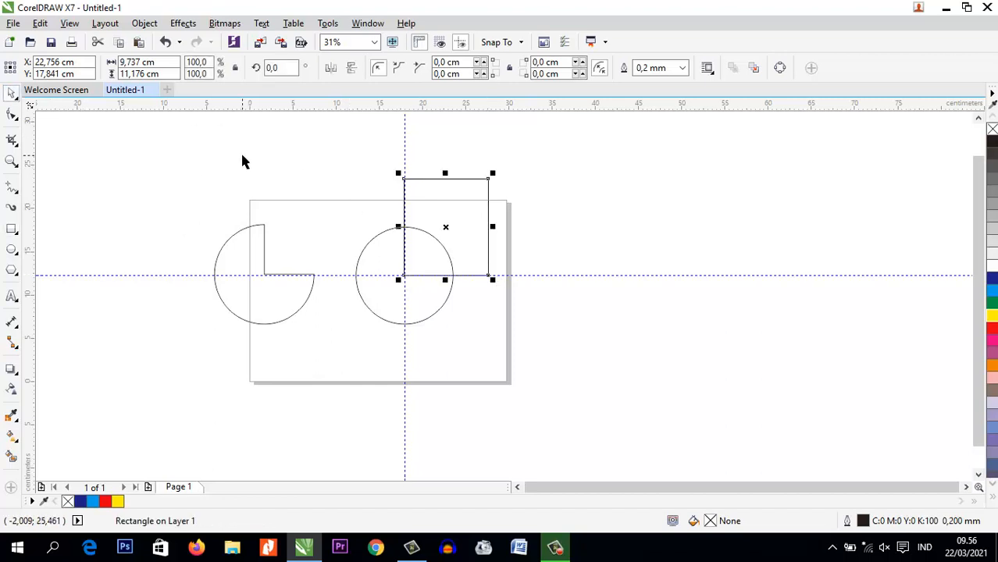
# Trim the circle's upper-right quarter with the overlapping rectangle and delete the rectangle
pyautogui.click(243, 155)
pyautogui.moveTo(351, 121); pyautogui.dragTo(586, 402)
pyautogui.click(312, 133)
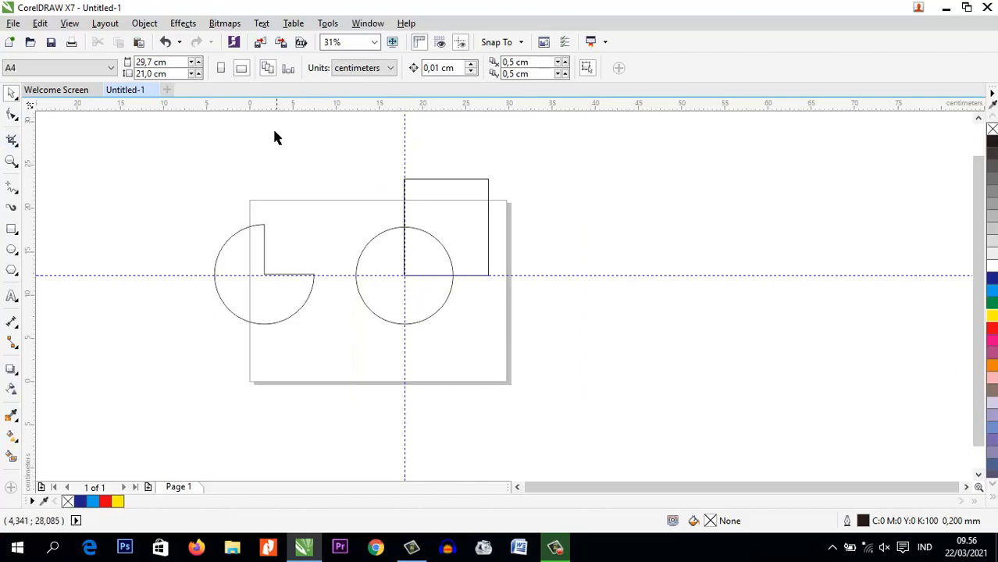
pyautogui.moveTo(348, 155); pyautogui.dragTo(605, 400)
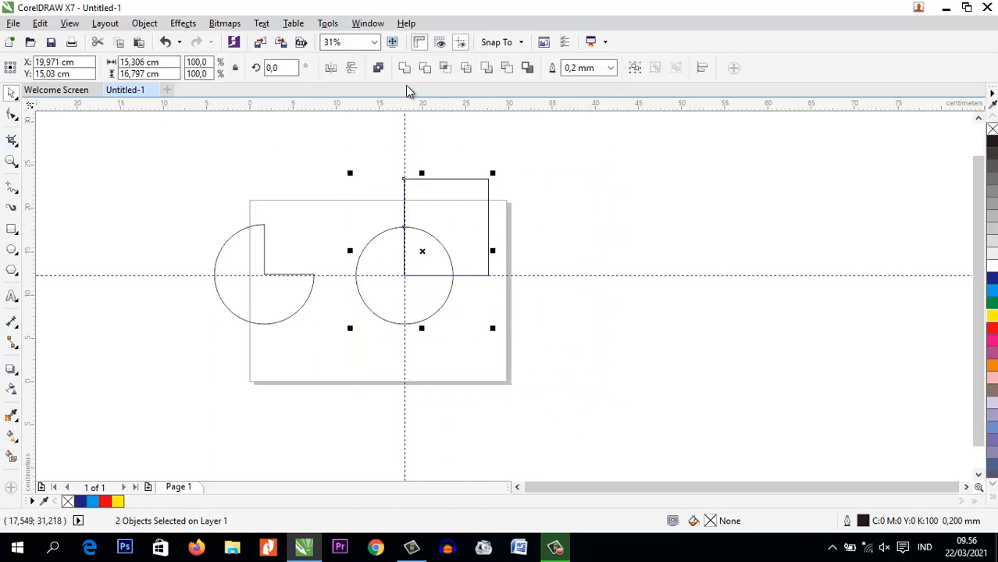
pyautogui.click(425, 68)
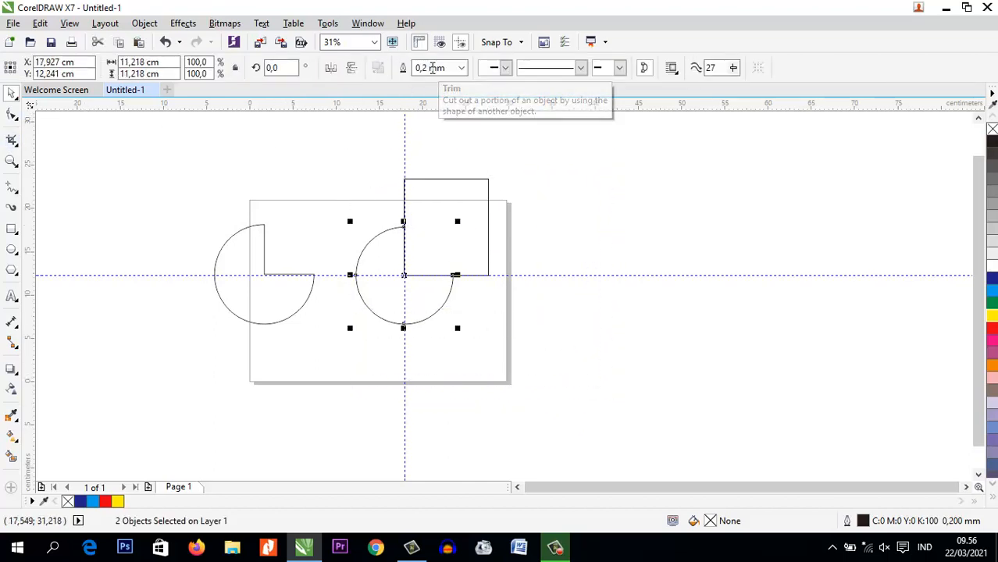
pyautogui.moveTo(489, 192); pyautogui.dragTo(599, 191)
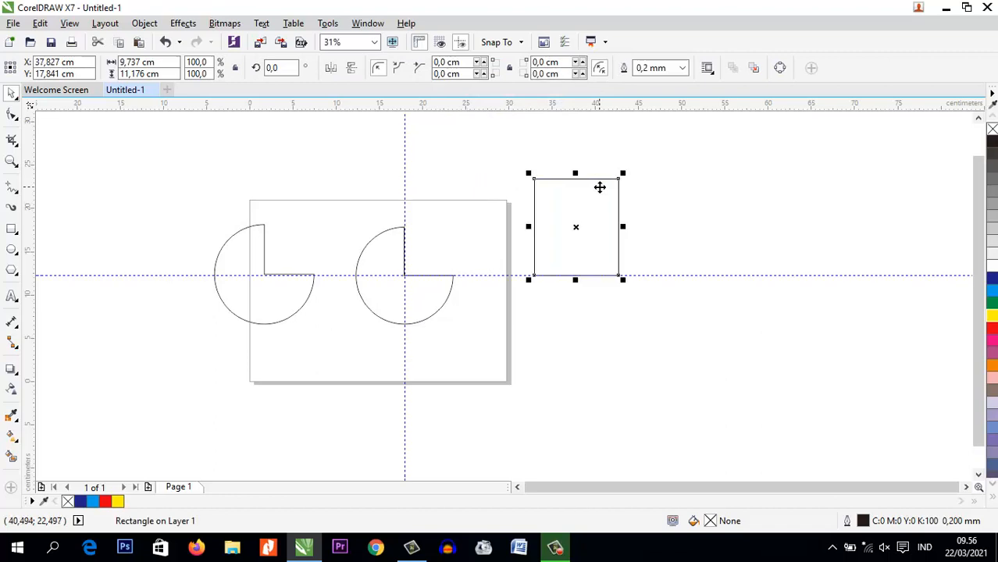
pyautogui.press('Delete')
# Delete the horizontal and vertical guidelines
pyautogui.click(646, 275)
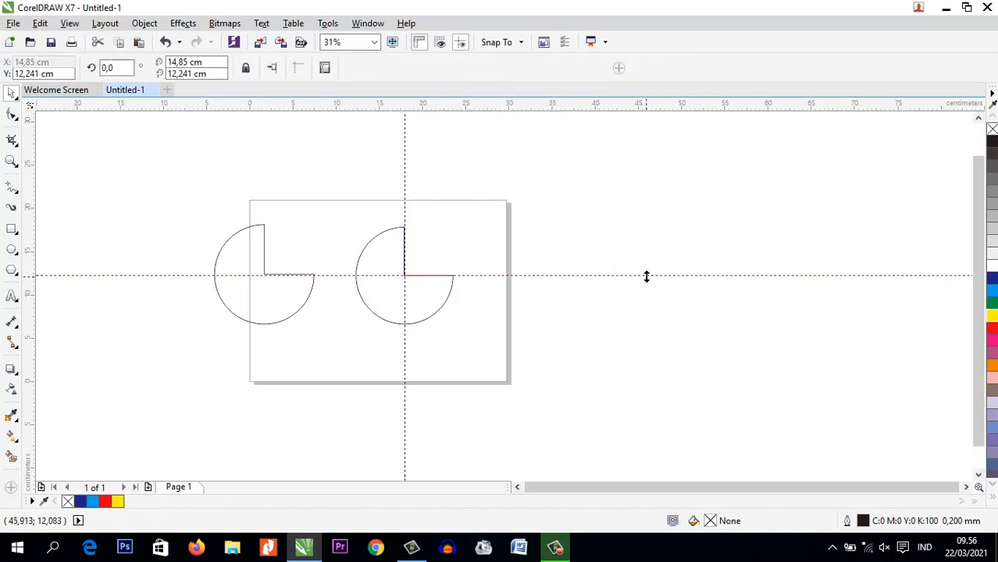
pyautogui.press('Delete')
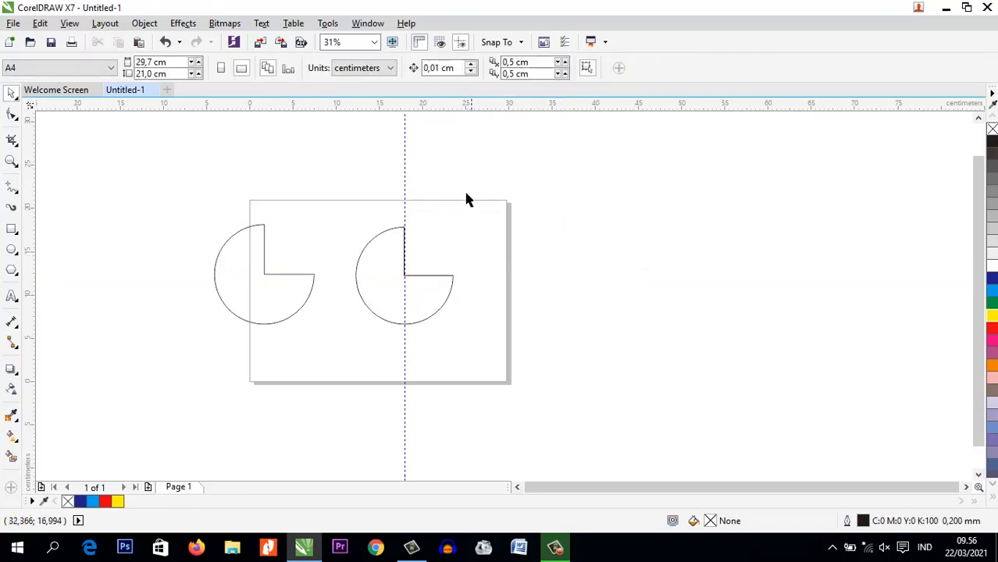
pyautogui.click(404, 161)
pyautogui.press('Delete')
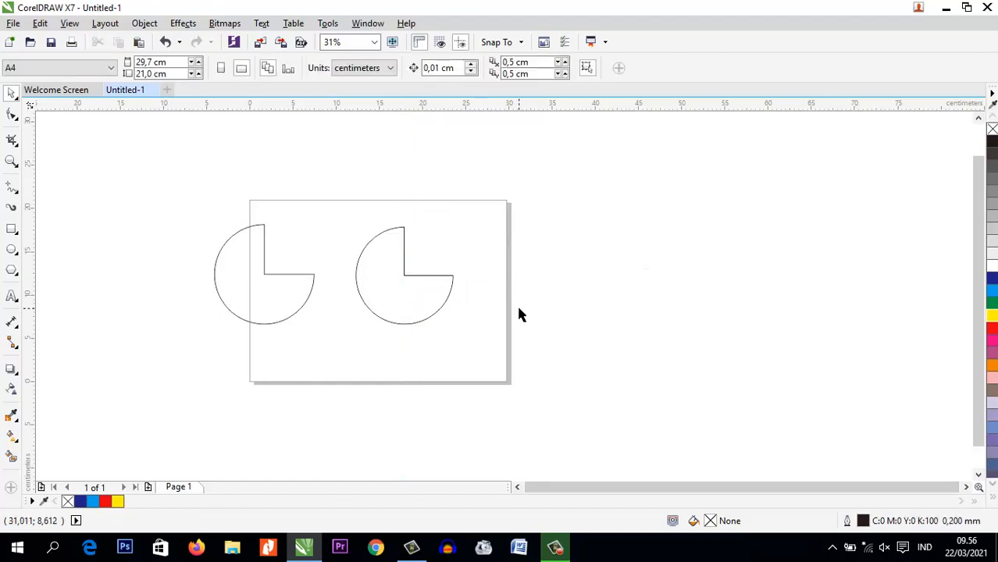
pyautogui.scroll(1, 395, 277)
pyautogui.scroll(-1, 294, 310)
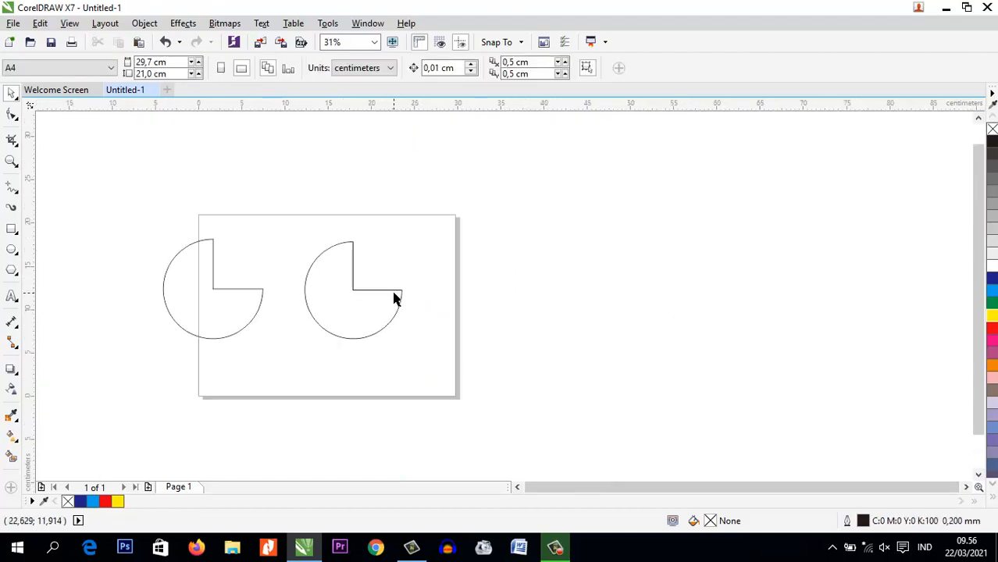
# Draw a circle about 14 cm across in the empty area to the right of the page
pyautogui.click(354, 297)
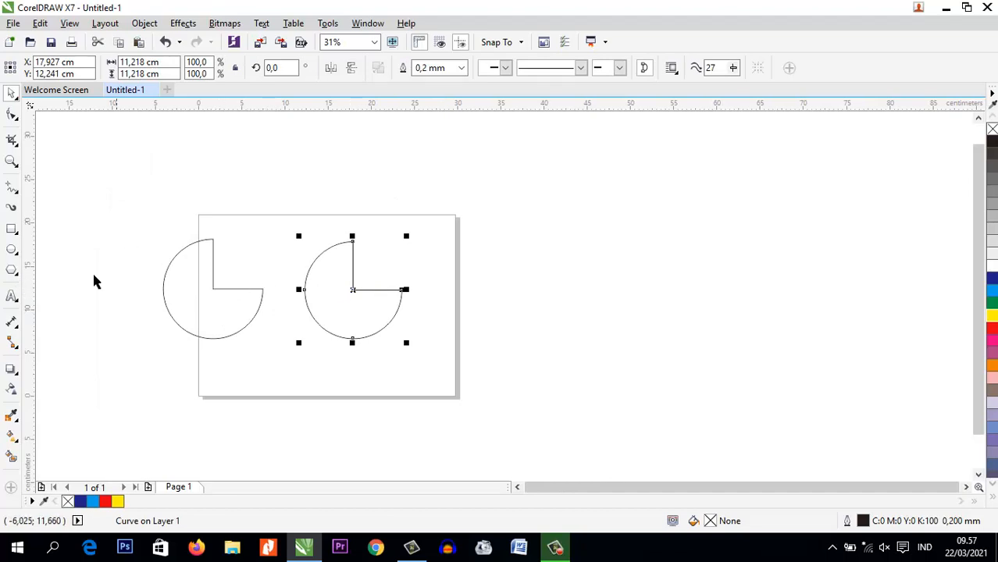
pyautogui.click(13, 253)
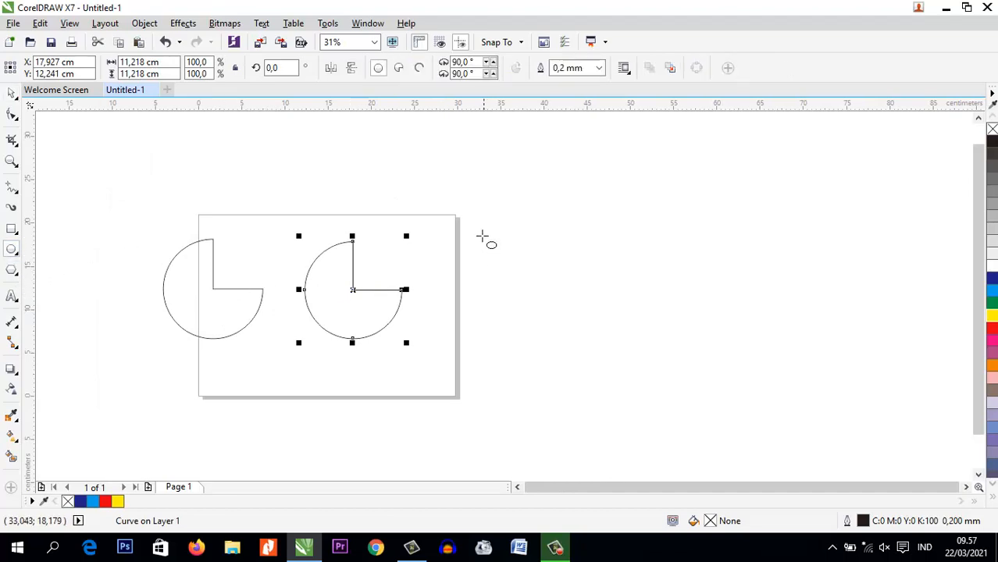
pyautogui.moveTo(482, 235); pyautogui.dragTo(605, 356)
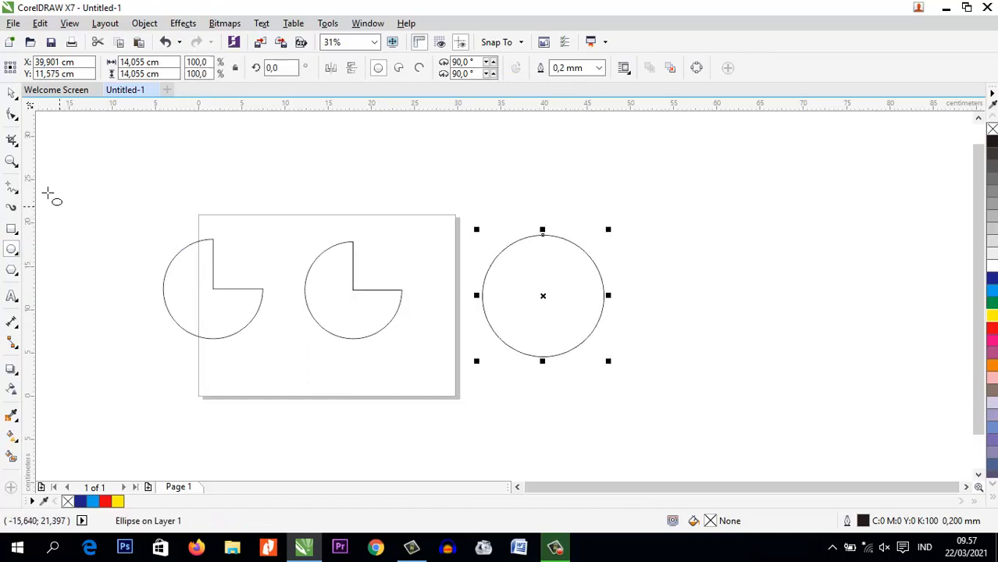
# Reshape the 14 cm circle into an arc and pies of varying angles with the Shape tool and delete it
pyautogui.scroll(2, 575, 283)
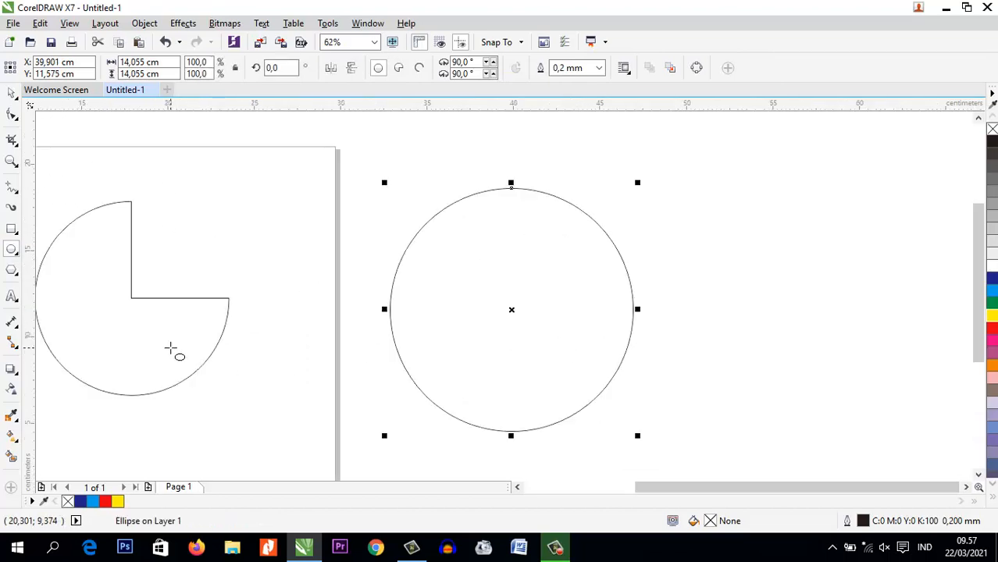
pyautogui.click(11, 115)
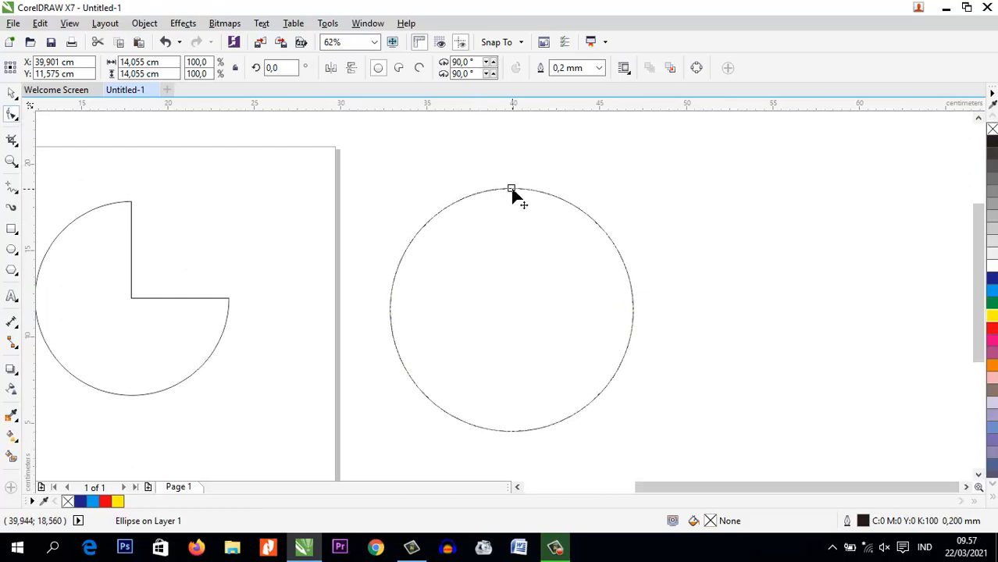
pyautogui.moveTo(514, 195); pyautogui.dragTo(629, 279)
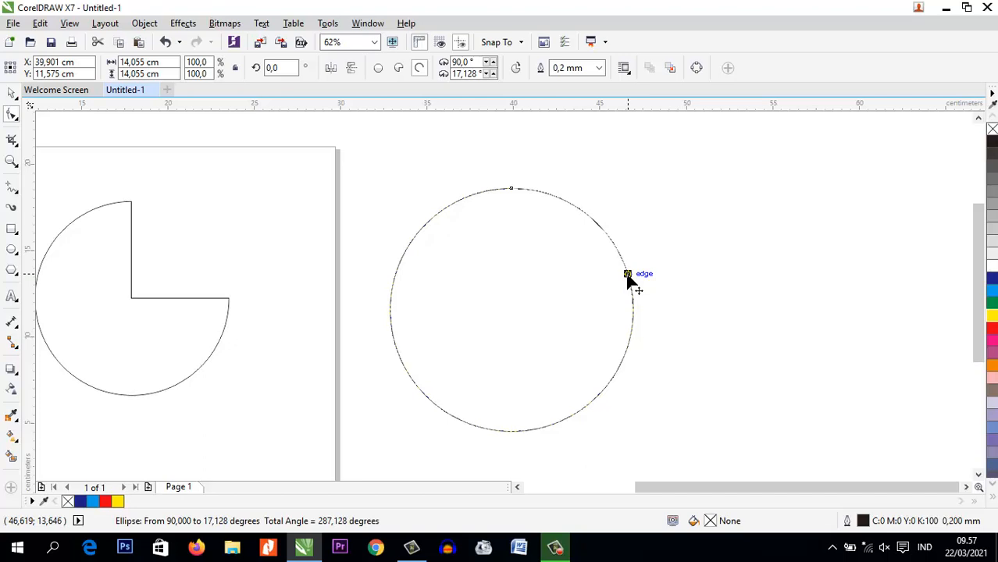
pyautogui.moveTo(629, 280); pyautogui.dragTo(405, 310)
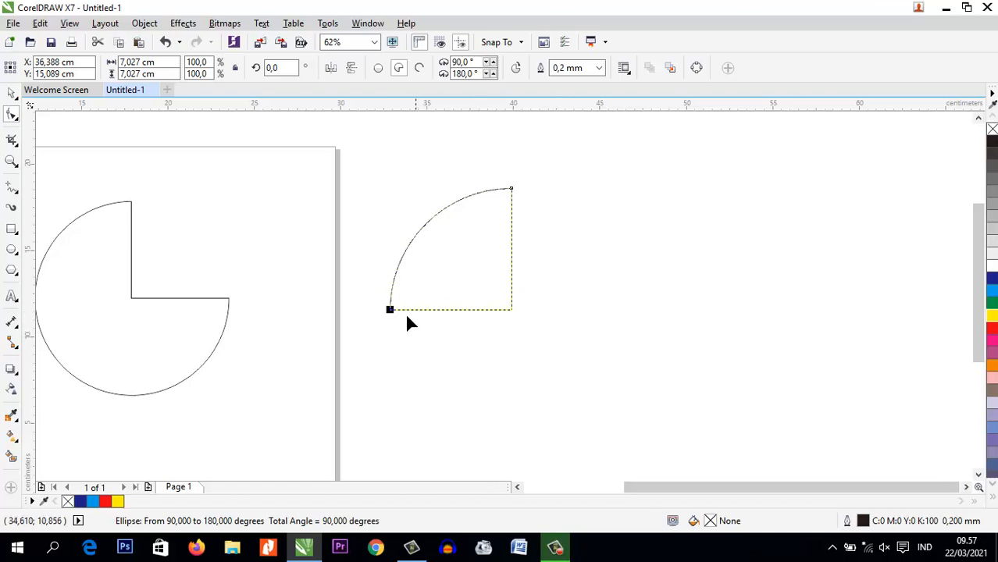
pyautogui.moveTo(390, 311); pyautogui.dragTo(613, 393)
pyautogui.moveTo(544, 344); pyautogui.dragTo(607, 295)
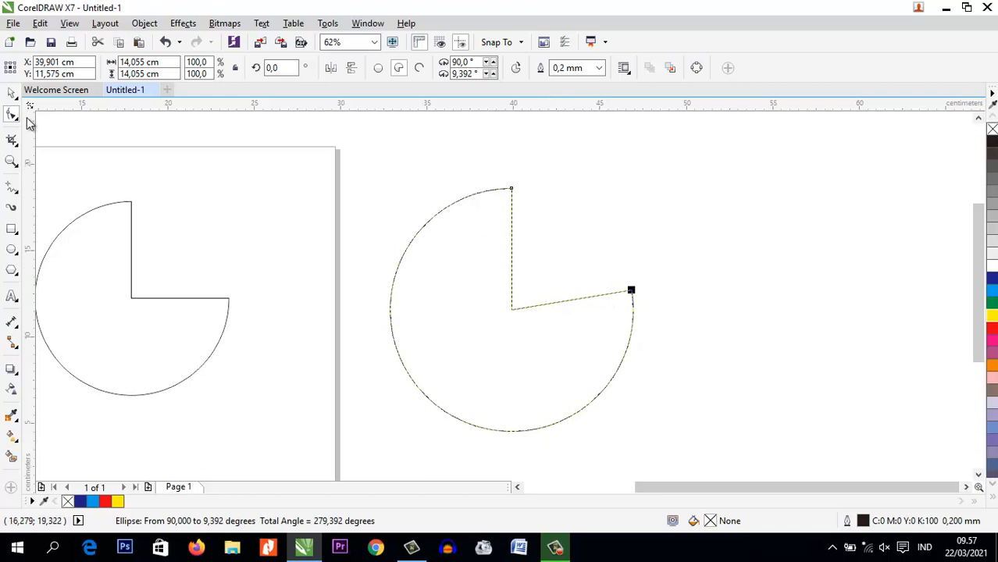
pyautogui.click(11, 94)
pyautogui.press('Delete')
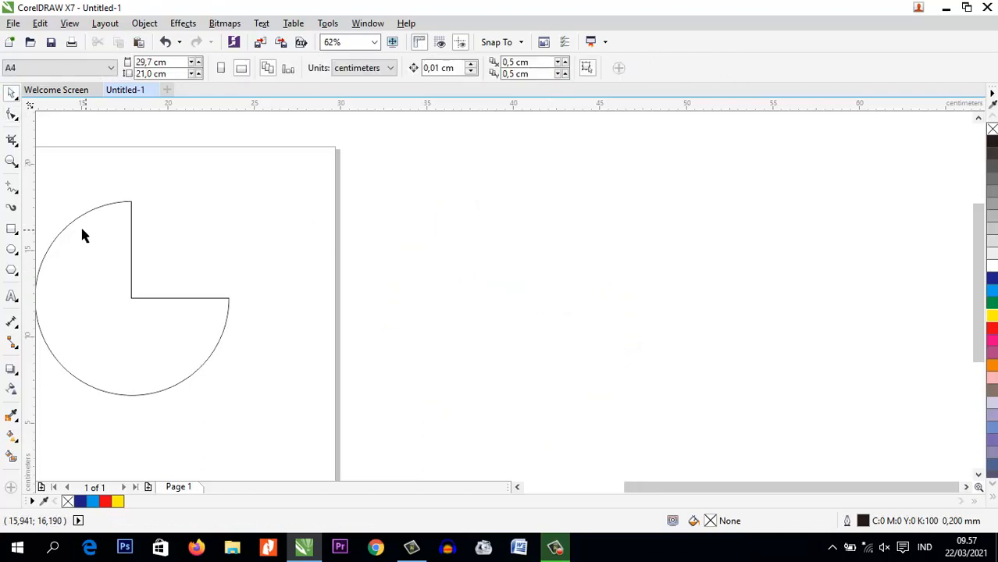
# Draw a circle about 12.2 cm across right of the page and open it with the Shape tool into a pie of about 315°
pyautogui.click(11, 250)
pyautogui.moveTo(403, 196); pyautogui.dragTo(614, 354)
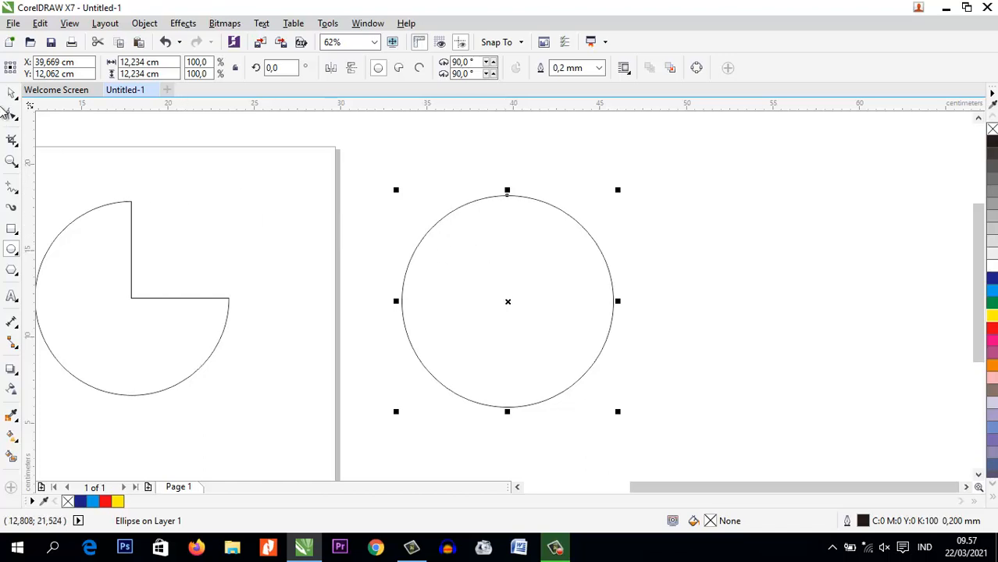
pyautogui.click(11, 114)
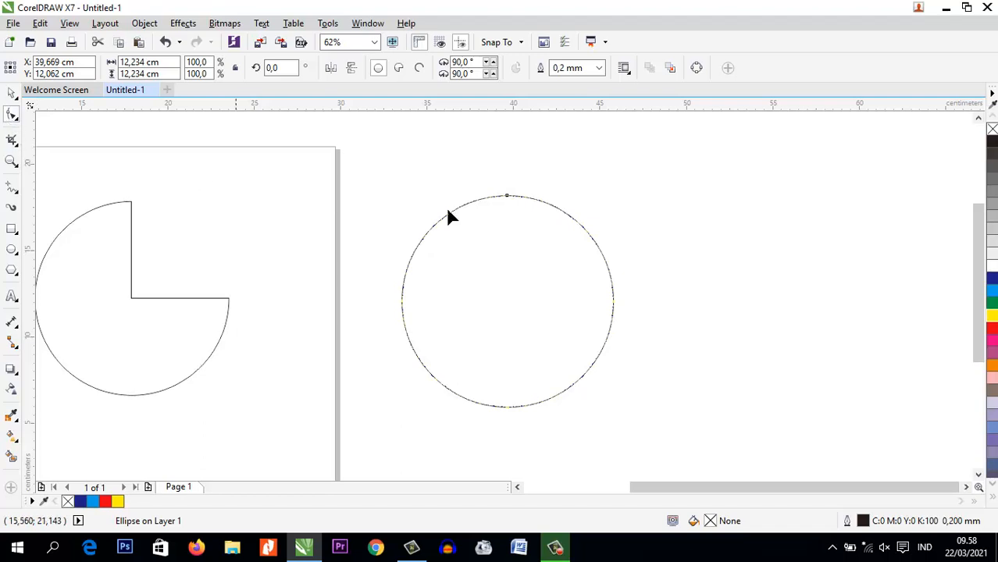
pyautogui.moveTo(506, 197); pyautogui.dragTo(741, 306)
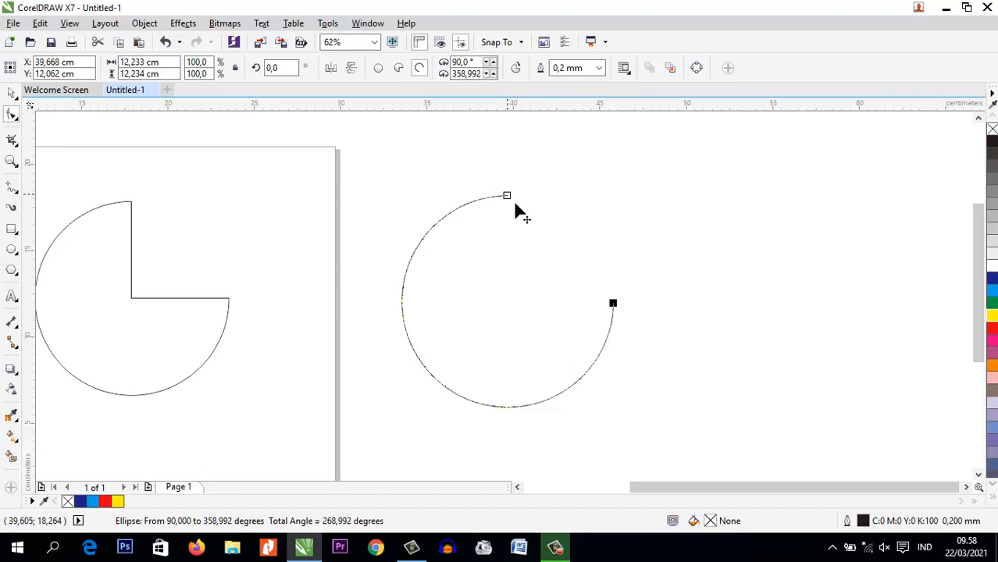
pyautogui.moveTo(597, 288); pyautogui.dragTo(559, 250)
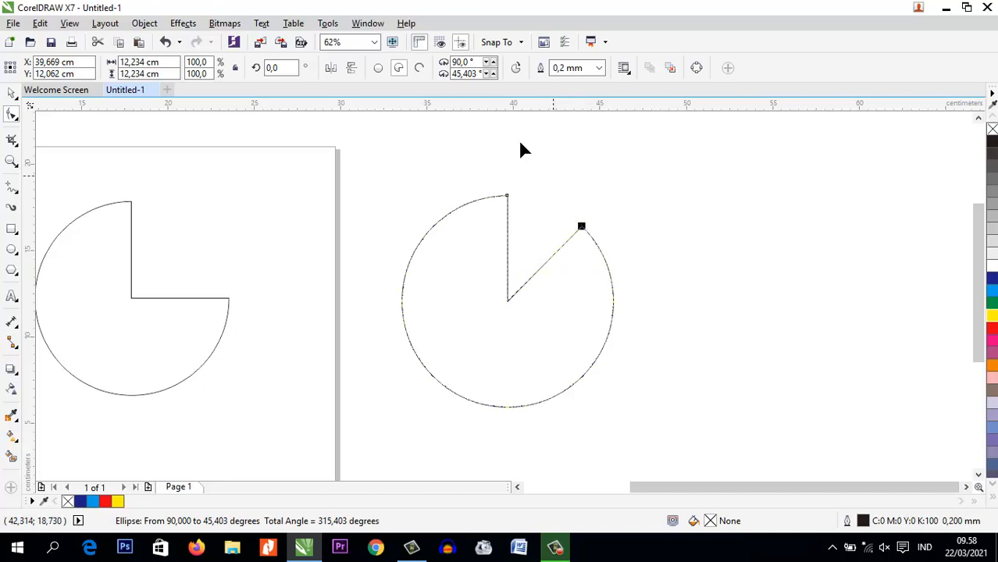
# Try ending angles of 45°, 90°, 180° and 270° on the pie, keeping its starting angle at 90°
pyautogui.doubleClick(478, 73)
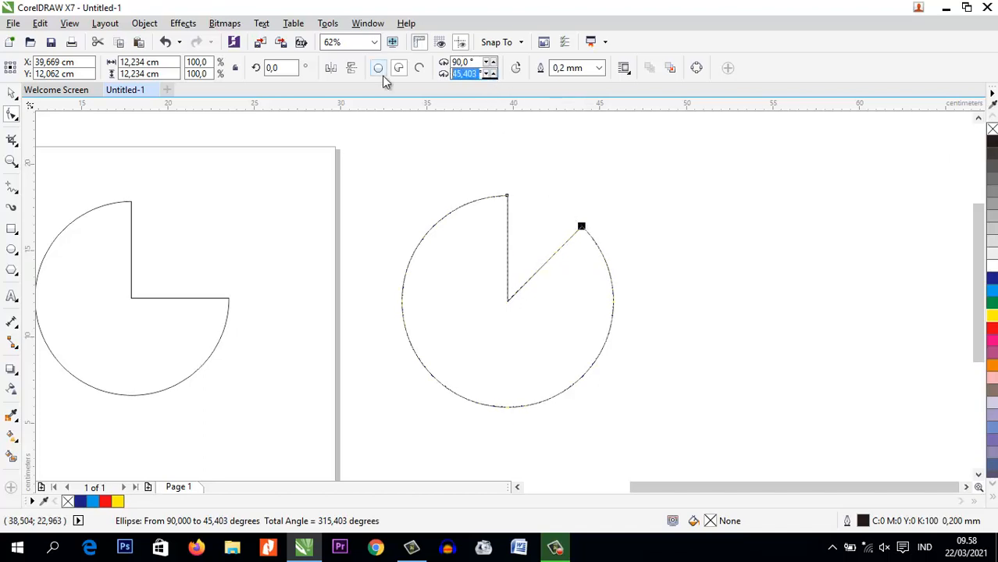
pyautogui.write('45')
pyautogui.press('Return')
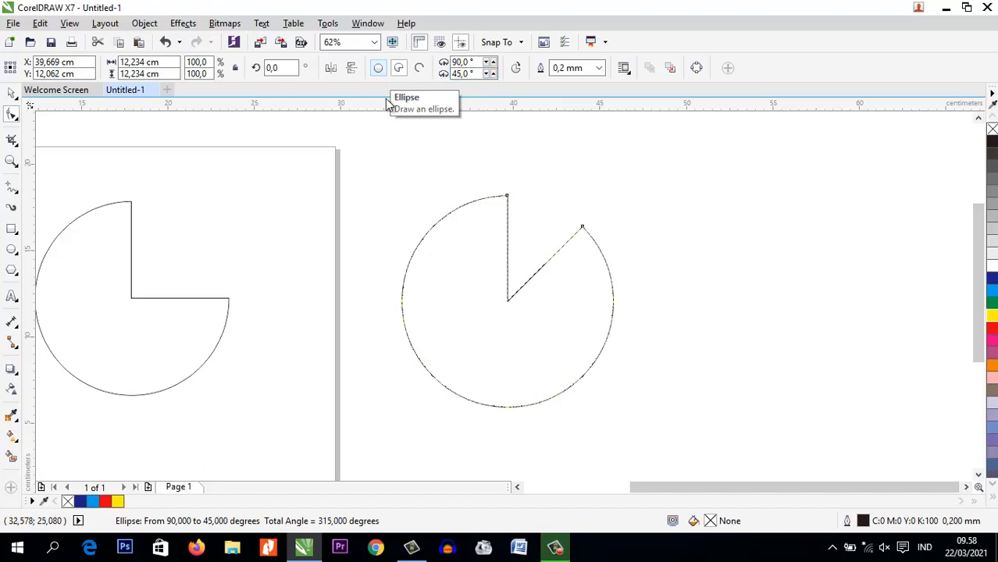
pyautogui.doubleClick(478, 75)
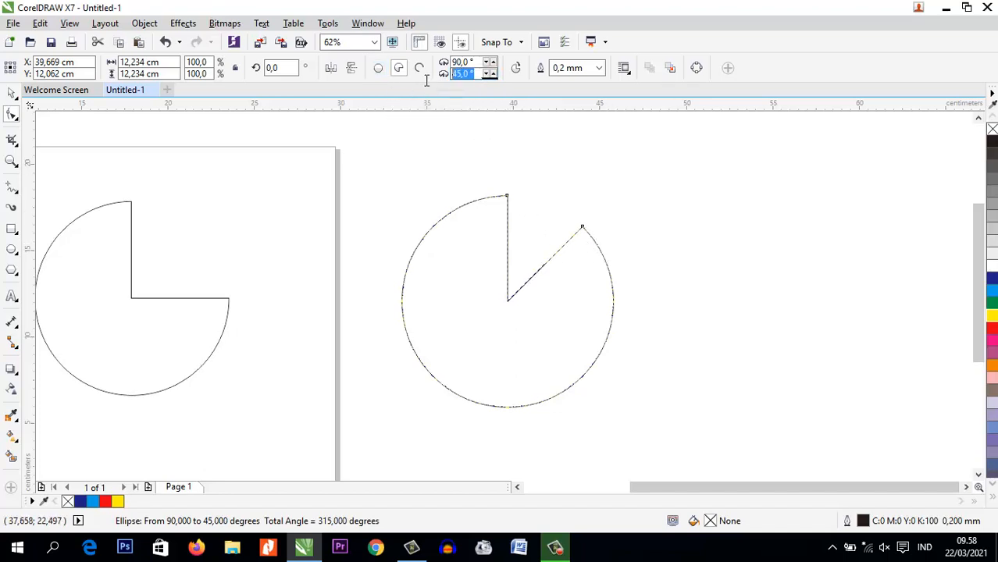
pyautogui.write('90')
pyautogui.press('Return')
pyautogui.doubleClick(476, 74)
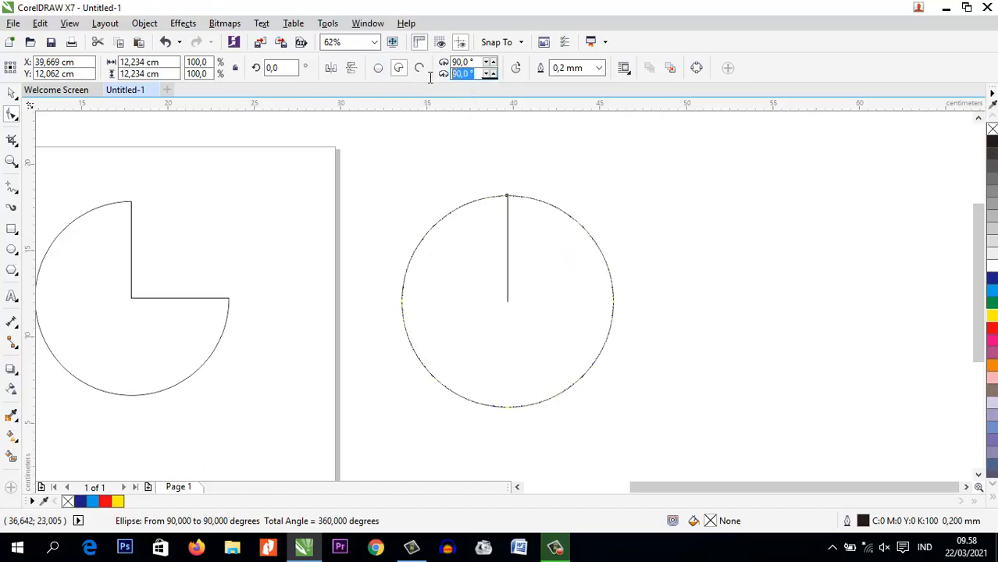
pyautogui.write('180')
pyautogui.press('Return')
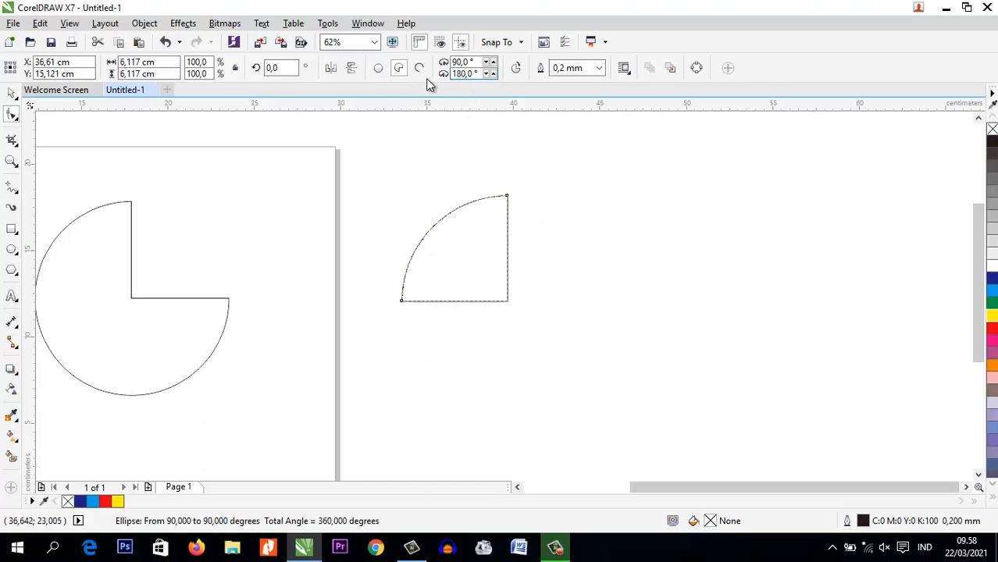
pyautogui.doubleClick(459, 74)
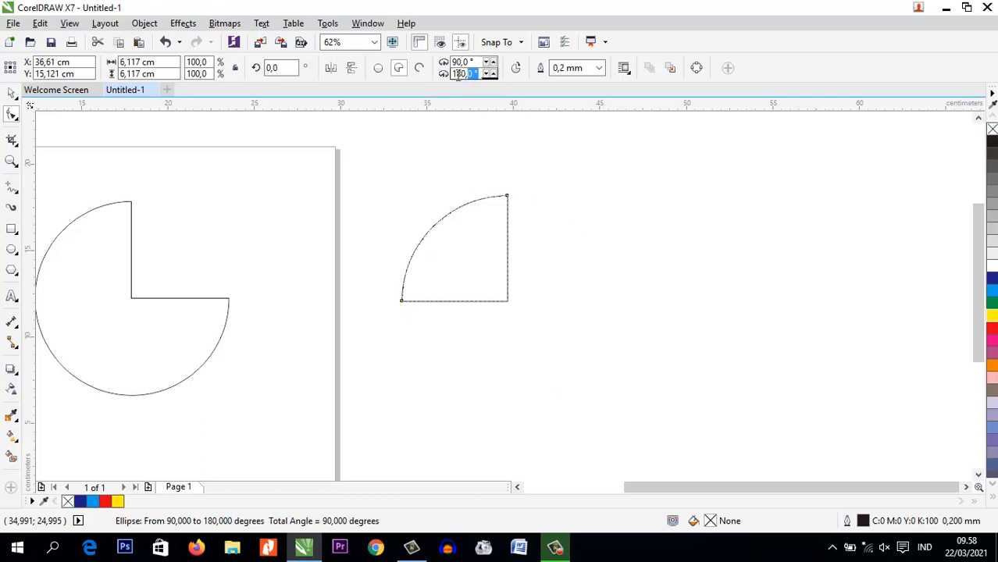
pyautogui.write('270')
pyautogui.press('Return')
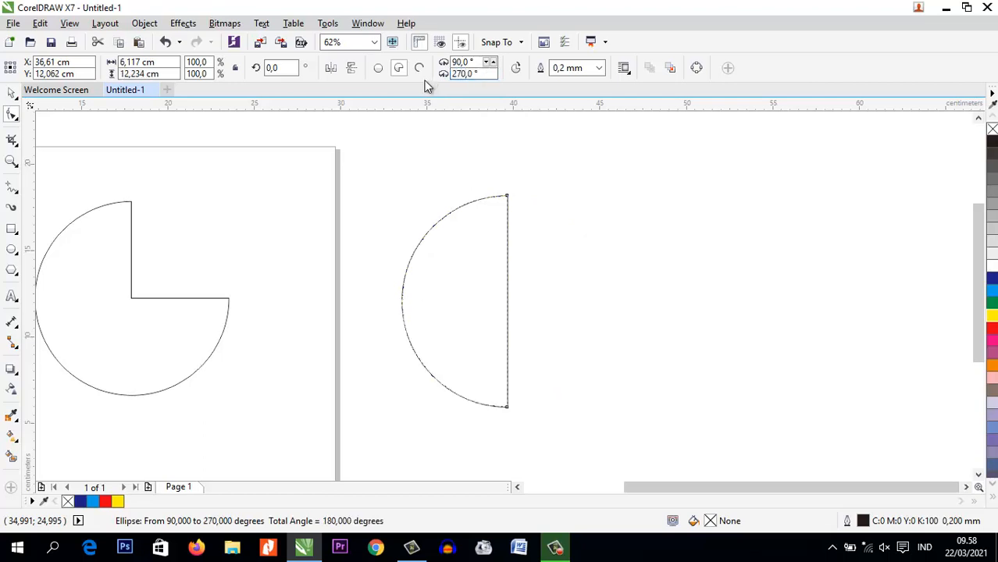
# Set the pie's ending angle to 90° so that it spans the full circle
pyautogui.moveTo(477, 73); pyautogui.dragTo(422, 77)
pyautogui.write('90')
pyautogui.press('Return')
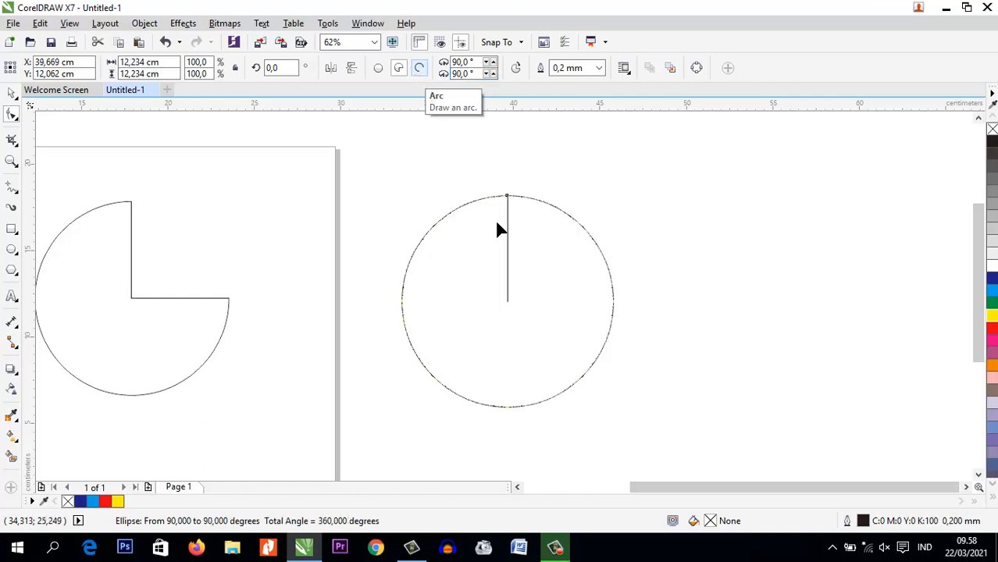
# Delete the full-circle pie beside the page and the three-quarter pie on the page
pyautogui.click(11, 94)
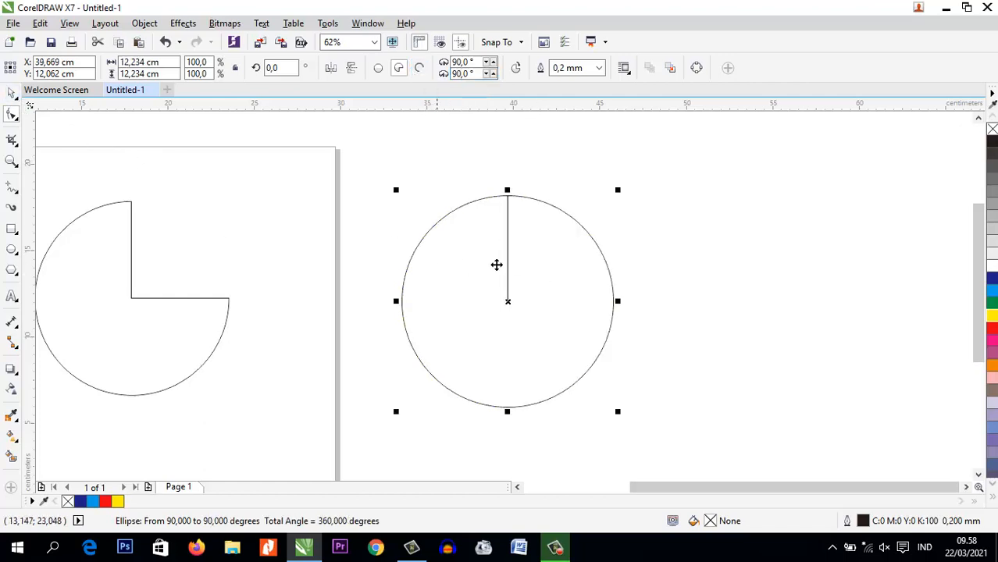
pyautogui.click(497, 264)
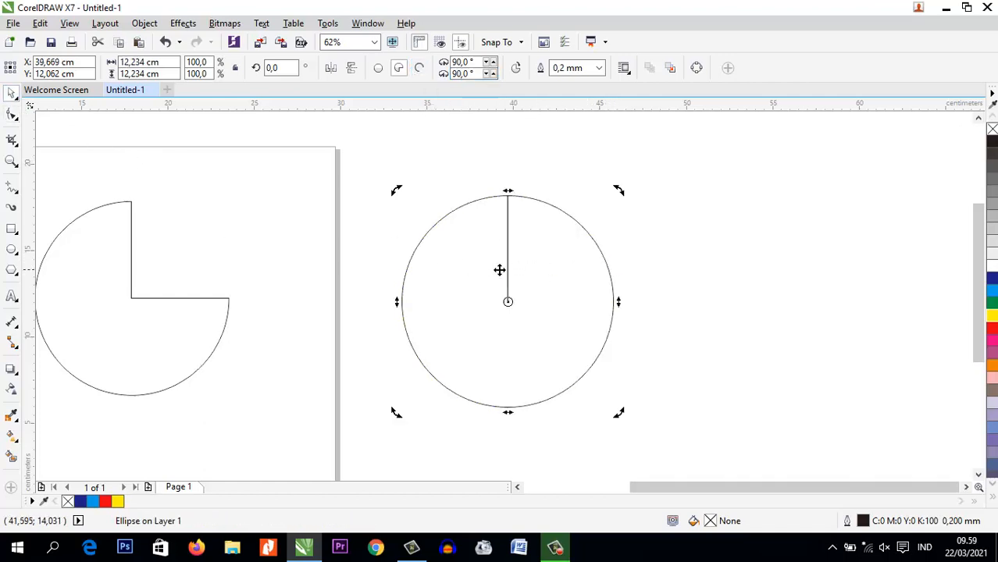
pyautogui.press('Delete')
pyautogui.click(185, 339)
pyautogui.press('Delete')
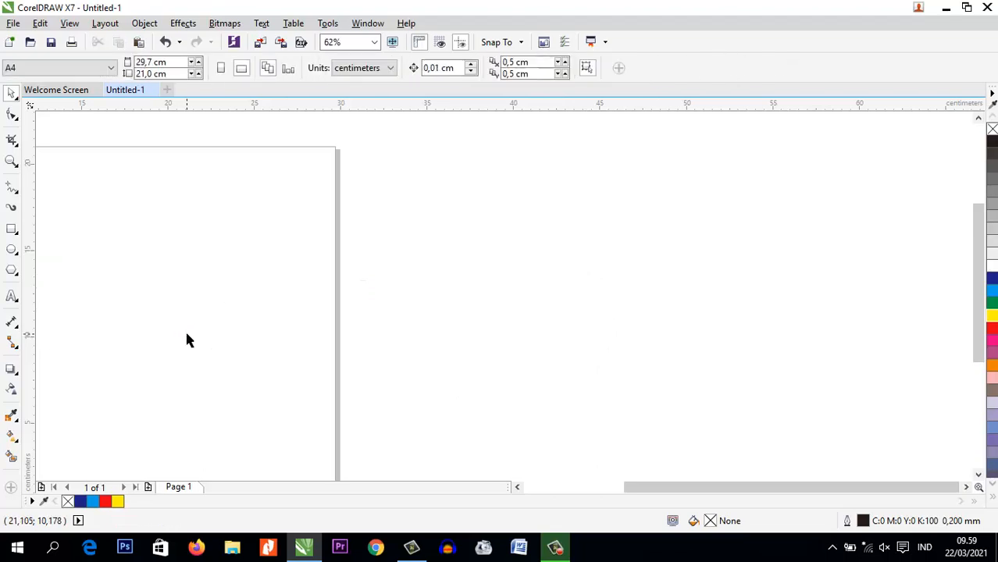
# Draw a circle about 12 cm across over the page's right edge and reshape it with the Shape tool into a pie of about 185°
pyautogui.click(13, 251)
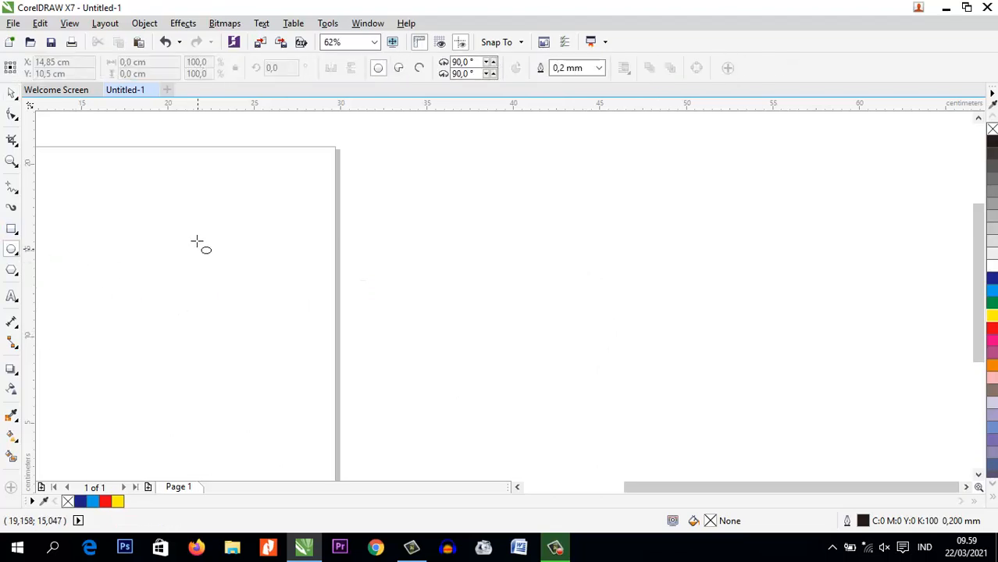
pyautogui.moveTo(154, 227); pyautogui.dragTo(362, 420)
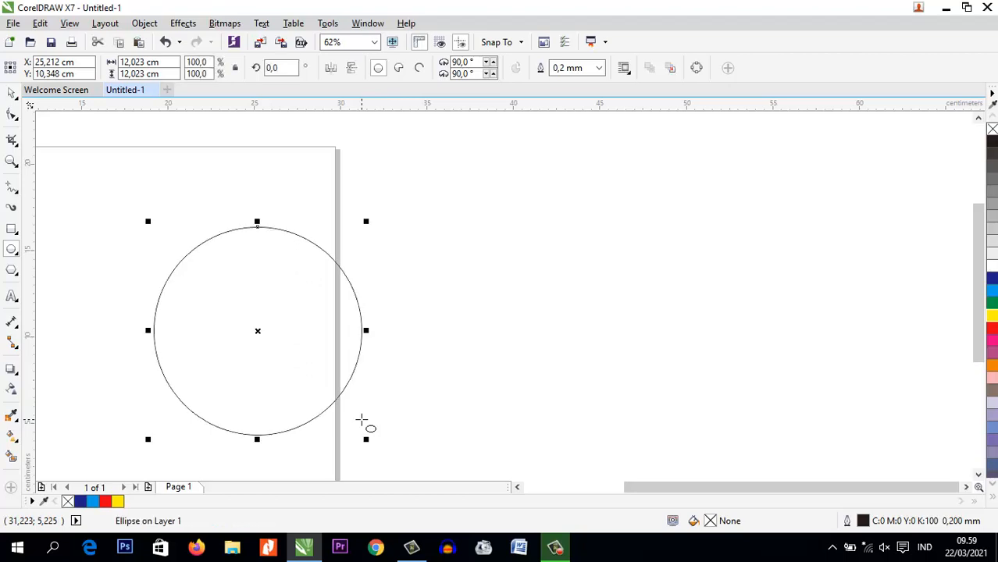
pyautogui.click(12, 115)
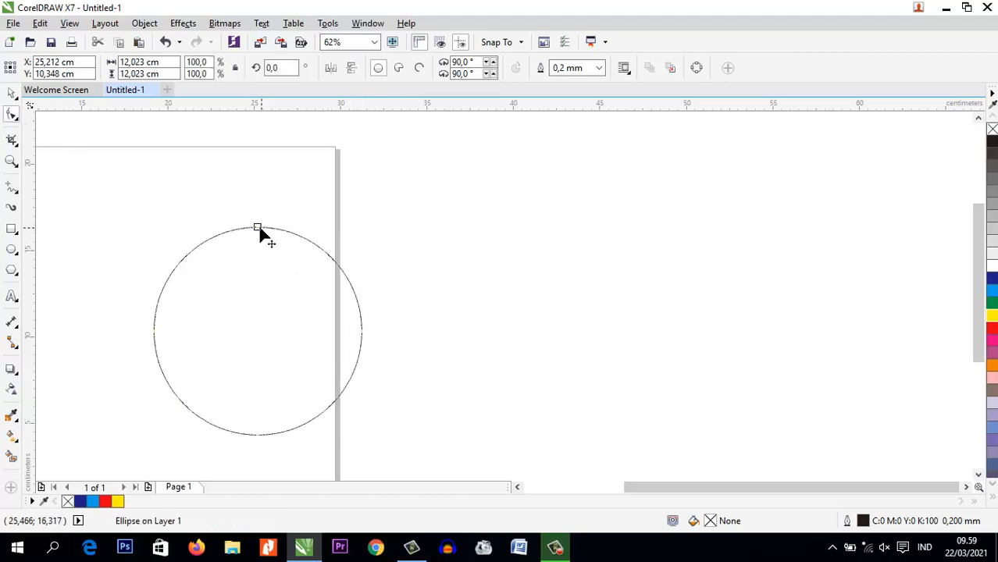
pyautogui.moveTo(260, 229); pyautogui.dragTo(383, 209)
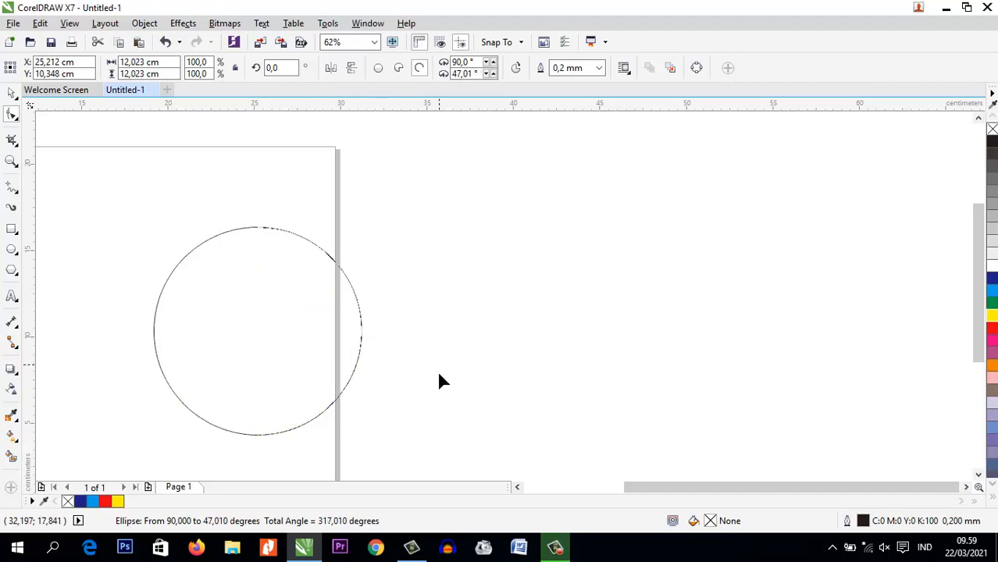
pyautogui.moveTo(440, 382); pyautogui.dragTo(404, 232)
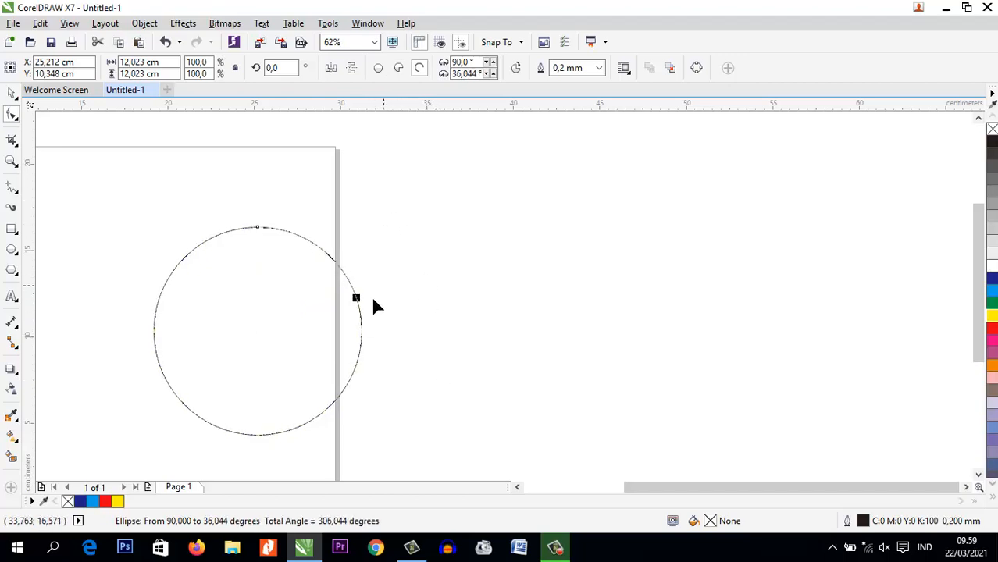
pyautogui.moveTo(374, 299); pyautogui.dragTo(261, 335)
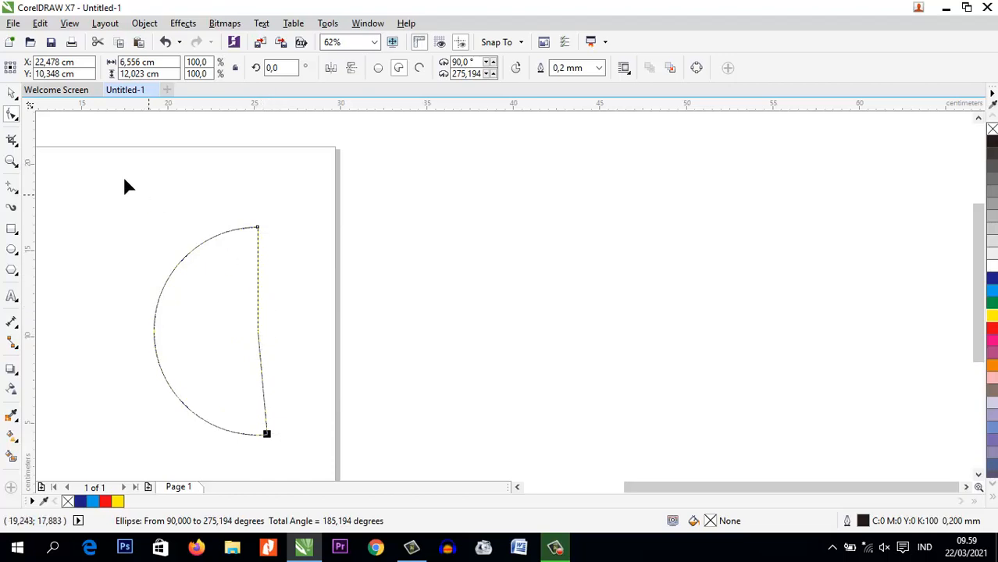
# Move the nearly half-circle pie off the page to the right and delete it
pyautogui.click(11, 93)
pyautogui.click(223, 296)
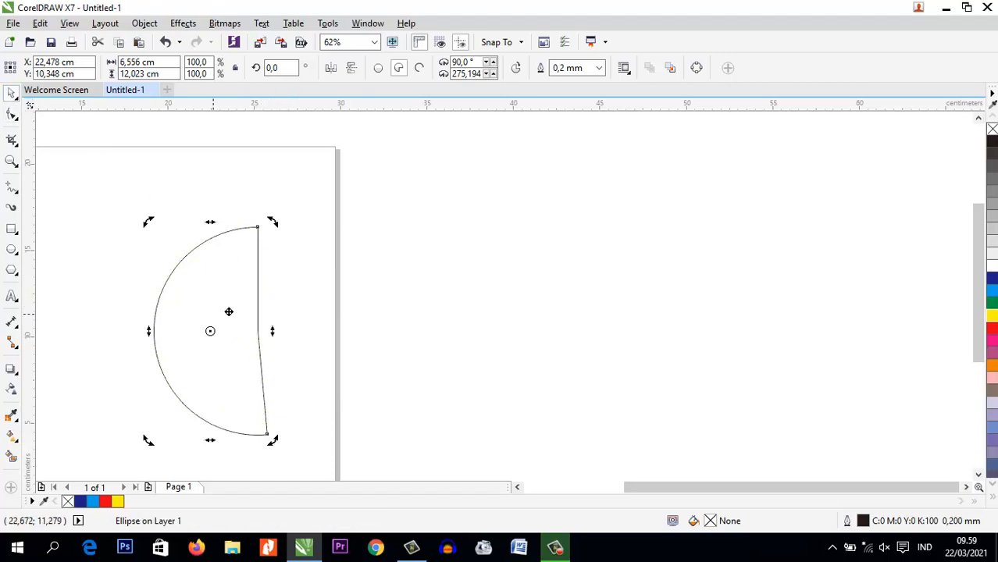
pyautogui.moveTo(200, 342); pyautogui.dragTo(513, 298)
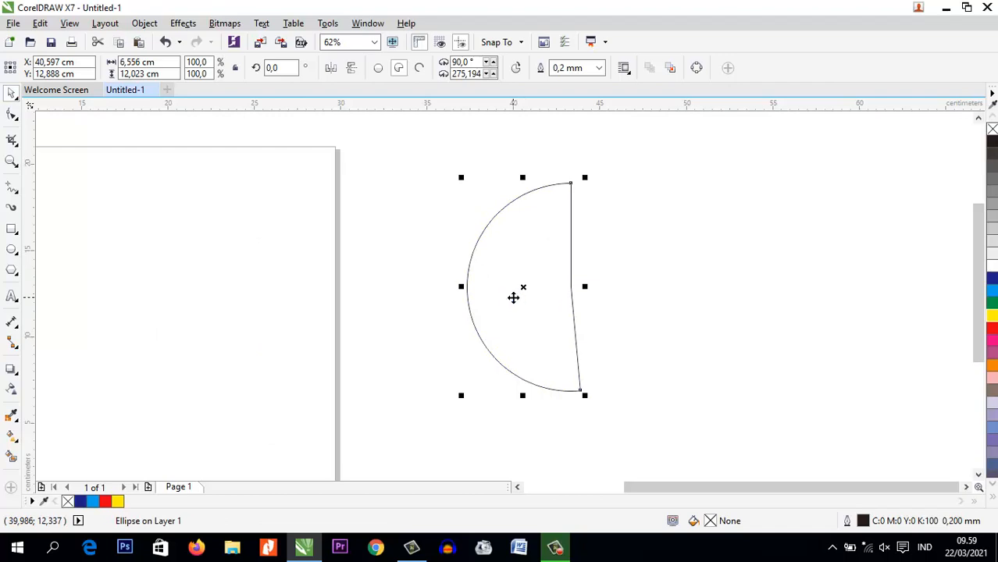
pyautogui.press('Delete')
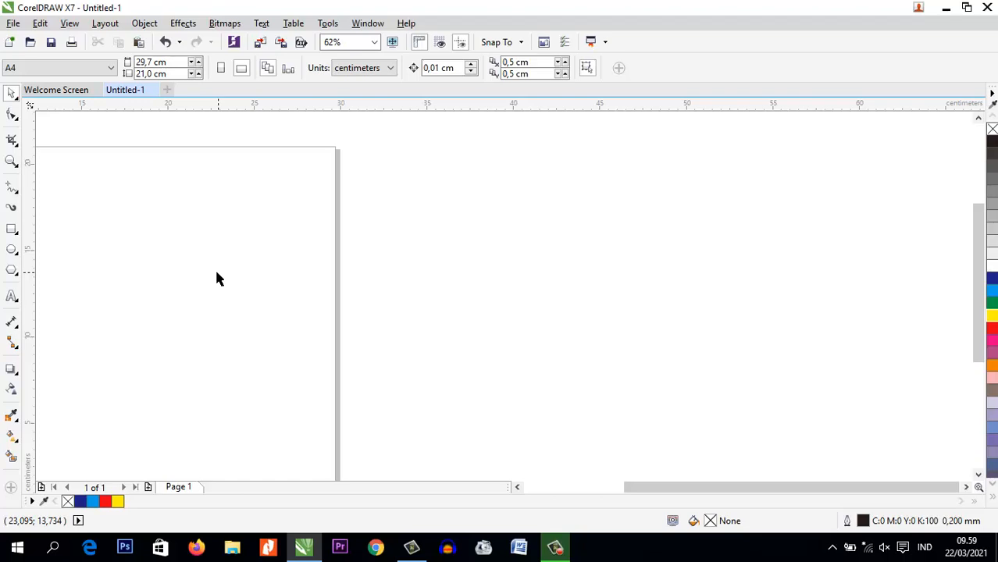
pyautogui.click(17, 118)
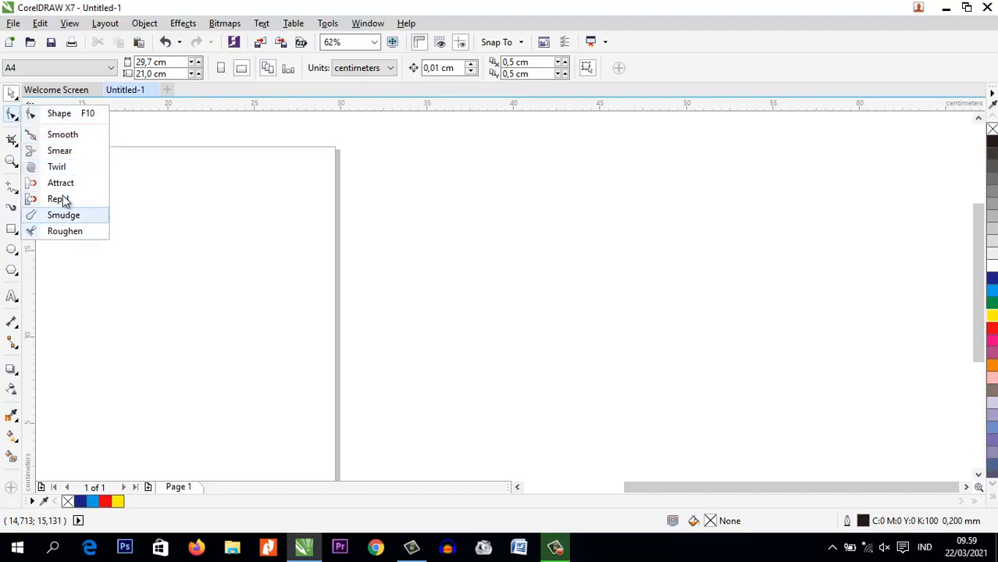
pyautogui.click(209, 153)
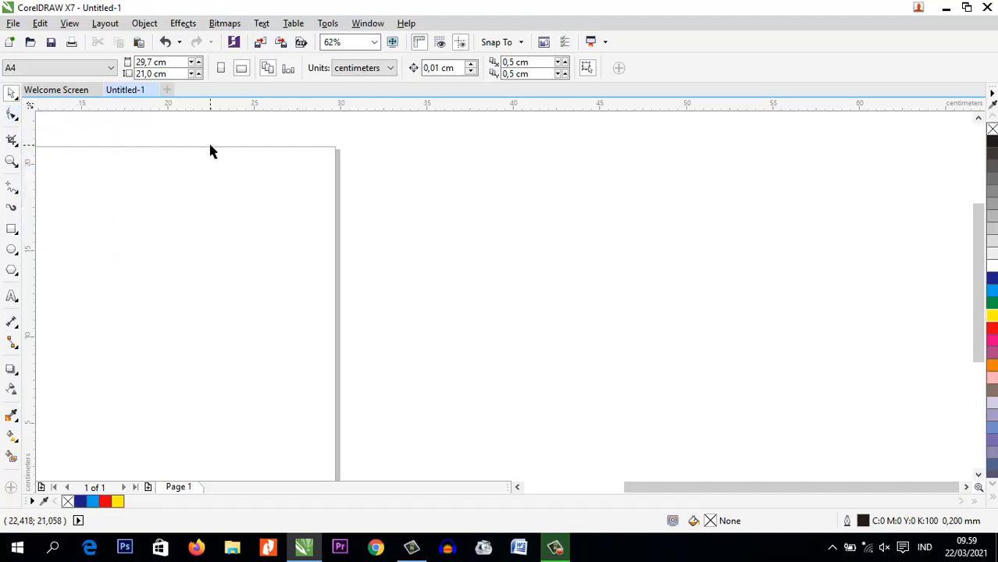